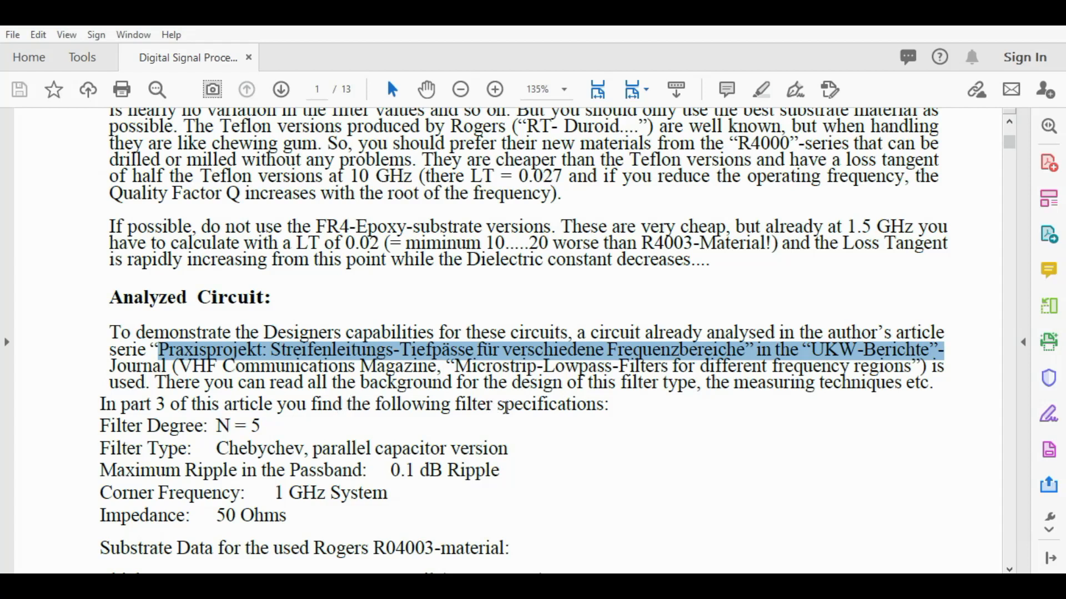
Step: Review the lab manual's filter specifications, the Rogers R04003 substrate data and the board layout description
scroll(194, 409, "down", 1)
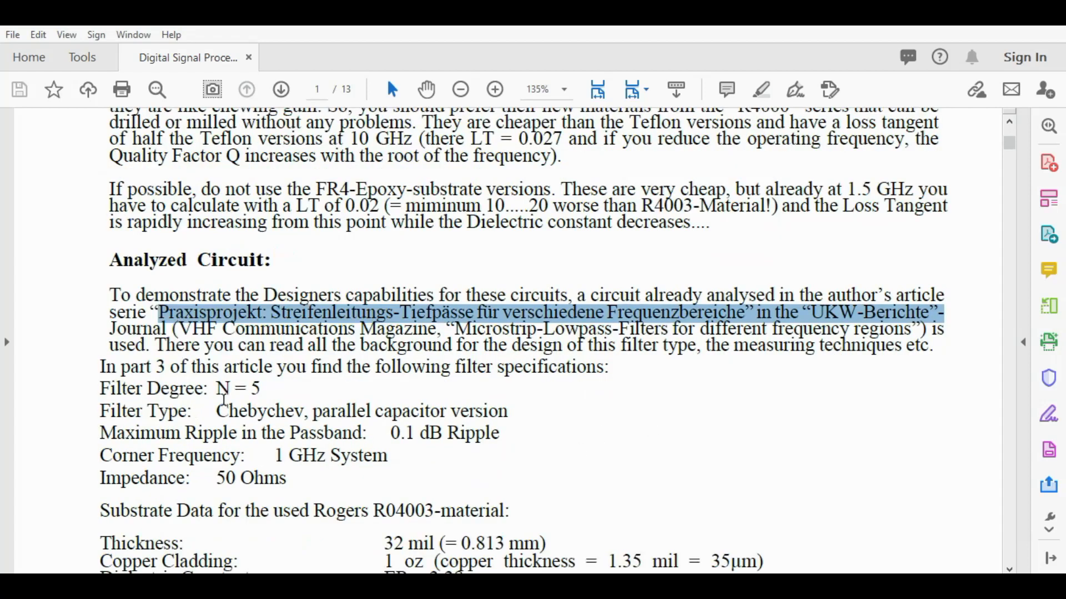
left_click_drag(214, 389, 287, 388)
left_click(322, 412)
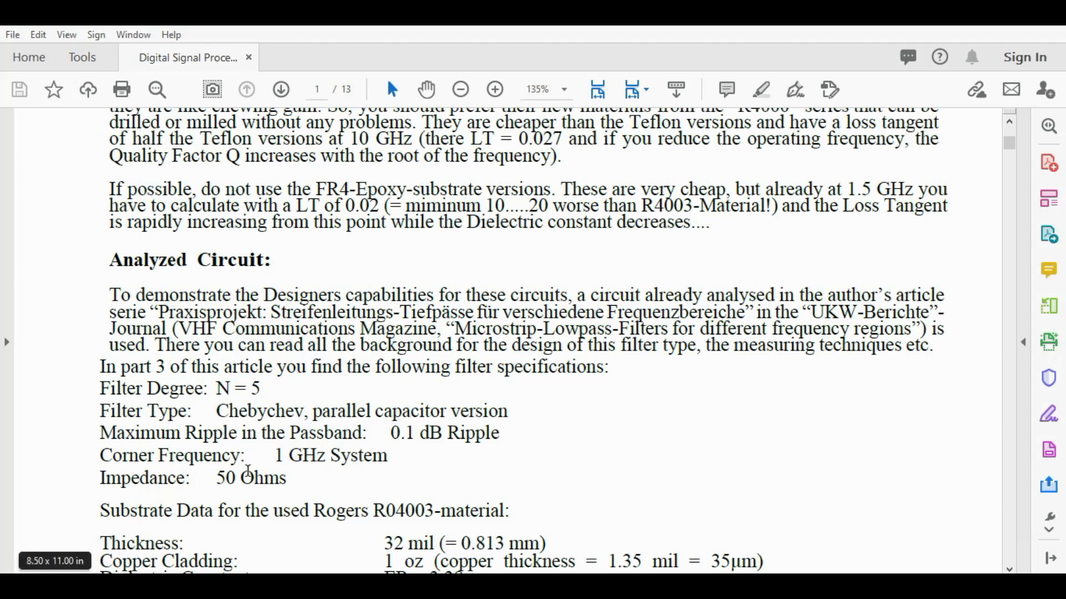
scroll(247, 476, "down", 4)
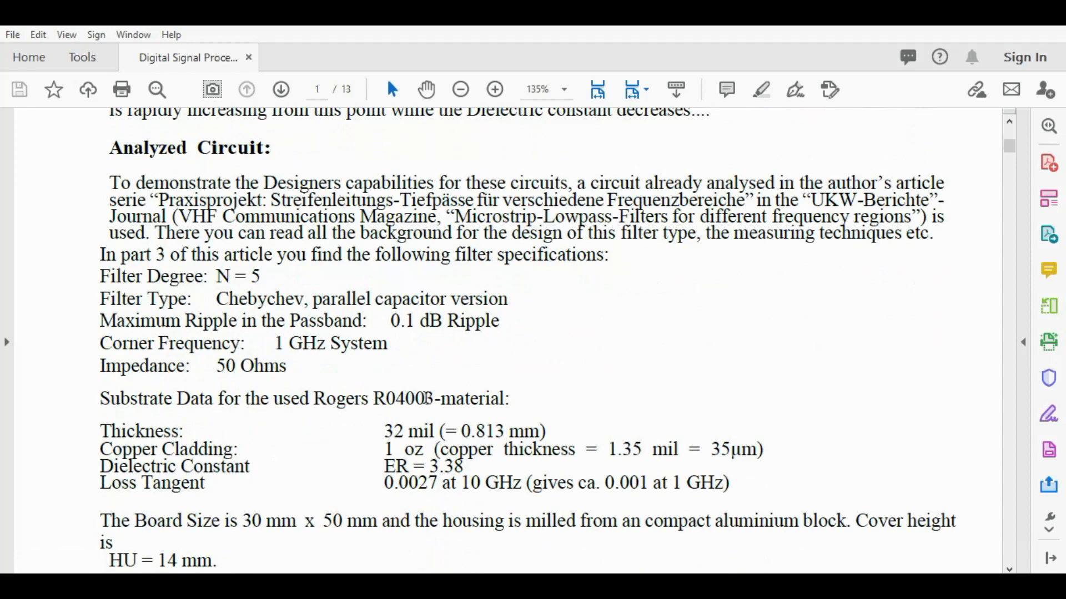
scroll(524, 404, "down", 1)
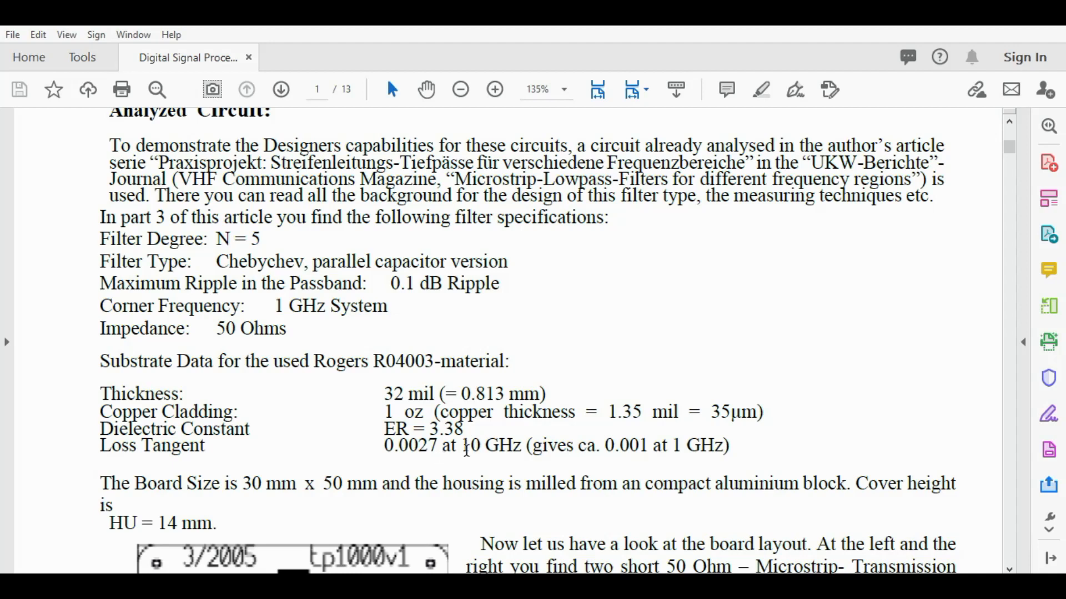
scroll(457, 454, "down", 5)
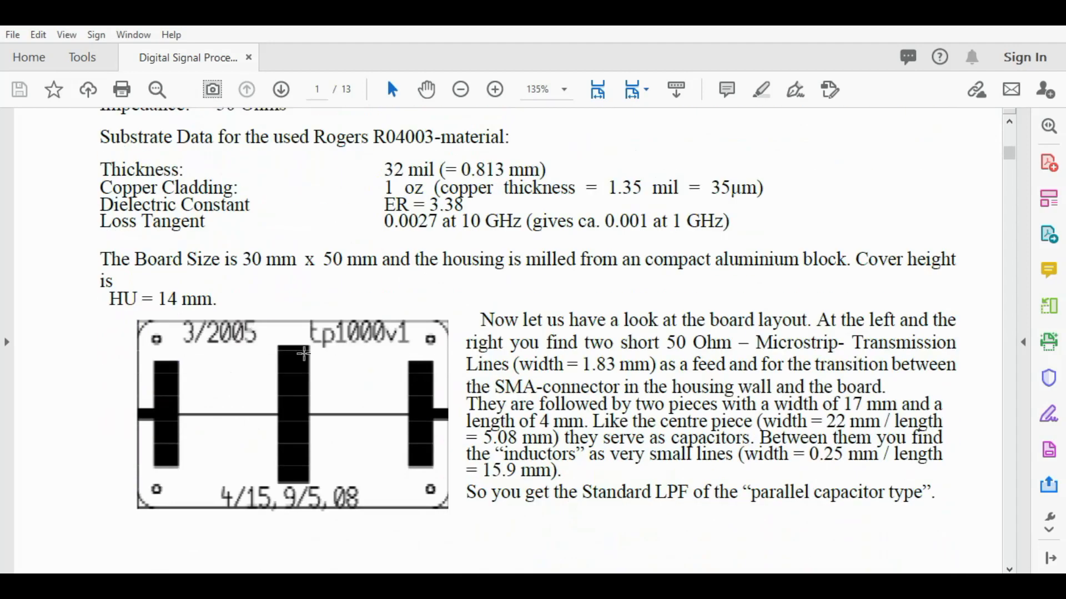
scroll(423, 457, "down", 10)
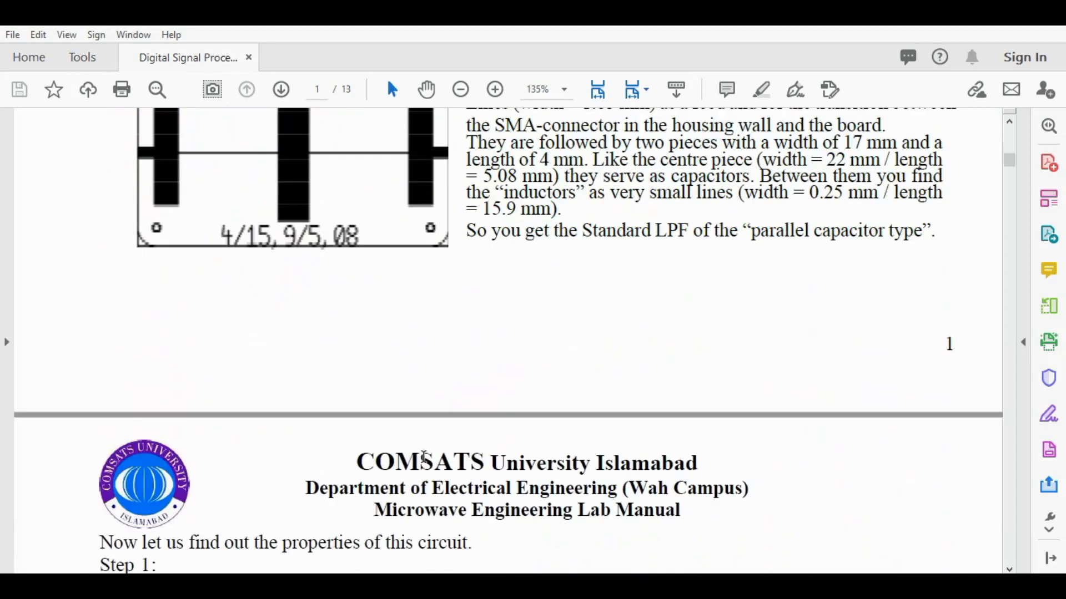
Step: Read Steps 1 and 2 of the lab manual on creating the circuit project and defining its substrate
scroll(422, 460, "down", 5)
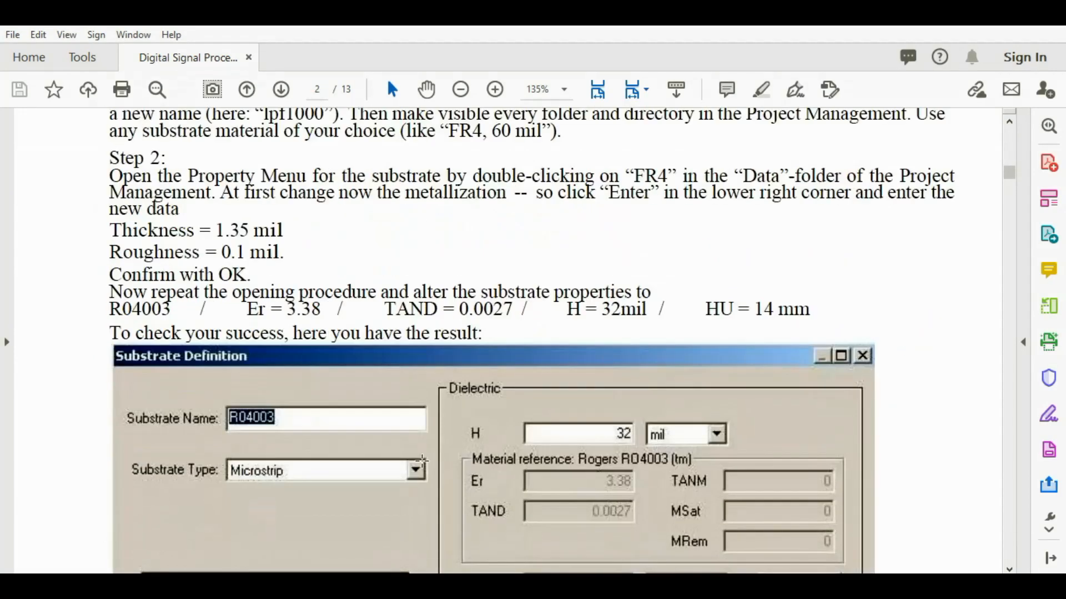
scroll(422, 461, "up", 5)
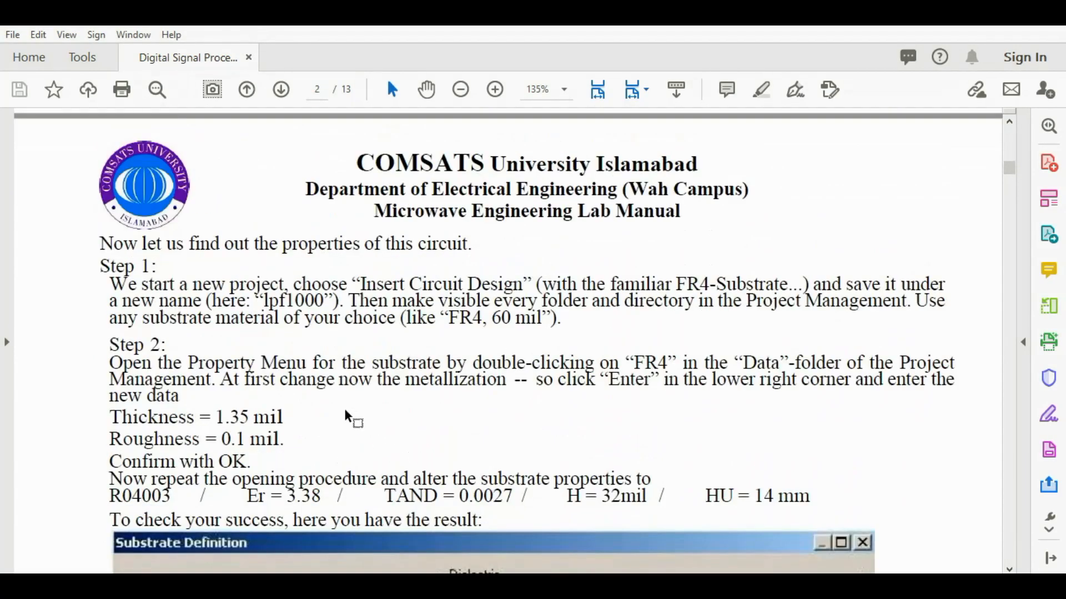
scroll(537, 368, "up", 3)
scroll(536, 367, "up", 1)
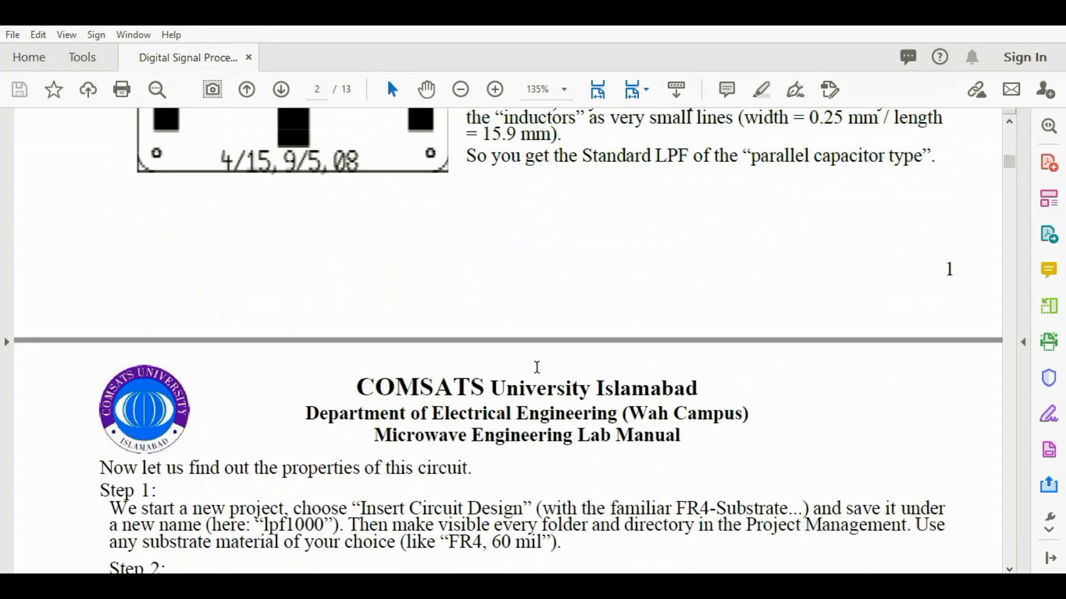
scroll(537, 367, "down", 3)
scroll(536, 368, "down", 1)
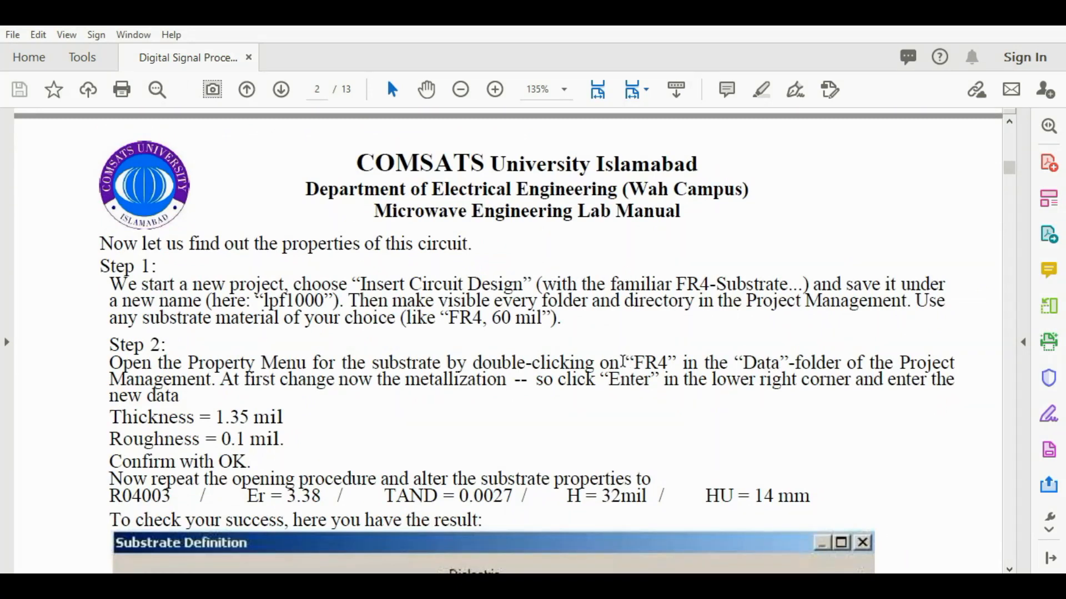
scroll(623, 361, "down", 1)
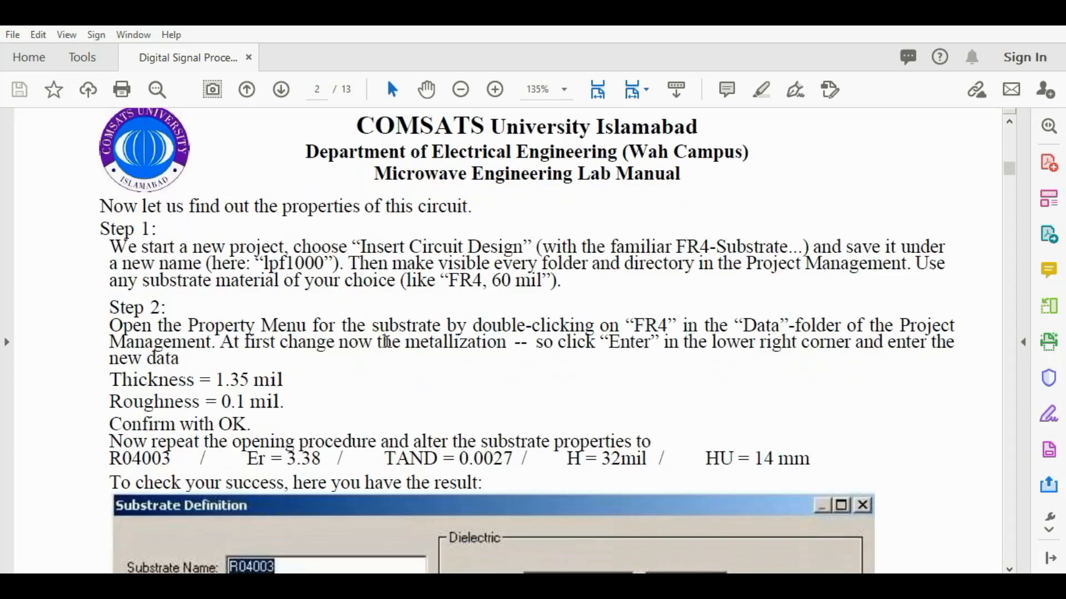
scroll(389, 339, "down", 3)
scroll(401, 346, "down", 3)
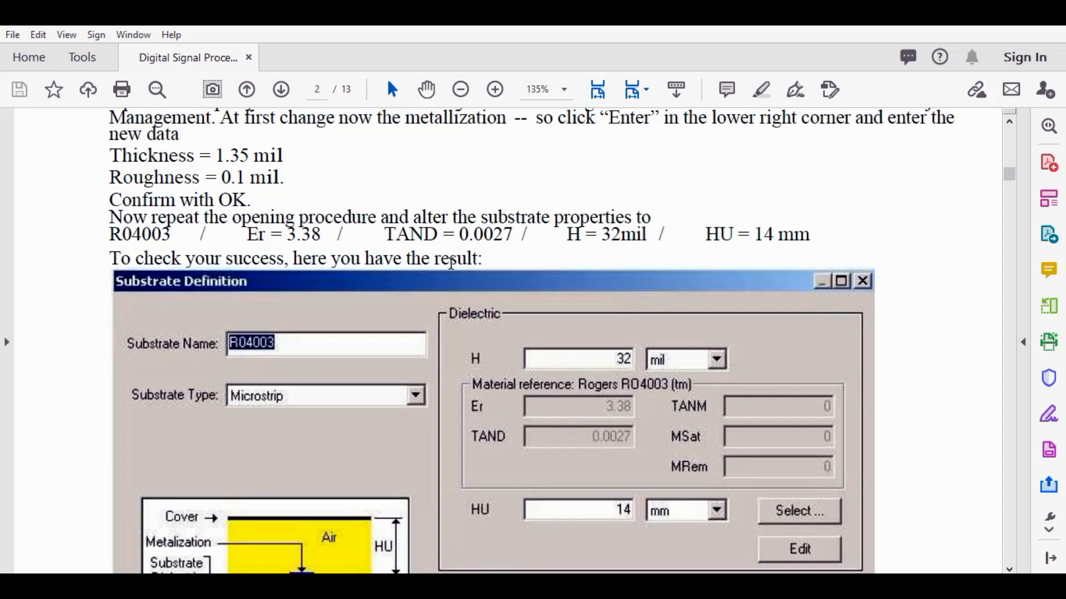
scroll(442, 259, "down", 5)
scroll(643, 509, "up", 1)
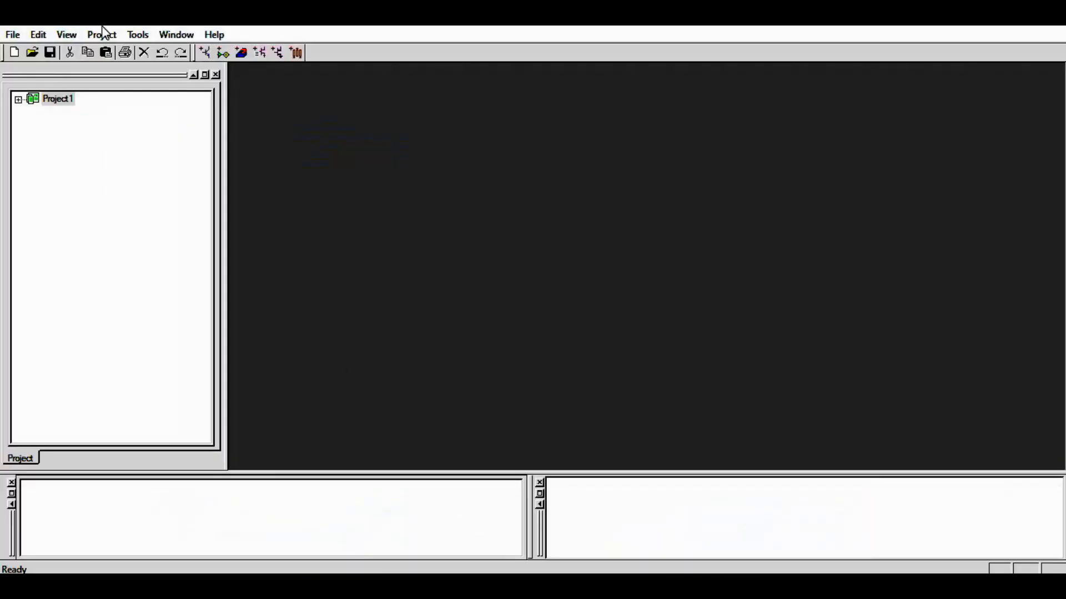
Step: Switch to Ansoft Designer and insert a new circuit design into Project1
left_click(103, 34)
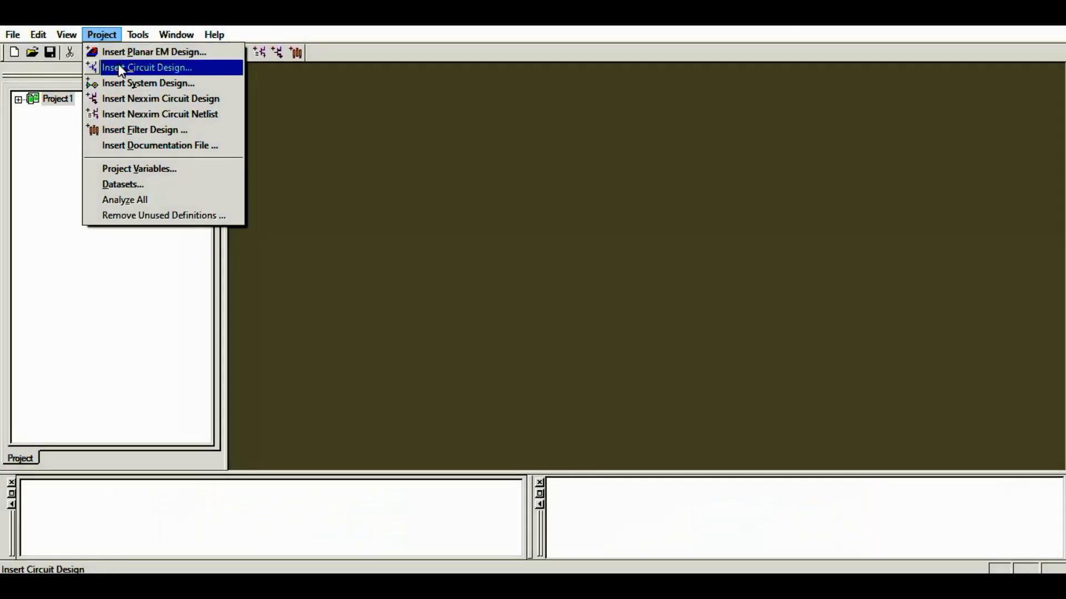
left_click(118, 66)
left_click(549, 395)
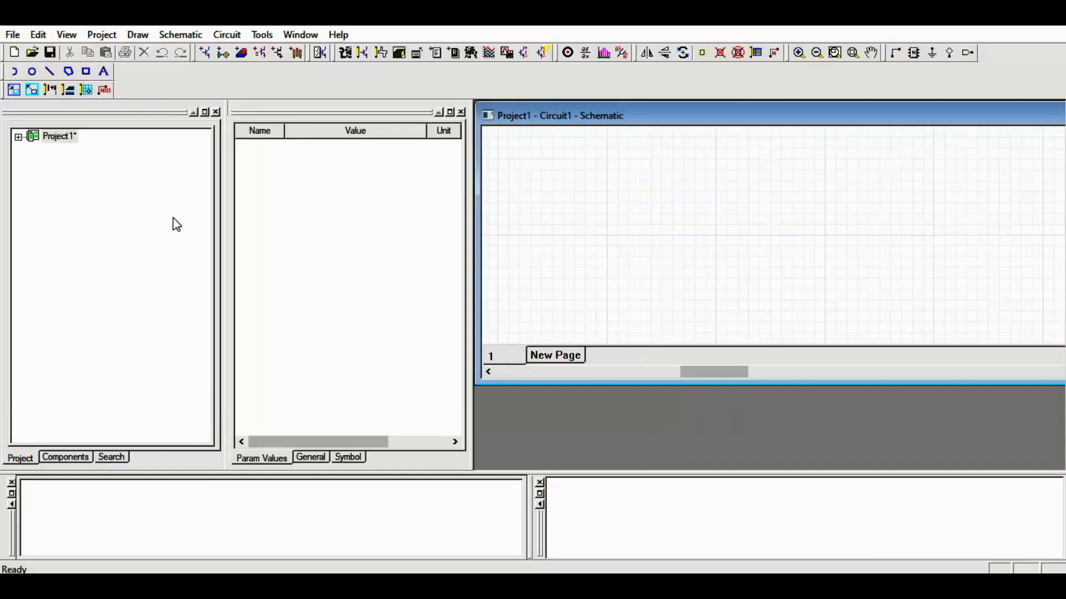
Step: Add a substrate definition to Circuit1's data and name it R04003, as in the lab manual
left_click(84, 167)
right_click(84, 171)
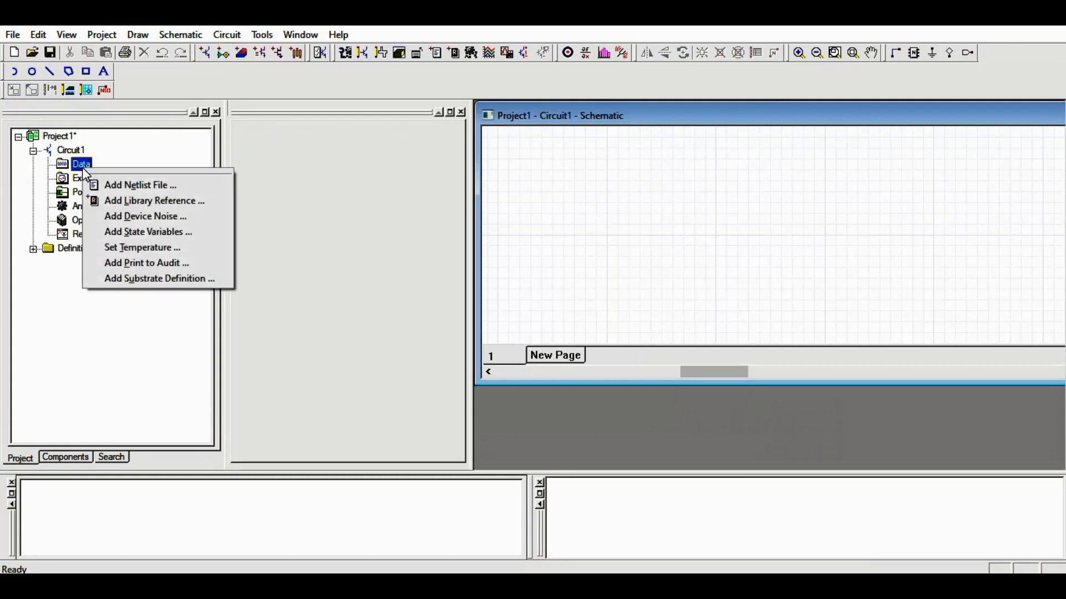
left_click(155, 277)
key("alt+Tab")
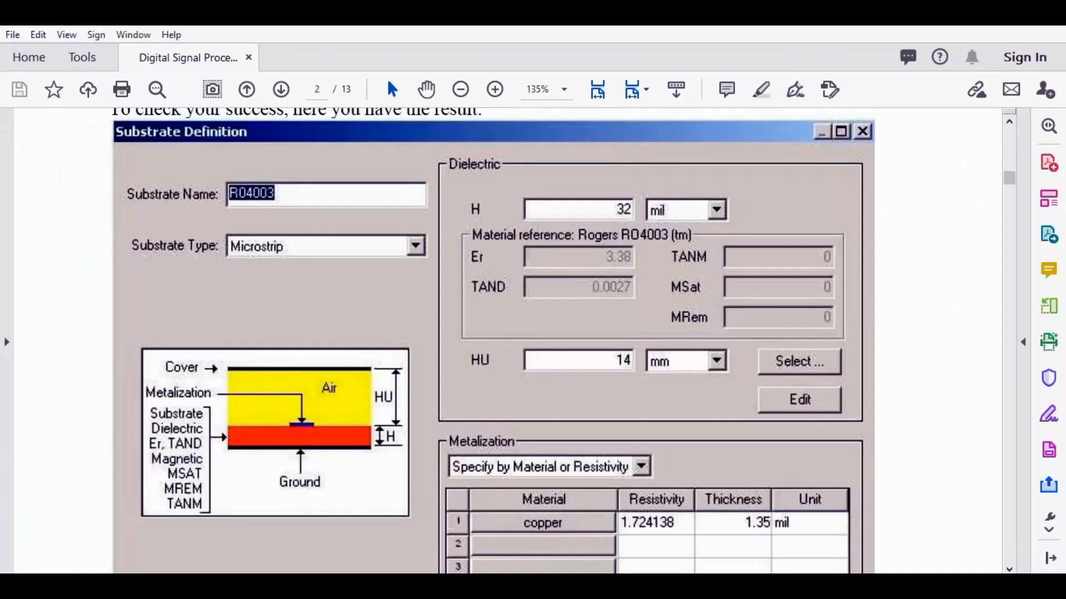
key("alt+Tab")
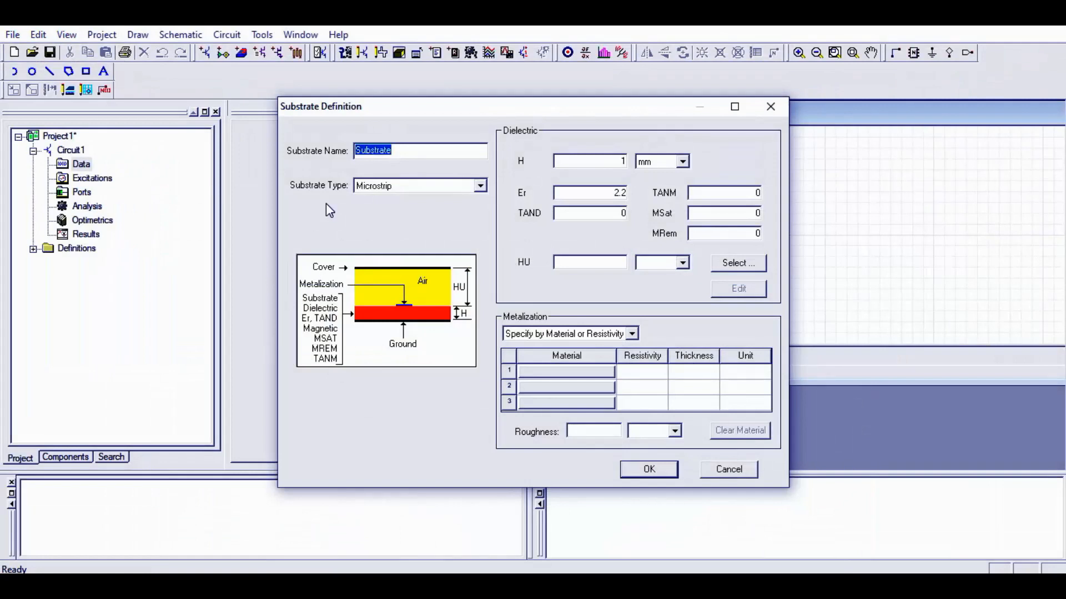
type("R04003")
Step: Check the manual's dielectric height and set the substrate's H to 32 mil
key("alt+Tab")
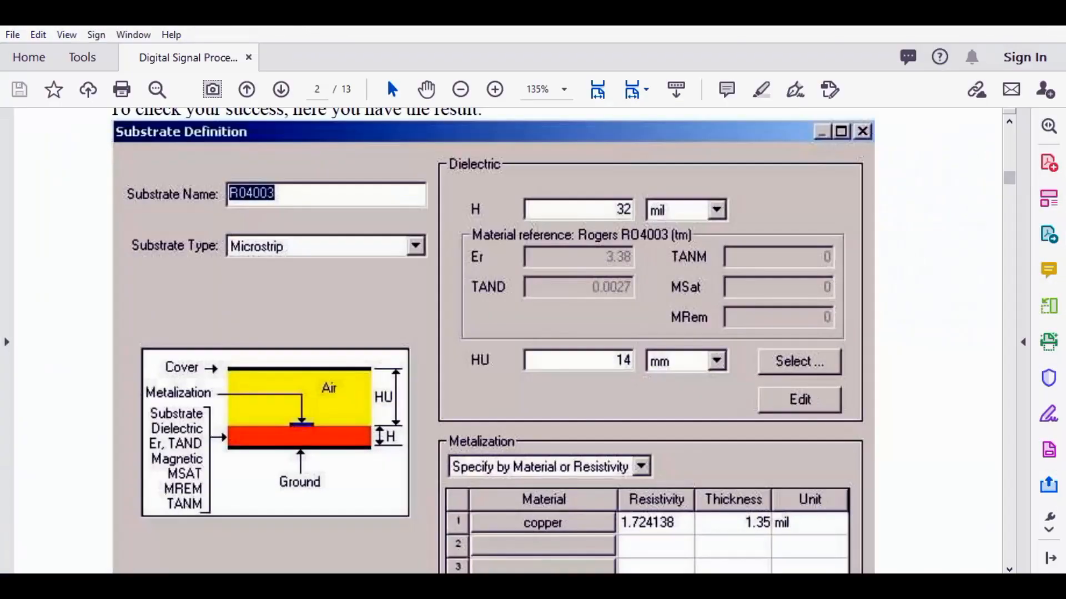
key("alt+Tab")
left_click(616, 161)
type("1")
type("32")
left_click(670, 164)
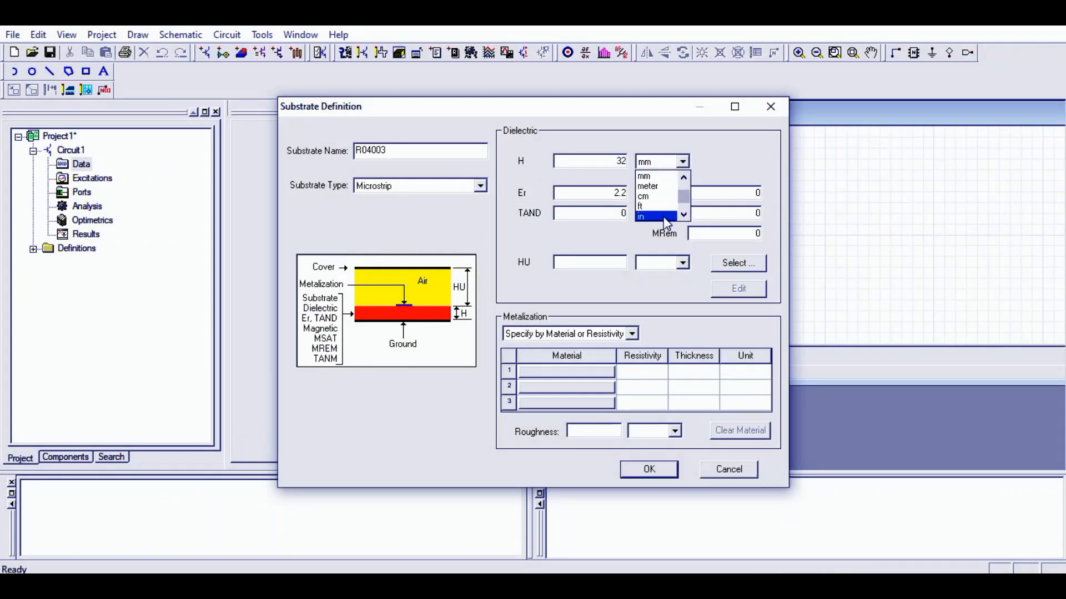
left_click(658, 207)
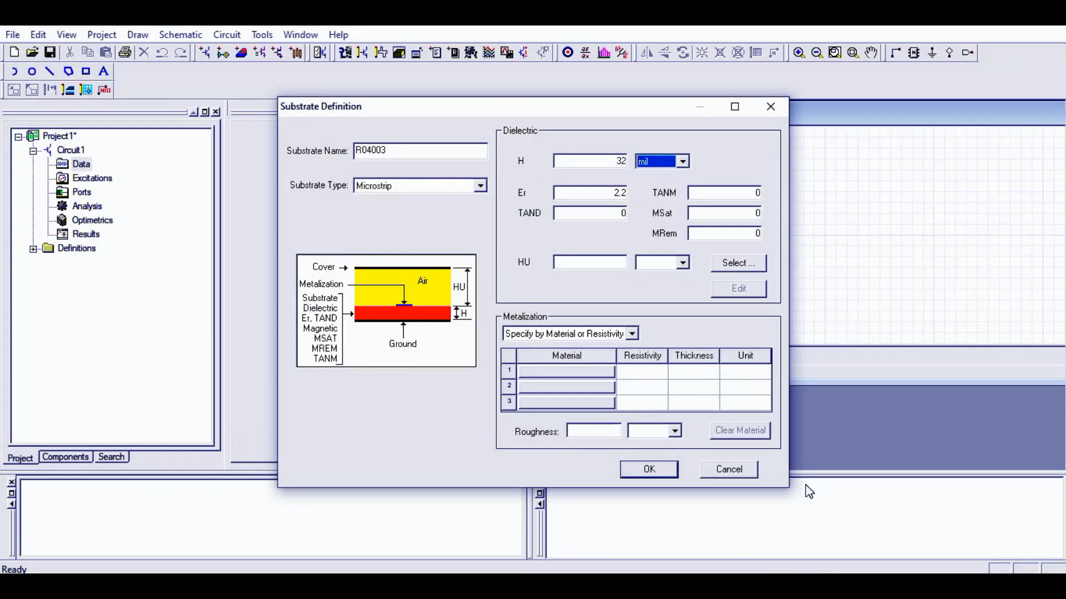
Step: Check the manual's dielectric values and set Er to 3.38 and TAND to 0.0027
left_click(979, 581)
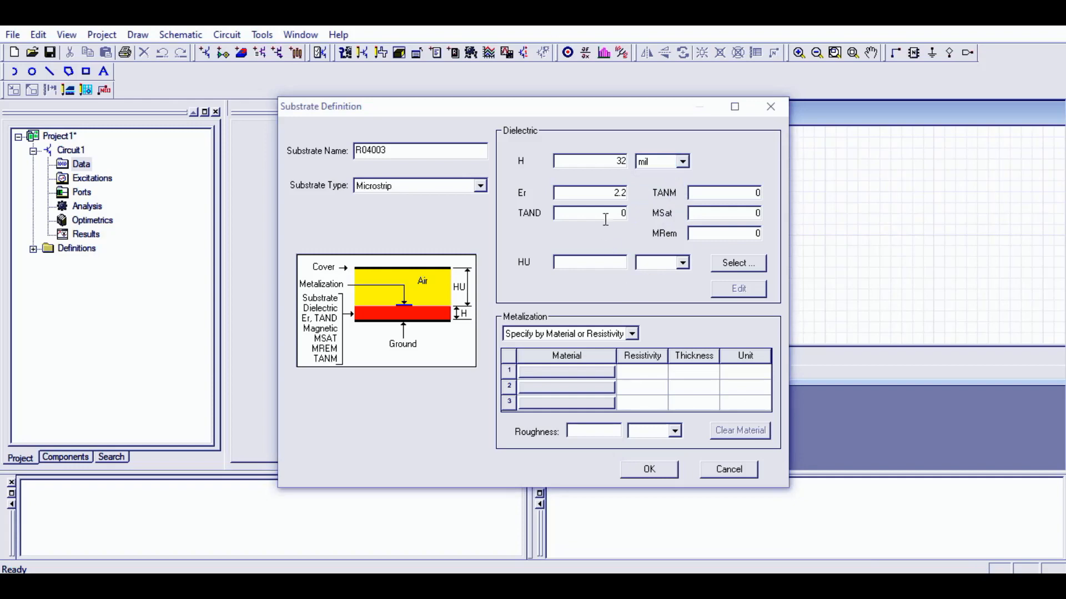
key("alt+Tab")
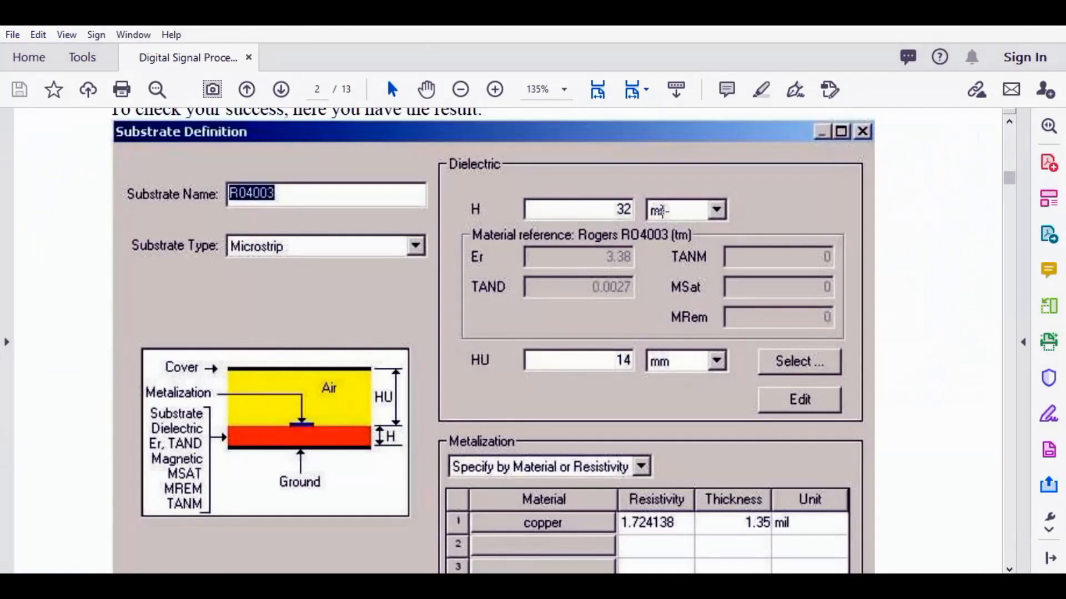
key("alt+Tab")
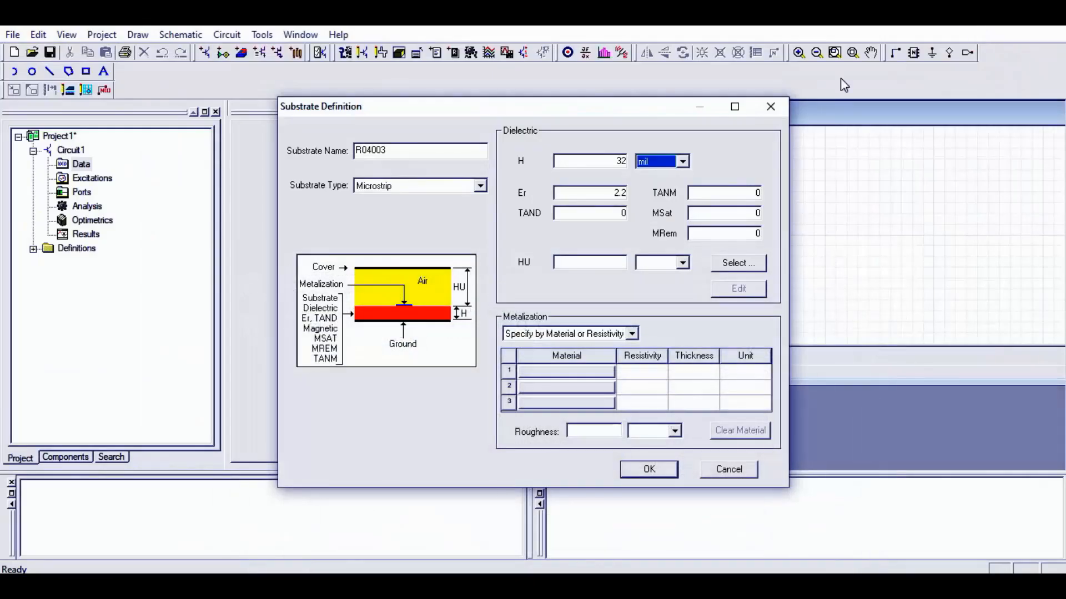
left_click_drag(607, 193, 660, 195)
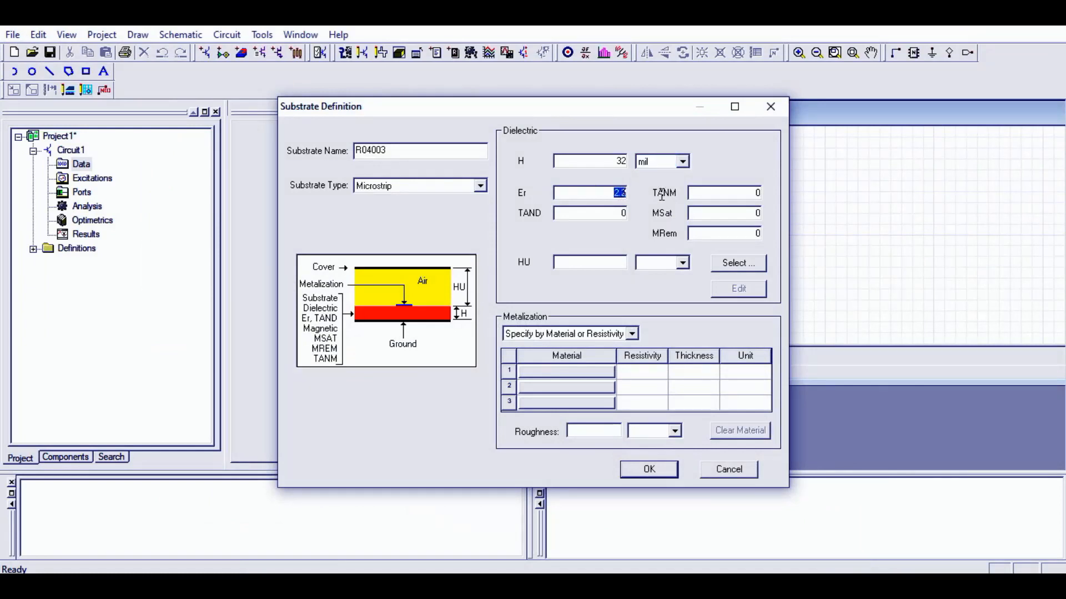
type("3.3")
type("0.")
type("0027")
Step: Set the substrate's cover height HU to 14 mm
left_click(600, 264)
type("14")
left_click(682, 263)
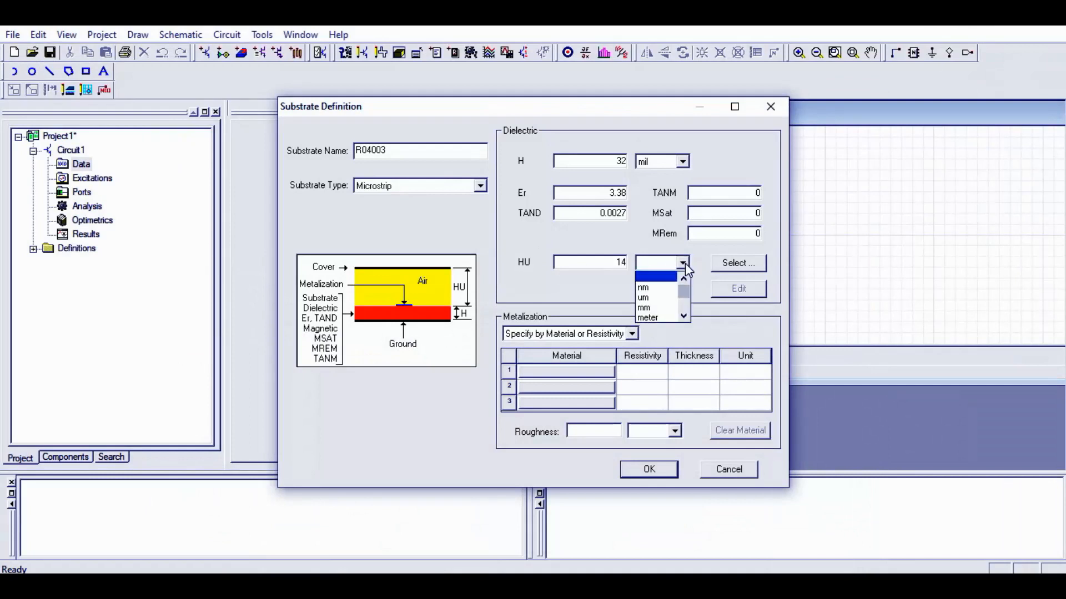
left_click(666, 309)
Step: Assign copper from the materials library as the first metalization layer's material
left_click(594, 373)
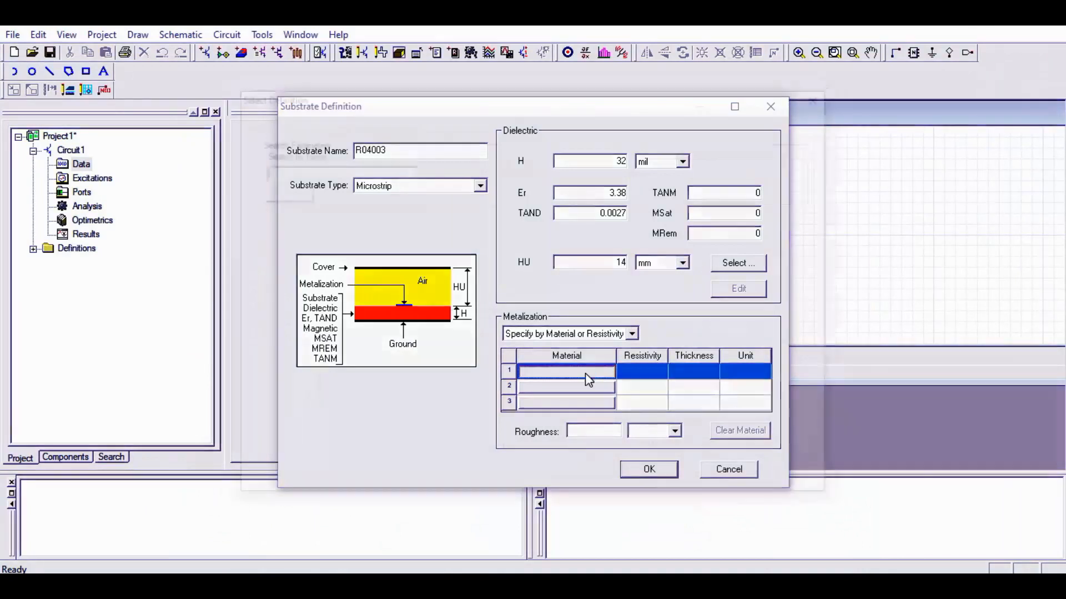
type("cop")
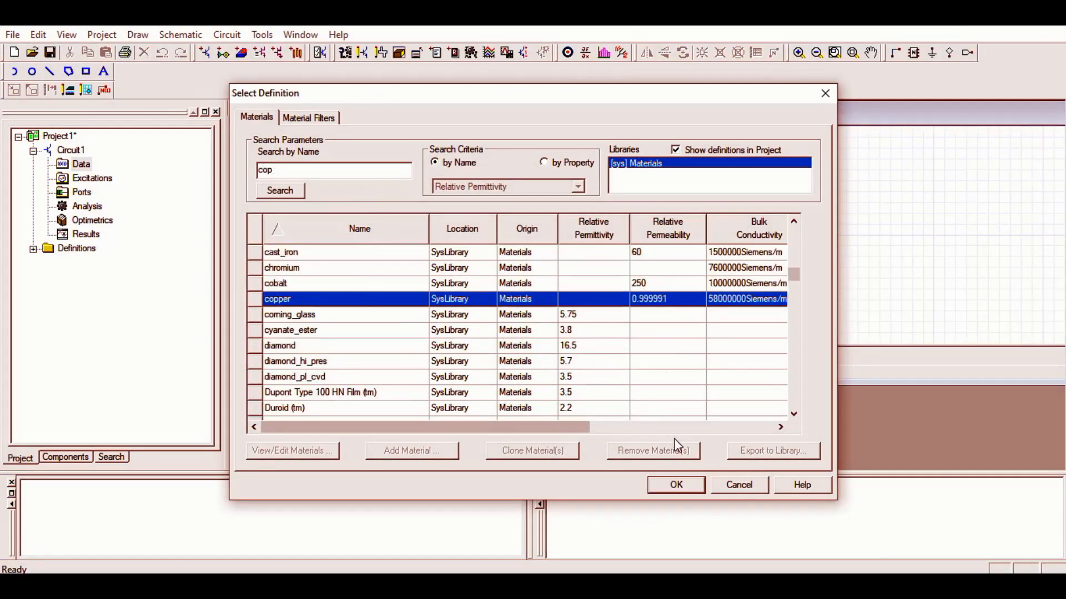
left_click(438, 303)
left_click(670, 484)
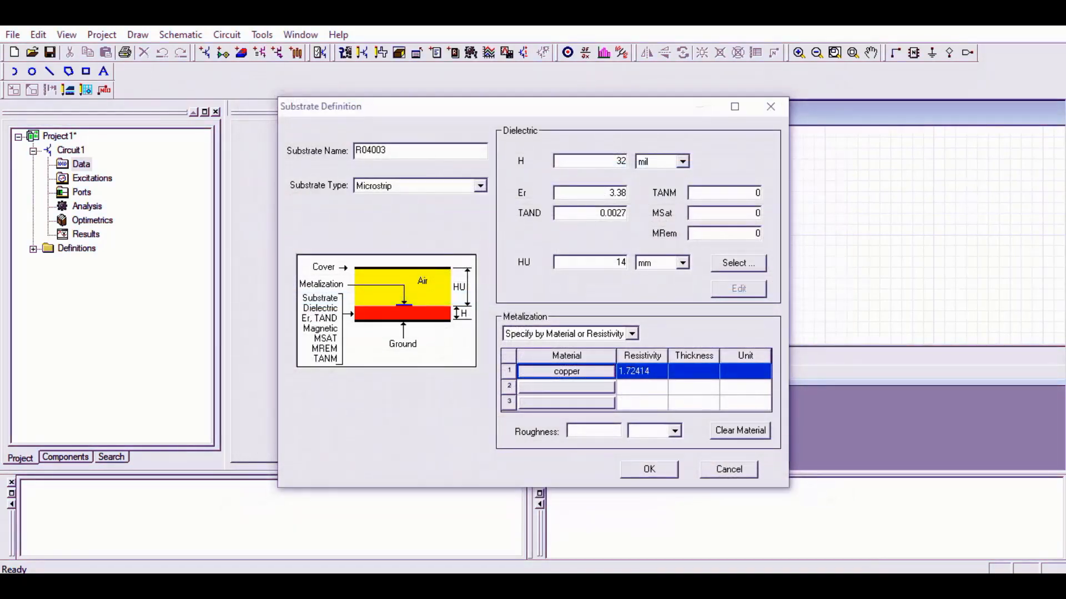
Step: Check the manual's metalization data and set the copper layer's thickness to 1.35 mil
key("alt+Tab")
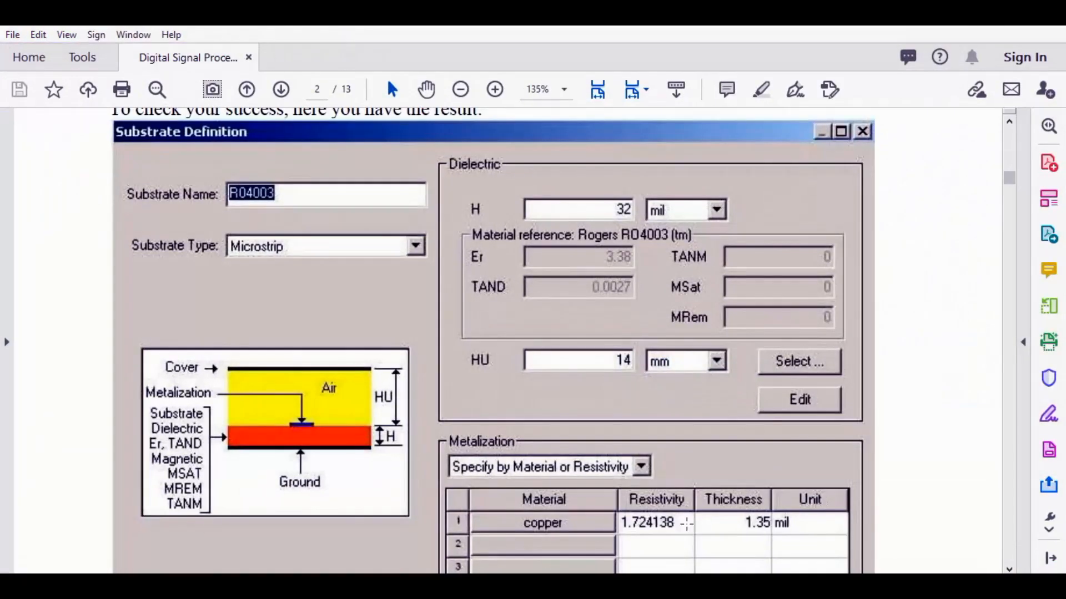
scroll(746, 482, "down", 1)
scroll(750, 487, "down", 1)
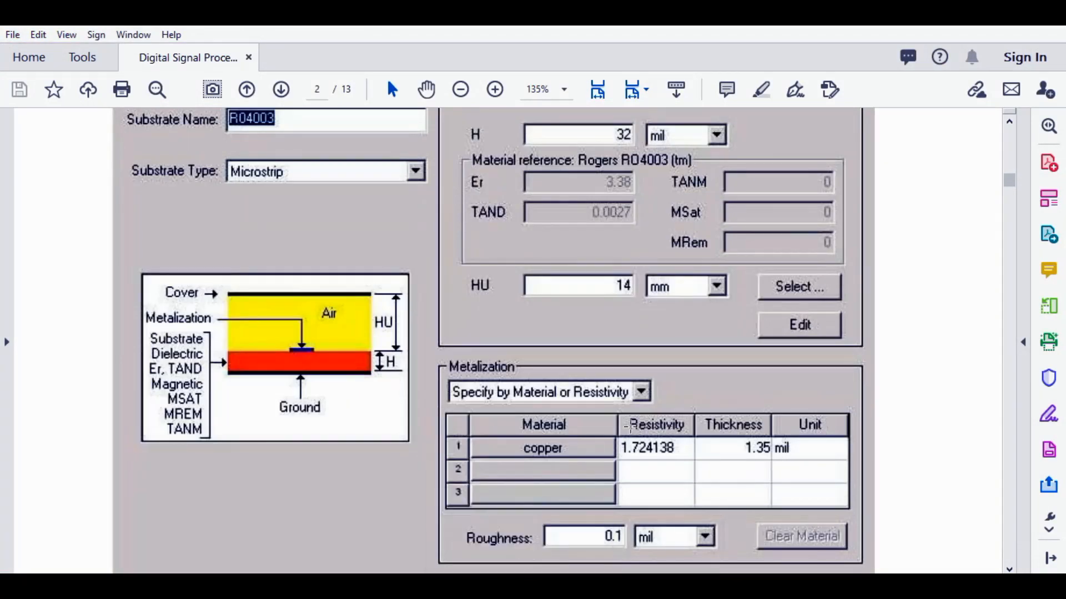
left_click(499, 586)
left_click(686, 374)
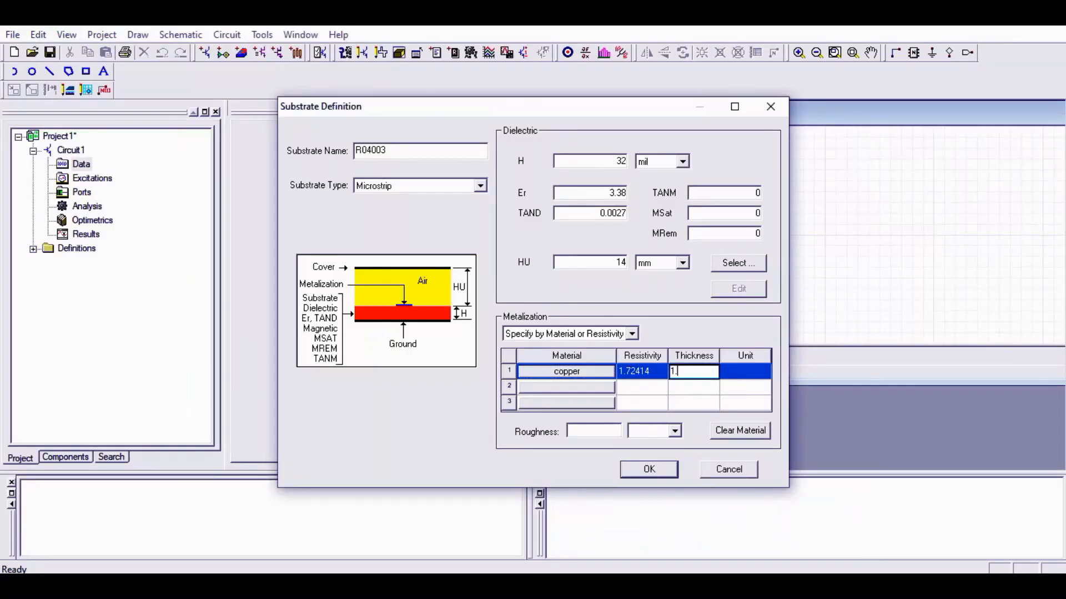
type("1.35 mil")
key("Return")
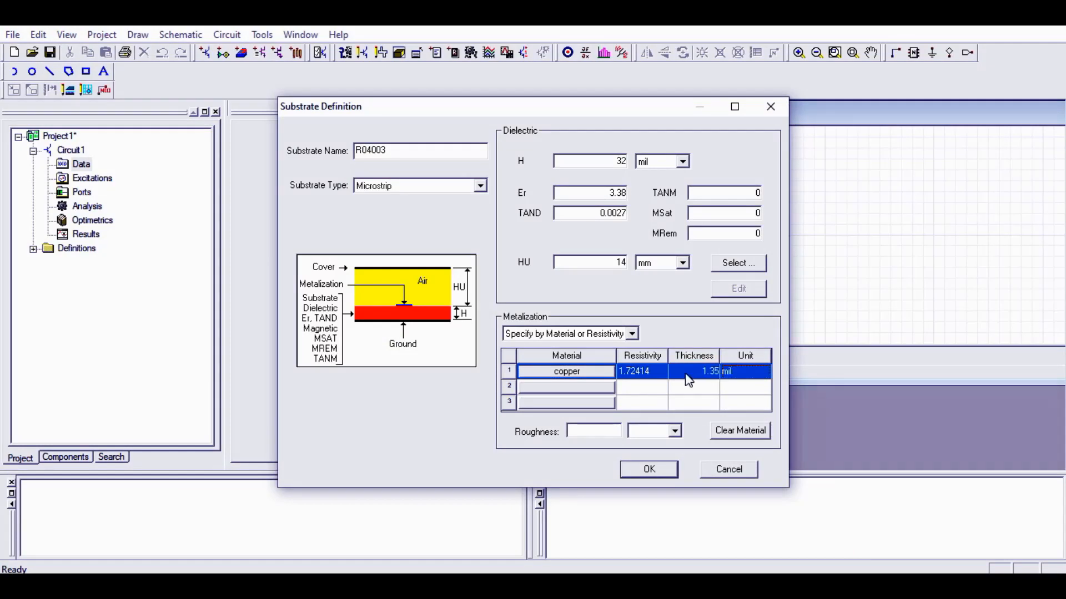
Step: Set the metalization roughness to 0.1 mil and accept the substrate definition
left_click(594, 430)
type("0.1 mil")
key("Return")
left_click(649, 469)
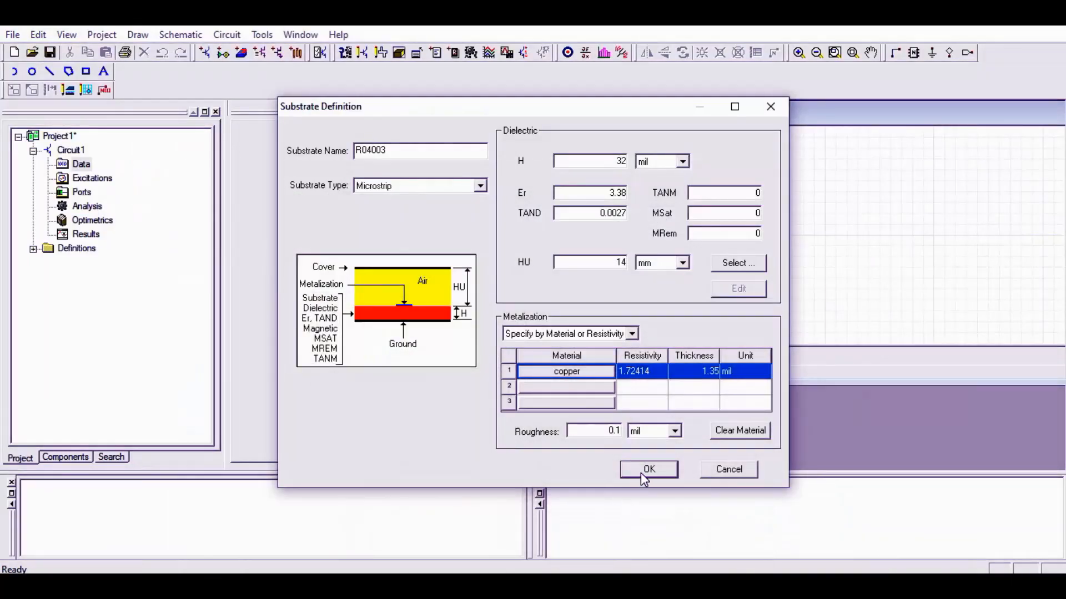
left_click(641, 471)
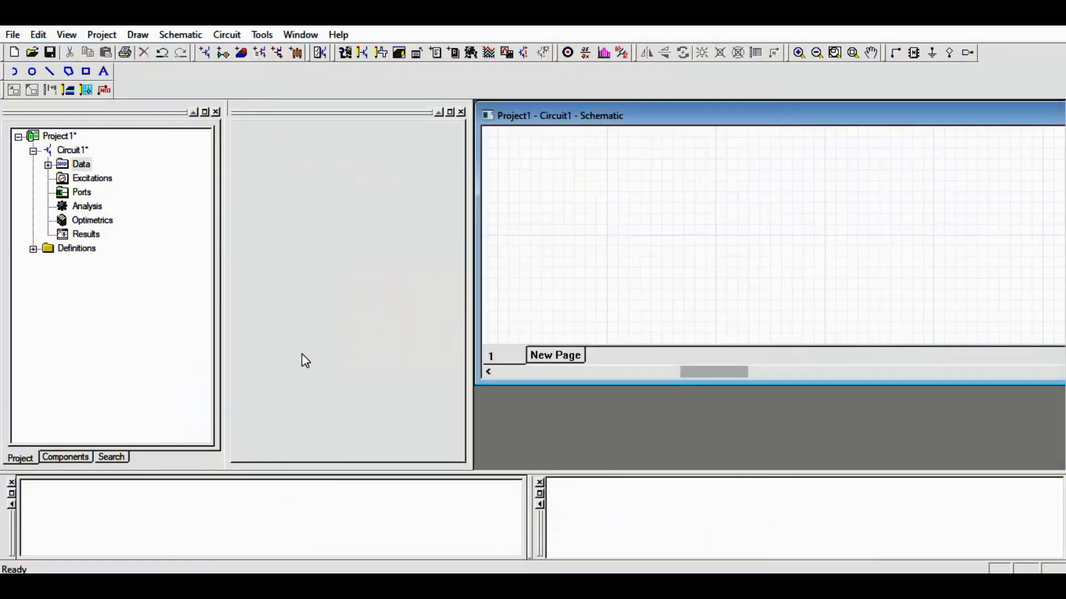
Step: Close the empty docked pane beside the project tree and maximize the Circuit1 schematic
left_click(461, 112)
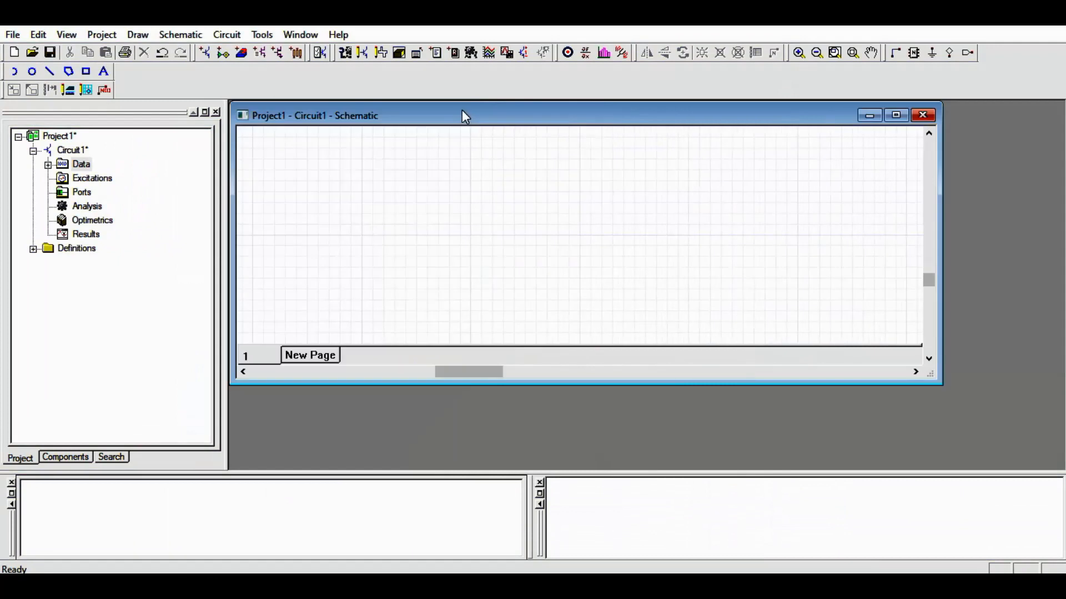
double_click(564, 117)
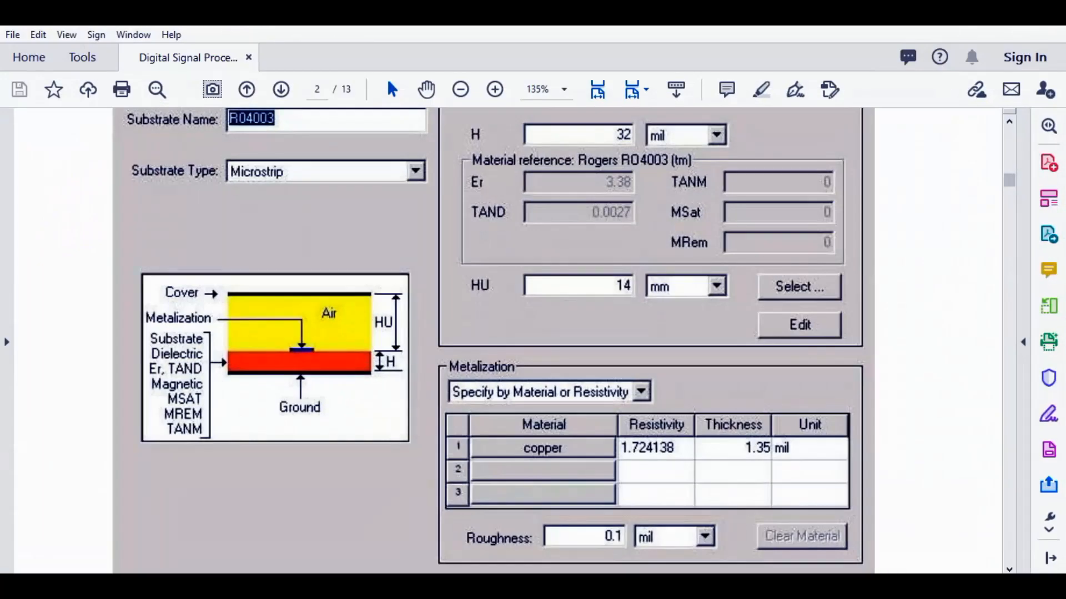
Step: Following Step 3 of the manual, place an interconnect port in the schematic and change its symbol to Microwave Port
scroll(570, 232, "down", 5)
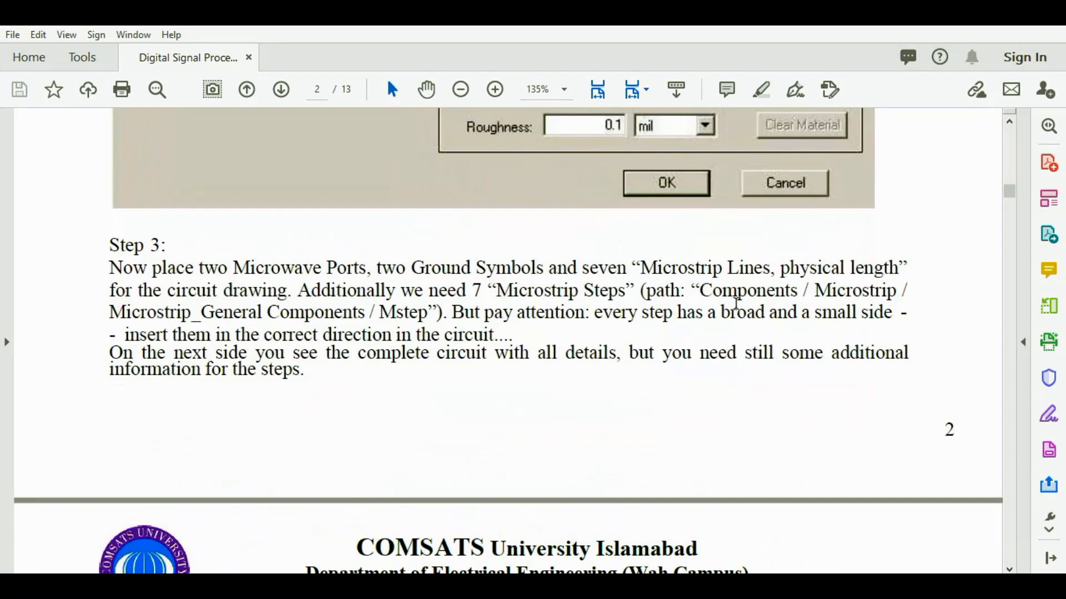
scroll(735, 304, "down", 15)
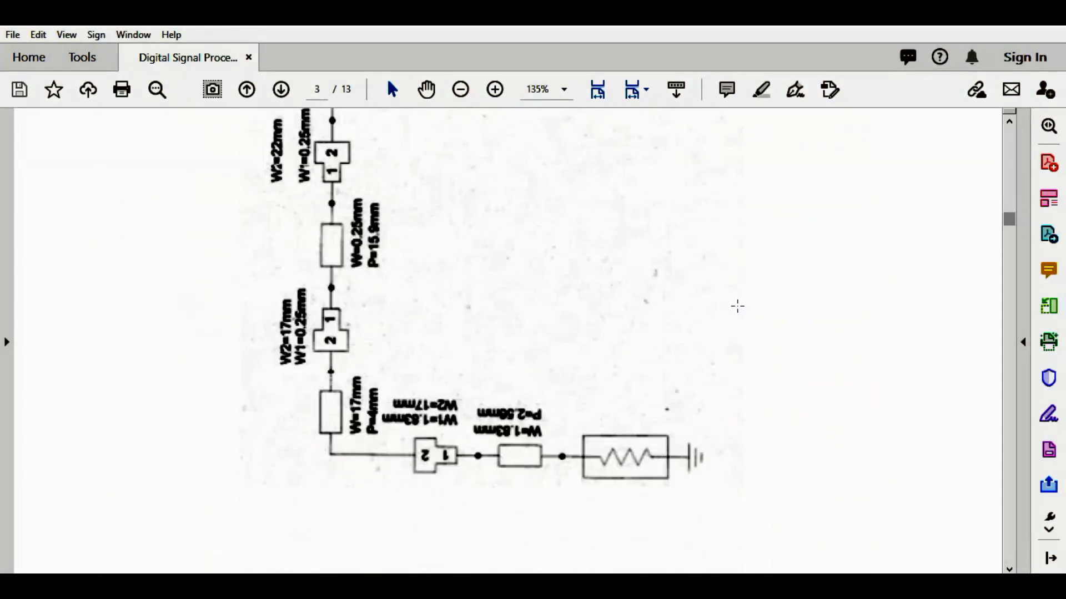
scroll(555, 465, "up", 10)
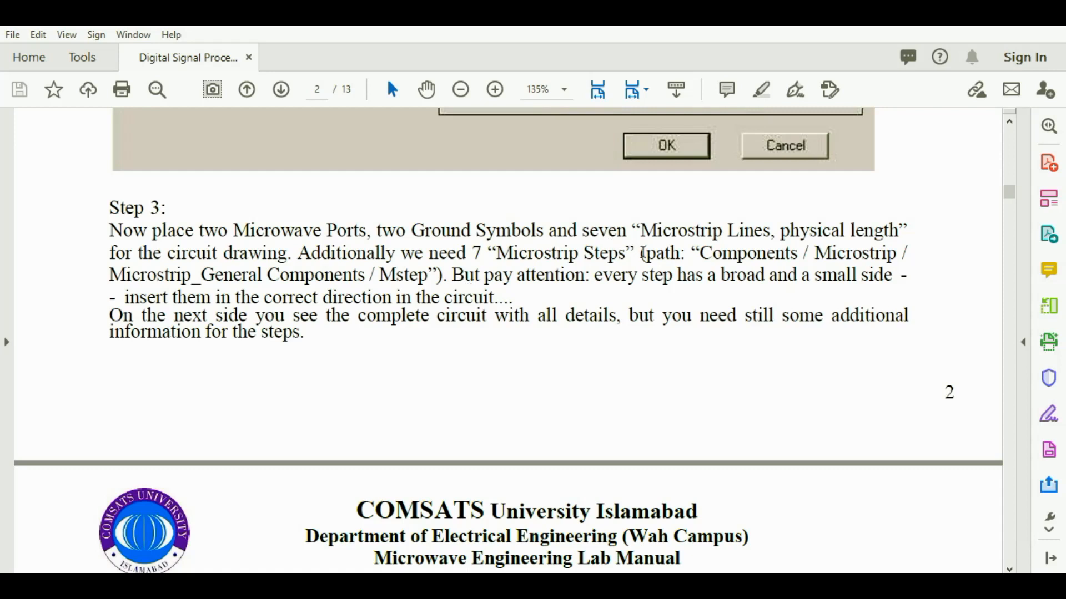
left_click(989, 31)
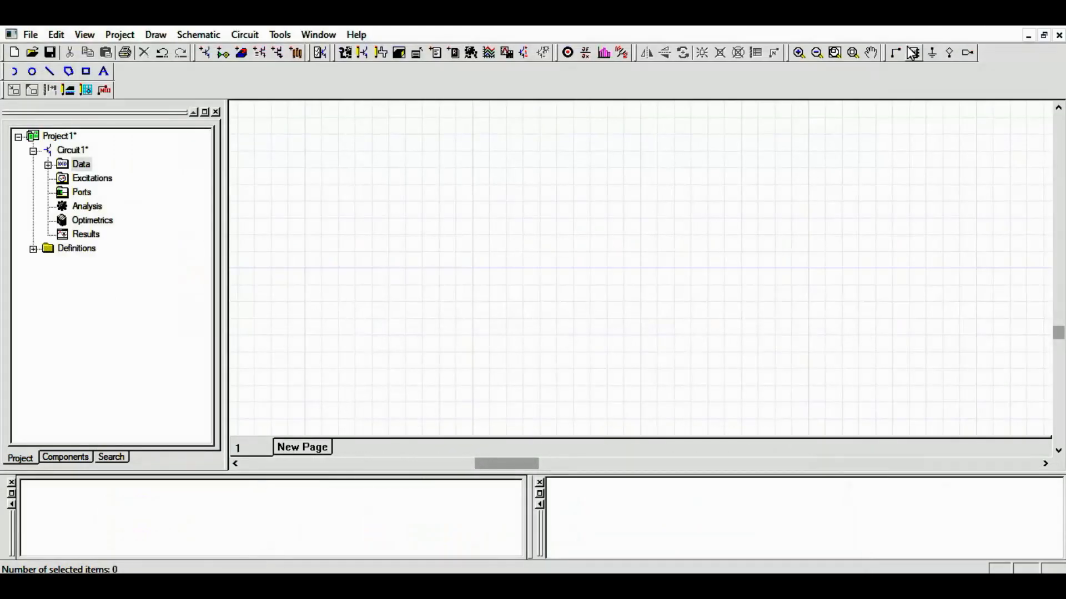
left_click(933, 53)
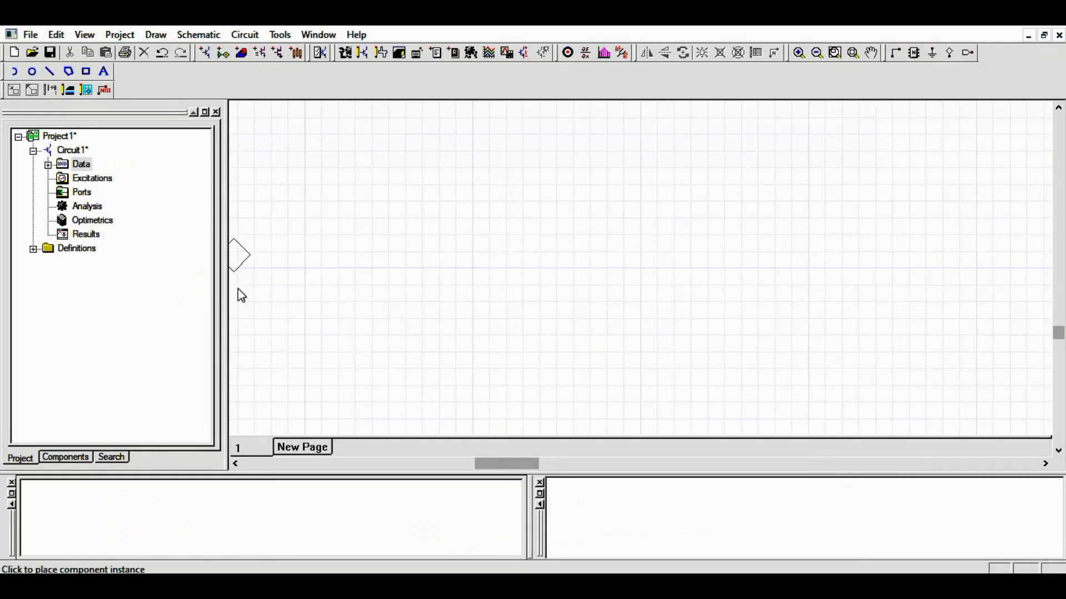
left_click(295, 279)
double_click(297, 255)
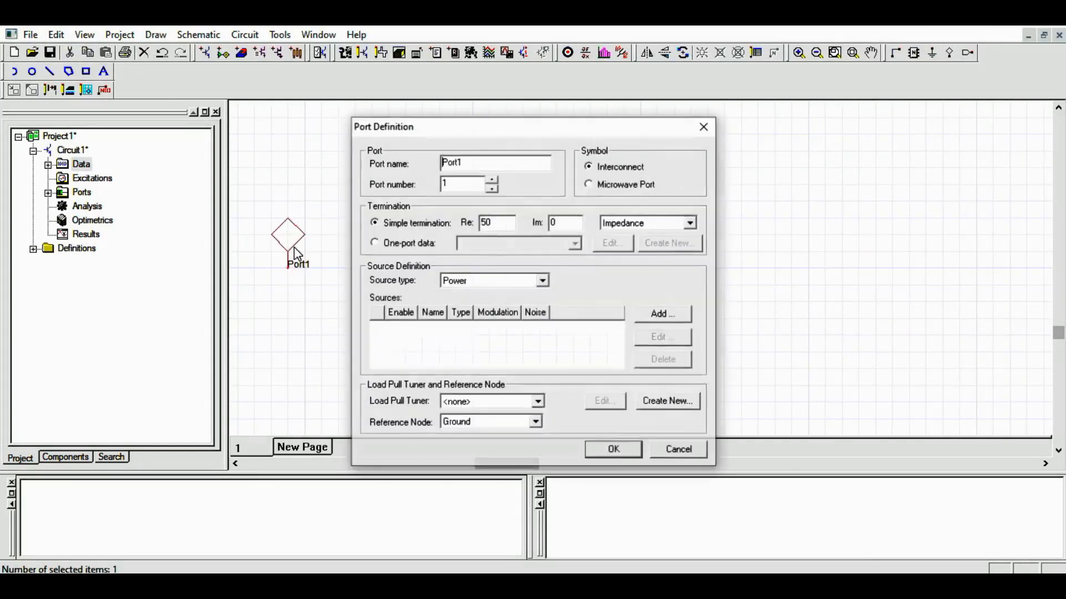
left_click(617, 185)
left_click(616, 455)
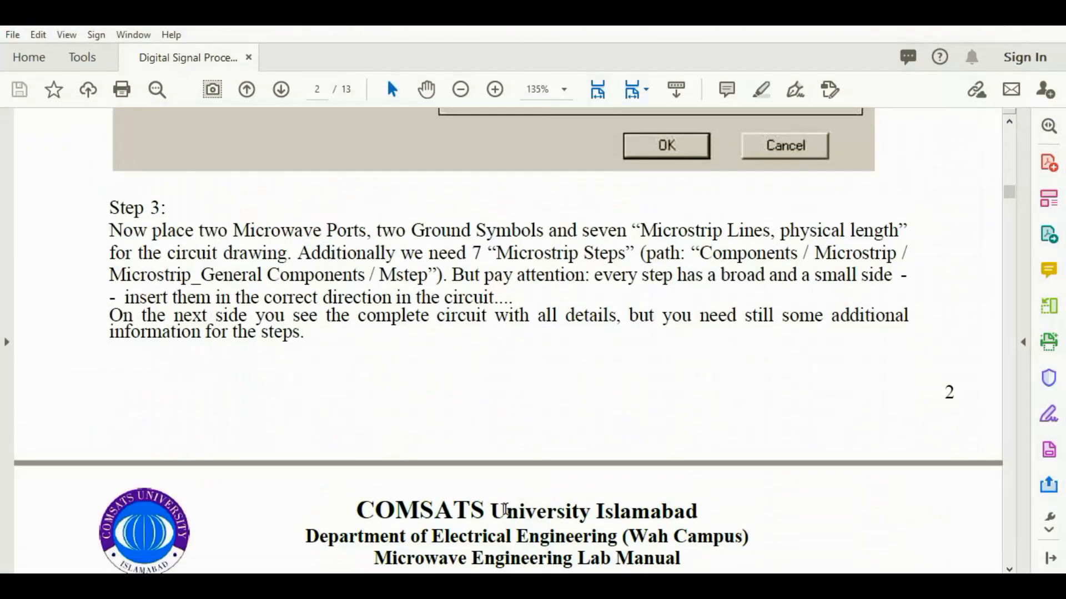
Step: Check the manual's circuit drawing and place an MSTRL physical-length microstrip transmission line in the schematic
scroll(505, 501, "down", 5)
scroll(505, 501, "down", 10)
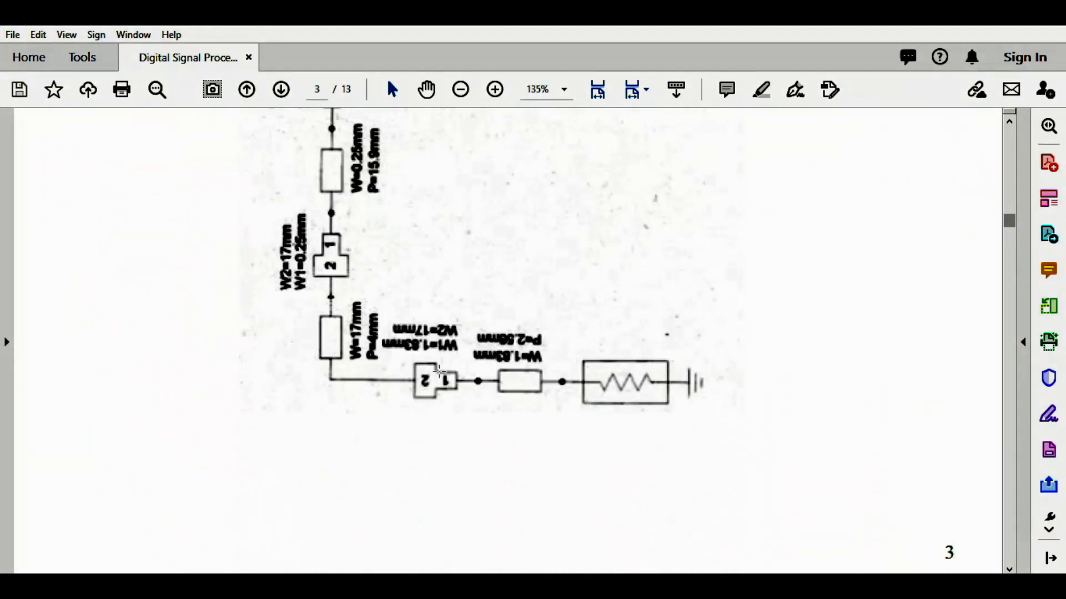
left_click(984, 27)
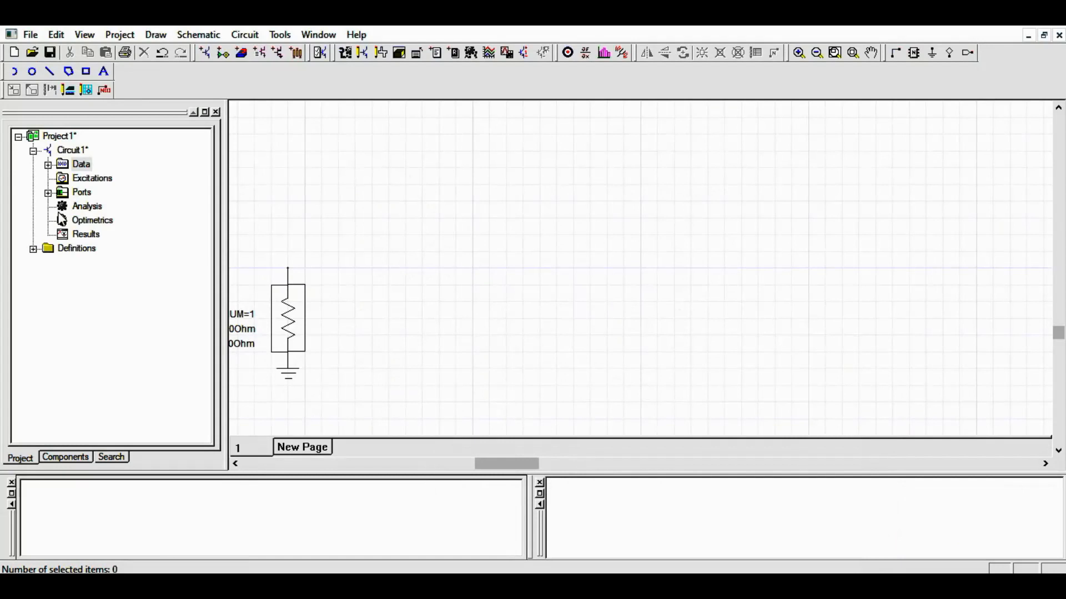
left_click(66, 458)
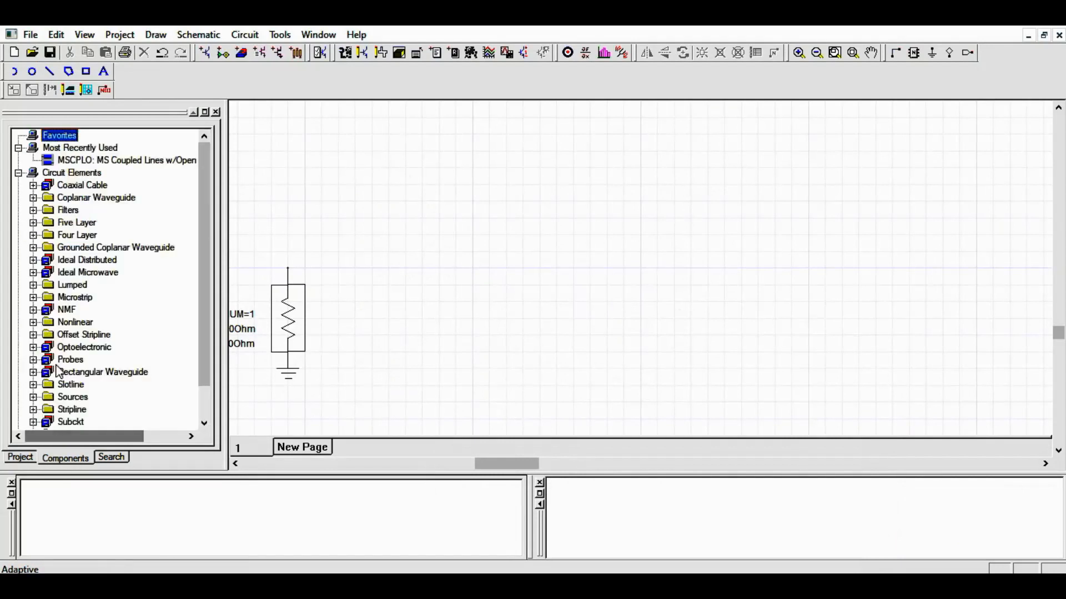
left_click(33, 298)
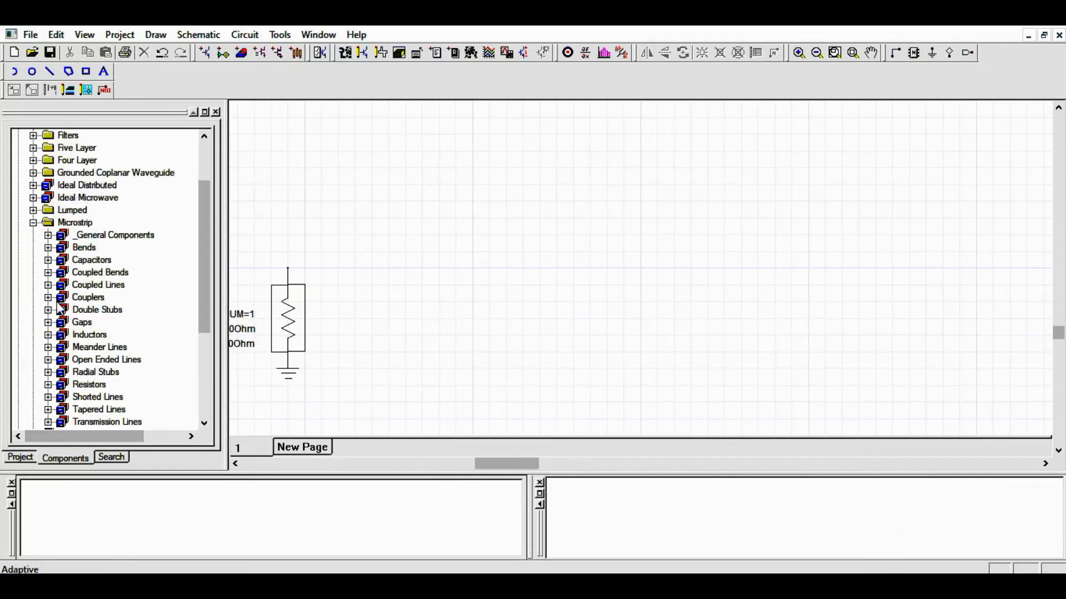
scroll(33, 300, "down", 3)
left_click(48, 310)
left_click(150, 323)
left_click_drag(363, 311, 428, 242)
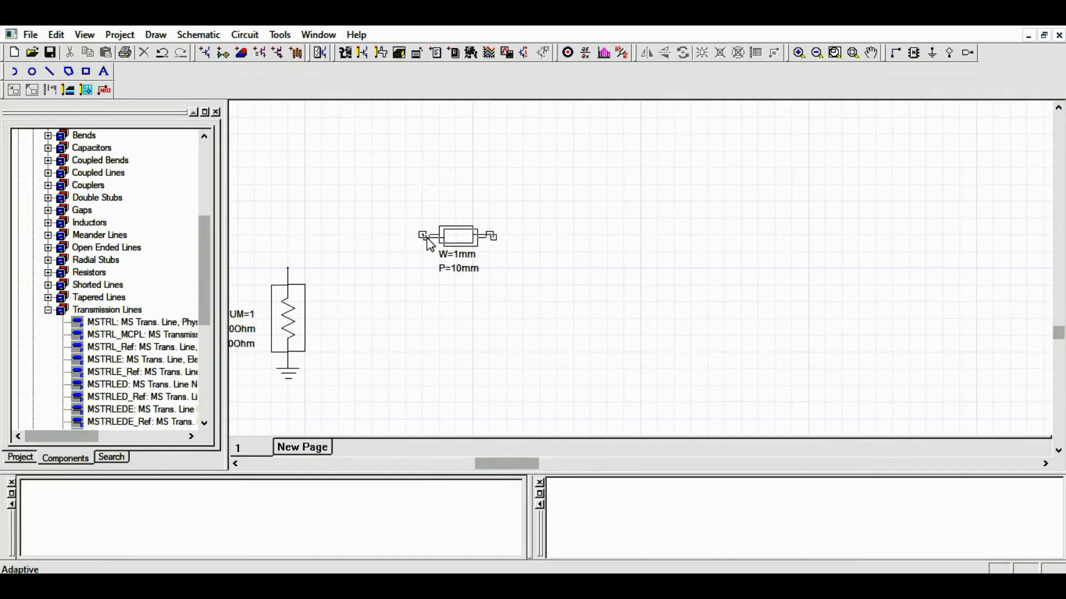
left_click(449, 250)
key("Escape")
Step: Delete the duplicate microstrip line and the two leftover wires at the ends of the remaining line
left_click_drag(447, 235, 452, 204)
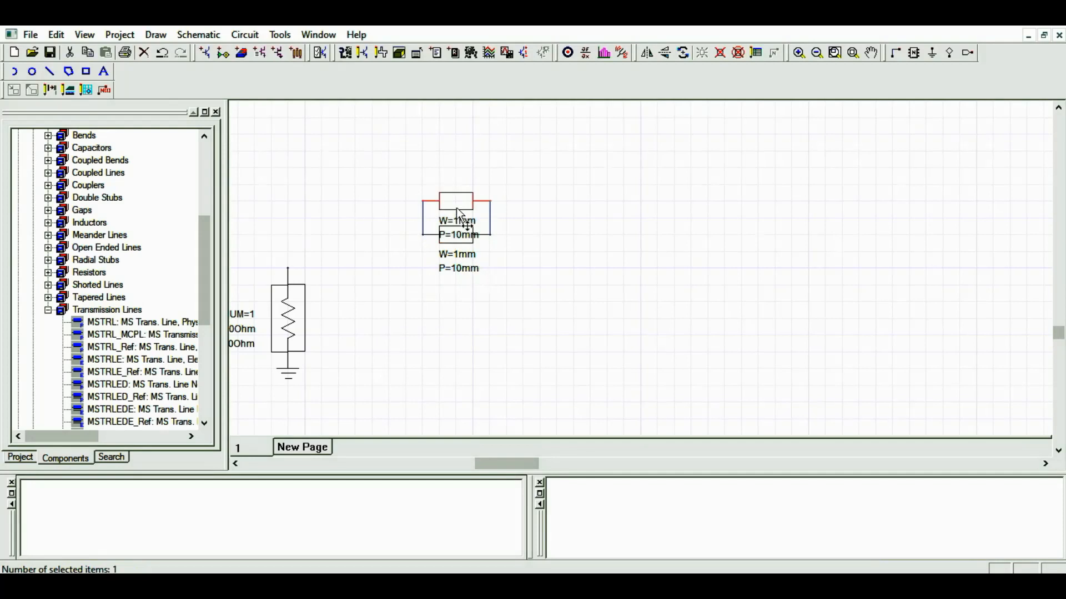
key("Delete")
left_click_drag(392, 204, 444, 252)
left_click_drag(524, 175, 484, 236)
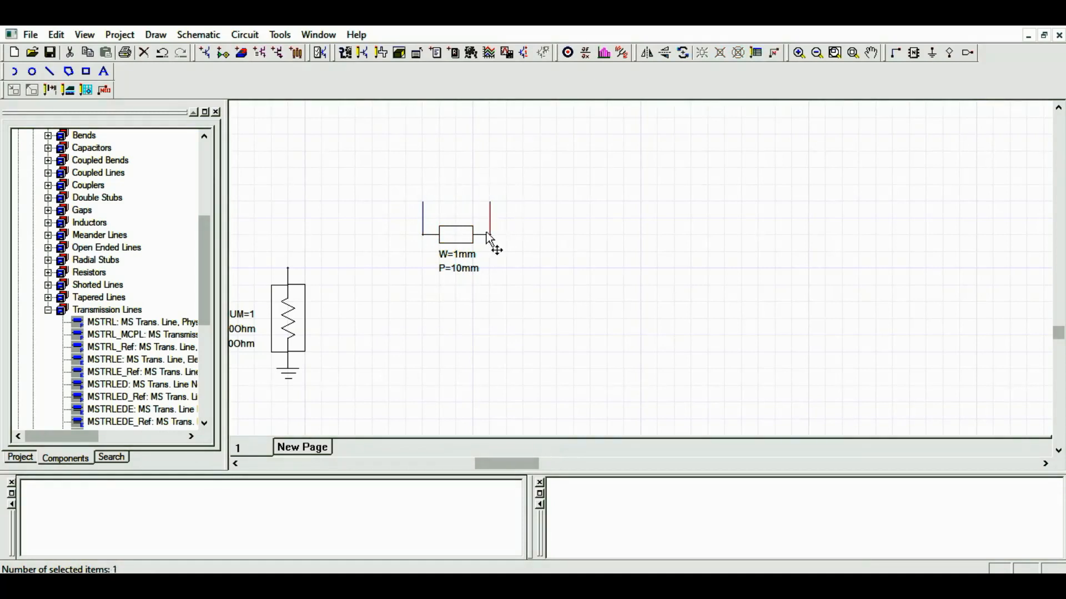
key("Delete")
left_click(422, 207)
key("Delete")
Step: Rotate the microstrip line upright and attach it to the upper terminal of the microwave port
left_click(454, 227)
key("ctrl+c")
key("ctrl+v")
left_click(379, 222)
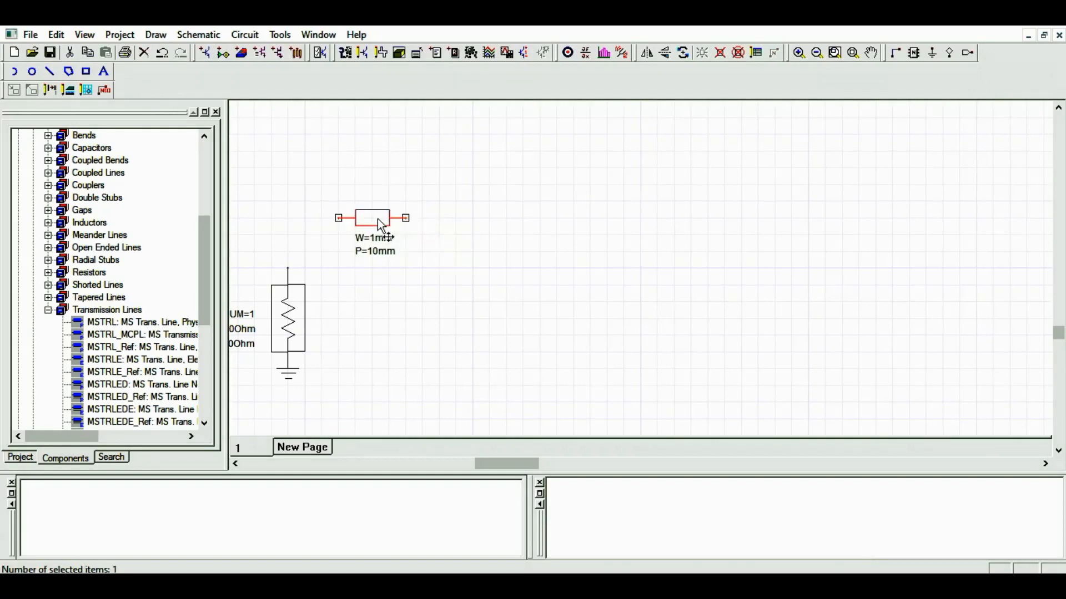
key("ctrl+r")
left_click_drag(374, 224, 291, 248)
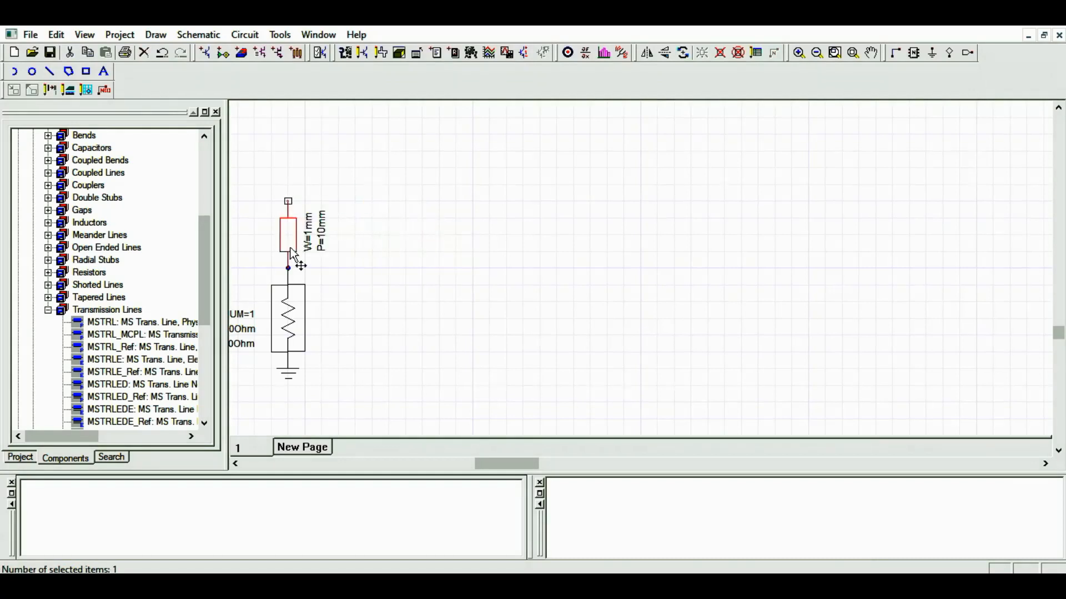
Step: Place an MSSTEP: MS Step from the Microstrip general components in the schematic, checking the component against the manual's Step 3
left_click(47, 309)
scroll(149, 300, "up", 2)
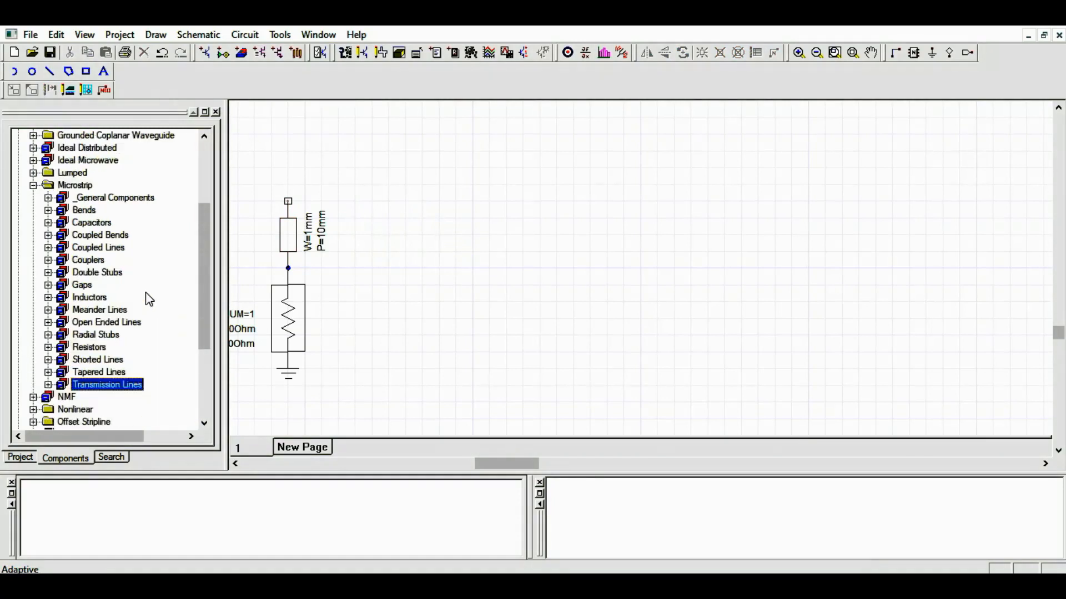
scroll(149, 300, "down", 1)
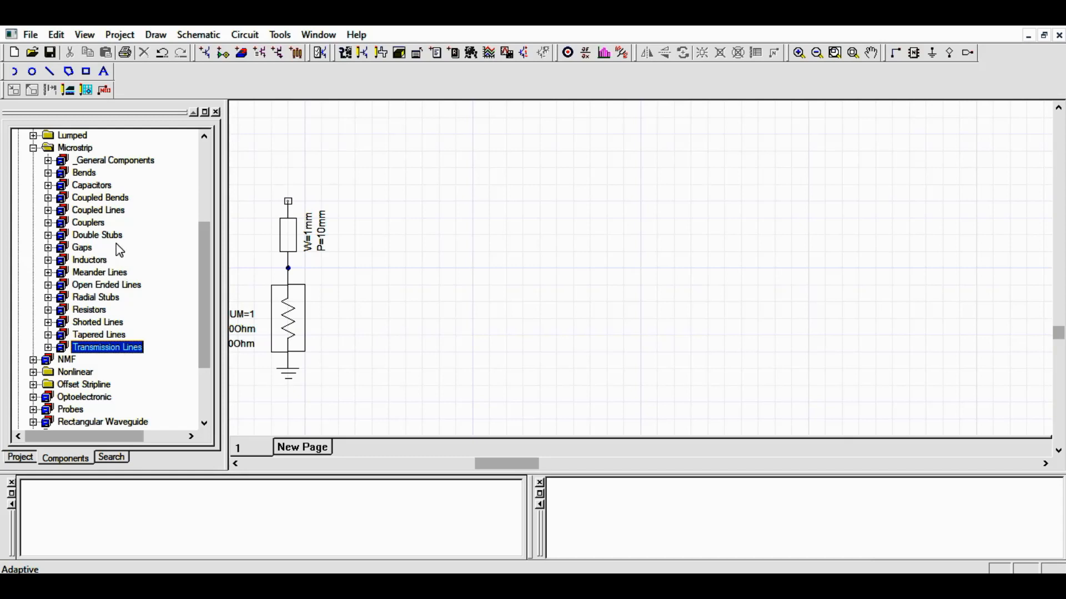
left_click(49, 161)
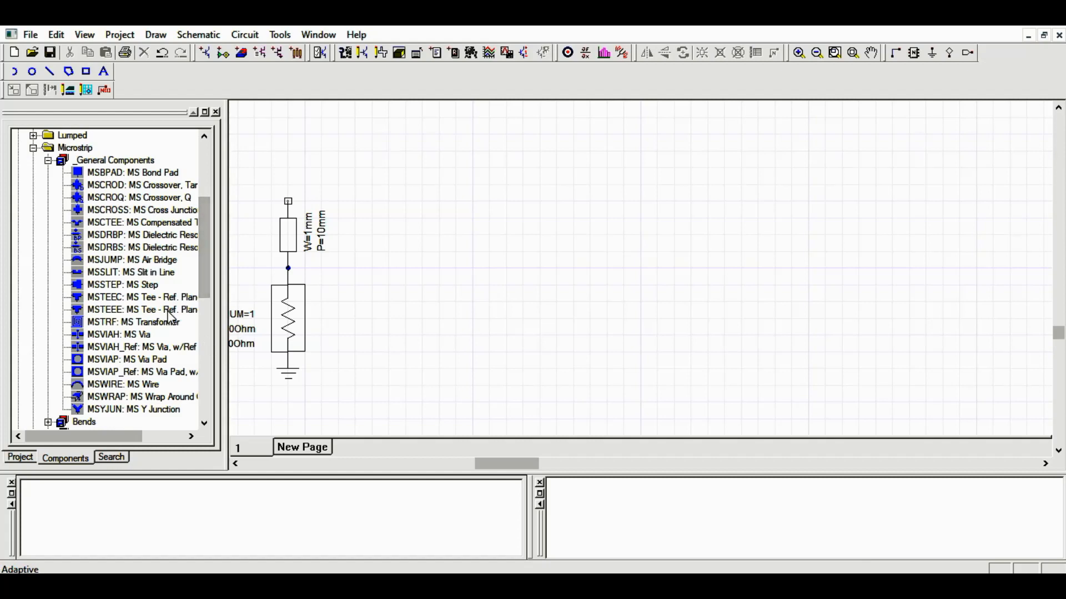
left_click(155, 285)
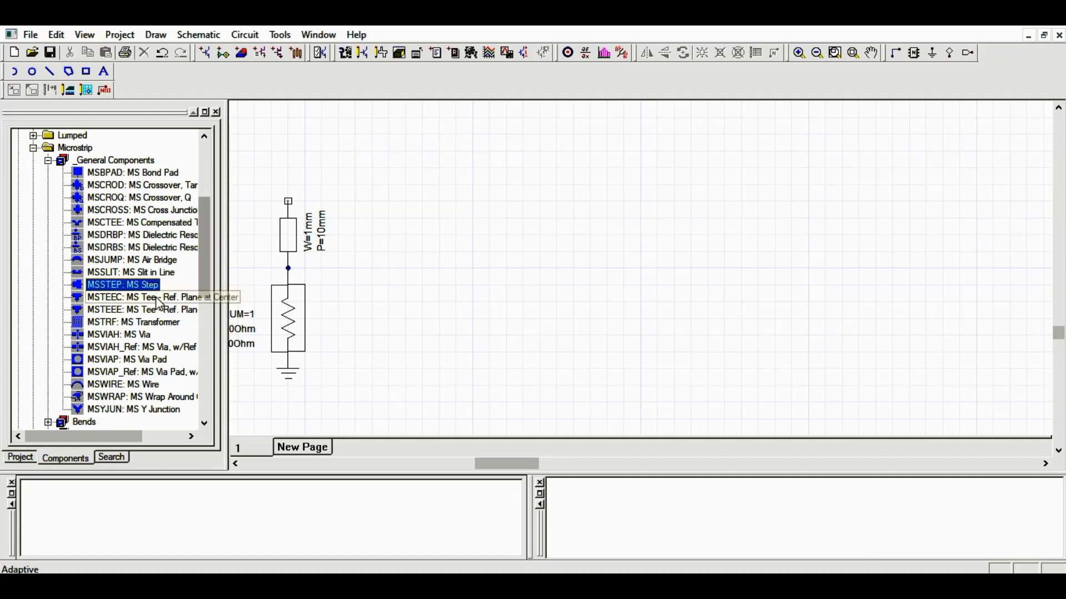
left_click(527, 583)
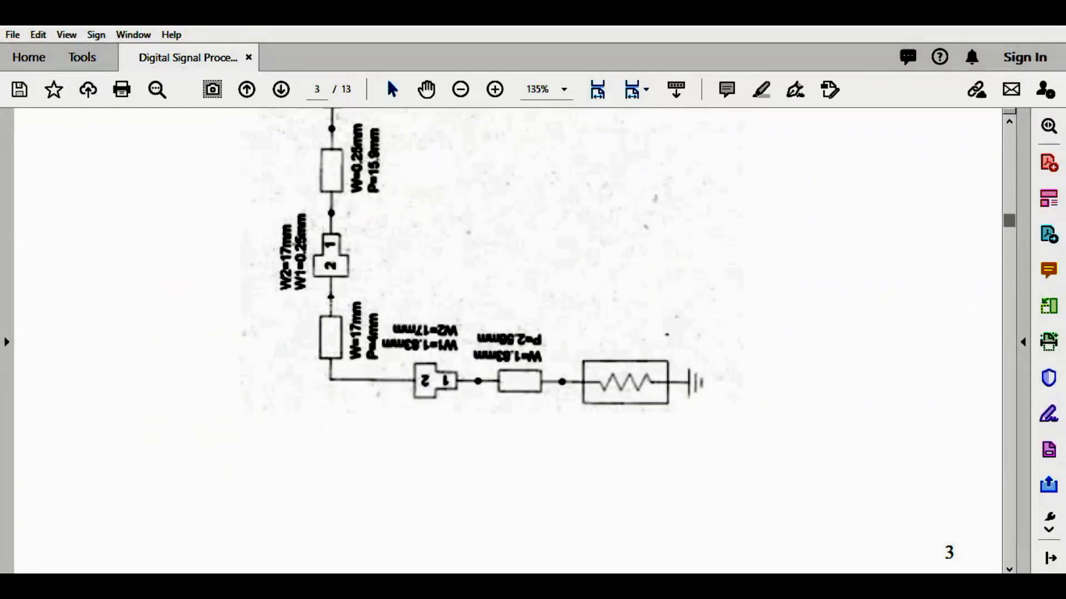
scroll(533, 376, "up", 13)
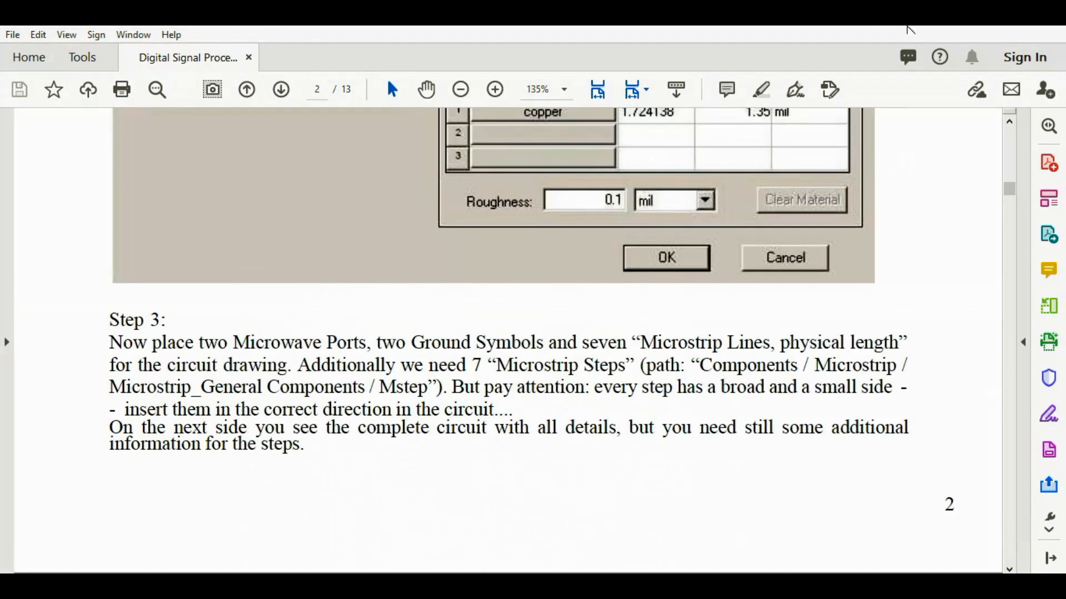
left_click(984, 26)
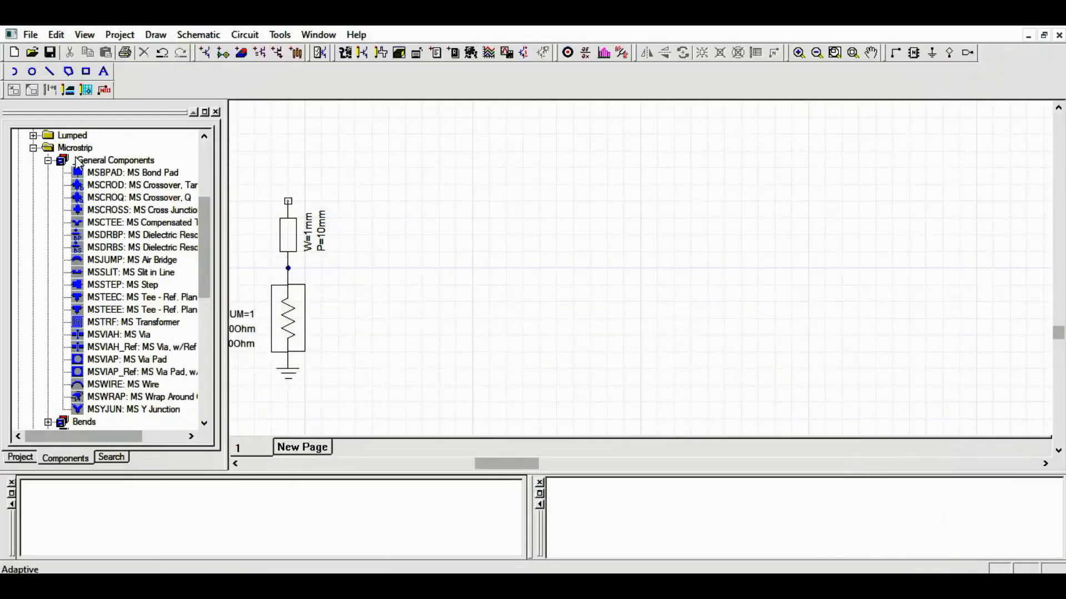
left_click(149, 287)
left_click(694, 350)
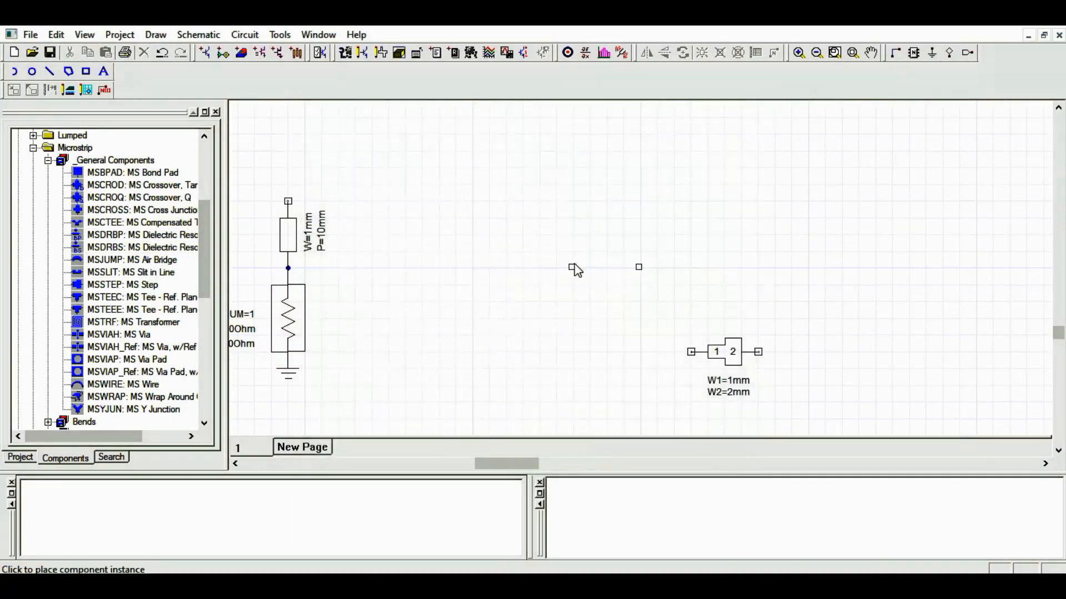
key("Escape")
left_click_drag(721, 351, 571, 201)
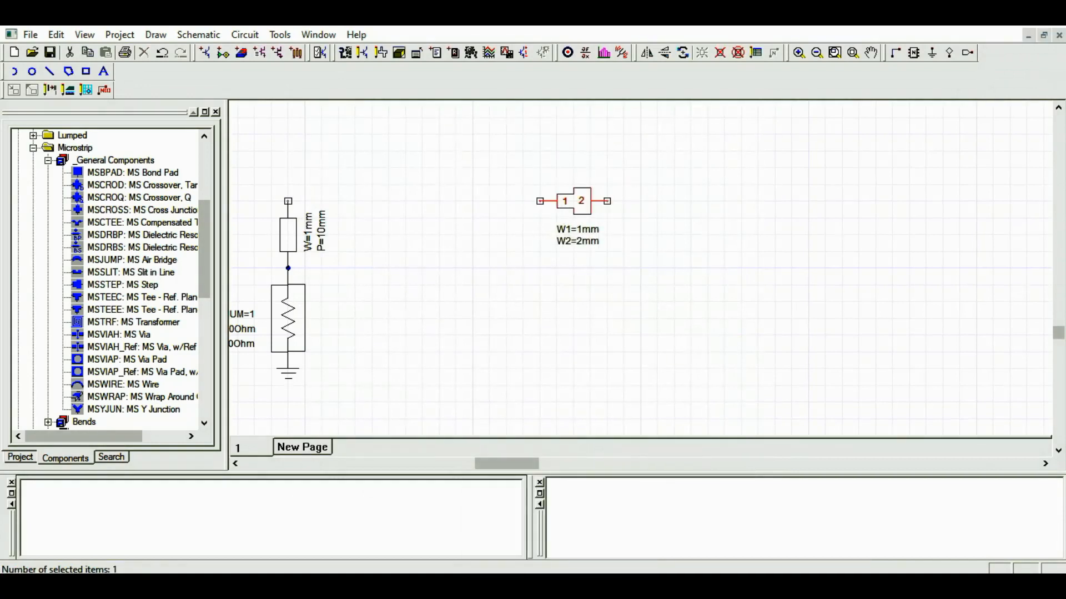
Step: Check the step's orientation in the manual's circuit drawing, rotate it upright and attach its narrow side 1 to the microstrip line's upper end
key("alt+Tab")
scroll(563, 290, "up", 7)
scroll(563, 290, "down", 15)
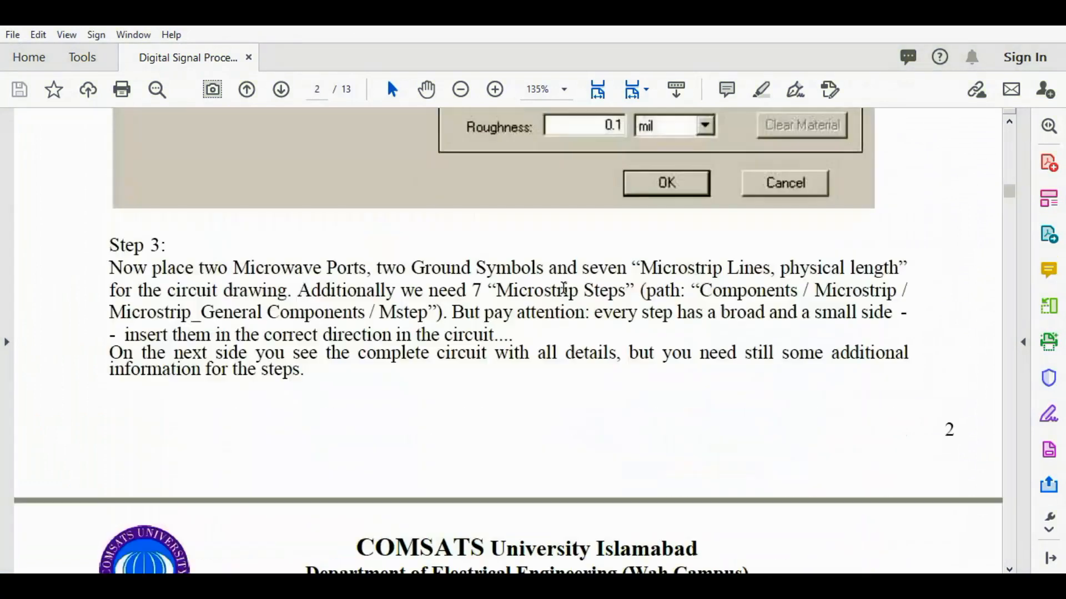
scroll(566, 287, "up", 6)
scroll(566, 287, "up", 6)
scroll(596, 334, "down", 20)
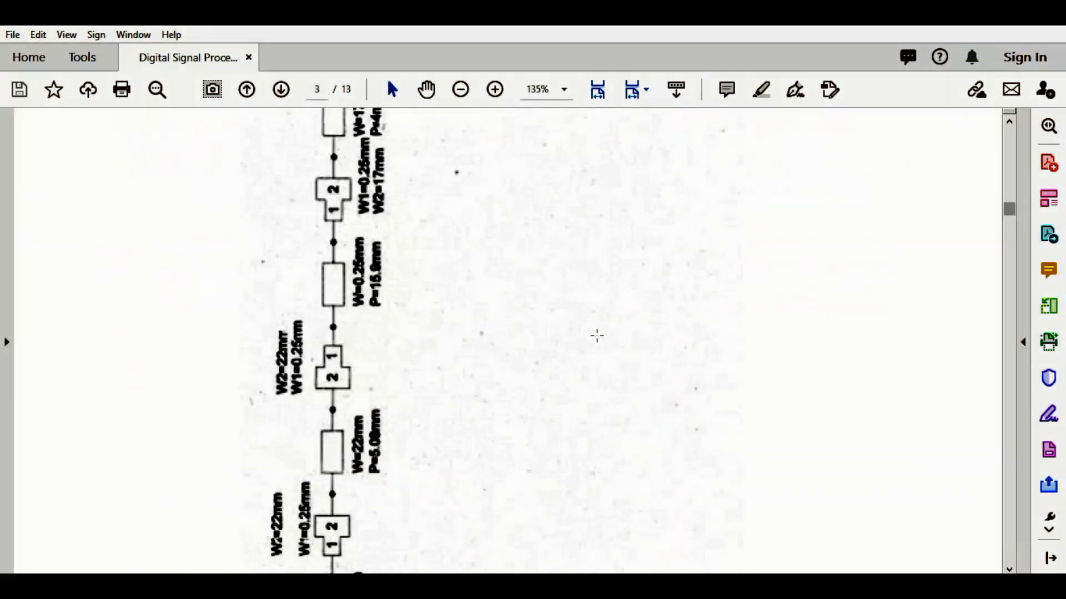
scroll(597, 336, "down", 6)
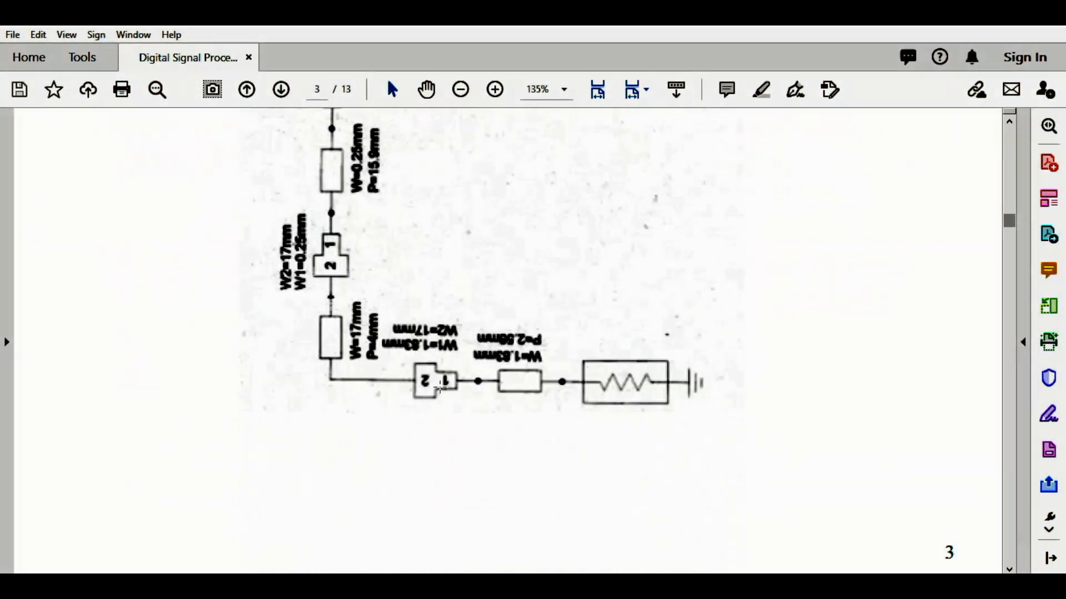
left_click(963, 29)
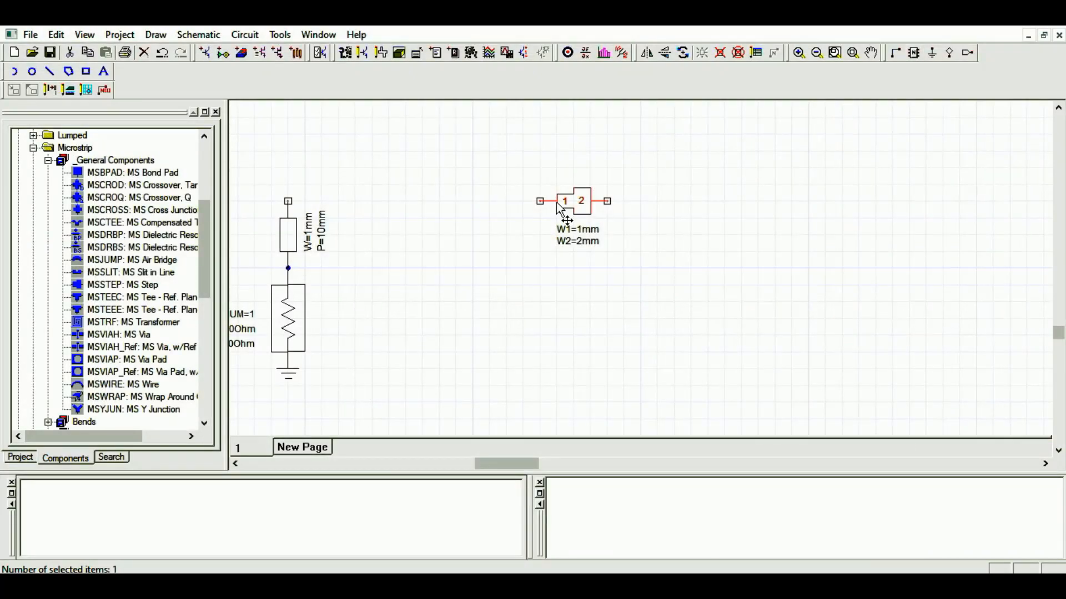
key("ctrl+r")
left_click_drag(562, 208, 290, 164)
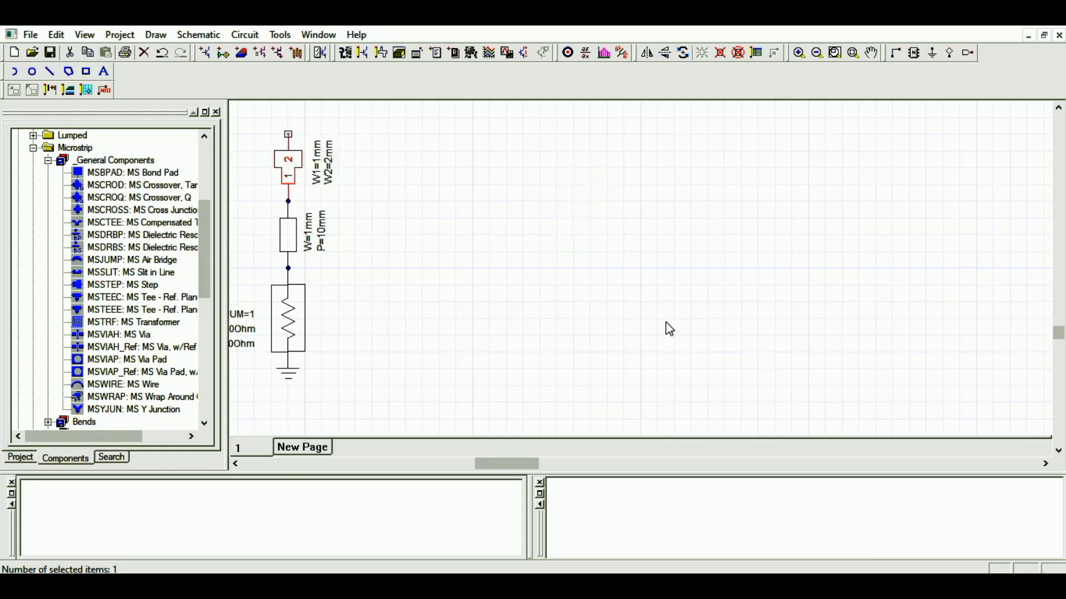
left_click(556, 341)
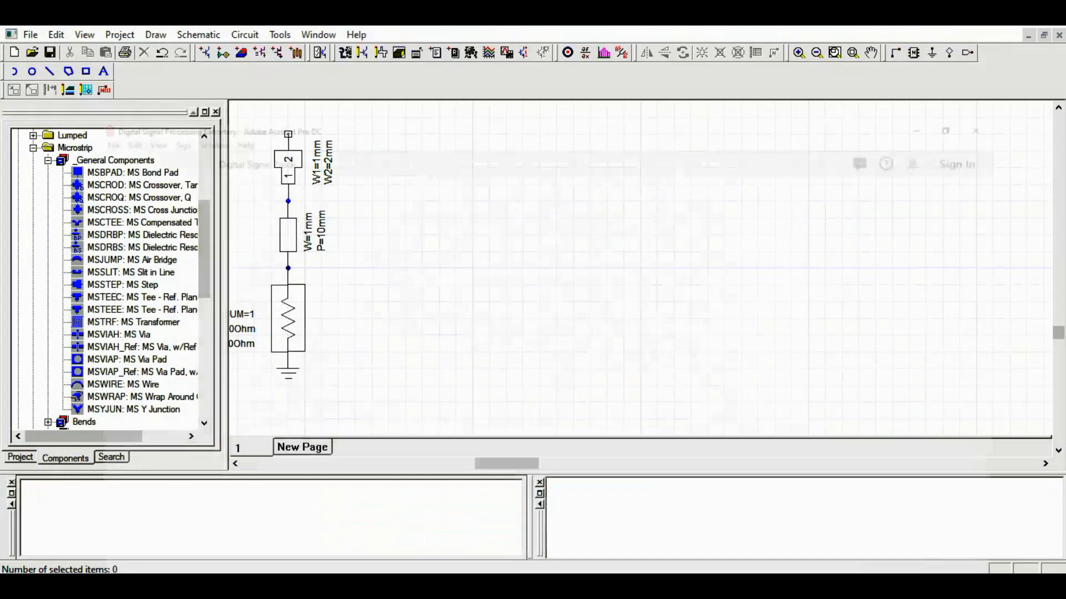
Step: Set the microstrip line's width W to 1.63 mm and physical length P to 2.56 mm, following the manual's circuit drawing
key("alt+Tab")
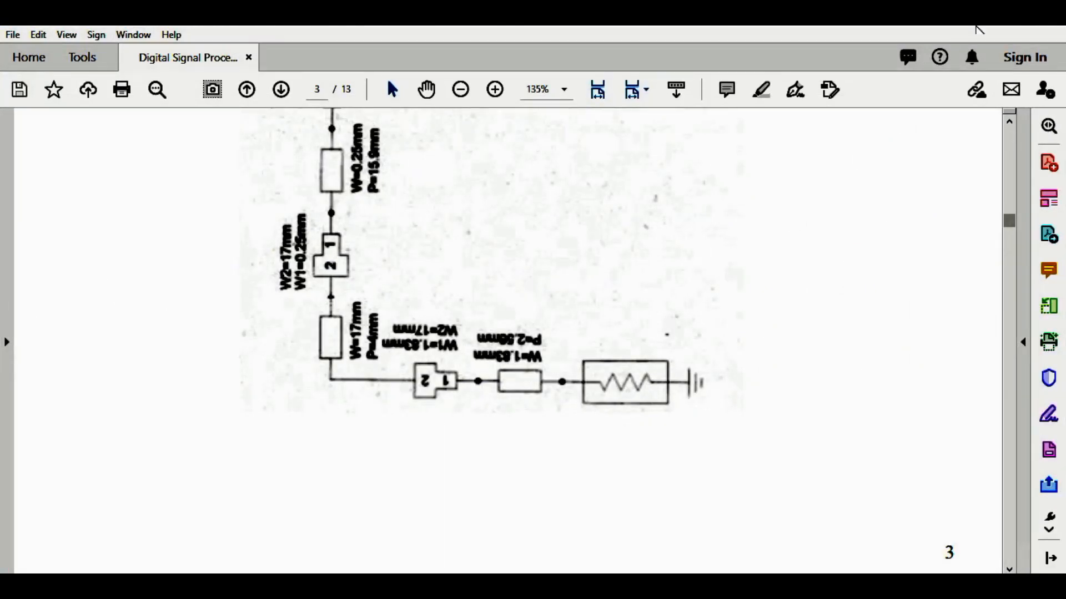
key("alt+Tab")
double_click(283, 238)
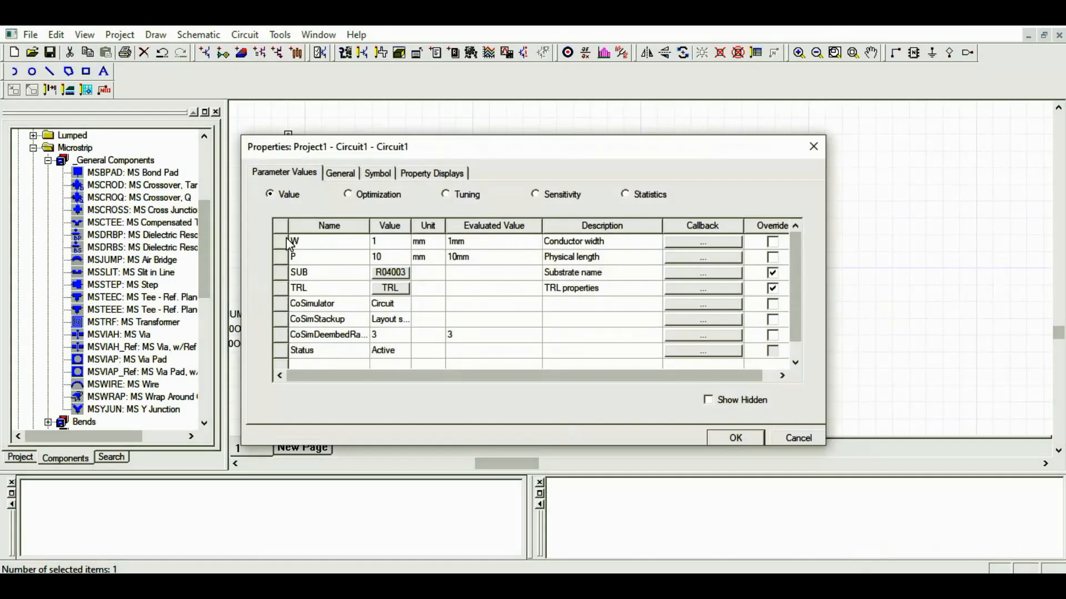
left_click(387, 240)
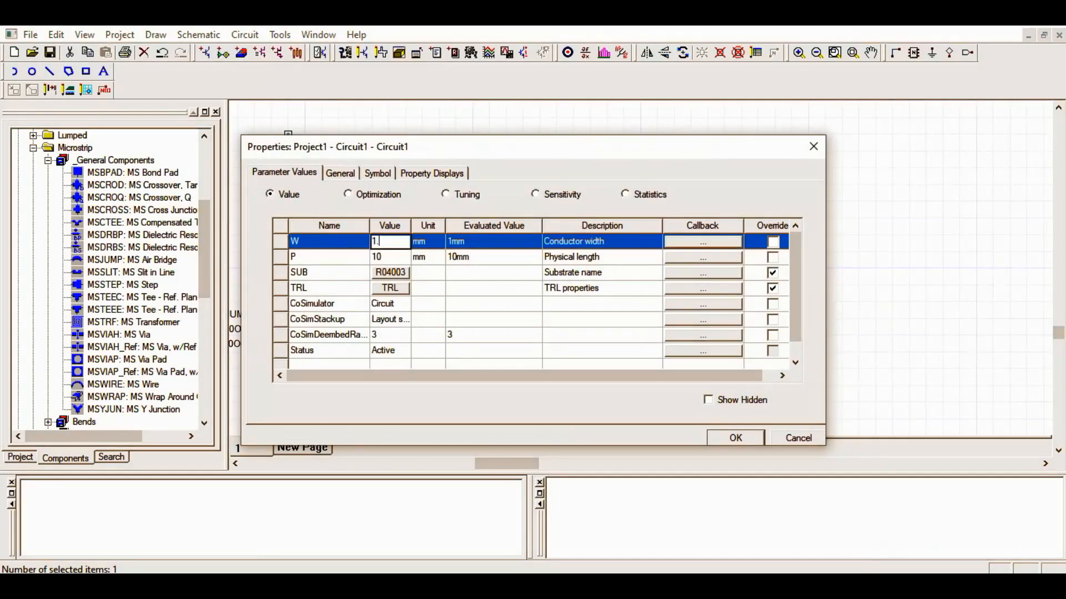
type(".63")
left_click(405, 257)
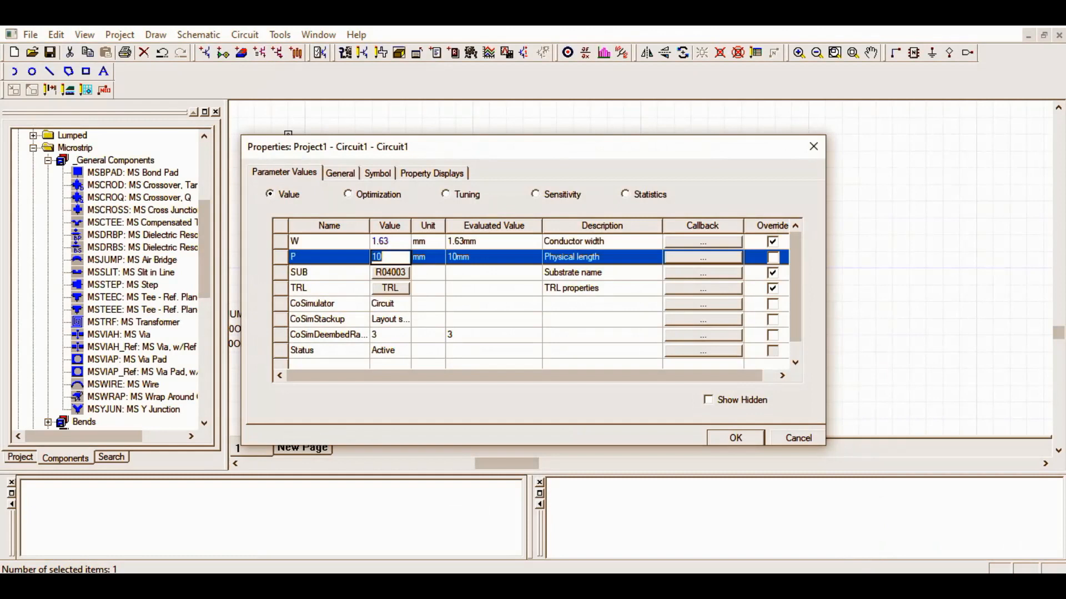
key("alt+Tab")
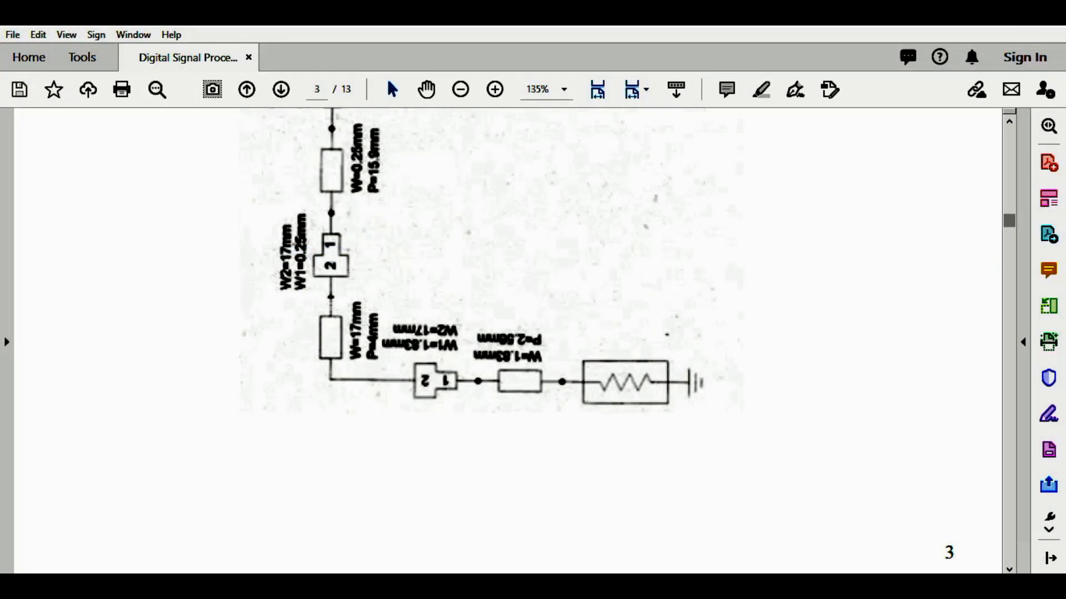
key("alt+Tab")
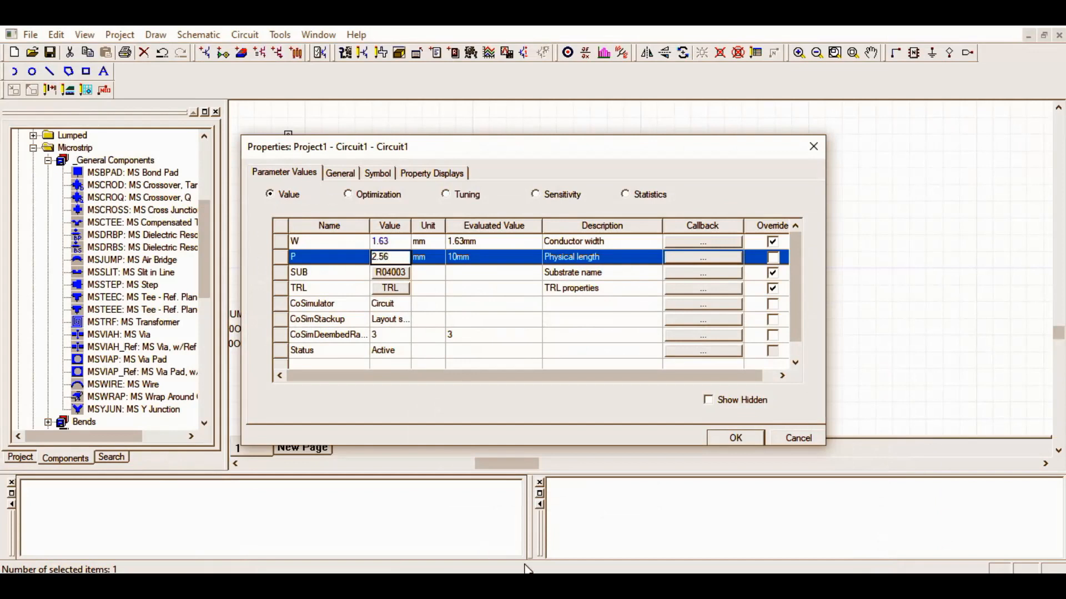
left_click(728, 438)
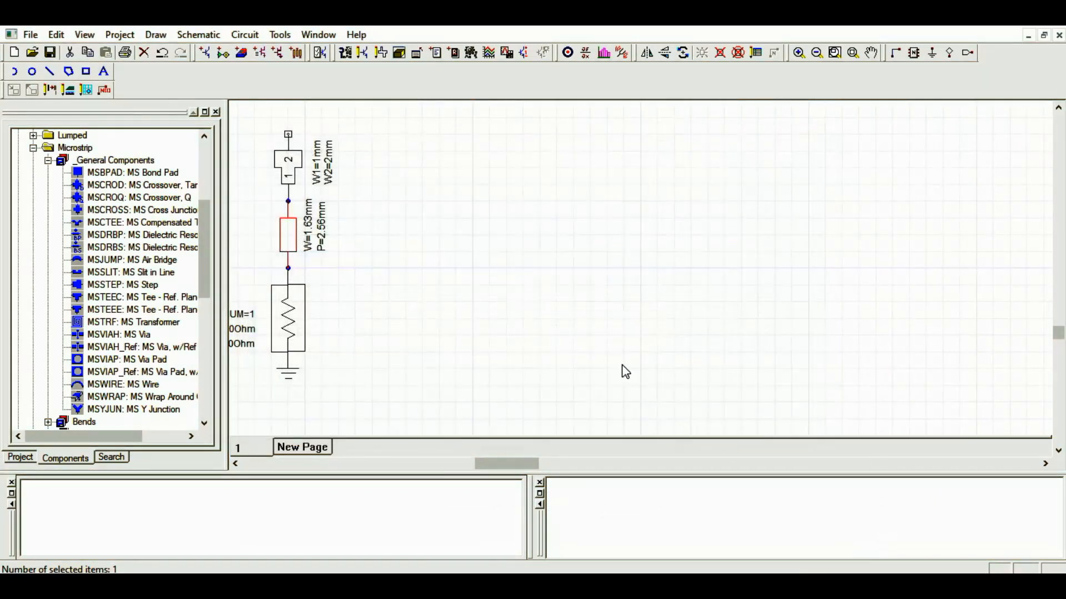
left_click(626, 371)
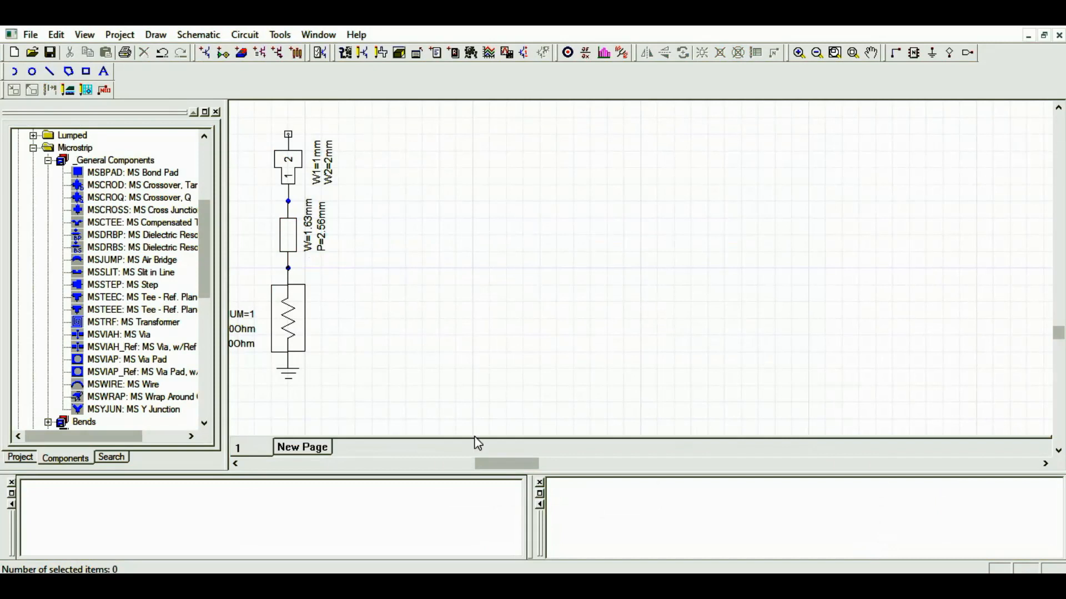
Step: Set the MS step's widths to W1 = 1.63 mm and W2 = 17 mm, checking the manual's circuit drawing
key("alt+Tab")
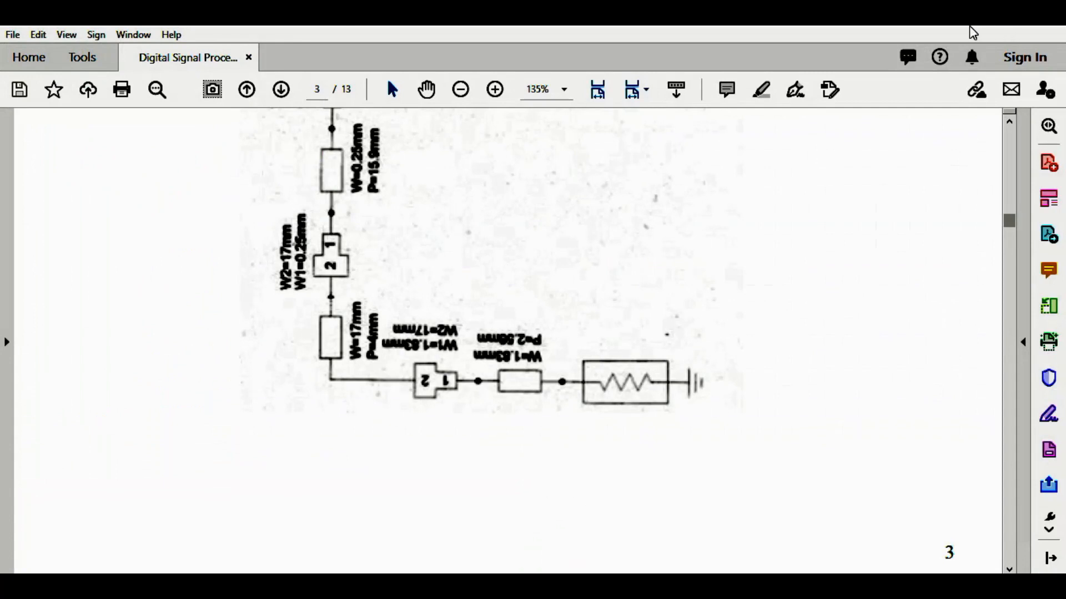
key("alt+Tab")
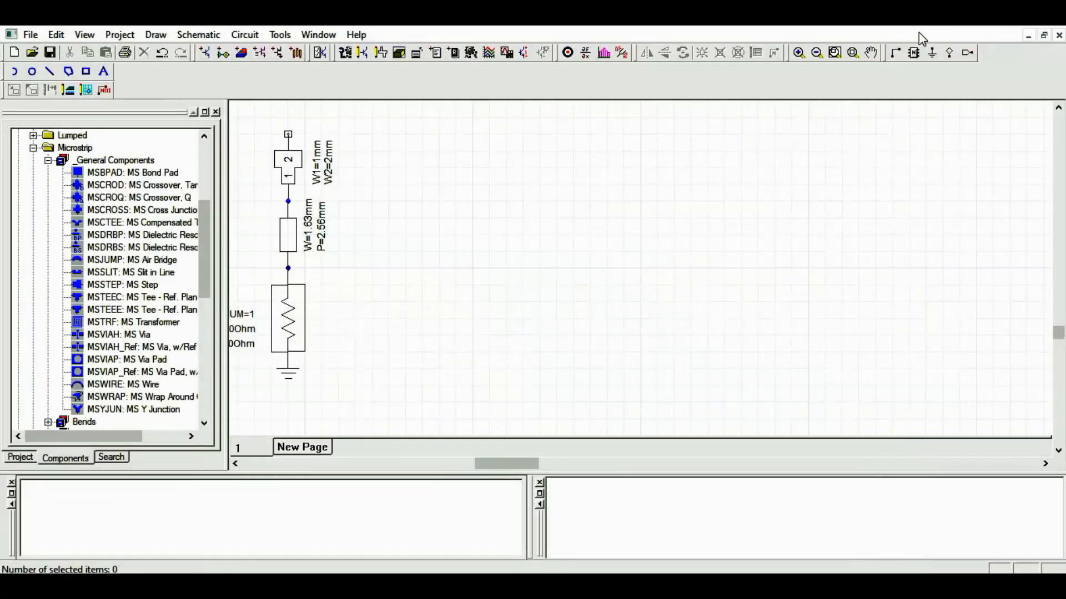
double_click(288, 167)
left_click_drag(527, 145, 755, 125)
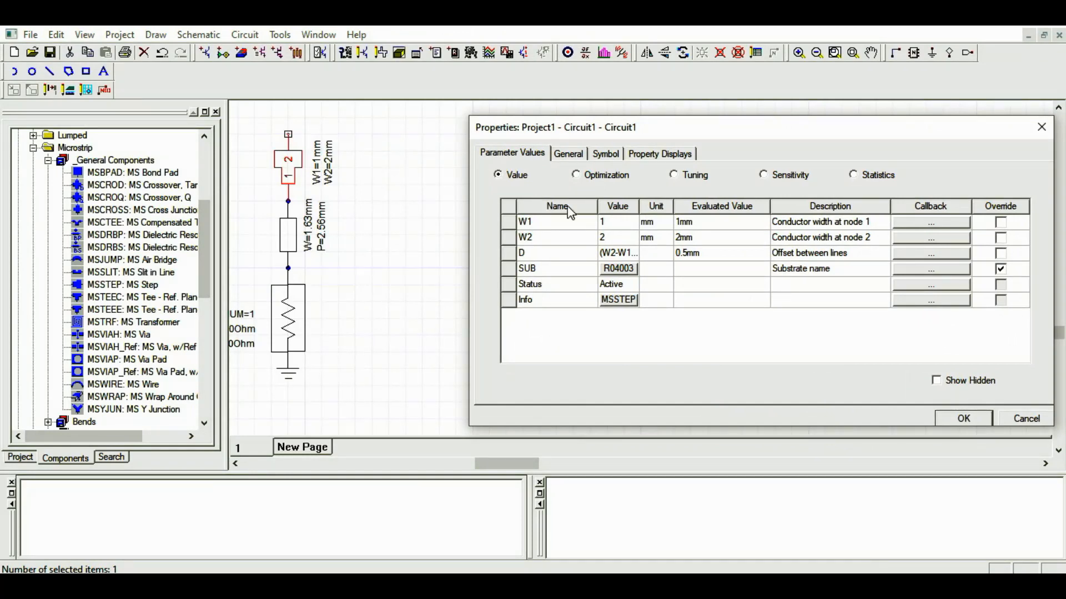
left_click(624, 221)
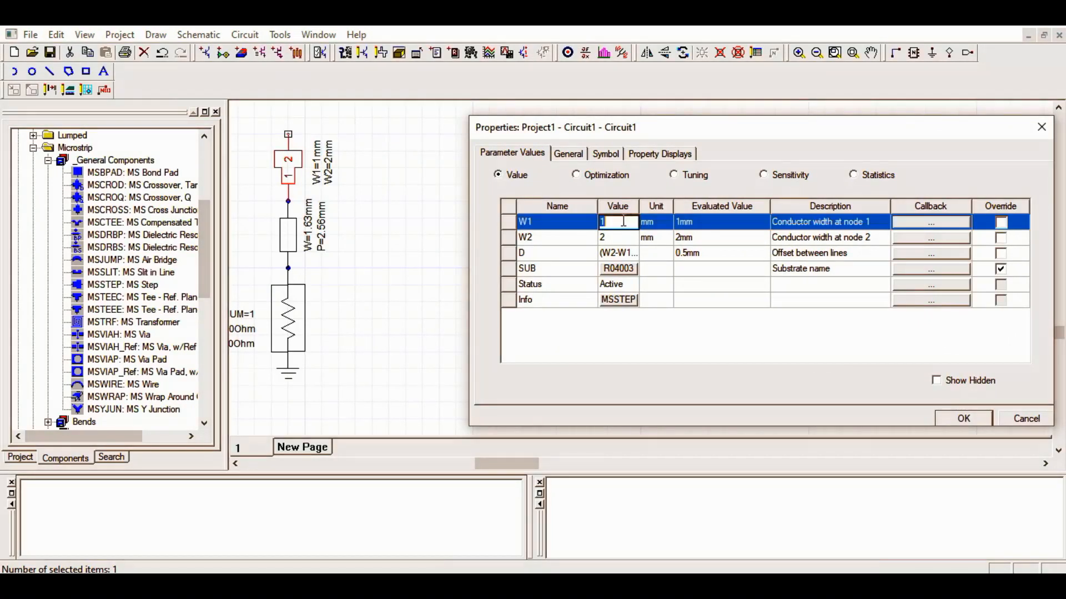
type("1.")
left_click(627, 239)
type("17")
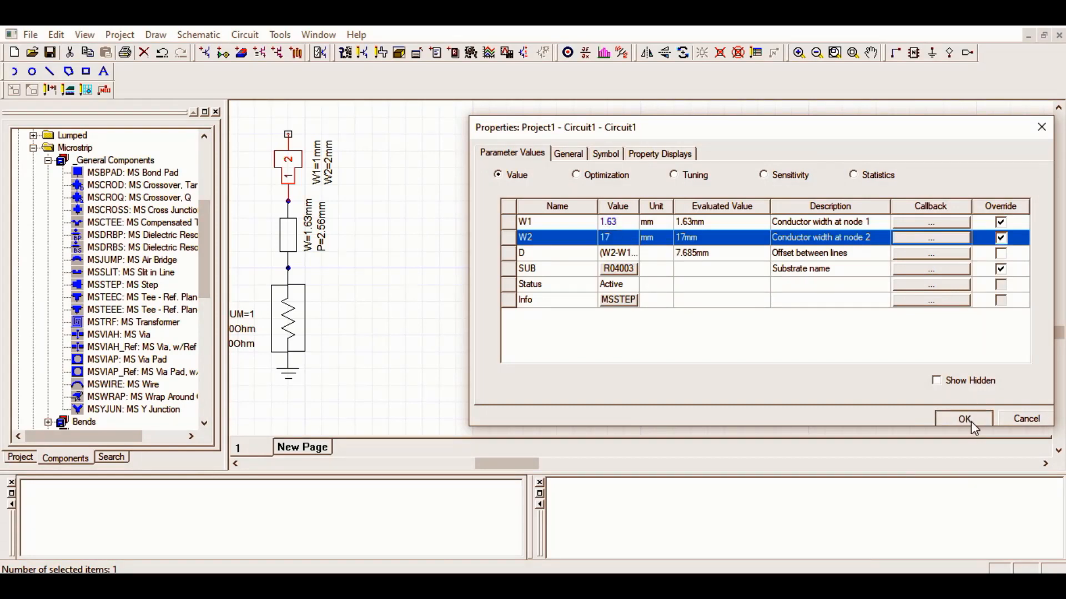
left_click(966, 420)
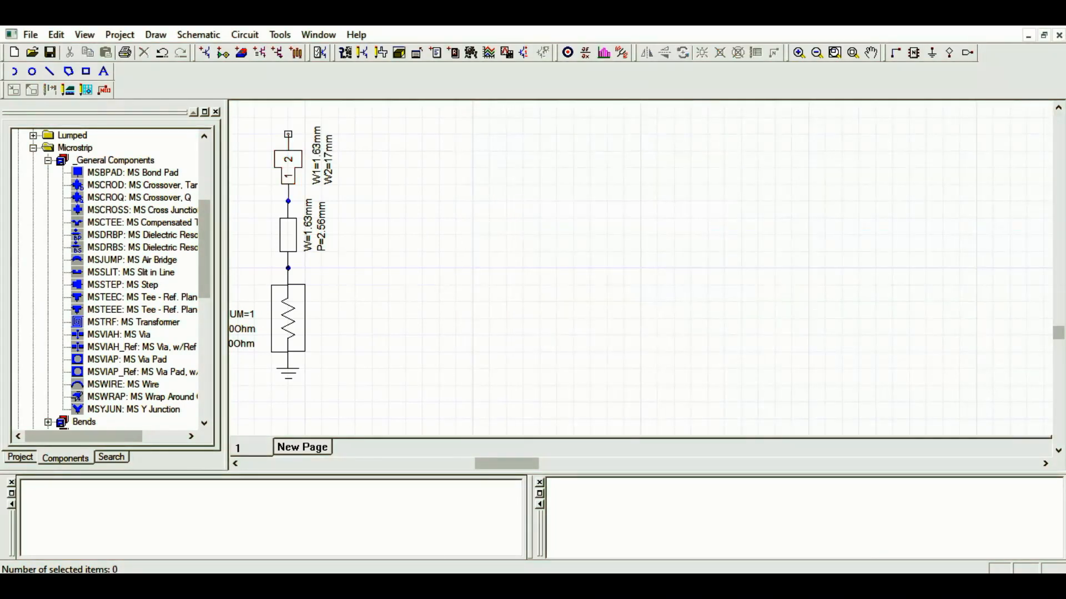
Step: Check the next element in the manual's circuit drawing and paste a copy of the microstrip line beside the circuit, merging the layers
key("alt+Tab")
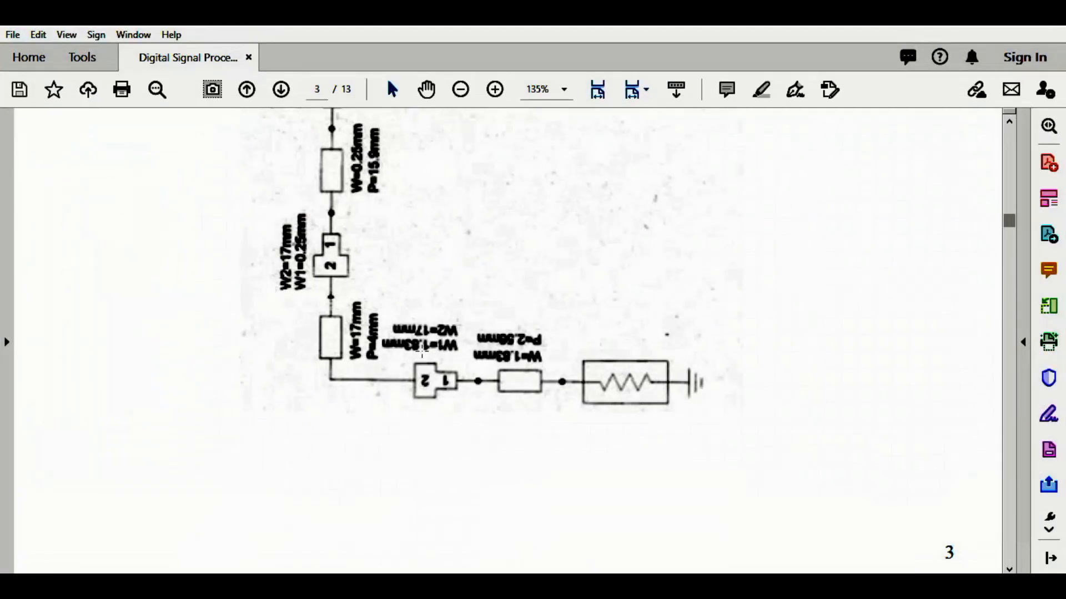
scroll(618, 327, "up", 3)
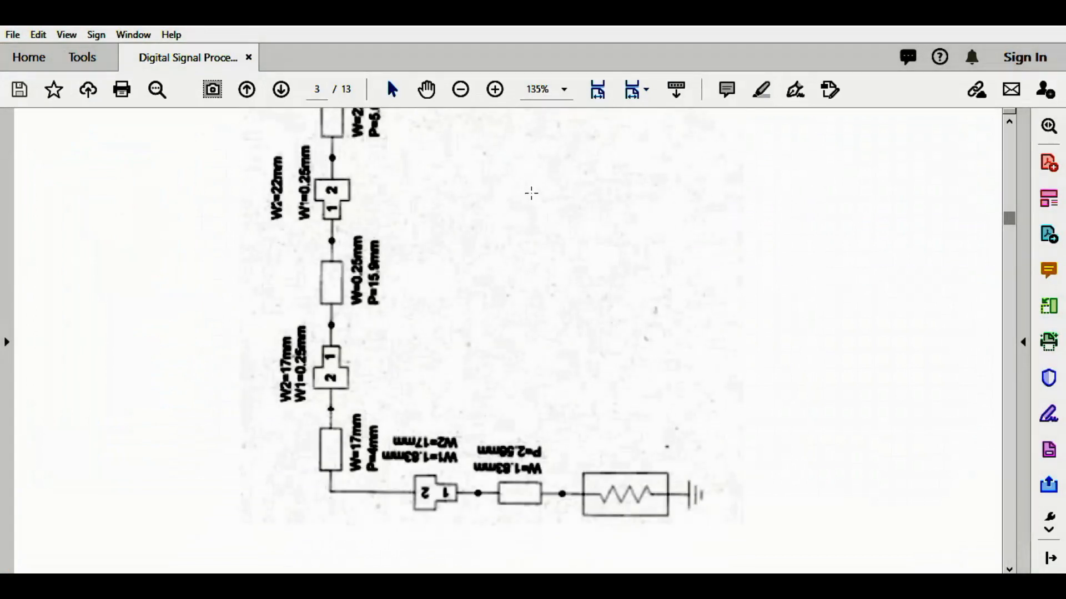
left_click(975, 26)
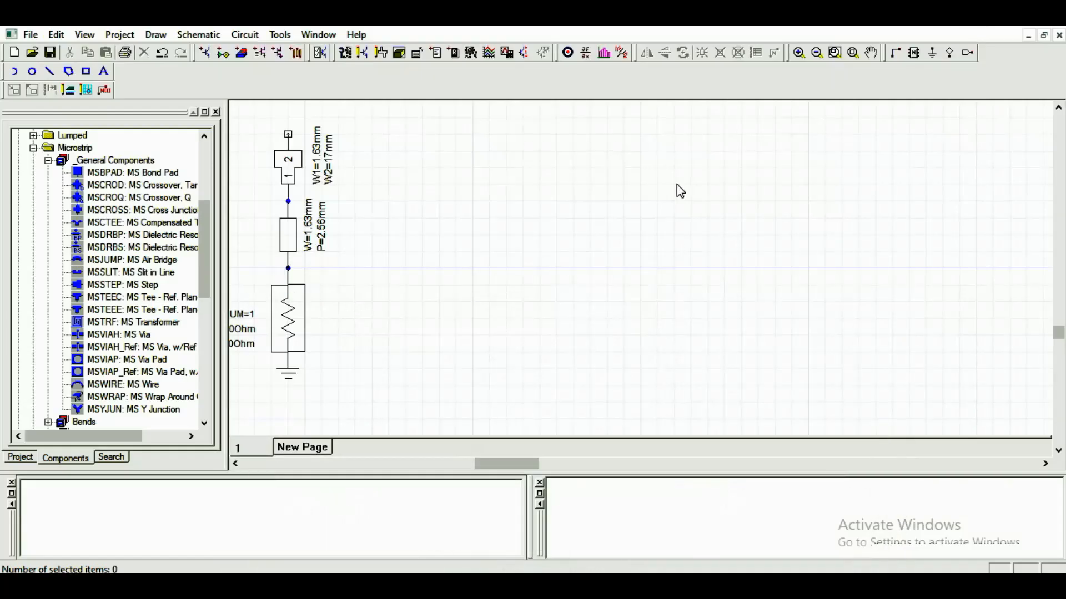
left_click(290, 244)
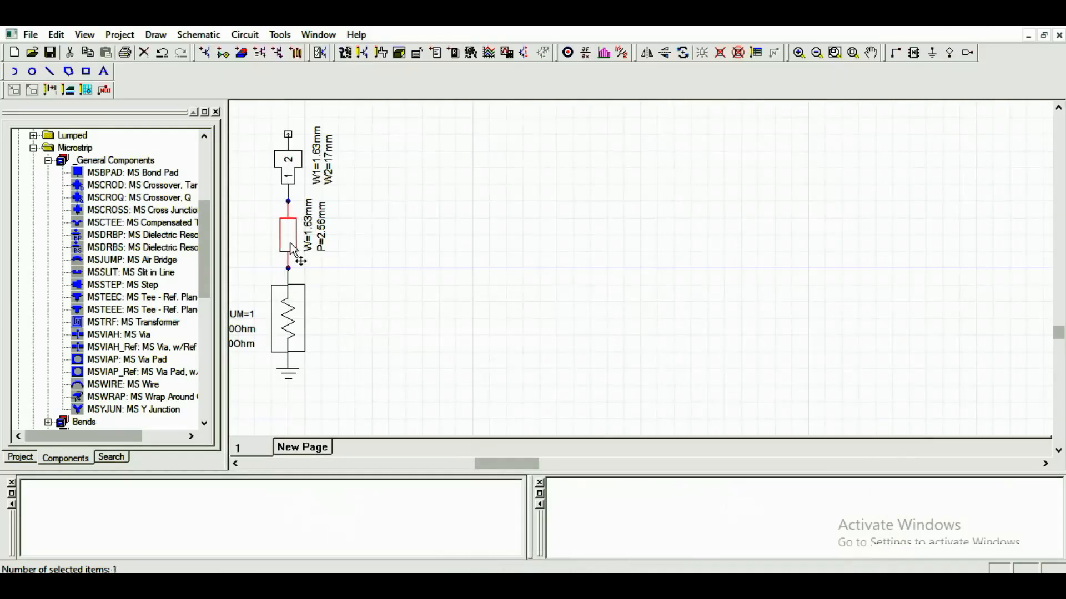
key("ctrl+c")
key("ctrl+v")
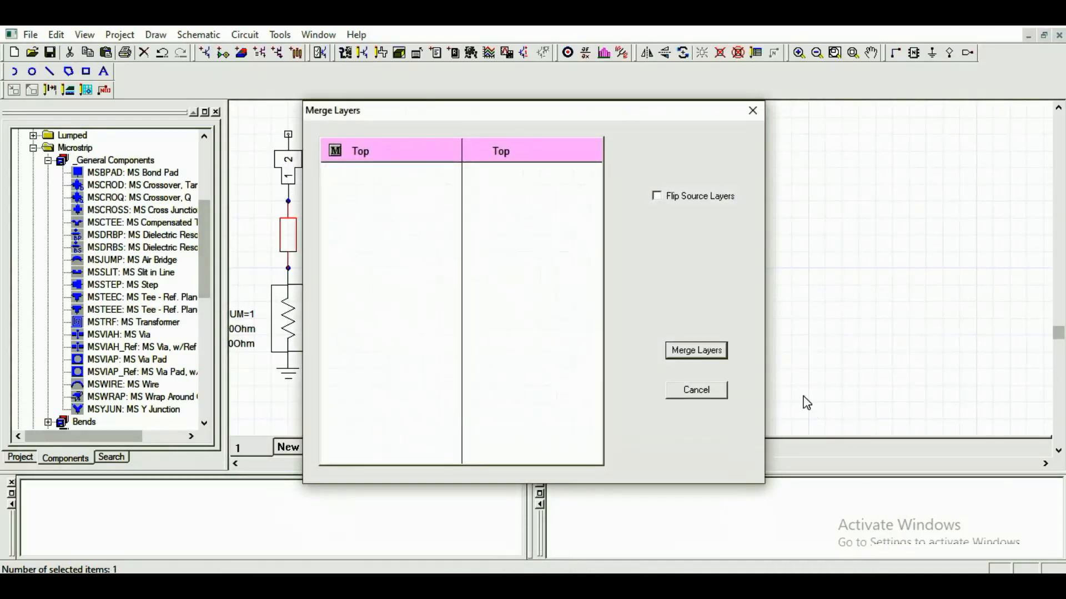
left_click(692, 351)
left_click(503, 203)
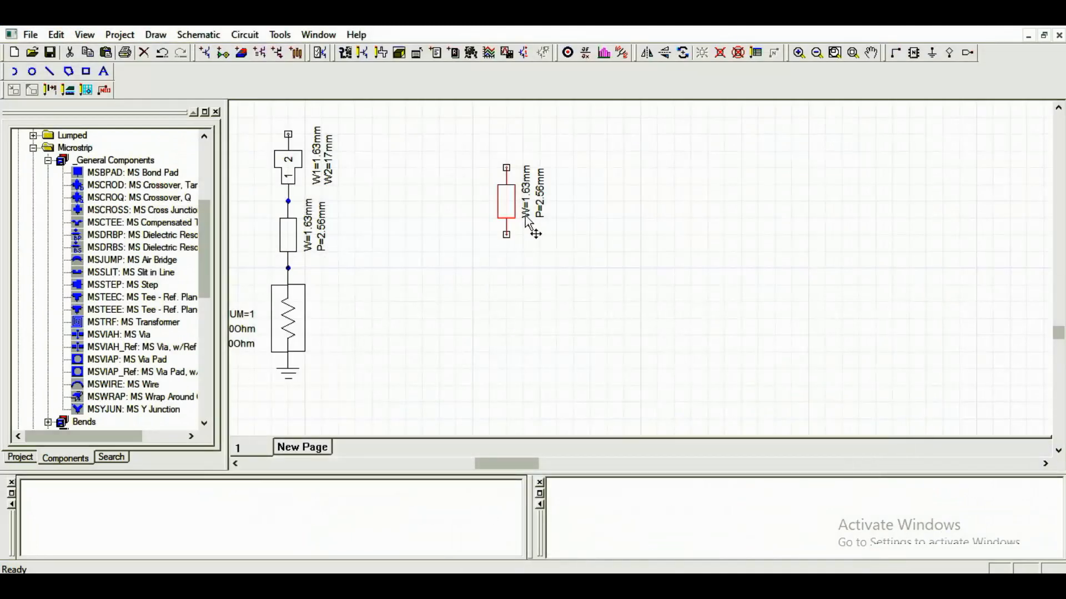
Step: Rotate the copied microstrip line horizontal and connect it to the step's side 2, spaced away from the step by a short wire
key("ctrl+r")
left_click_drag(513, 206, 321, 134)
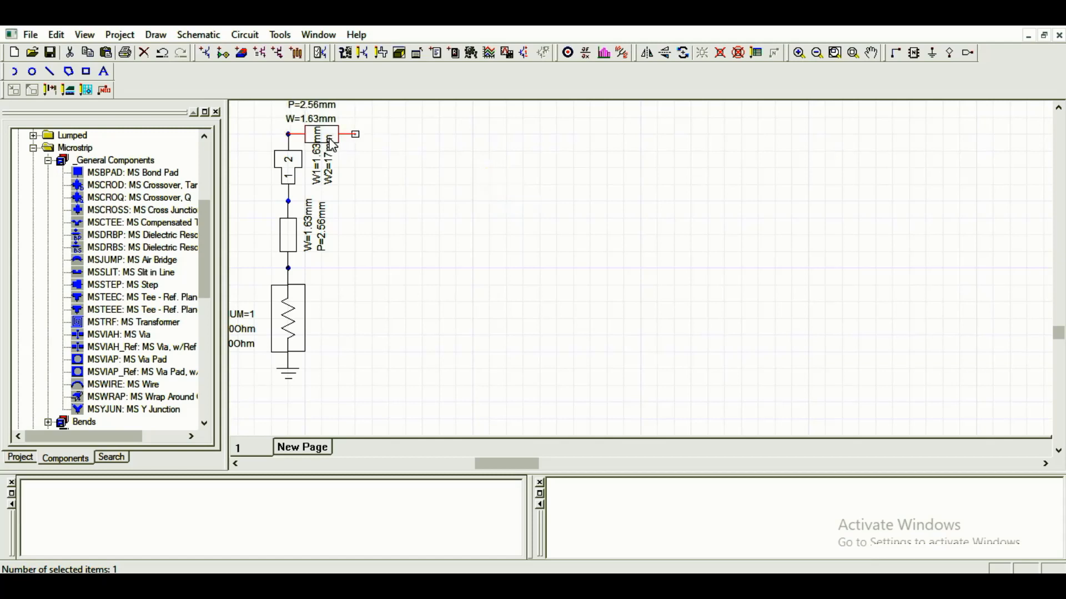
key("ctrl+c")
key("ctrl+v")
left_click(419, 144)
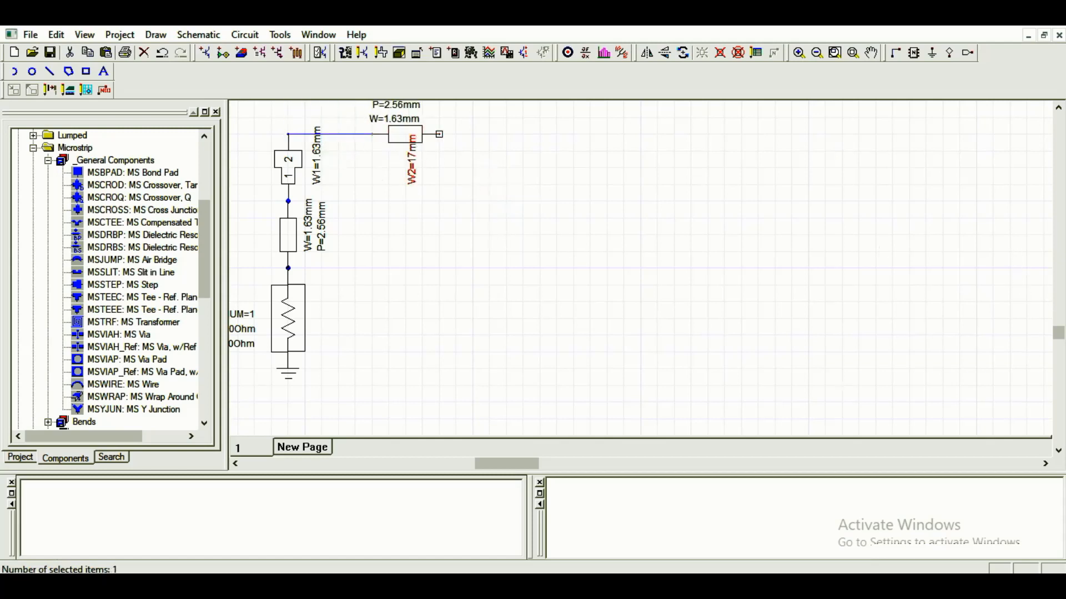
scroll(1057, 331, "up", 2)
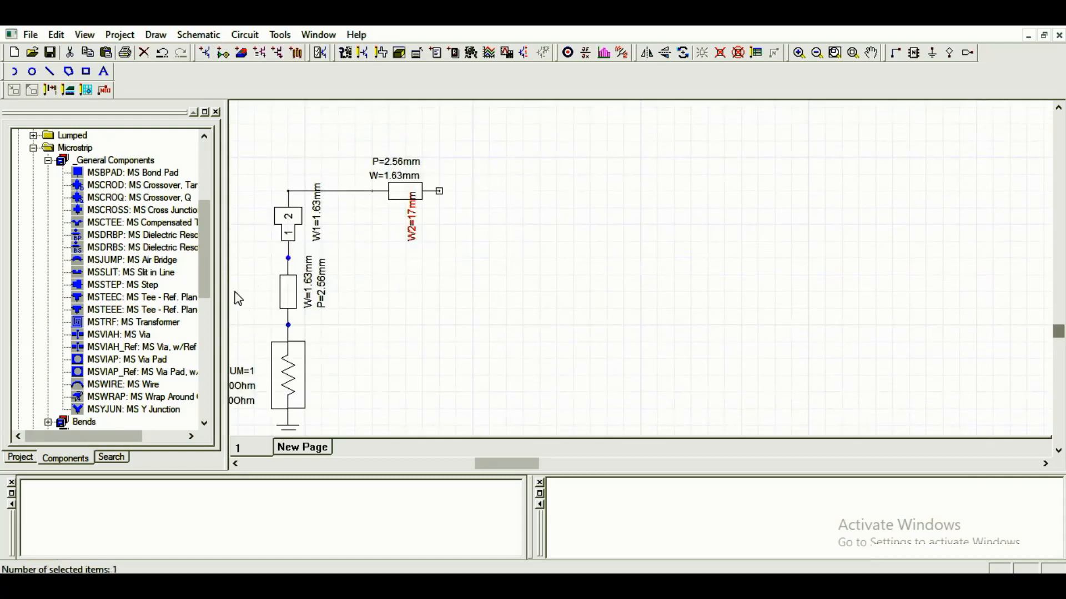
left_click_drag(394, 198, 361, 198)
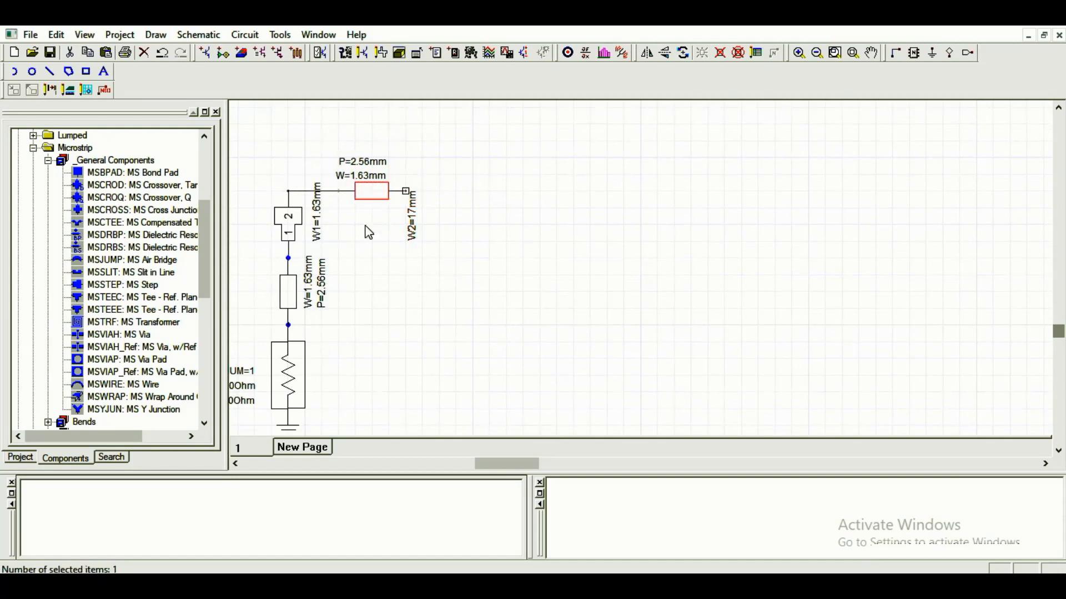
left_click(370, 191)
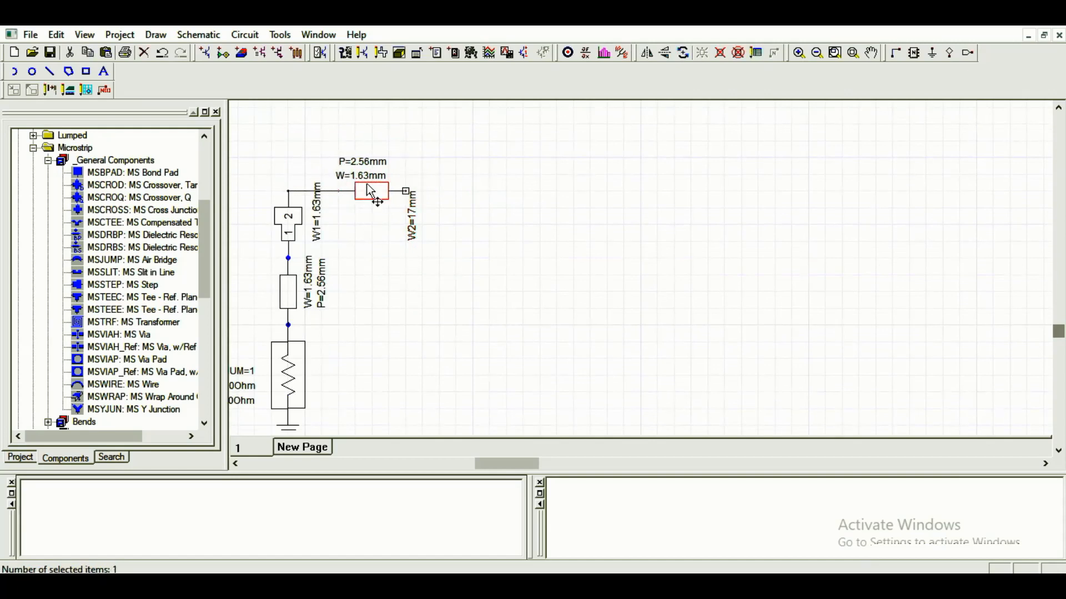
Step: Move the step's W2=17mm label back beside its W1=1.63mm label
left_click(414, 239)
left_click(413, 237)
left_click_drag(347, 233, 346, 234)
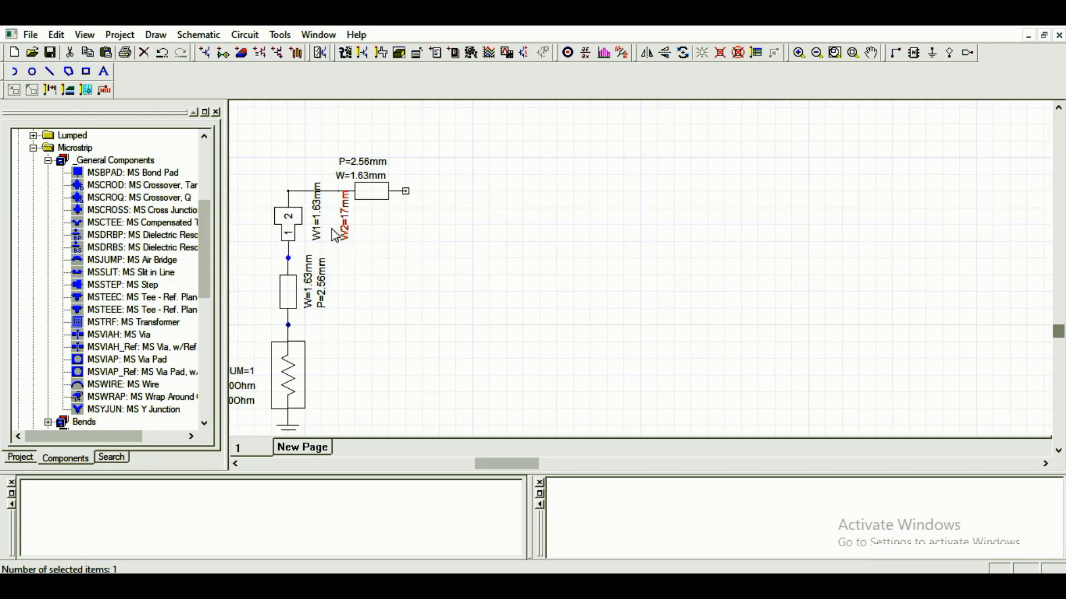
left_click_drag(325, 229, 326, 230)
left_click(383, 240)
Step: Set the horizontal microstrip line's width W to 17 mm and physical length P to 4 mm, following the manual's circuit drawing
left_click_drag(383, 189, 392, 192)
double_click(376, 189)
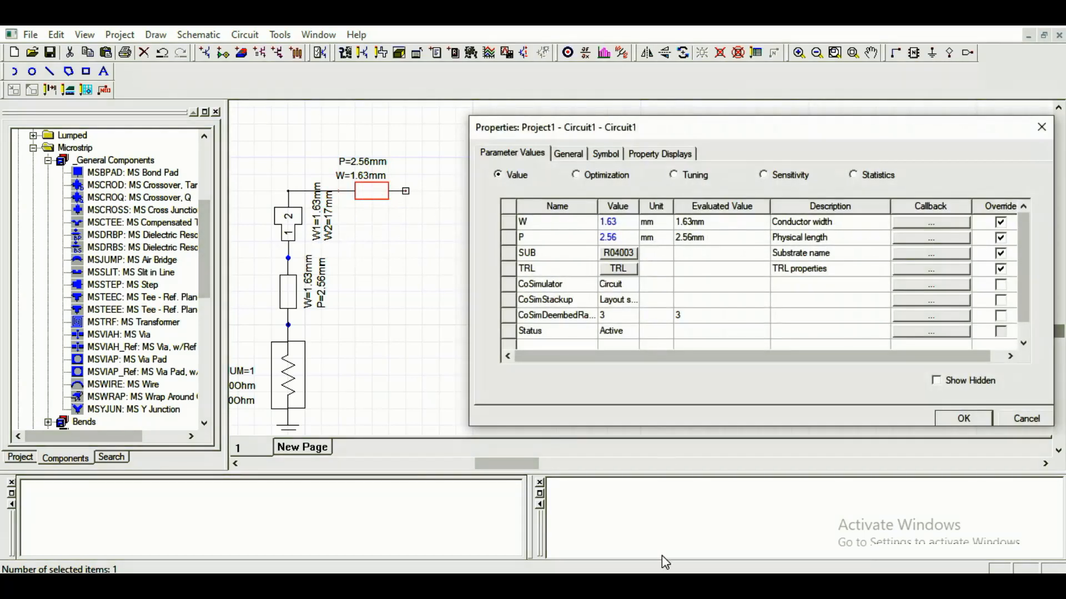
key("alt+Tab")
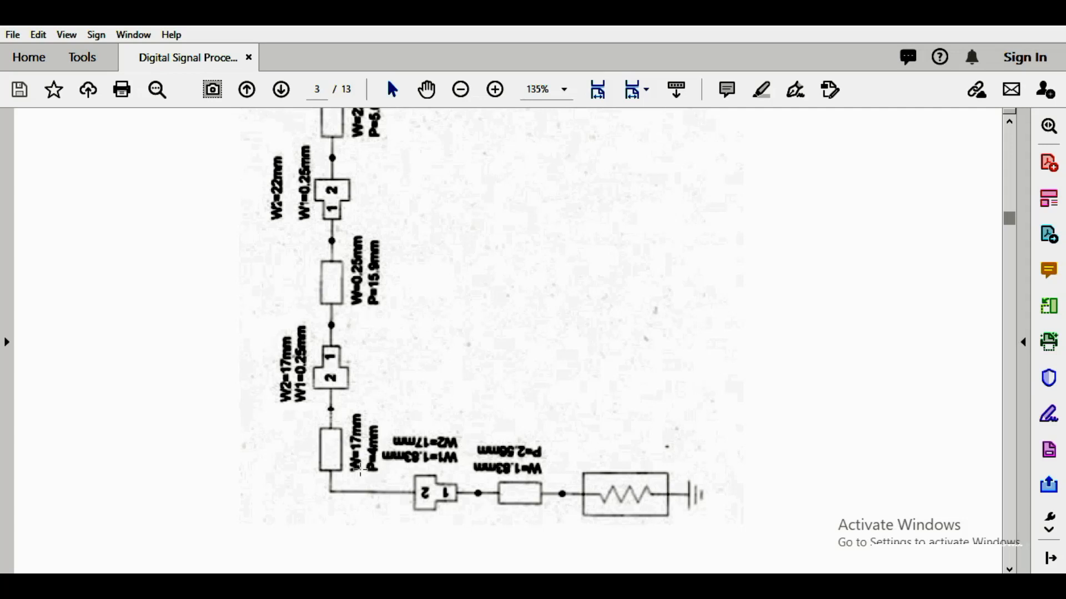
left_click(969, 20)
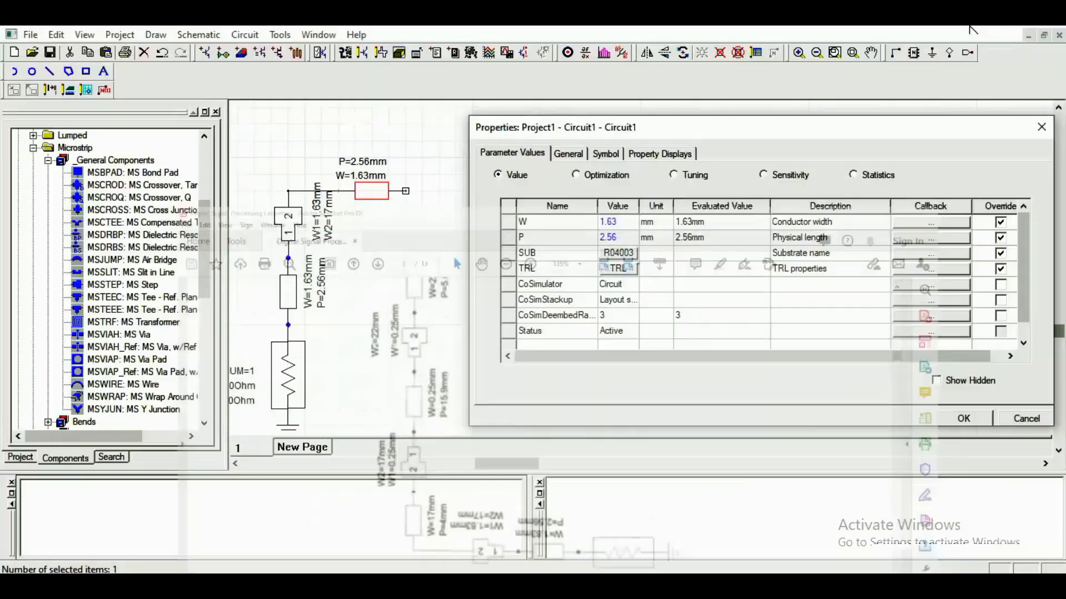
left_click(624, 222)
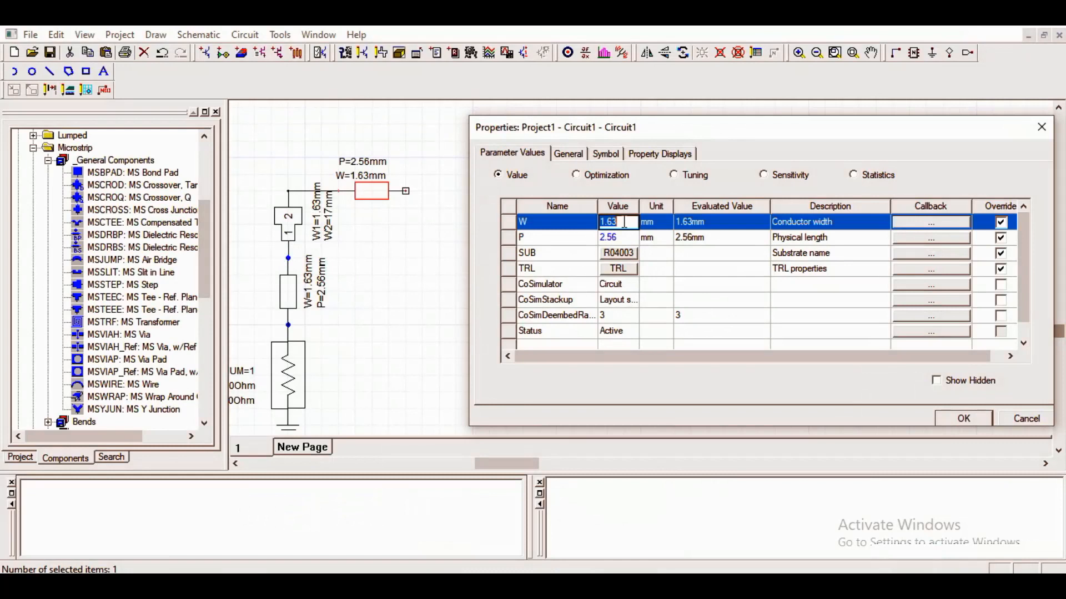
type("17")
left_click(627, 237)
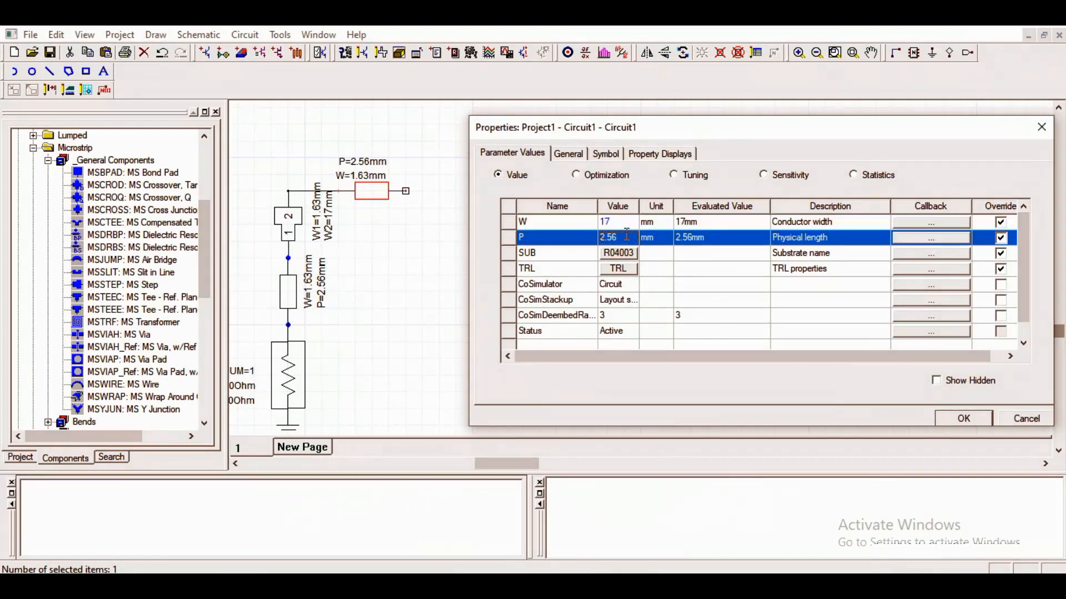
left_click_drag(626, 235, 538, 239)
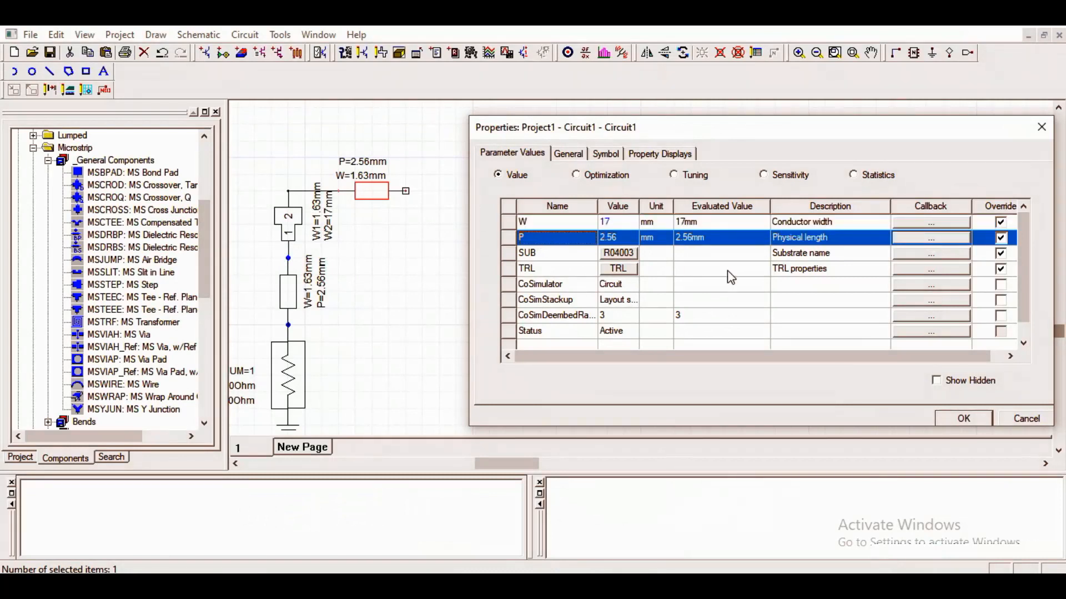
left_click(619, 238)
type("4")
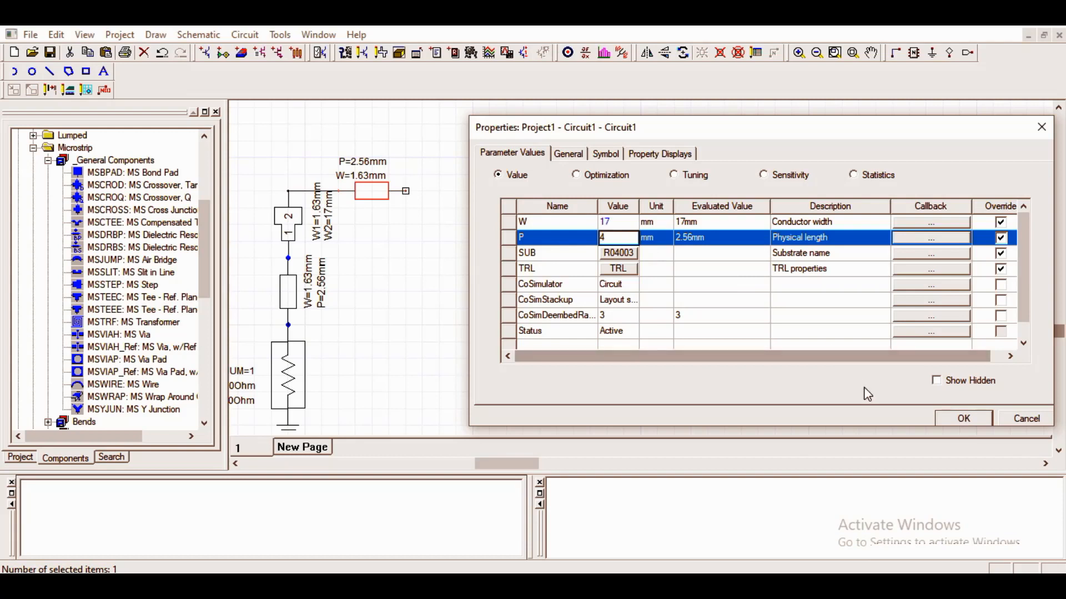
left_click(955, 419)
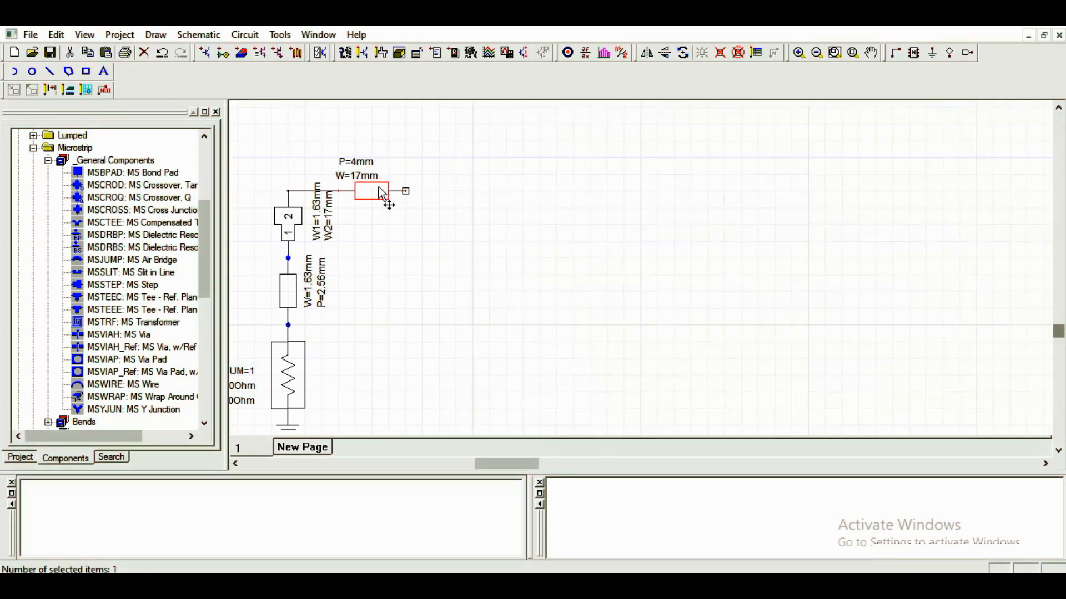
left_click(410, 243)
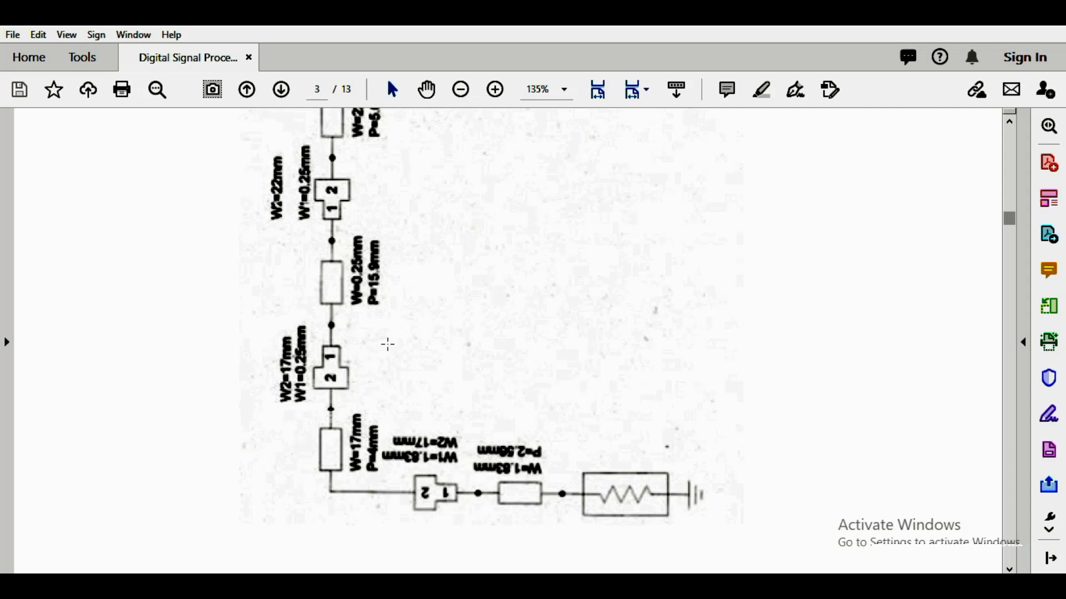
Step: Return to Ansoft Designer, paste a copy of the vertical microstrip step with merged layers, rotate it horizontal and connect its side 2 to the 17 mm line
left_click(986, 21)
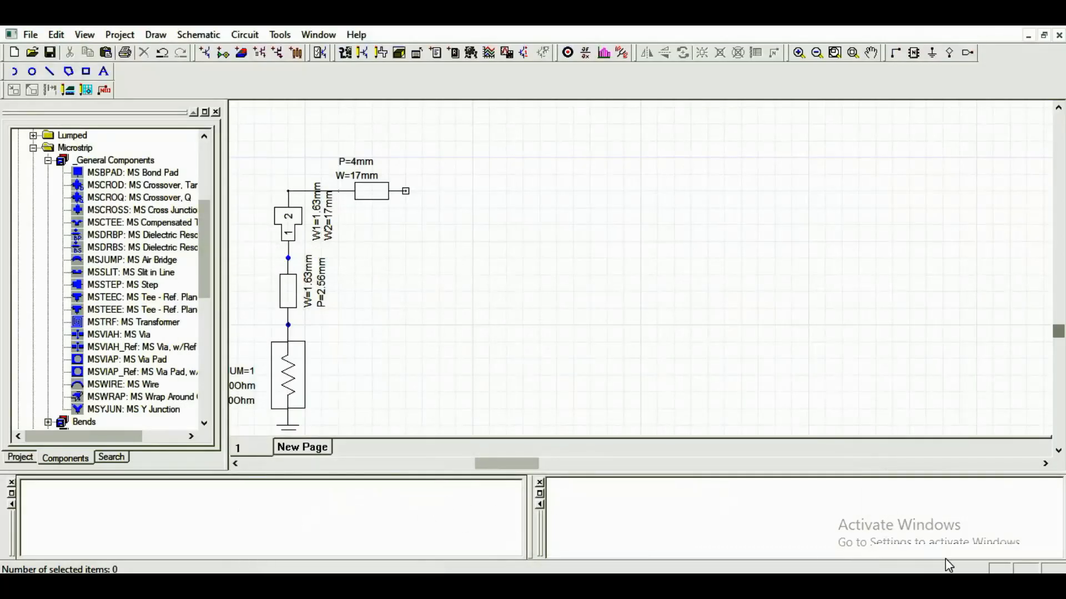
left_click(285, 231)
key("ctrl+v")
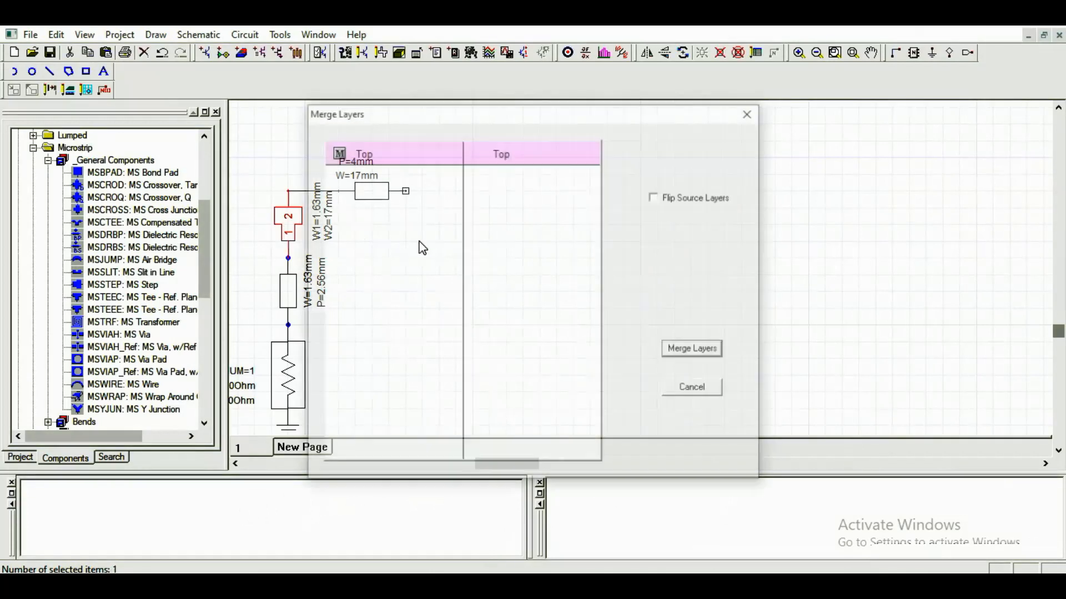
left_click(706, 358)
left_click(623, 238)
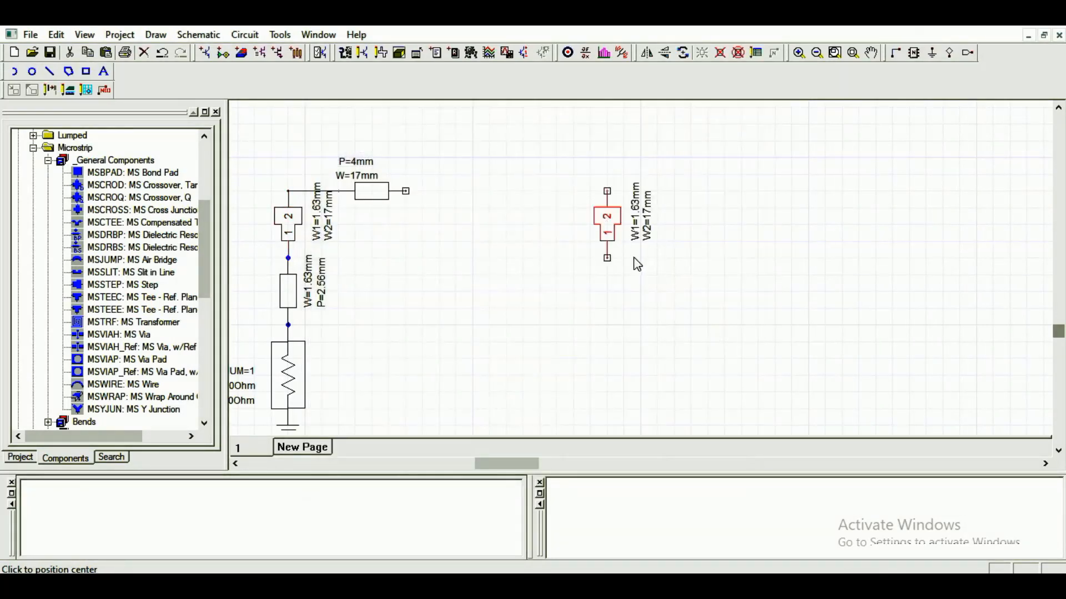
key("ctrl+v")
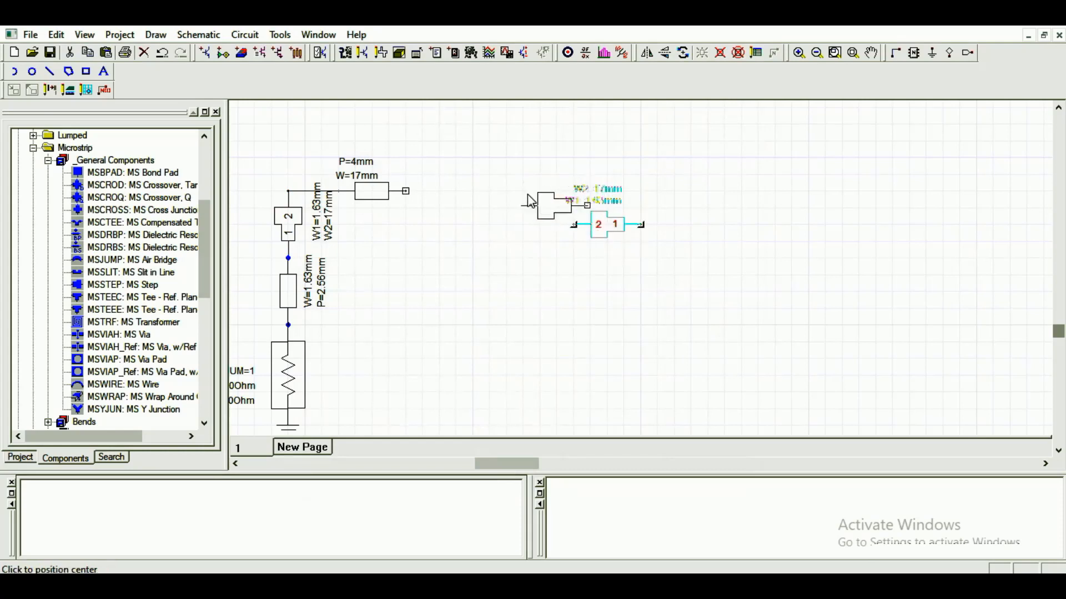
left_click(430, 192)
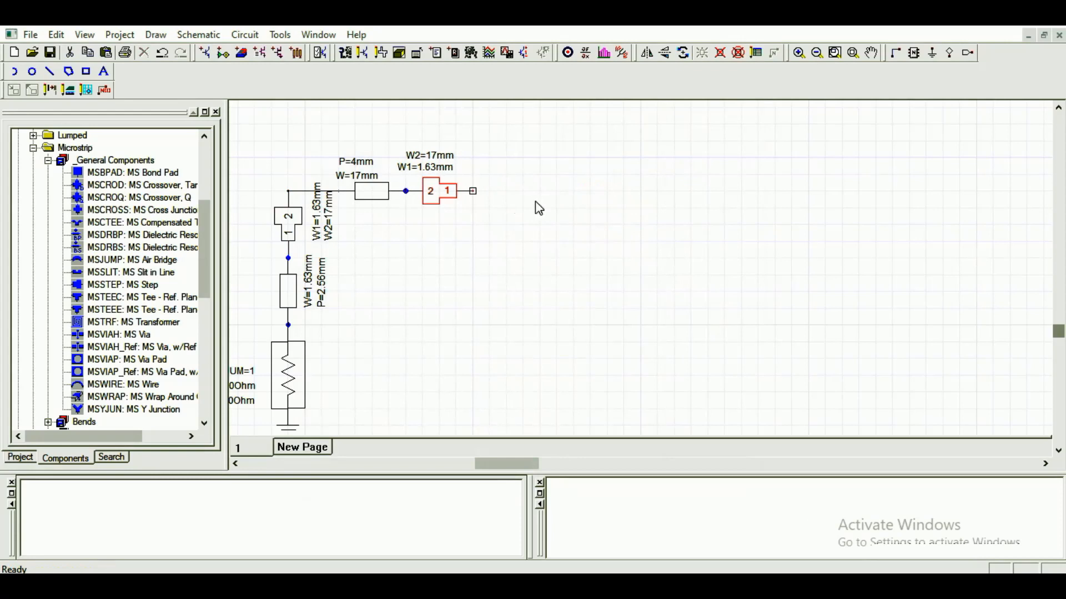
Step: Check the manual's circuit drawing and set the new horizontal step's conductor width at node 1 (W1) to 0.25 mm
key("alt+Tab")
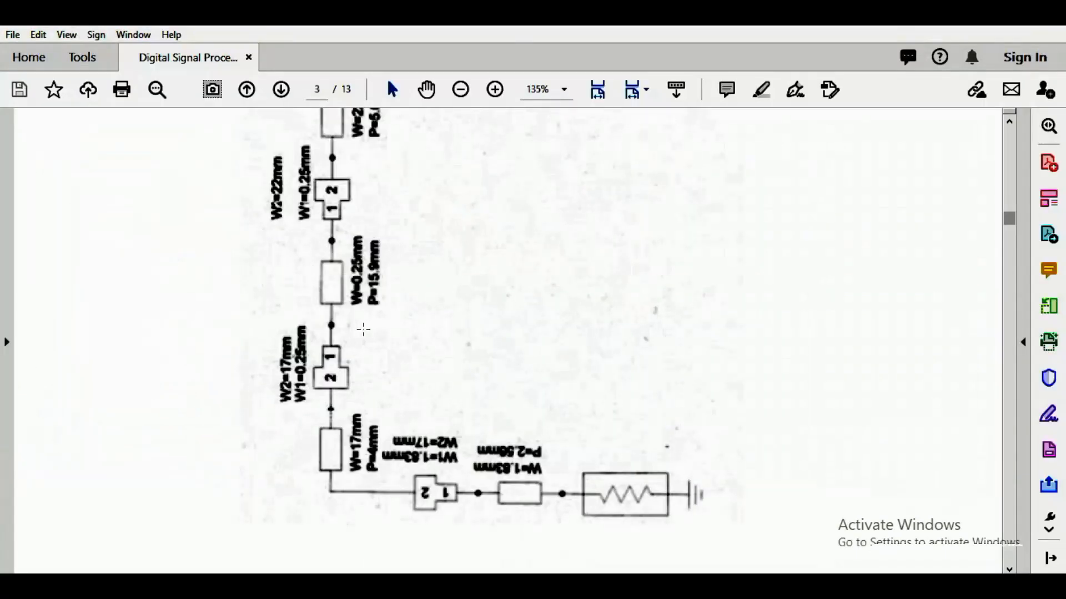
scroll(362, 331, "up", 1)
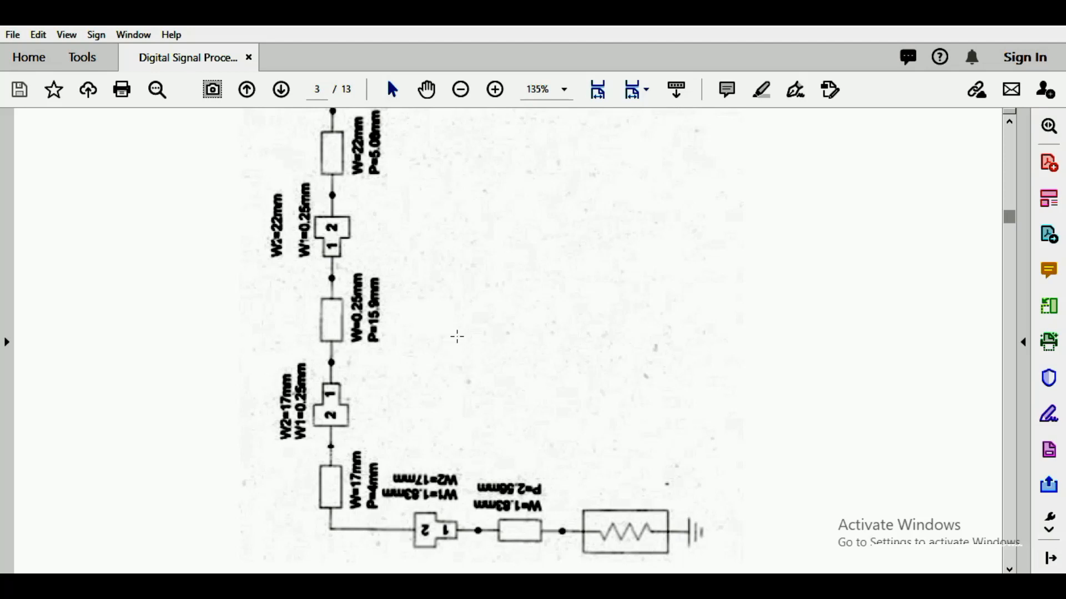
key("alt+Tab")
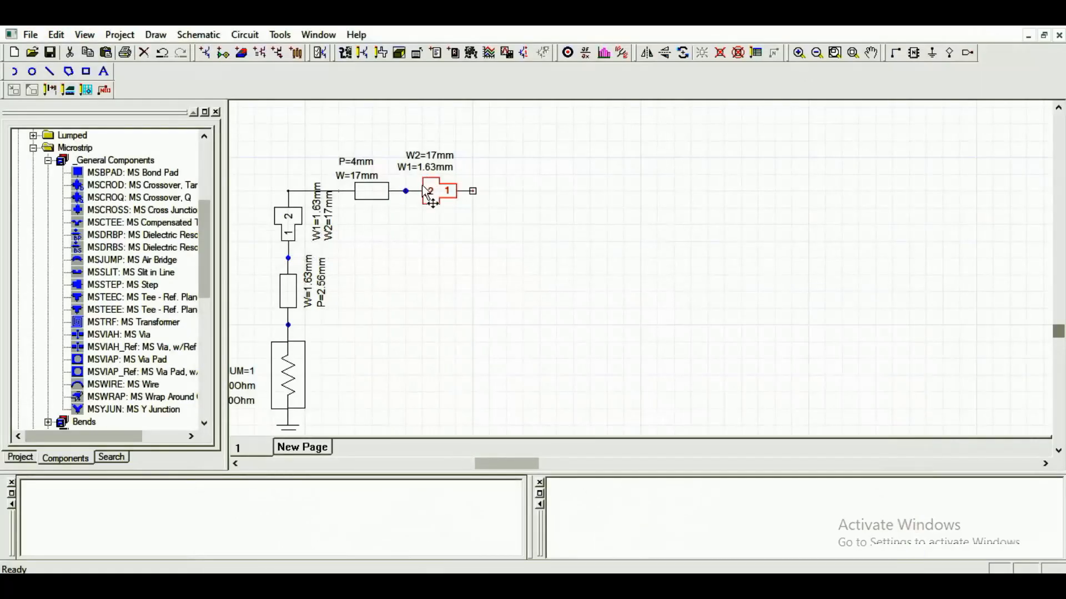
double_click(423, 193)
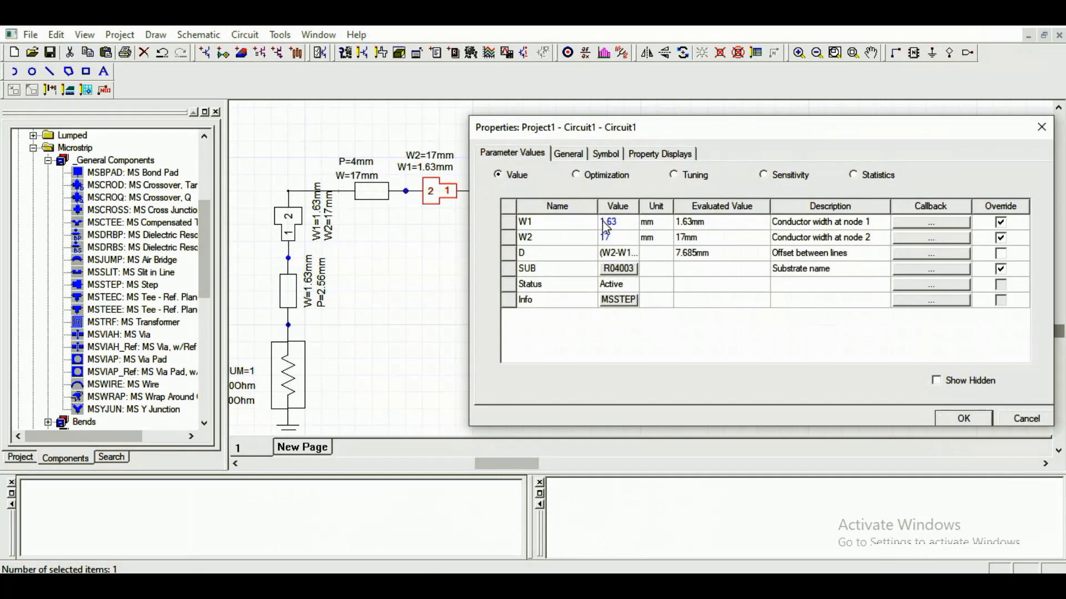
left_click(621, 239)
left_click(619, 223)
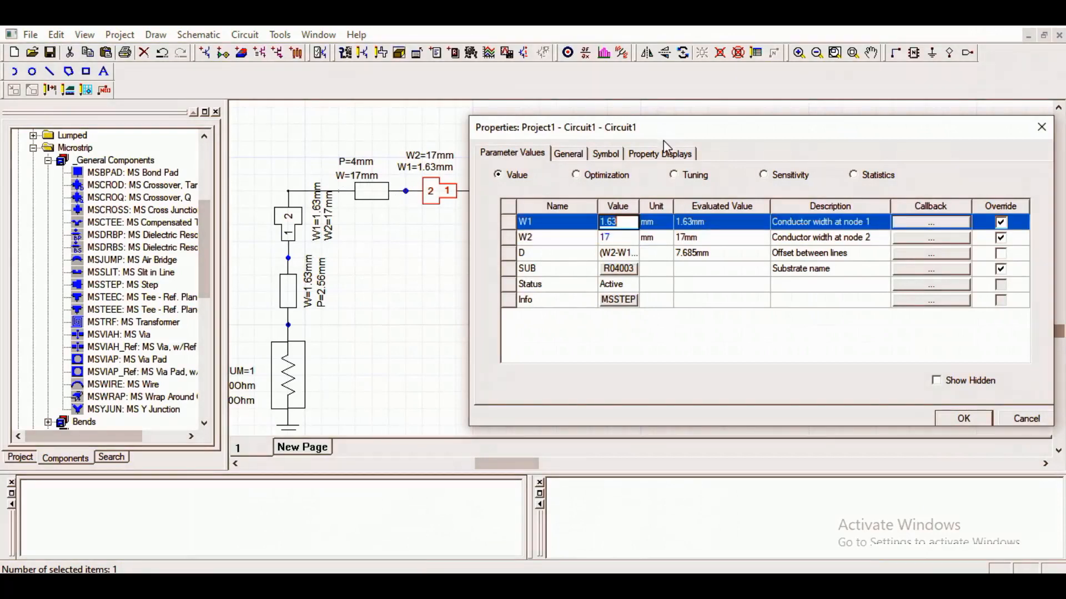
key("BackSpace")
type("0.25")
key("alt+Tab")
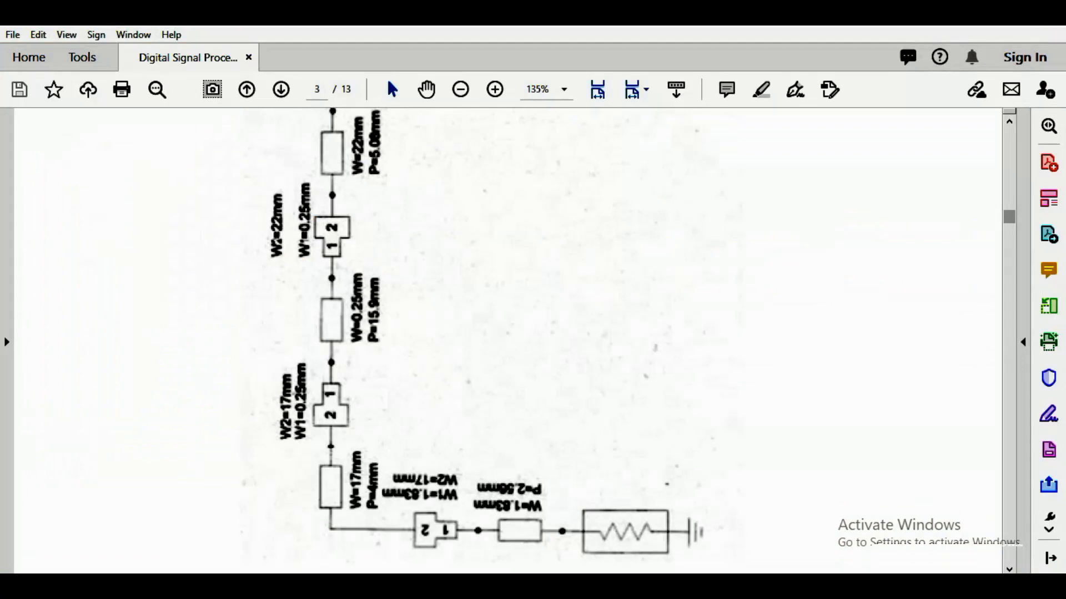
key("alt+Tab")
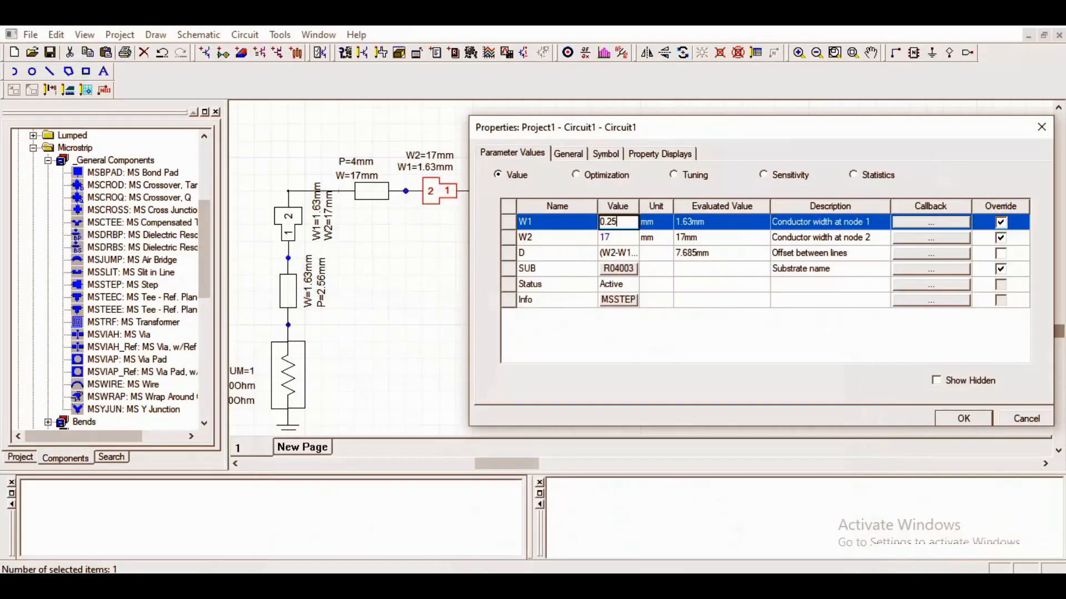
left_click(968, 423)
left_click(471, 312)
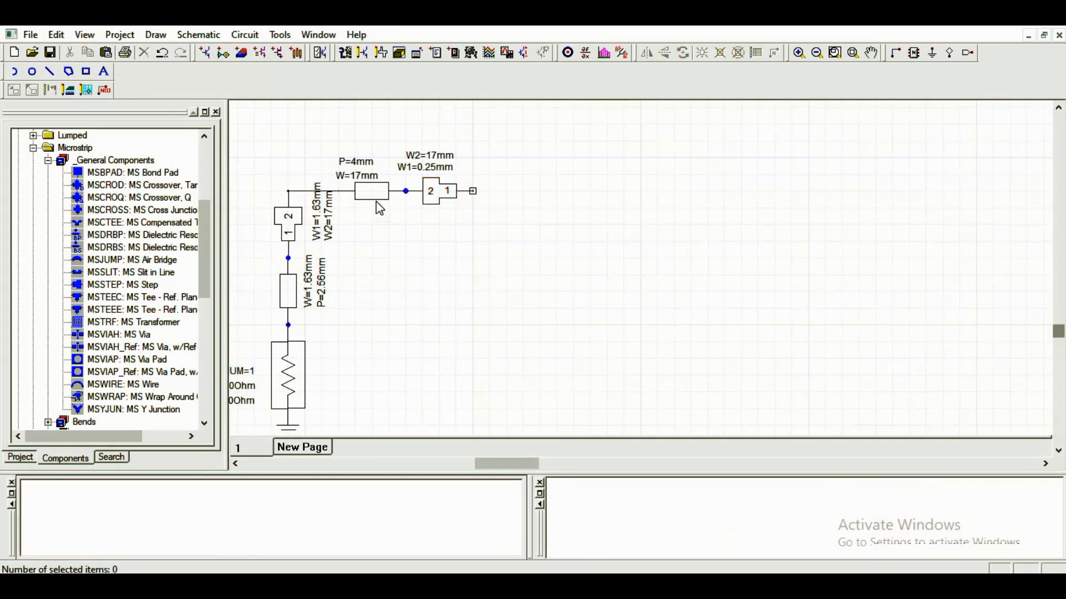
Step: Paste a copy of the horizontal W=17mm line with merged layers and connect it to side 1 of the horizontal step
left_click(371, 195)
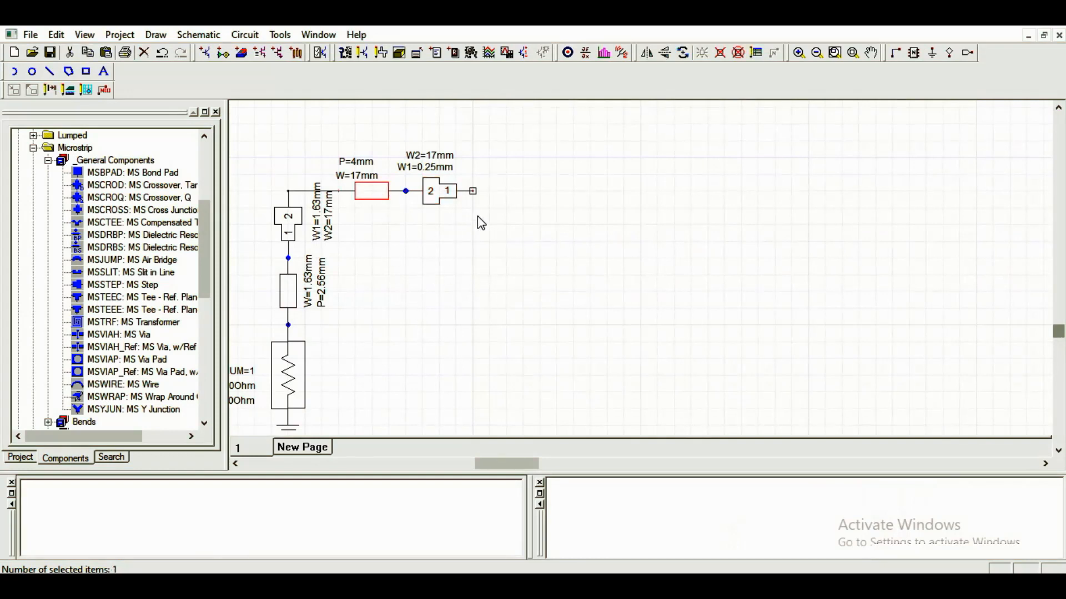
key("ctrl+c")
key("ctrl+v")
left_click(704, 351)
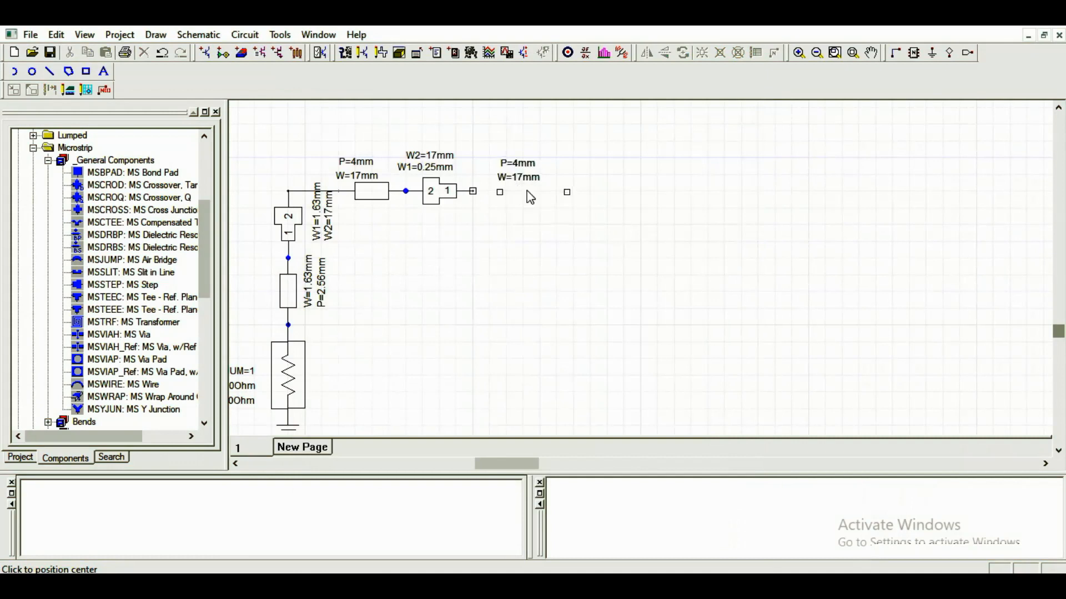
left_click(508, 192)
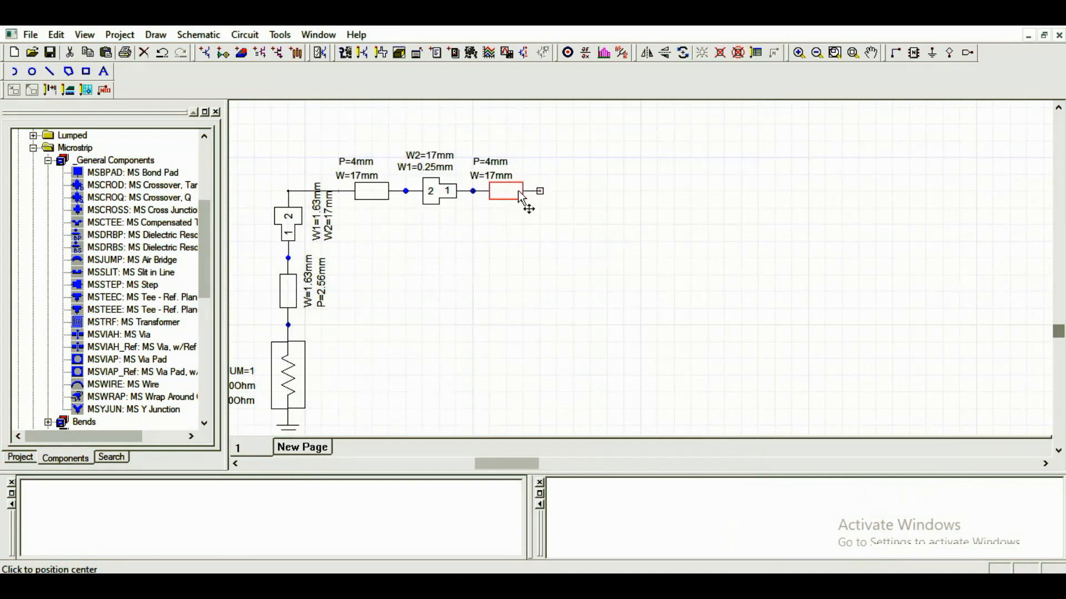
Step: Set the copied line's conductor width W to 0.25 mm and physical length P to 15.9 mm
double_click(520, 195)
left_click(612, 222)
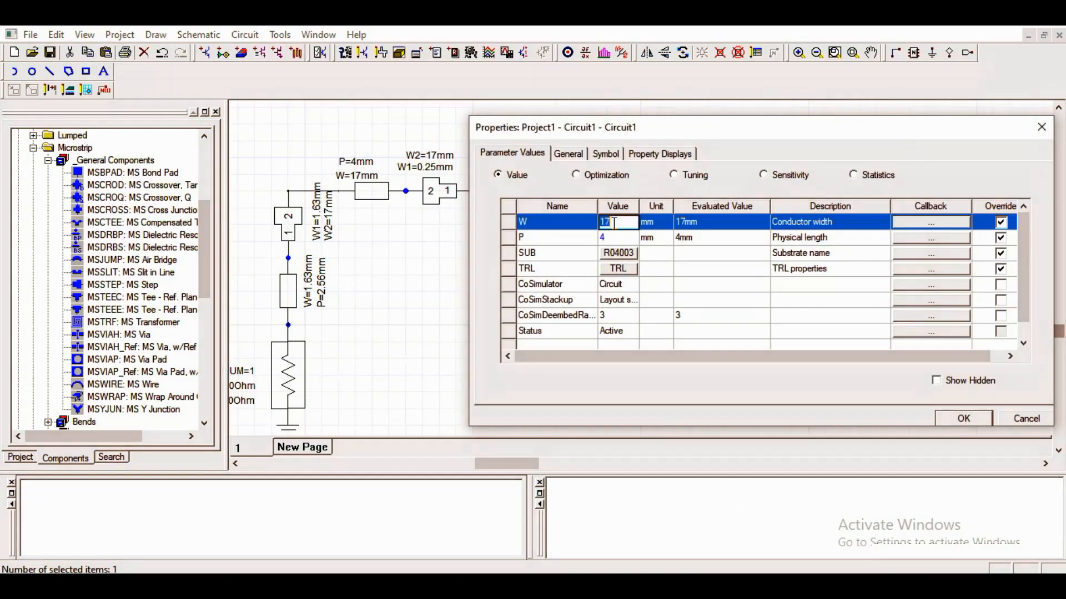
type("0.25")
left_click(625, 237)
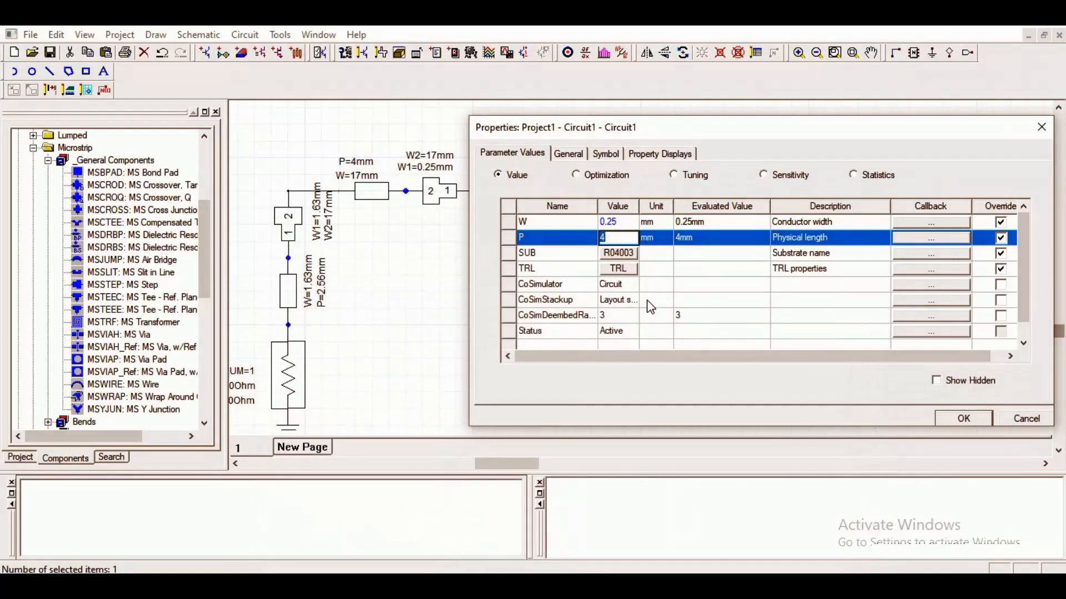
type("15.9")
left_click(966, 419)
Step: Paste a copy of the horizontal step with merged layers into the empty area below the line chain
left_click(441, 207)
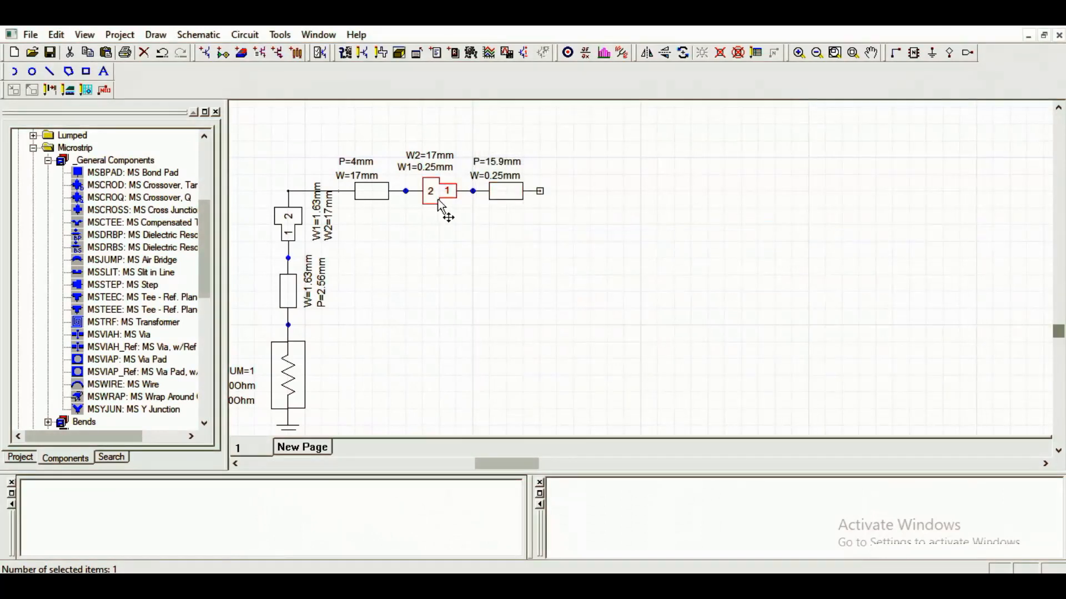
key("ctrl+v")
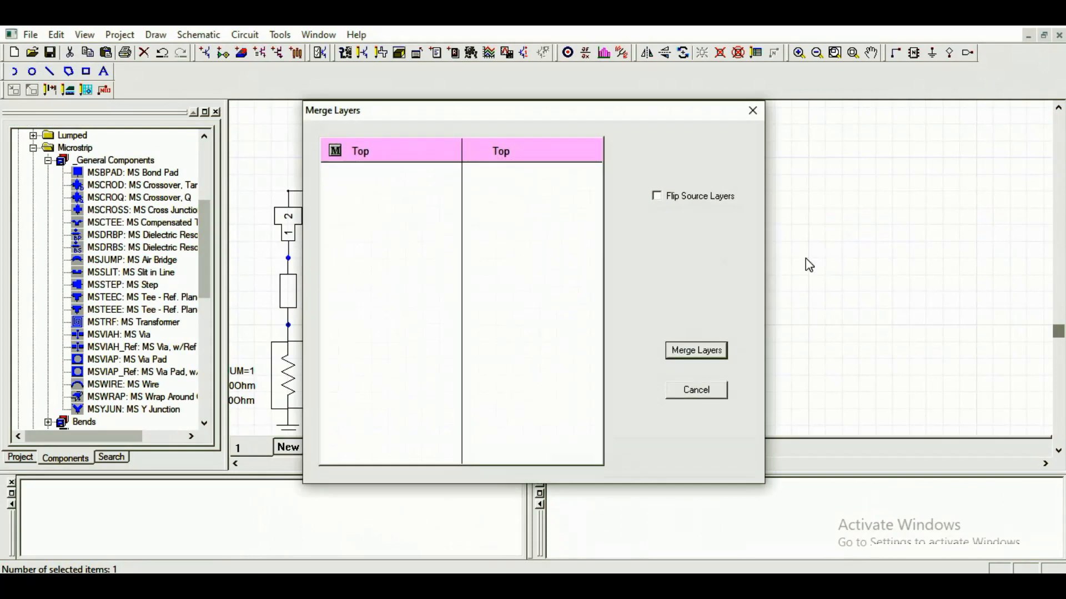
left_click(696, 351)
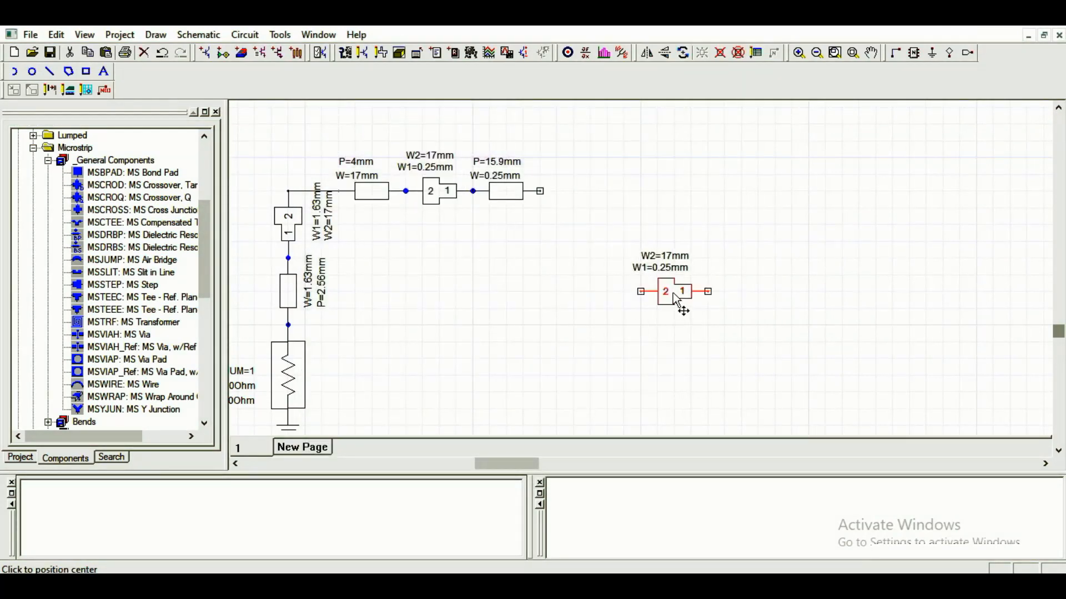
left_click(674, 299)
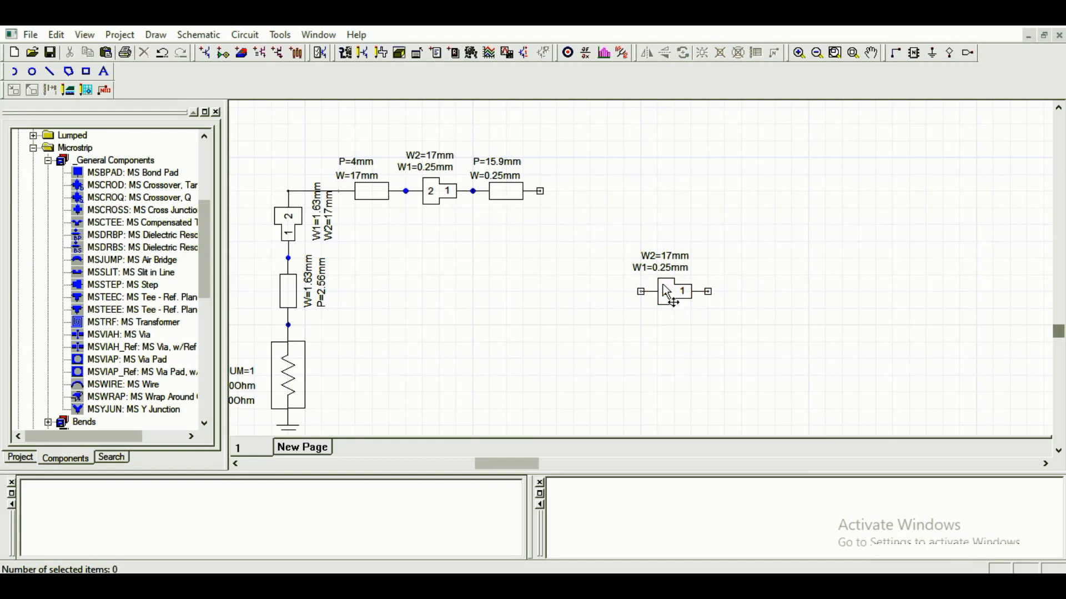
Step: Flip the copied step horizontally and connect its side 1 to the free end of the 15.9 mm line
right_click(676, 297)
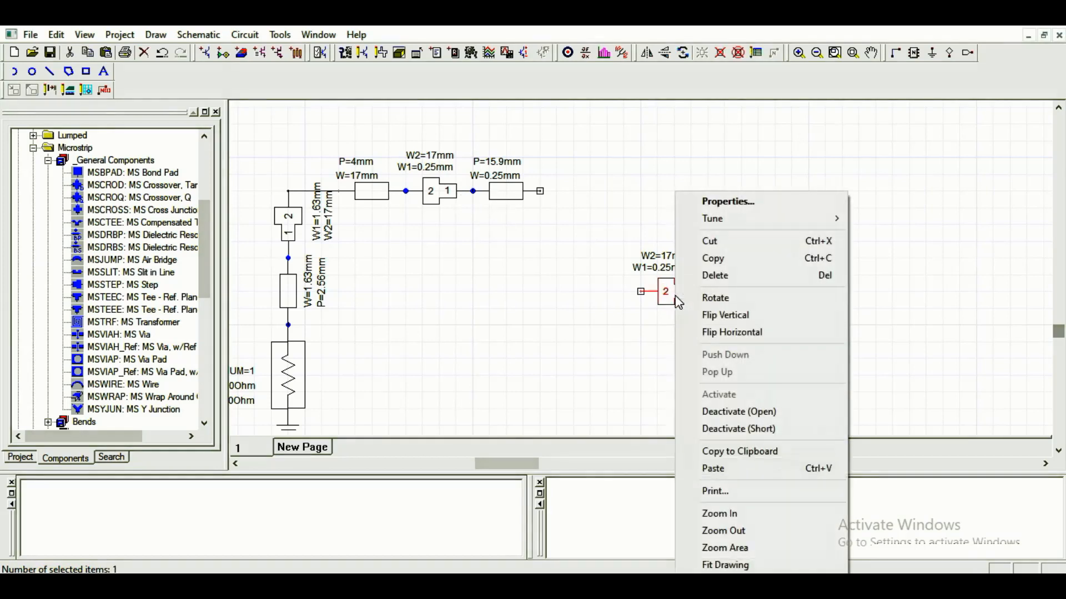
left_click(744, 331)
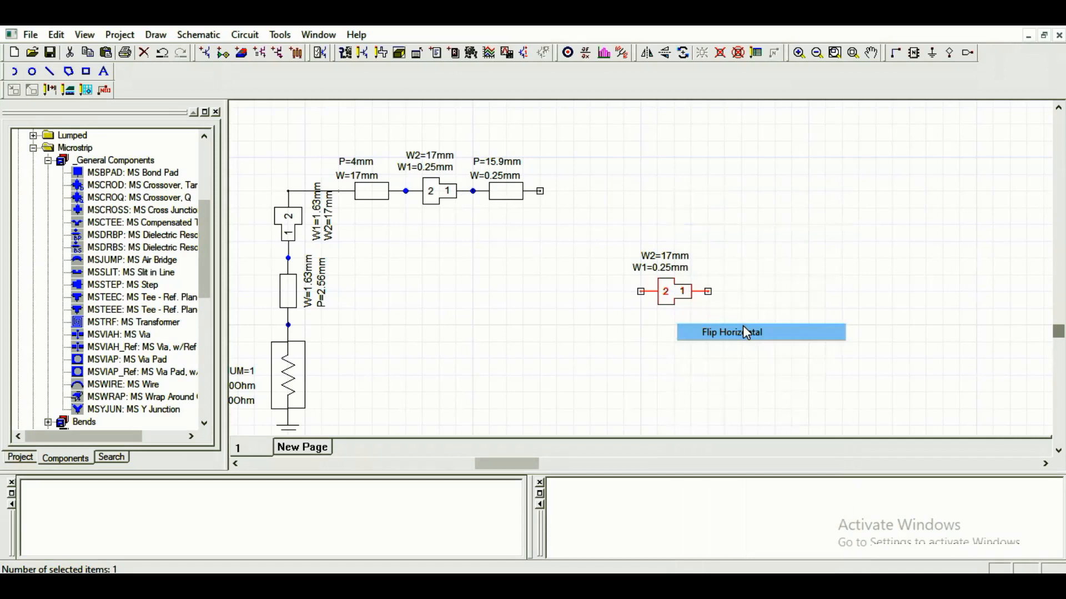
double_click(681, 298)
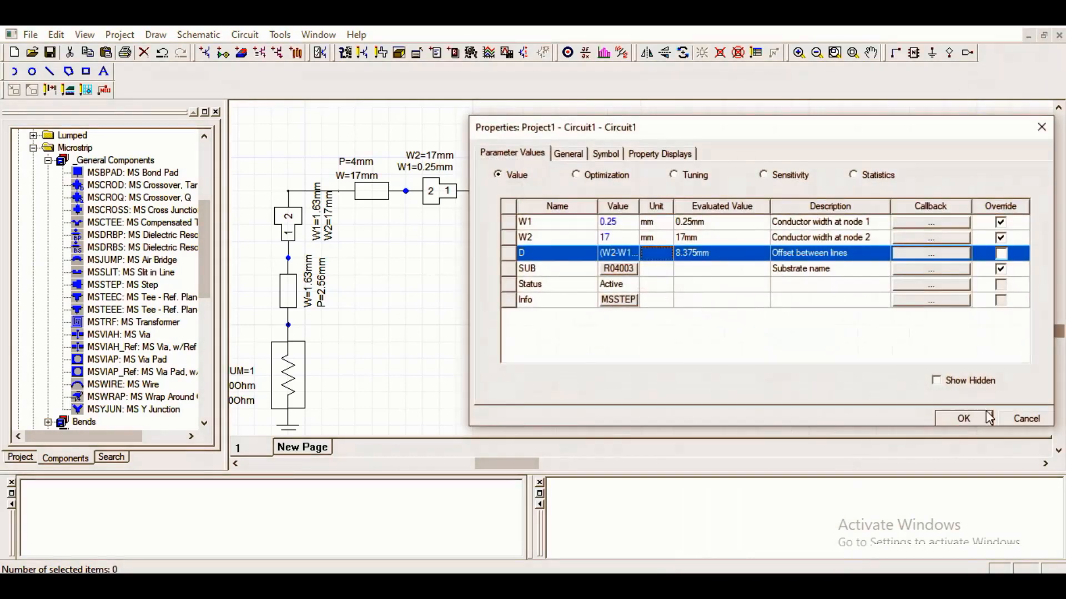
left_click(1020, 418)
left_click_drag(678, 298, 575, 193)
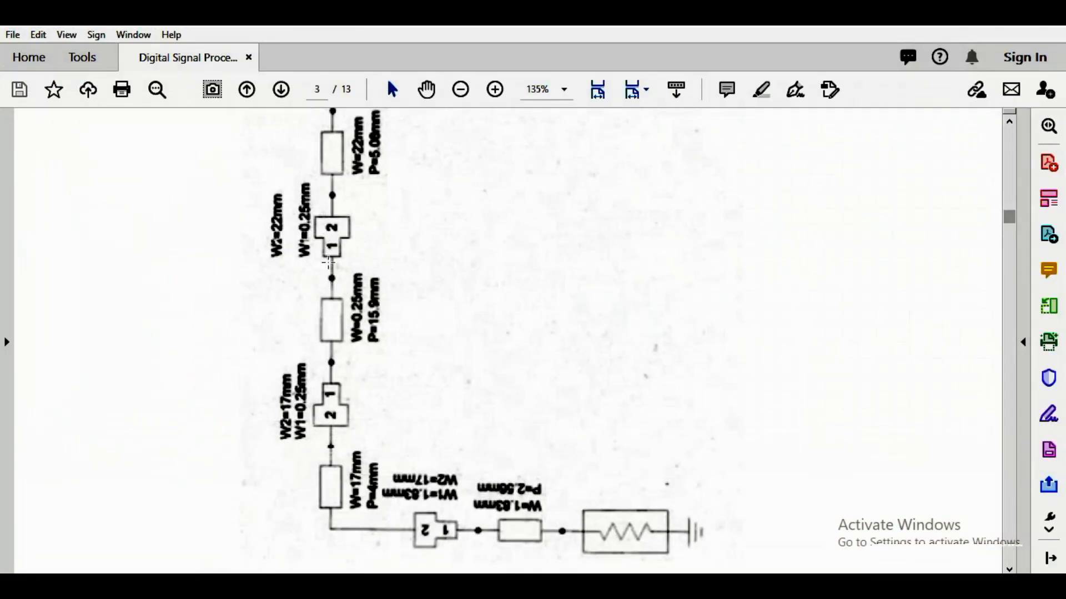
Step: Check the manual's drawing and set the flipped step's conductor width at node 2 (W2) to 22 mm
scroll(342, 376, "up", 2)
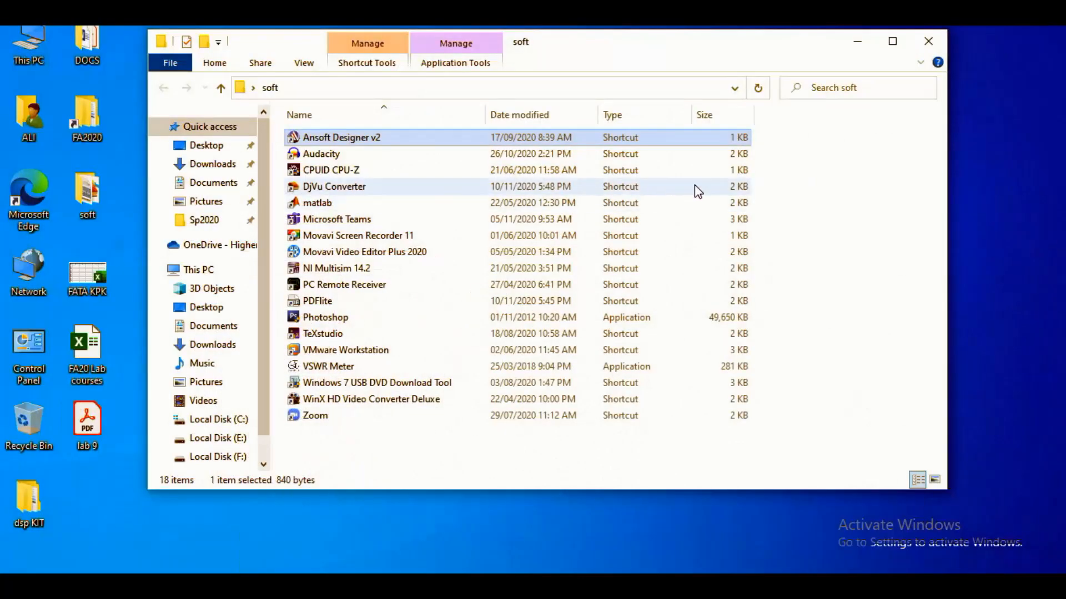
left_click(856, 41)
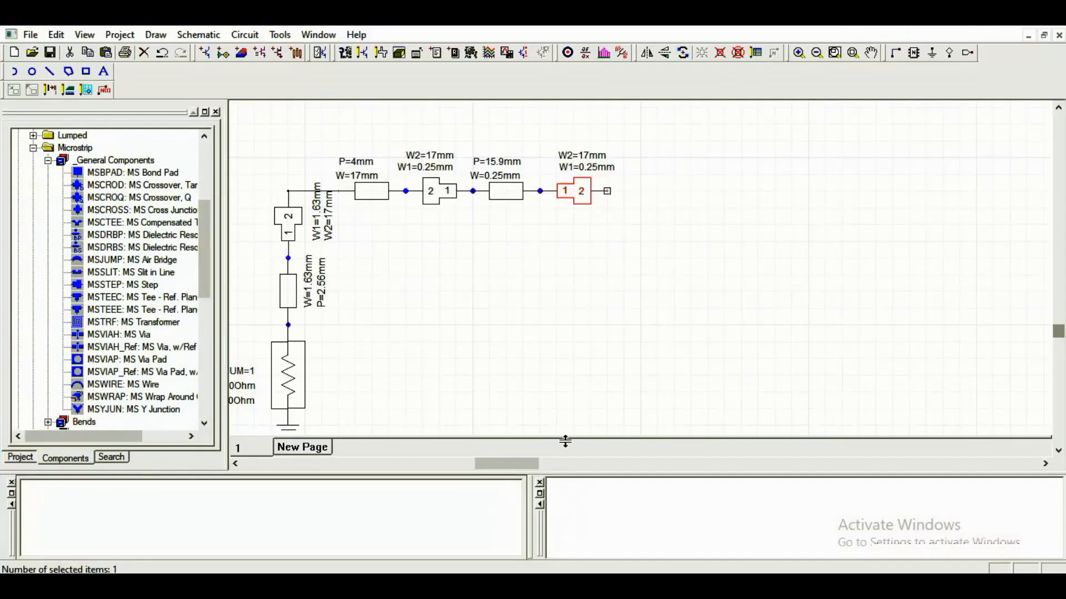
double_click(574, 191)
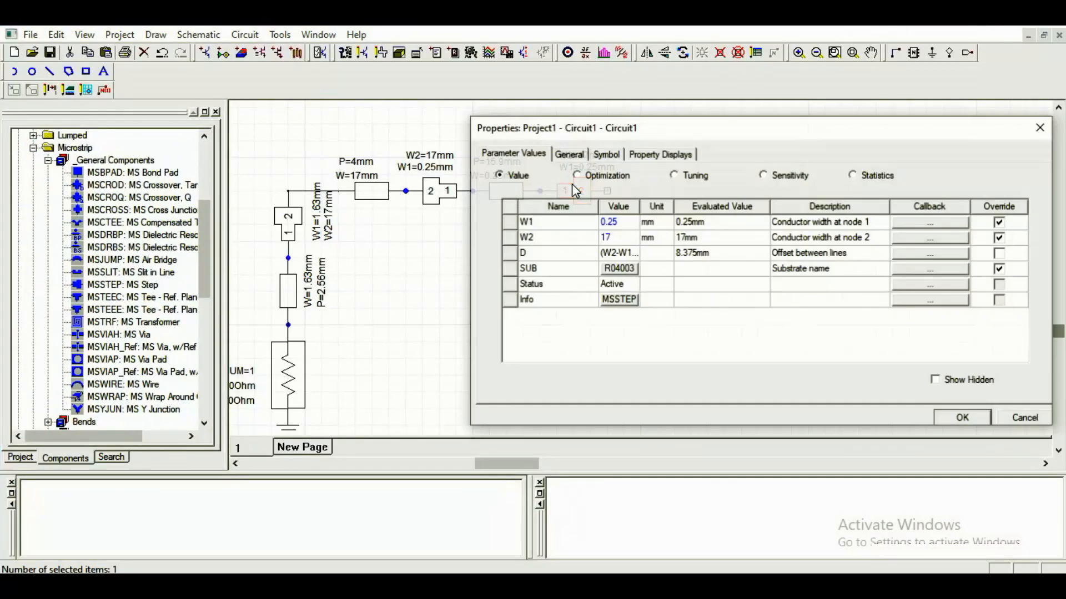
left_click_drag(629, 127, 616, 241)
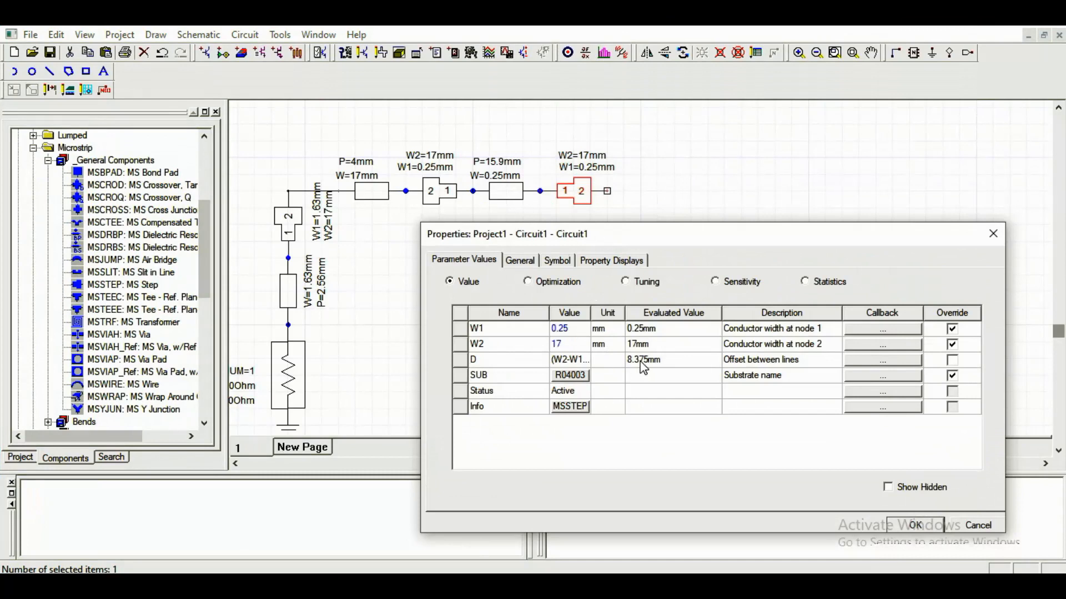
left_click(571, 327)
left_click(567, 344)
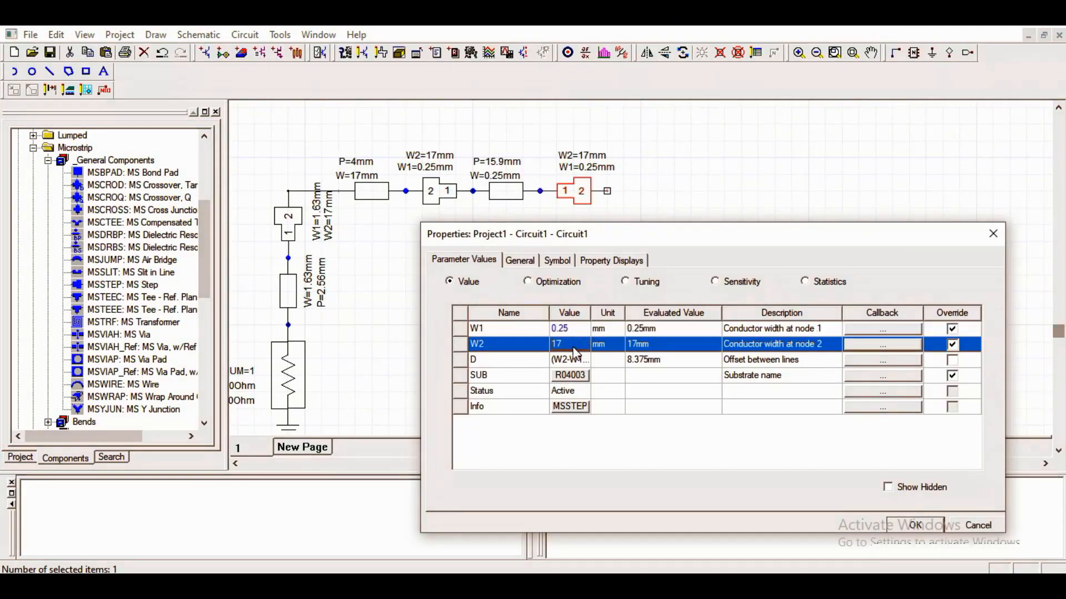
left_click(565, 344)
type("22")
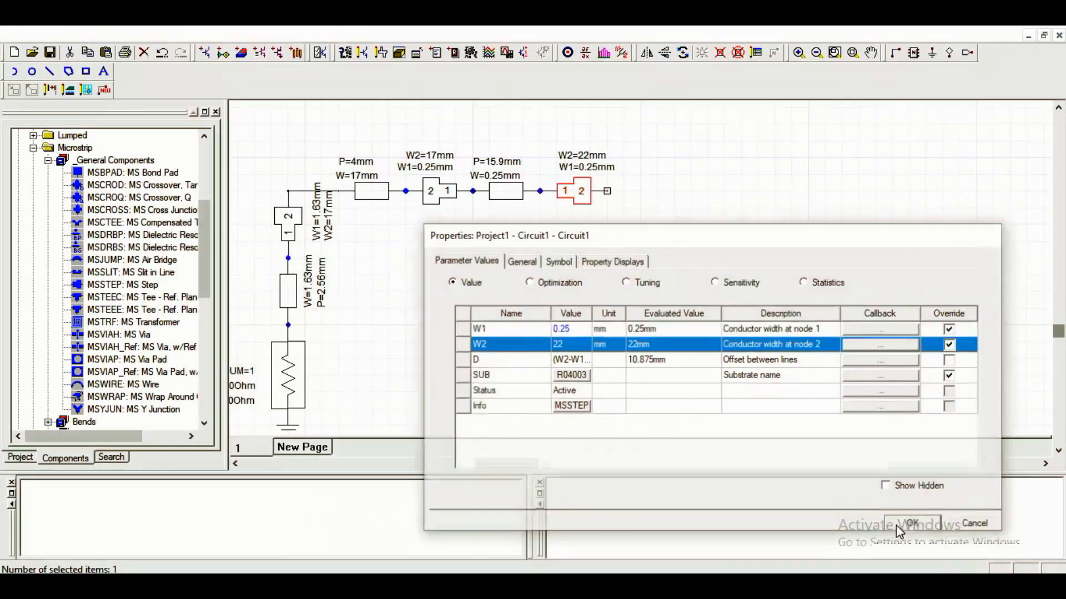
left_click(899, 529)
left_click(677, 251)
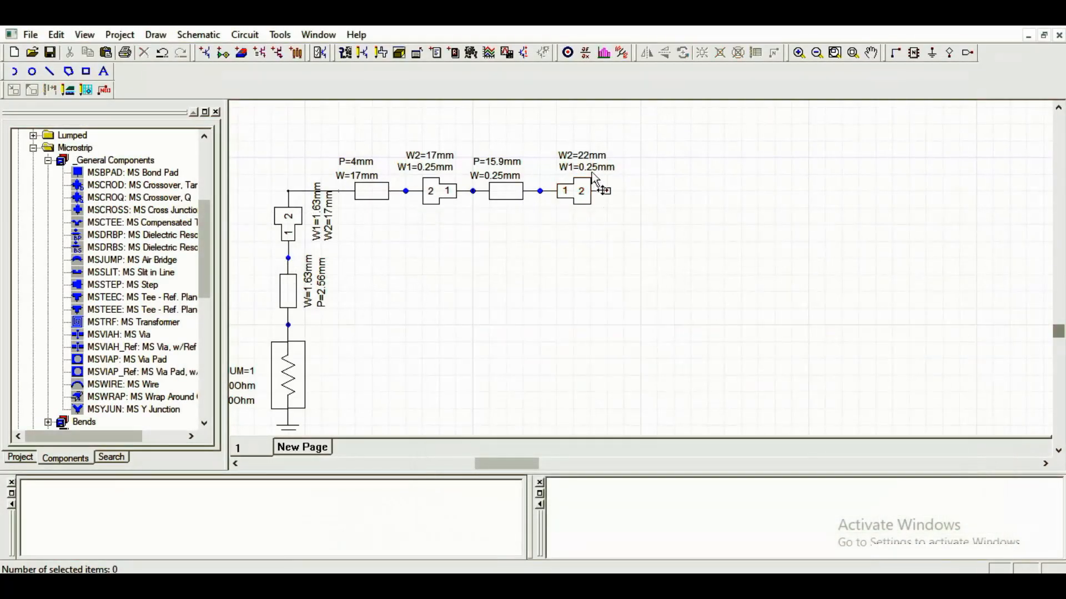
Step: Copy the 15.9 mm line and paste it with merged layers at side 2 of the W2=22mm step
left_click(508, 190)
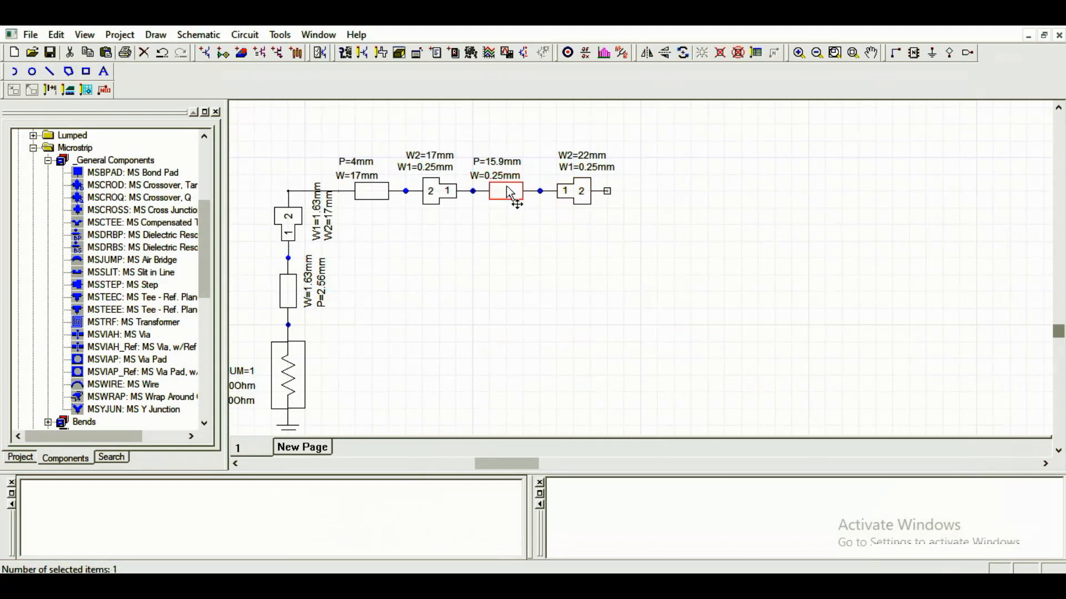
key("ctrl+c")
key("ctrl+v")
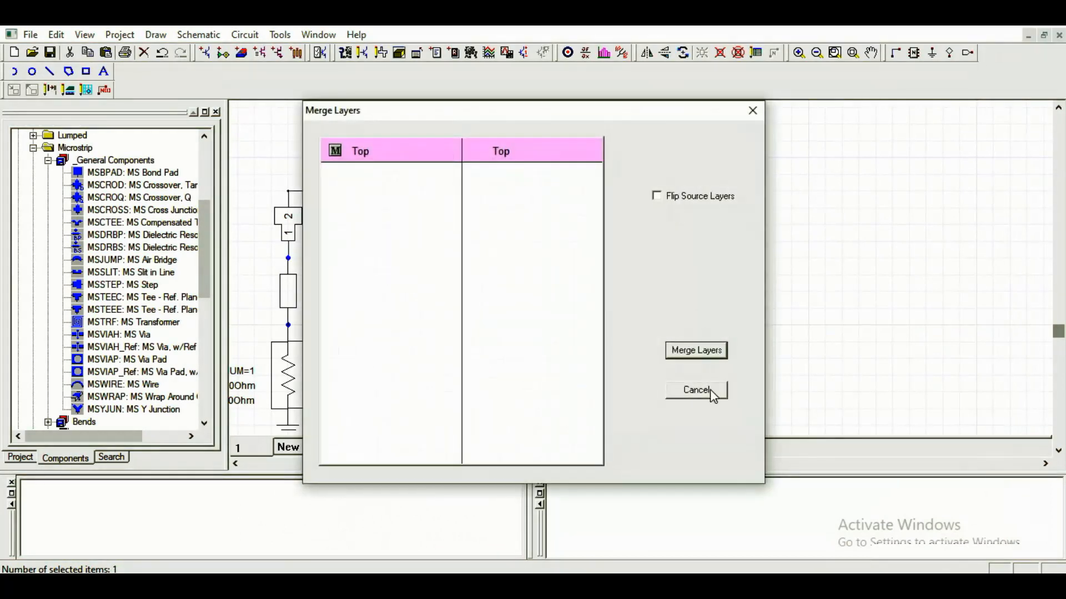
left_click(710, 356)
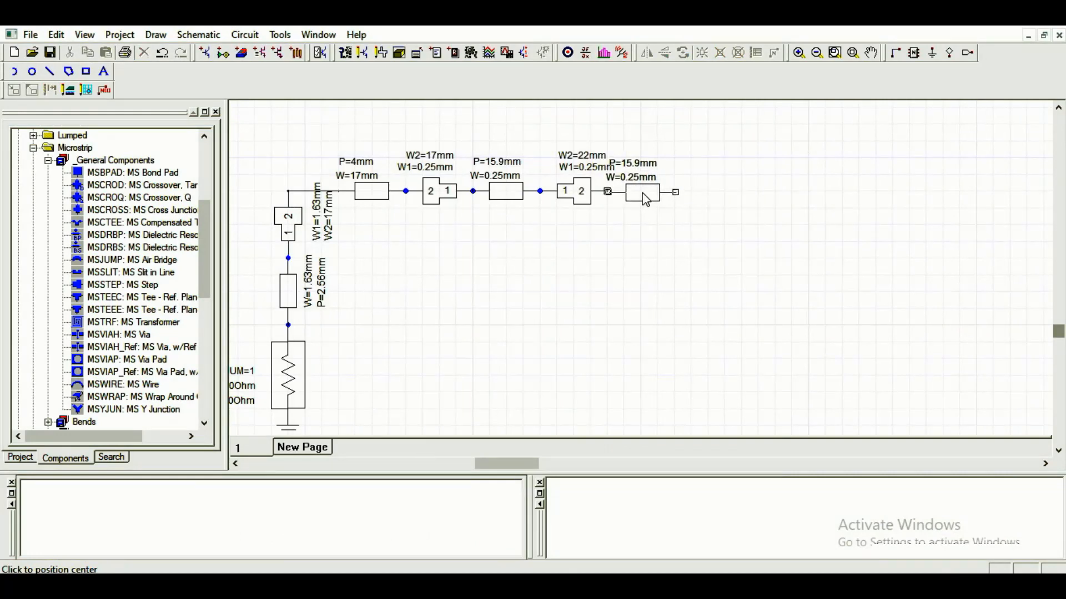
left_click(642, 192)
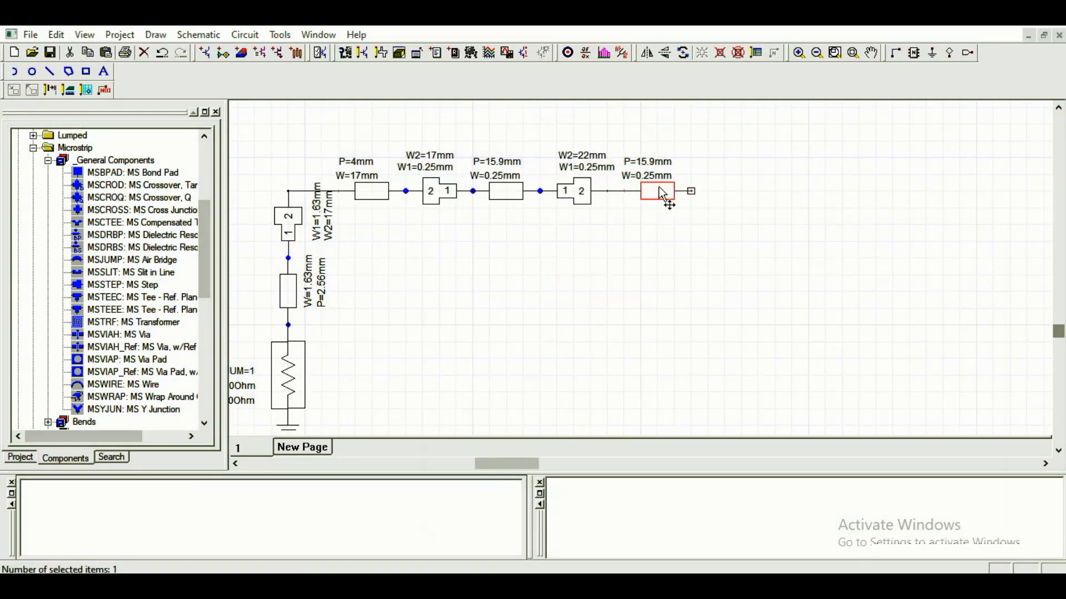
Step: Set the pasted line's conductor width W to 22 mm and its physical length P to 5.08 mm, following the manual's drawing
double_click(658, 190)
left_click(573, 329)
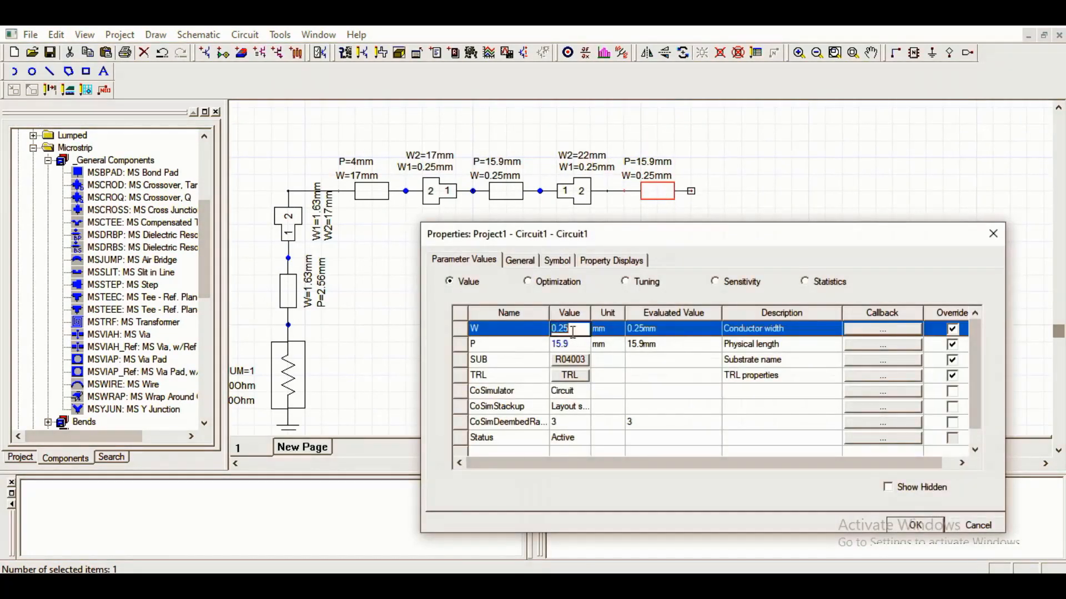
type("22")
left_click(575, 344)
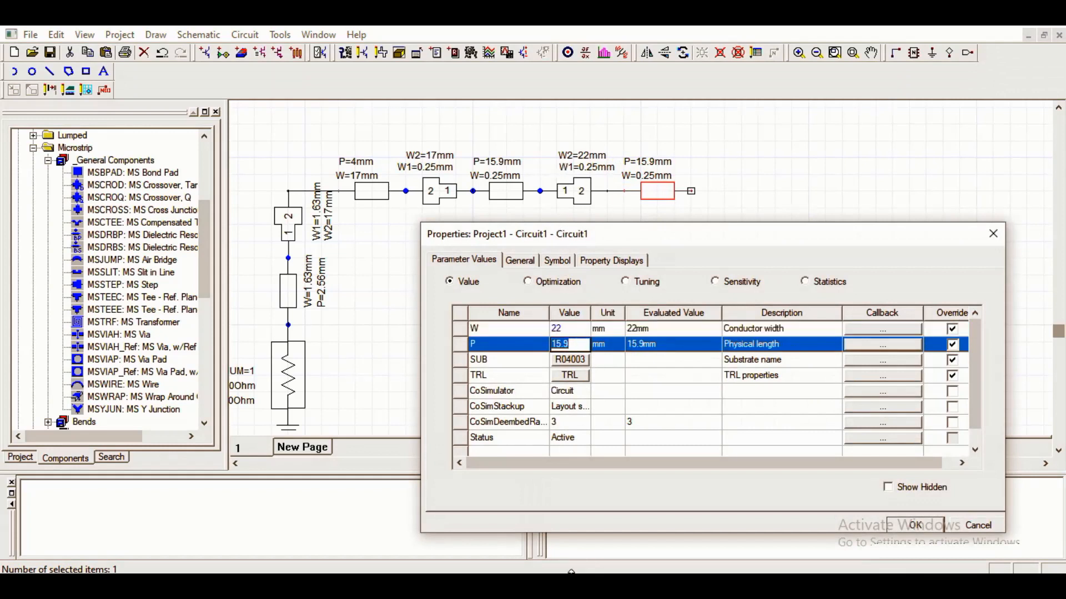
key("alt+Tab")
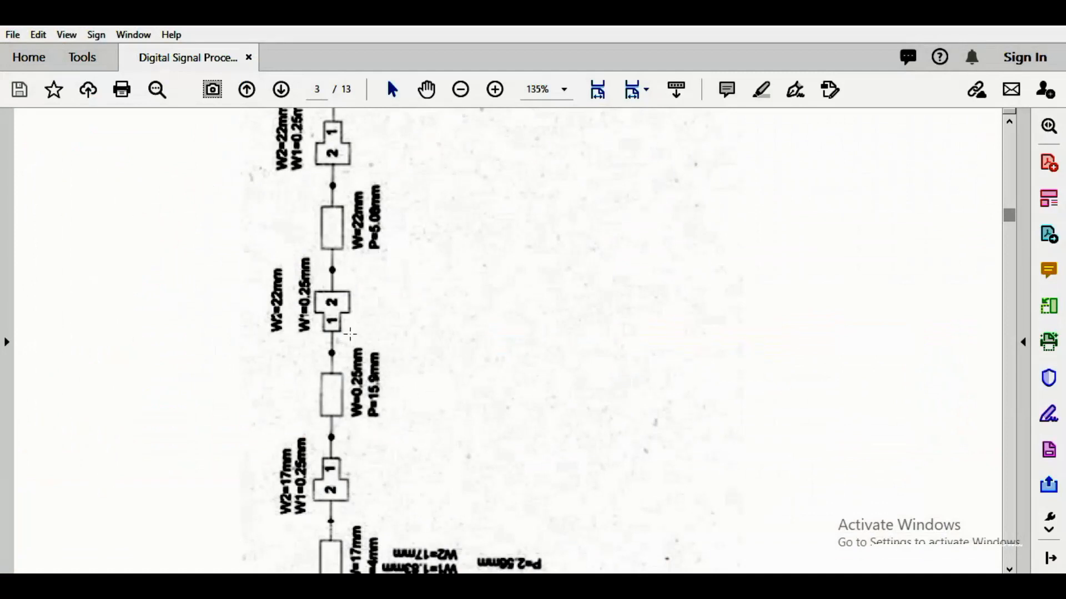
scroll(383, 257, "up", 3)
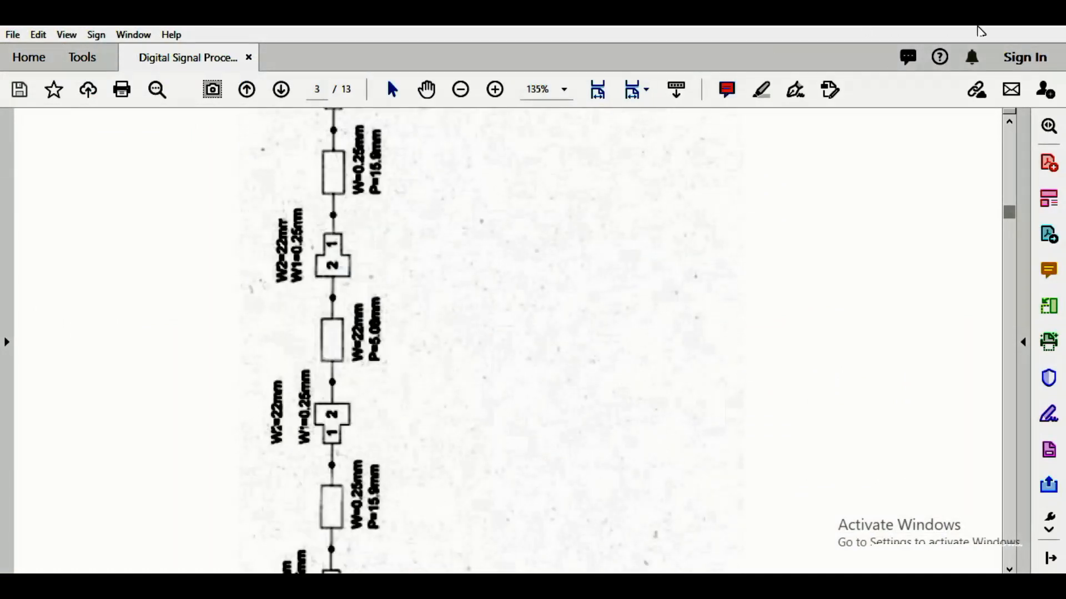
key("alt+Tab")
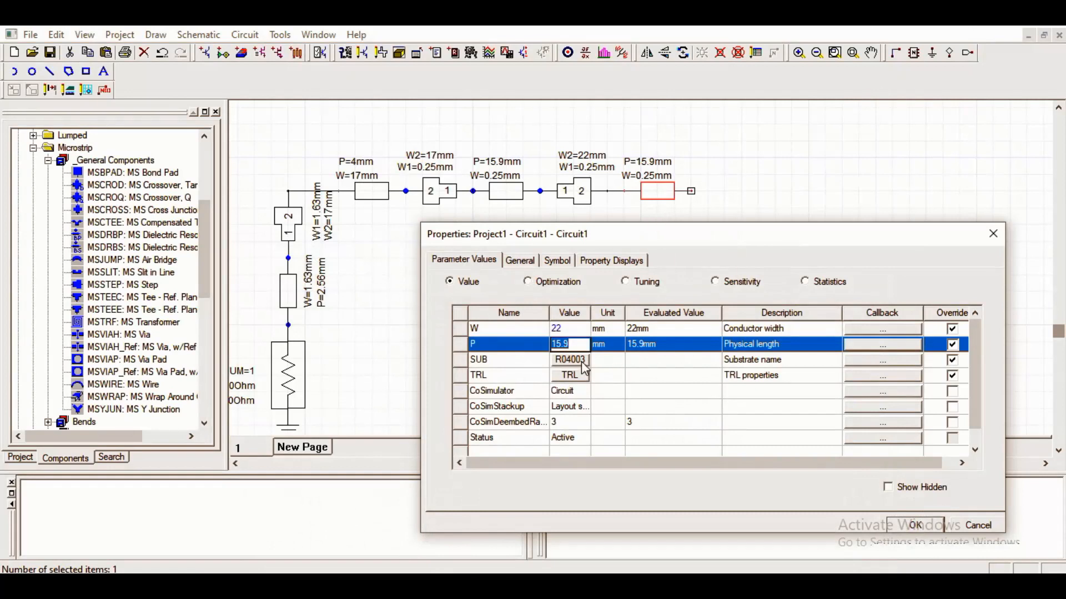
type("5.08")
left_click(915, 525)
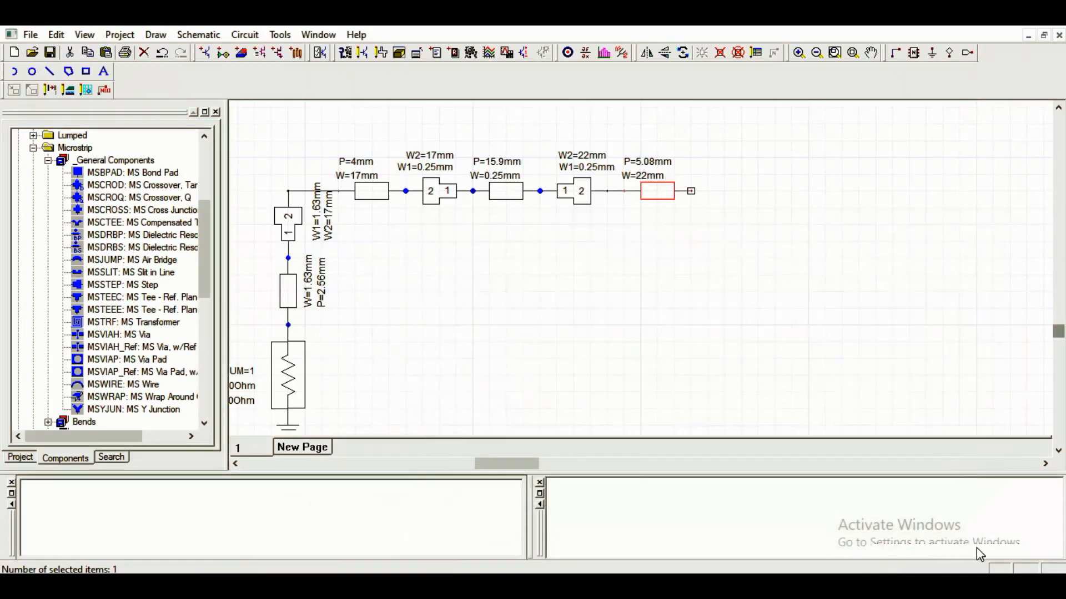
Step: Check the next element in the manual and paste a copy of the W2=22mm step with merged layers below the chain's free end
left_click(985, 565)
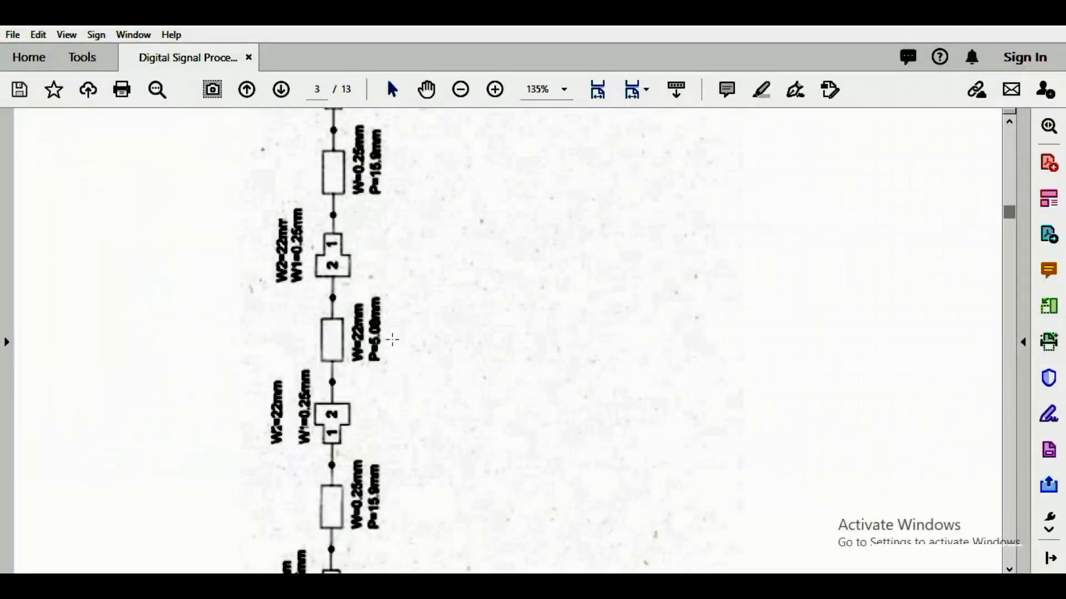
scroll(392, 340, "up", 2)
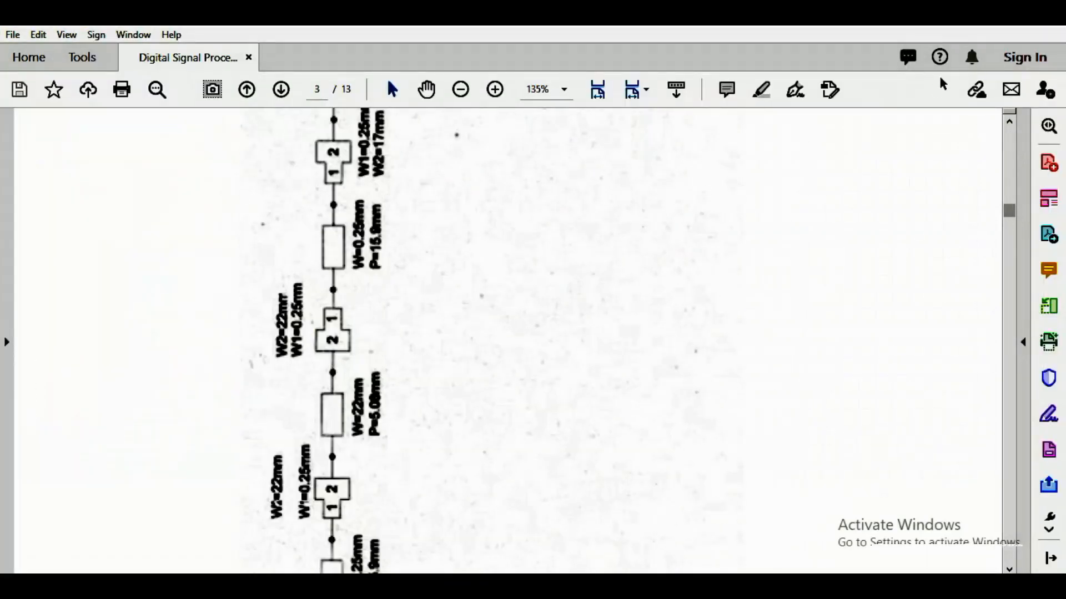
left_click(974, 19)
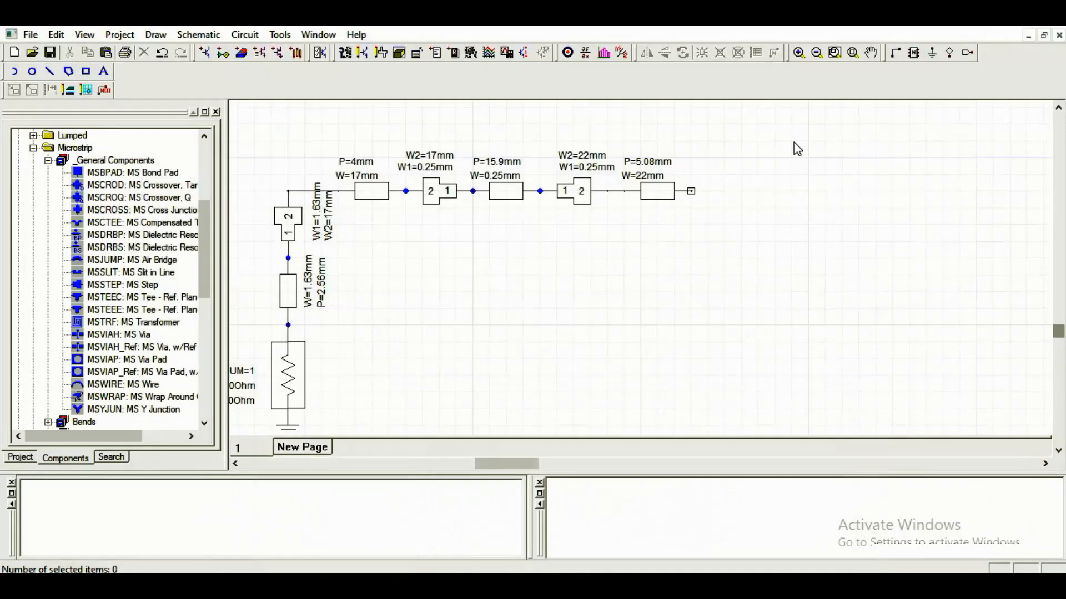
left_click(573, 198)
left_click(755, 269)
key("ctrl+v")
left_click(694, 349)
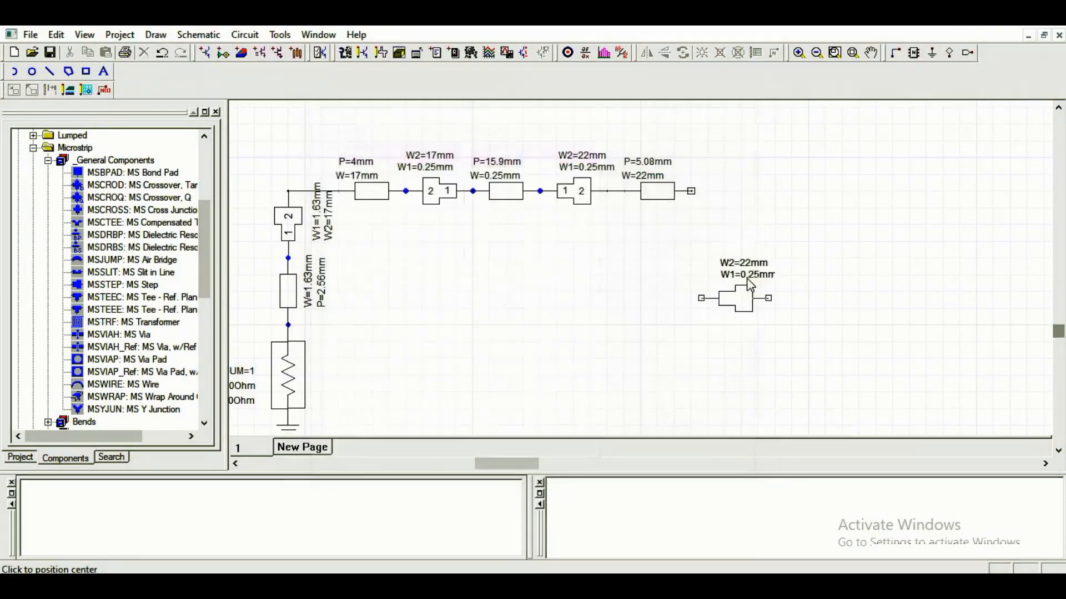
left_click(765, 248)
Step: Flip the copied W2=22mm step horizontally and connect its side 2 to the free end of the 5.08 mm line
right_click(766, 252)
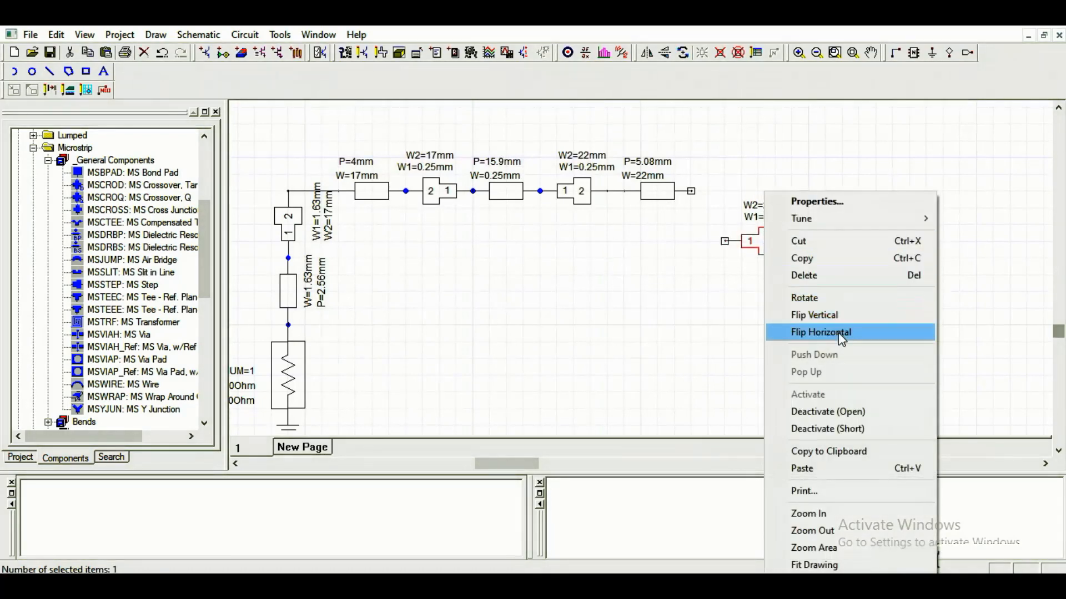
left_click(838, 332)
double_click(767, 242)
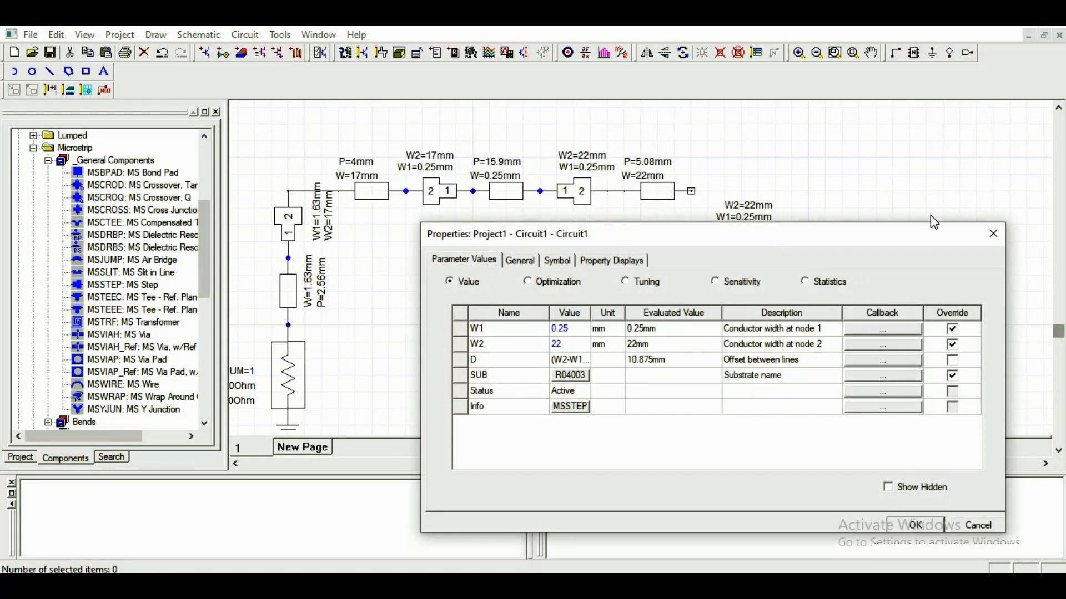
key("Escape")
key("ctrl+v")
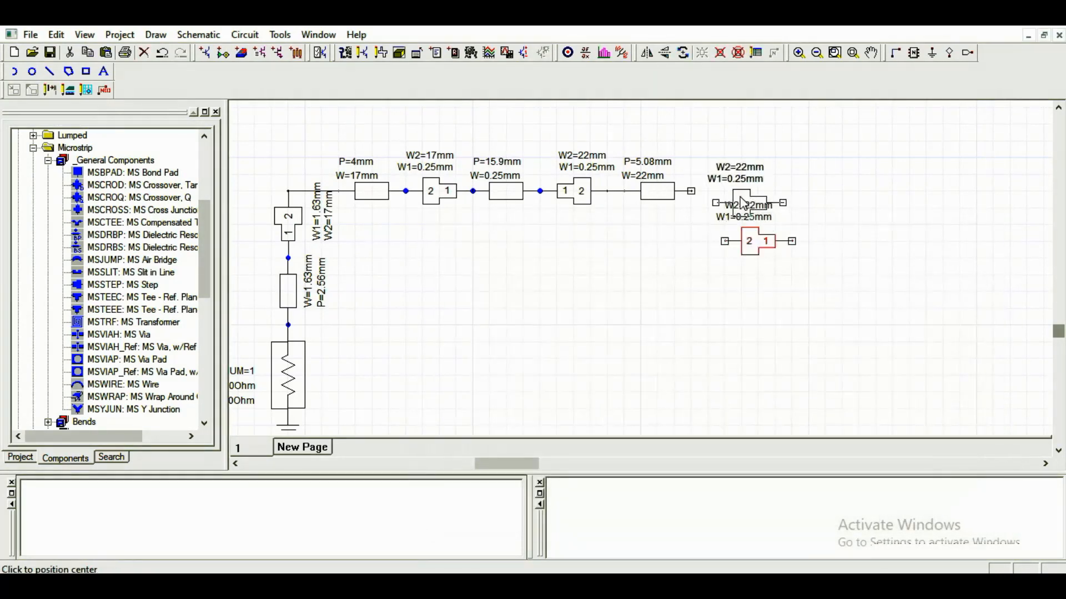
left_click(717, 188)
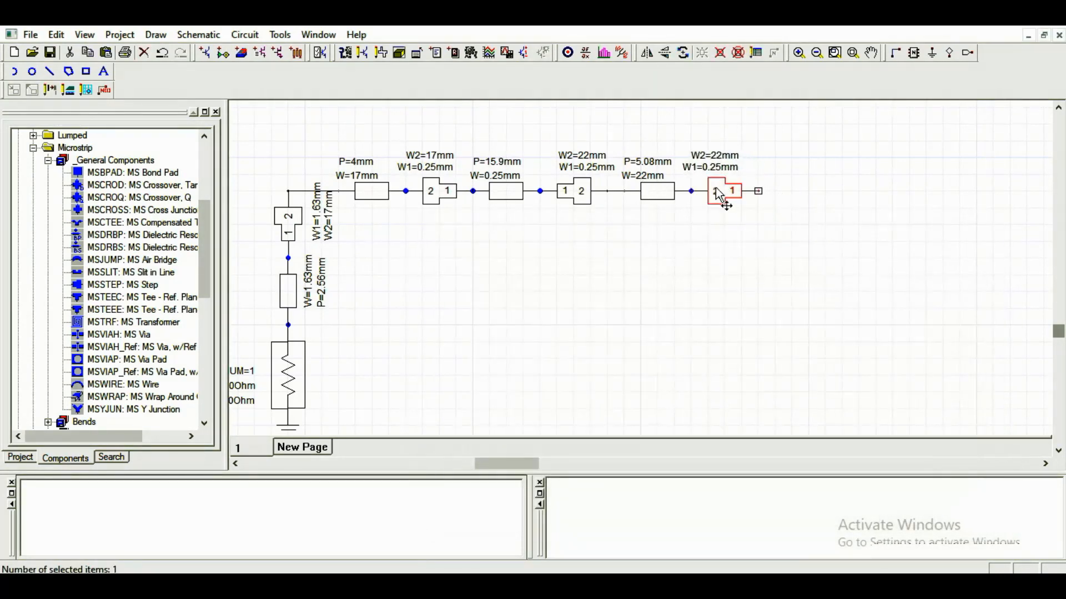
Step: Compare the flipped step's W1 and W2 conductor widths with the manual's drawing
double_click(719, 191)
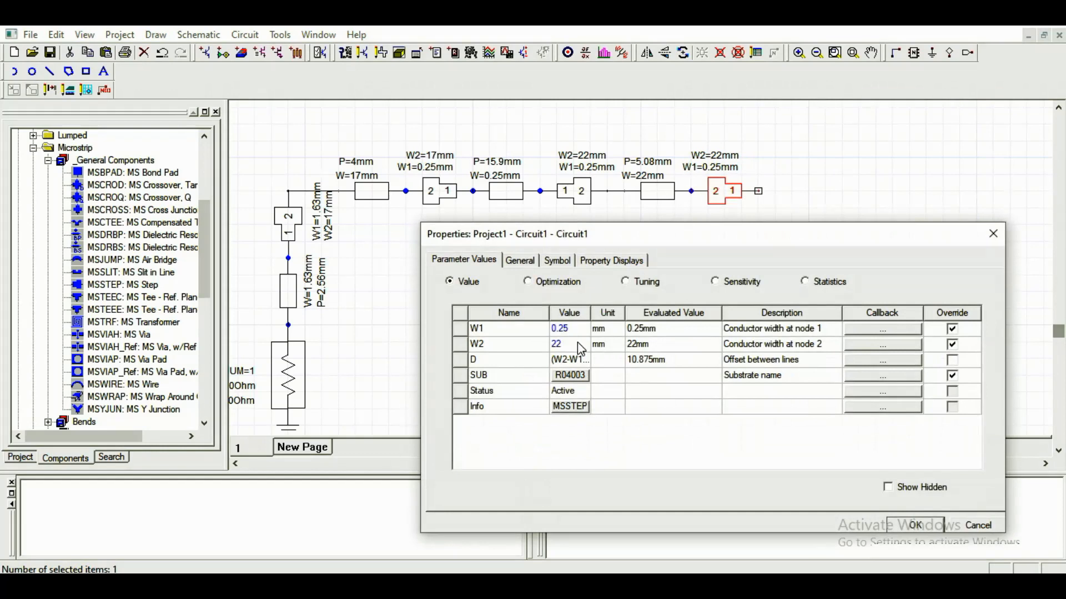
left_click(967, 524)
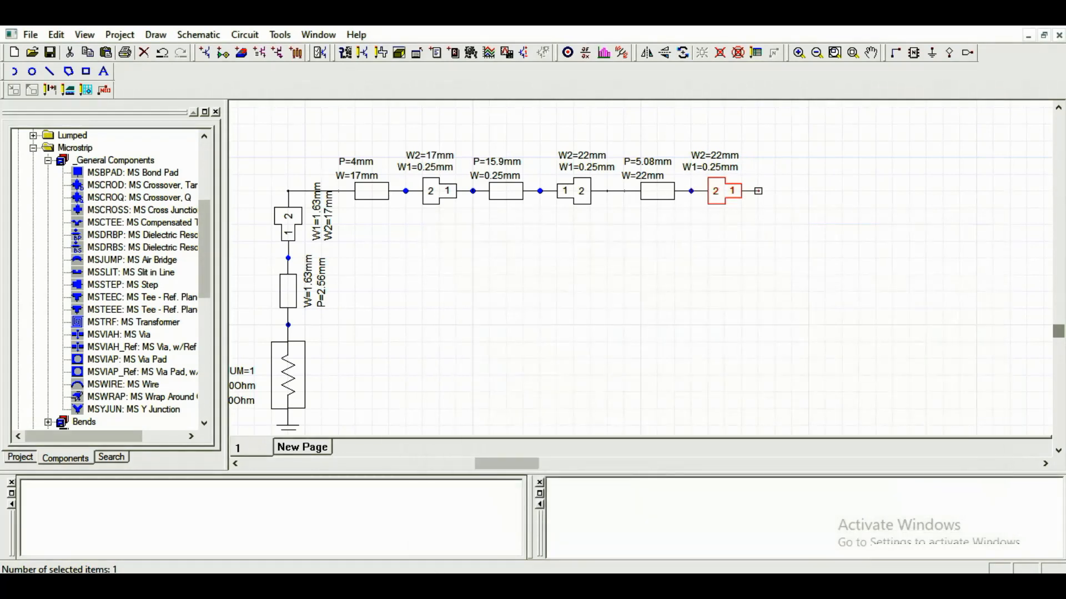
key("alt+Tab")
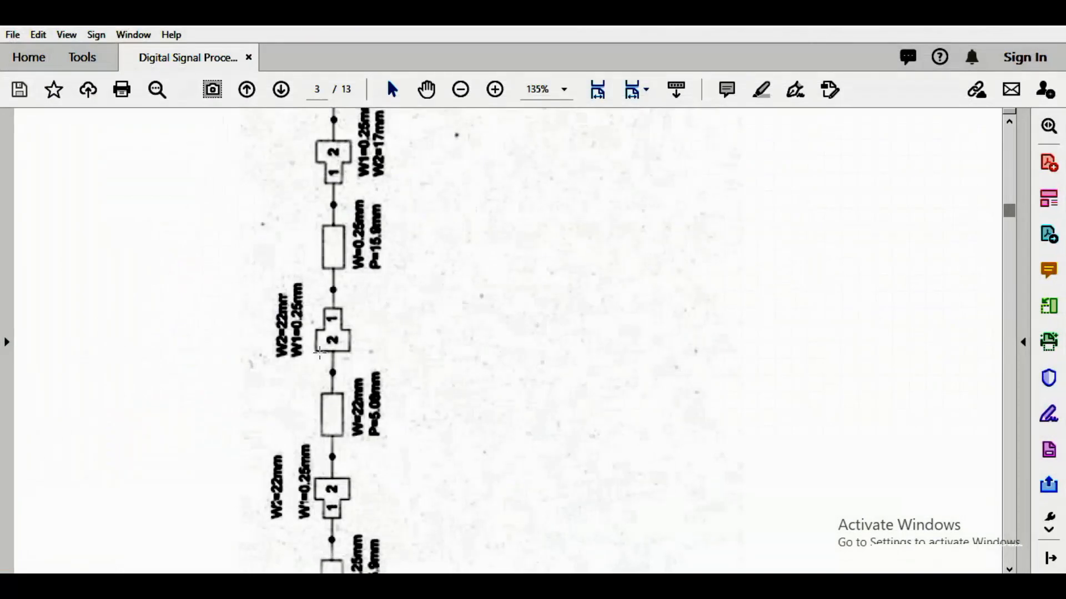
scroll(411, 333, "up", 4)
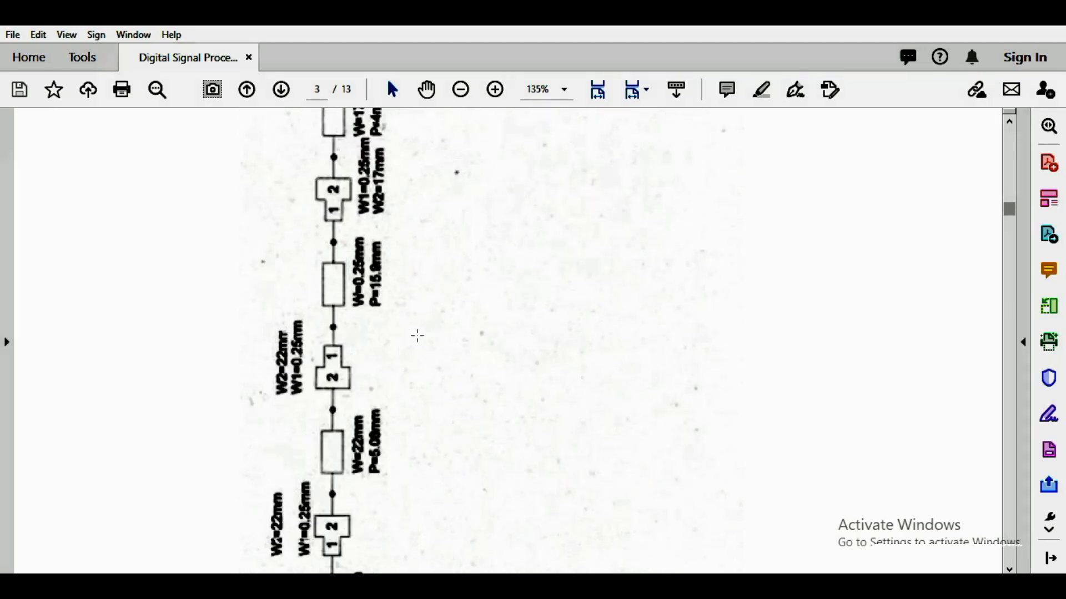
left_click(982, 24)
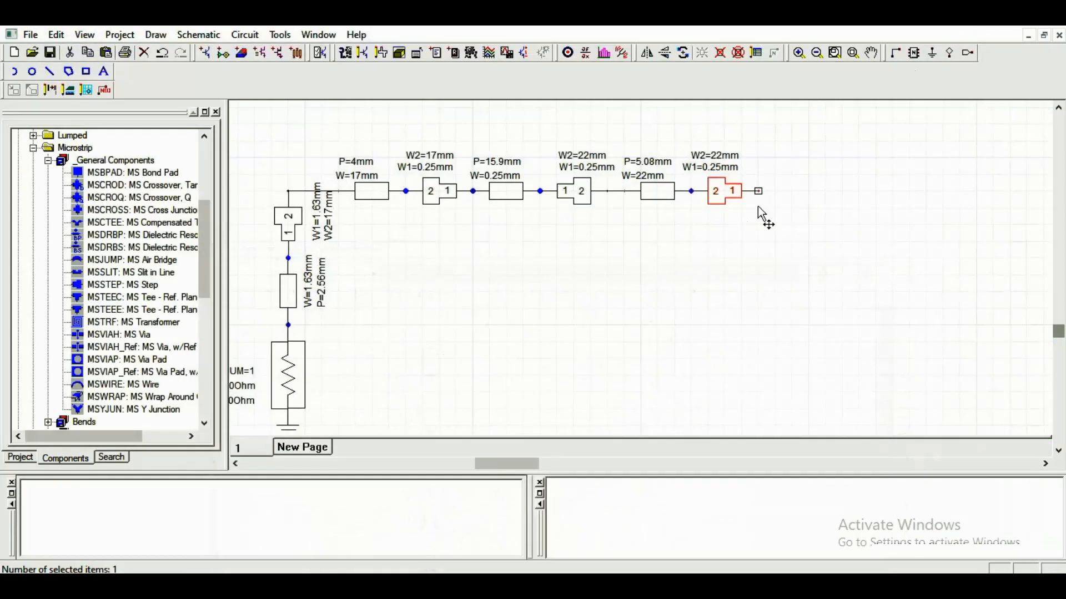
double_click(730, 190)
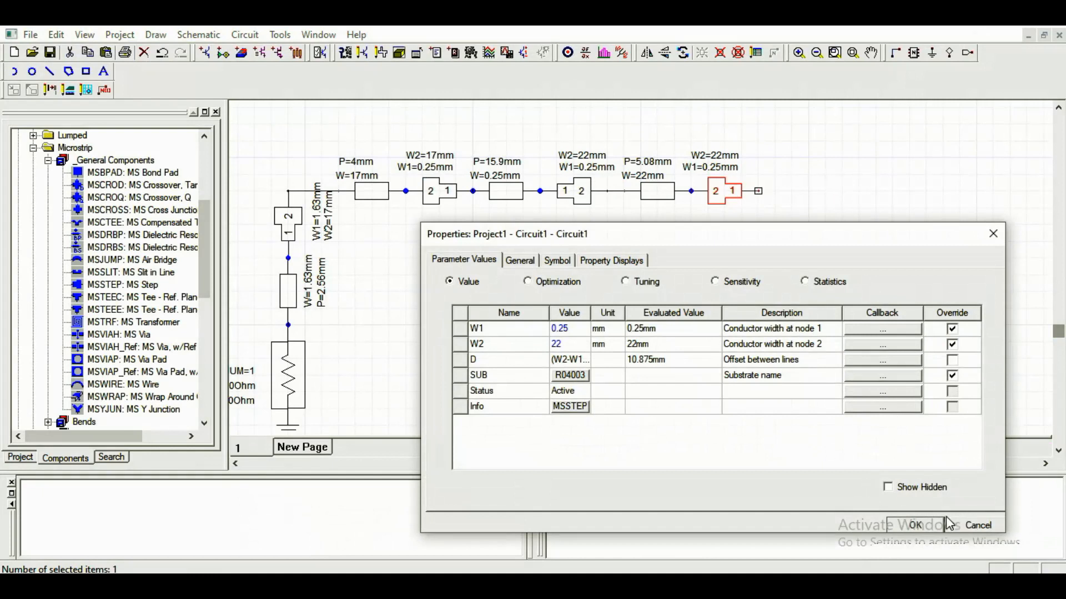
left_click(978, 525)
left_click(792, 254)
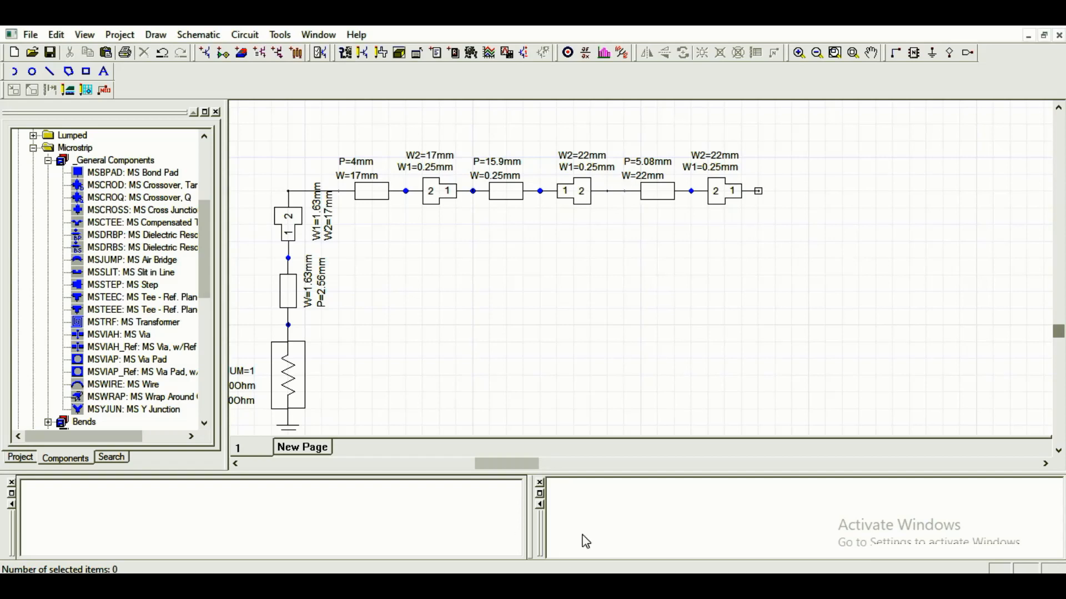
Step: Check the manual's drawing, then copy the 15.9 mm line with merged layers onto side 1 of the last step in the chain
left_click(657, 193)
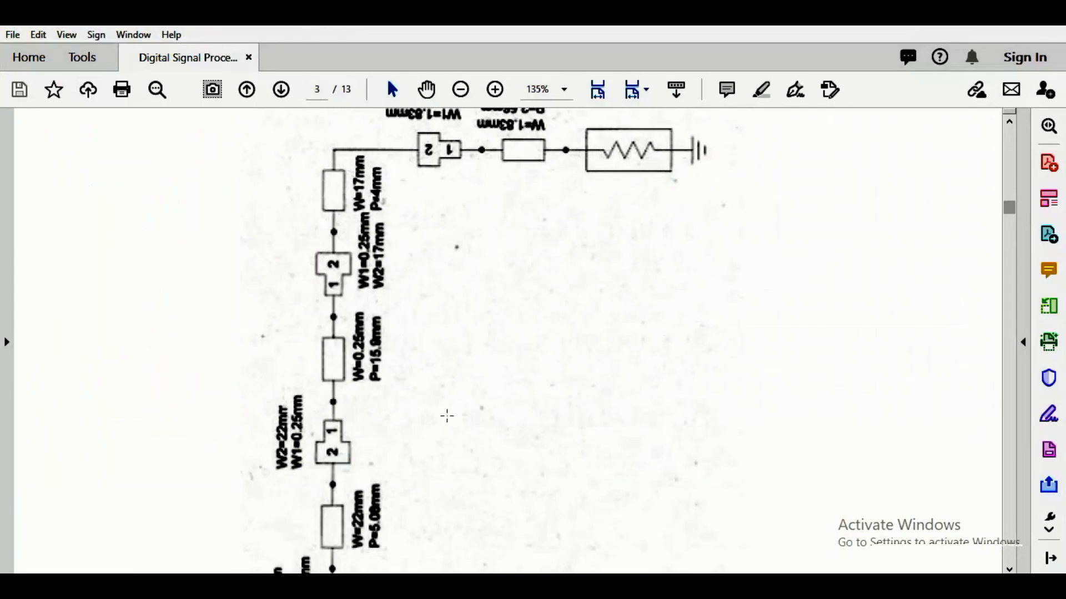
scroll(388, 356, "down", 5)
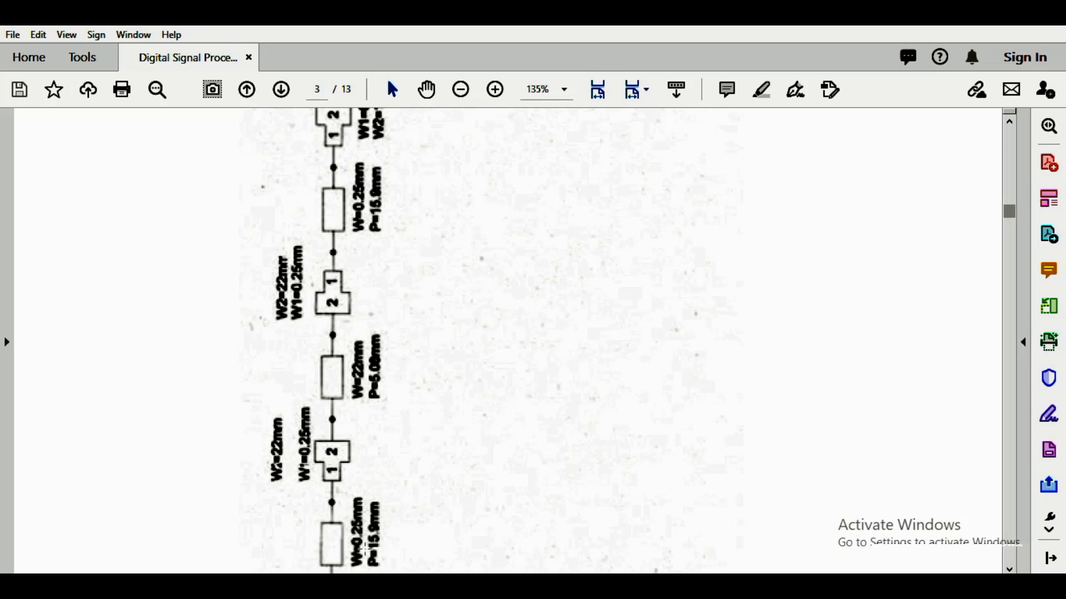
scroll(389, 238, "up", 3)
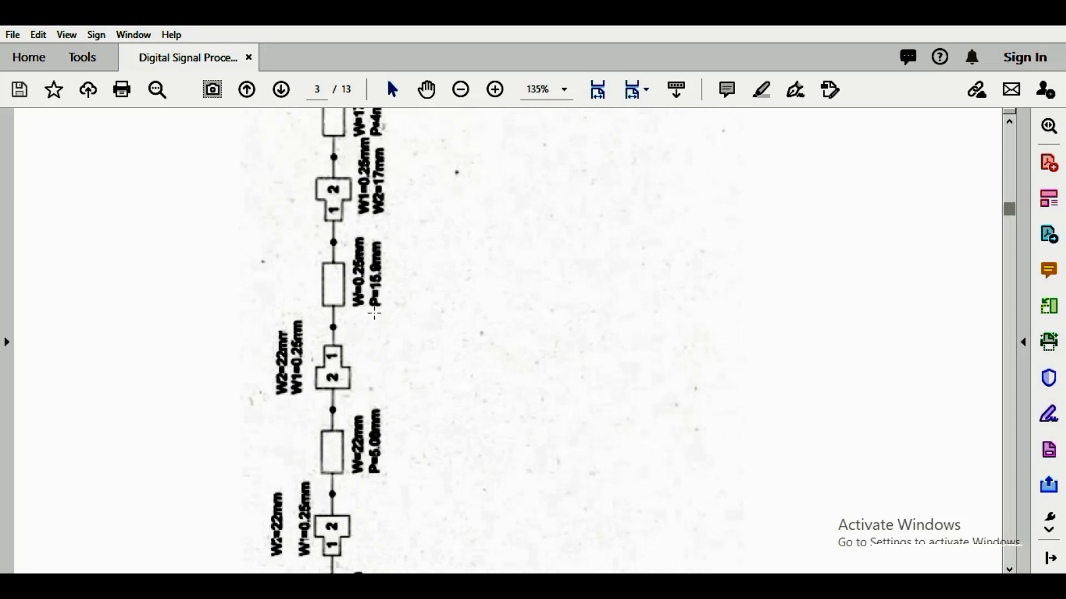
left_click(987, 21)
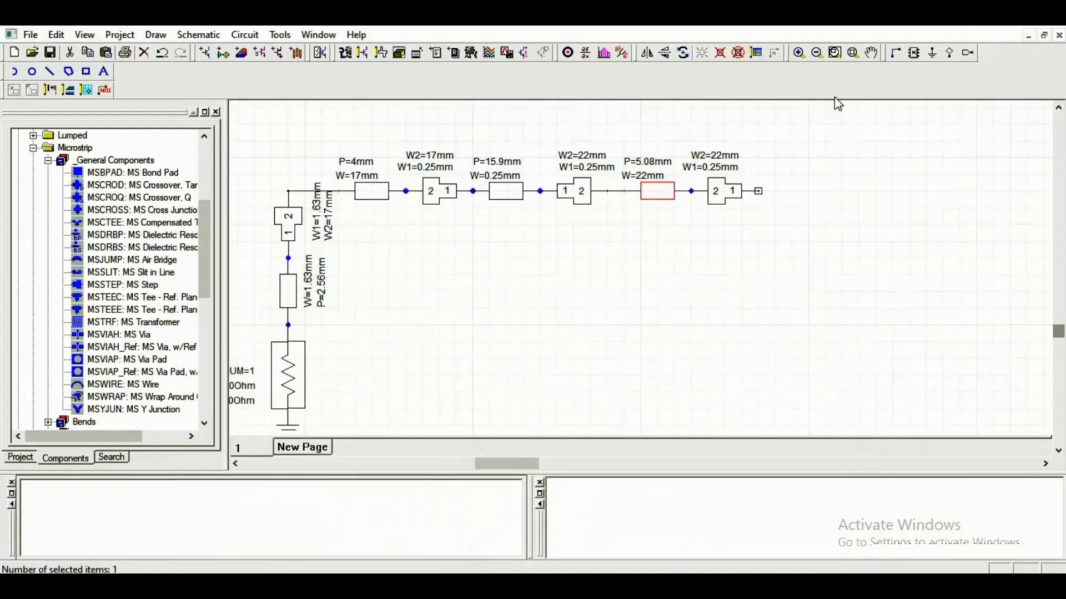
left_click(520, 190)
key("ctrl+c")
key("ctrl+v")
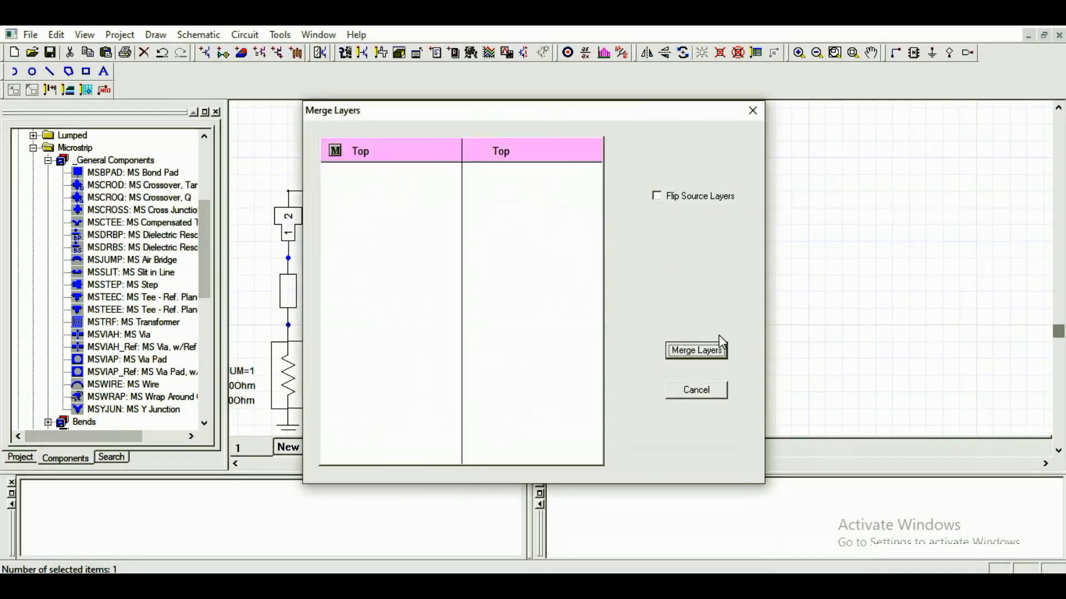
left_click(694, 349)
left_click(793, 193)
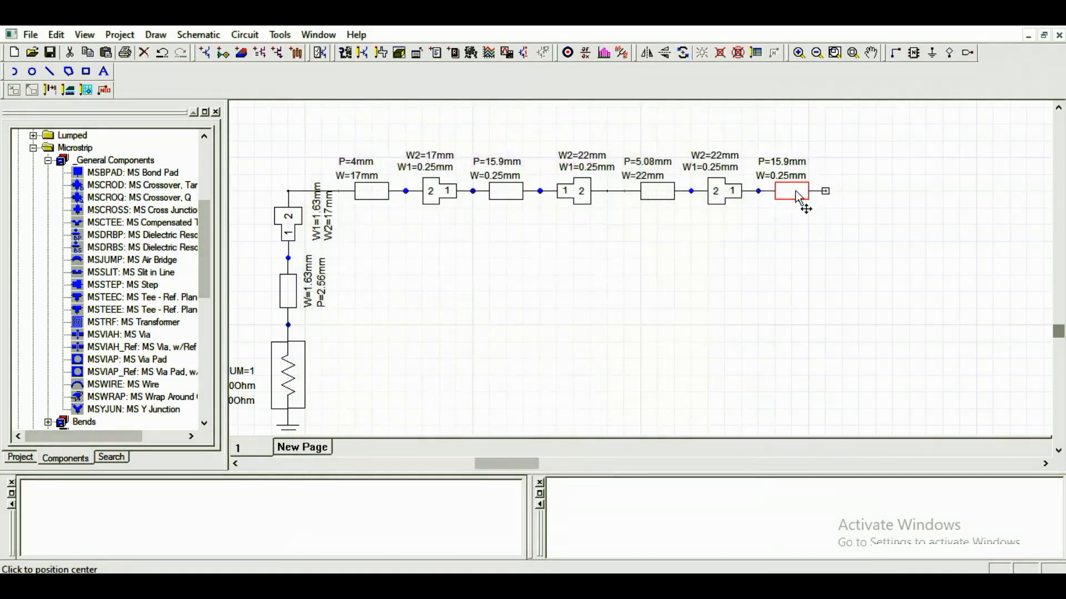
left_click(808, 259)
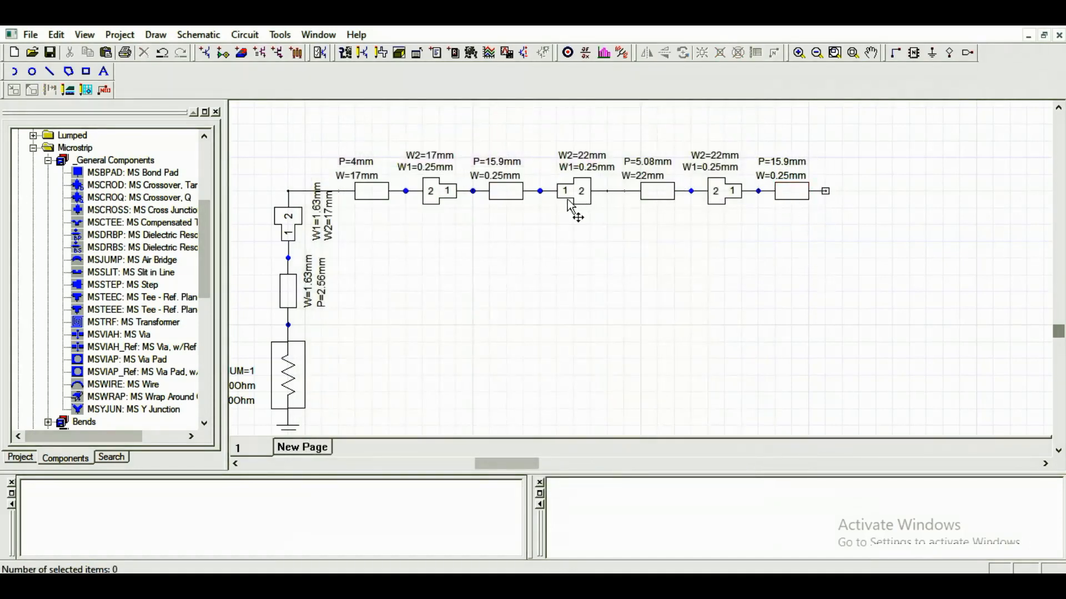
Step: Paste a copy of the W2=17mm, W1=0.25mm step with merged layers below the chain's free end
left_click(437, 201)
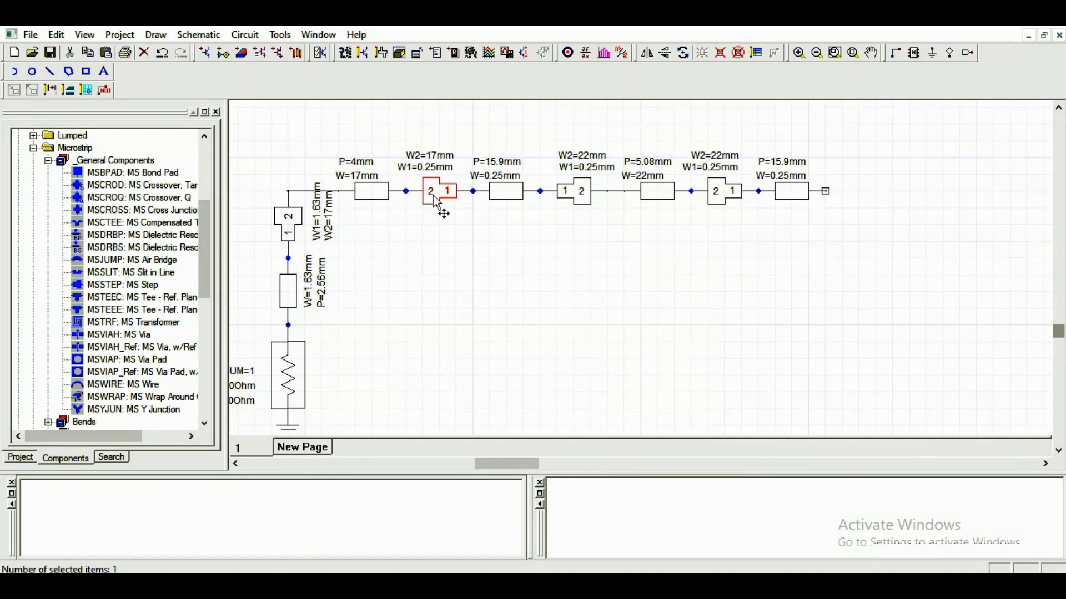
key("ctrl+v")
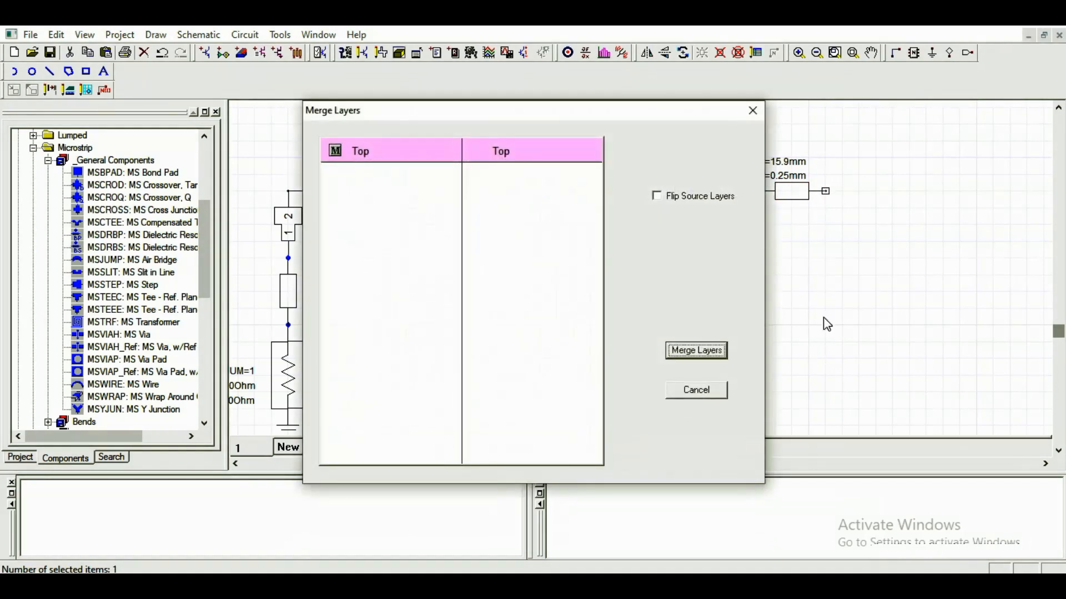
left_click(695, 352)
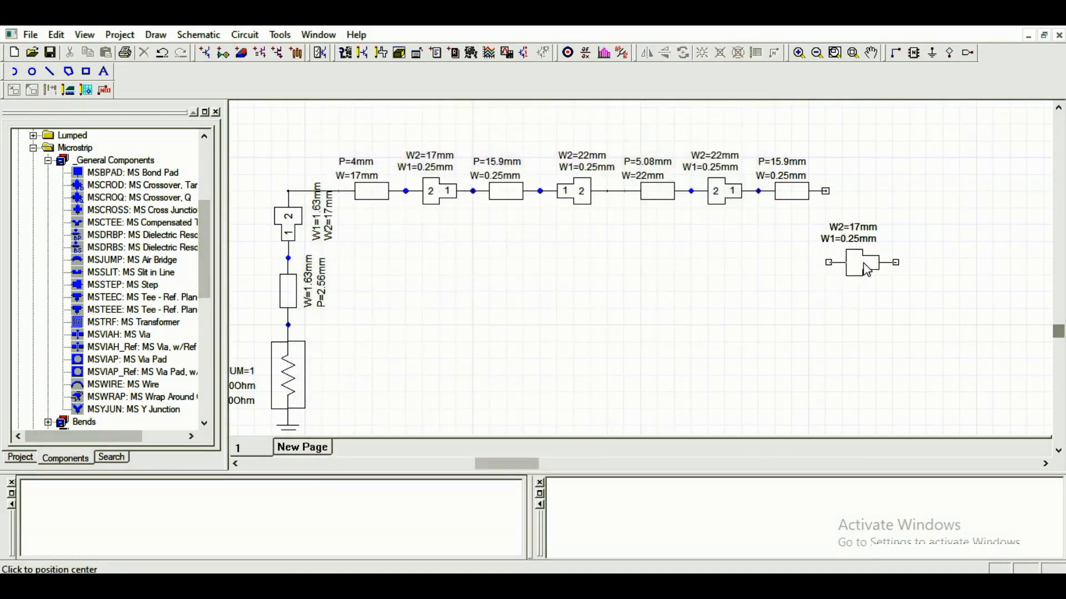
left_click(886, 269)
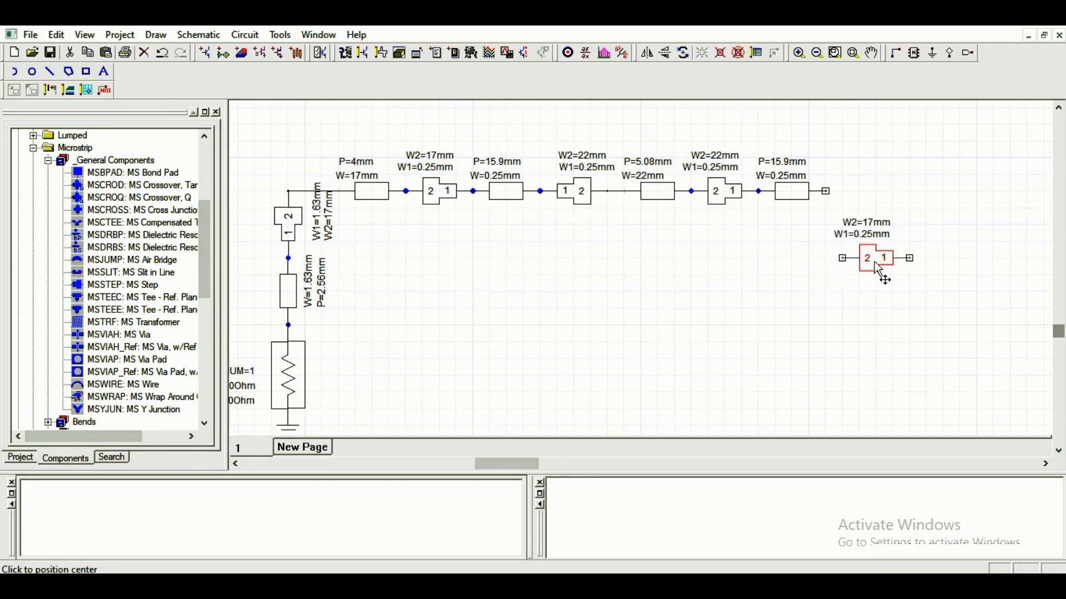
Step: Flip the copied W2=17mm step horizontally and connect its side 1 to the free end of the last 15.9 mm line
right_click(874, 261)
left_click(943, 332)
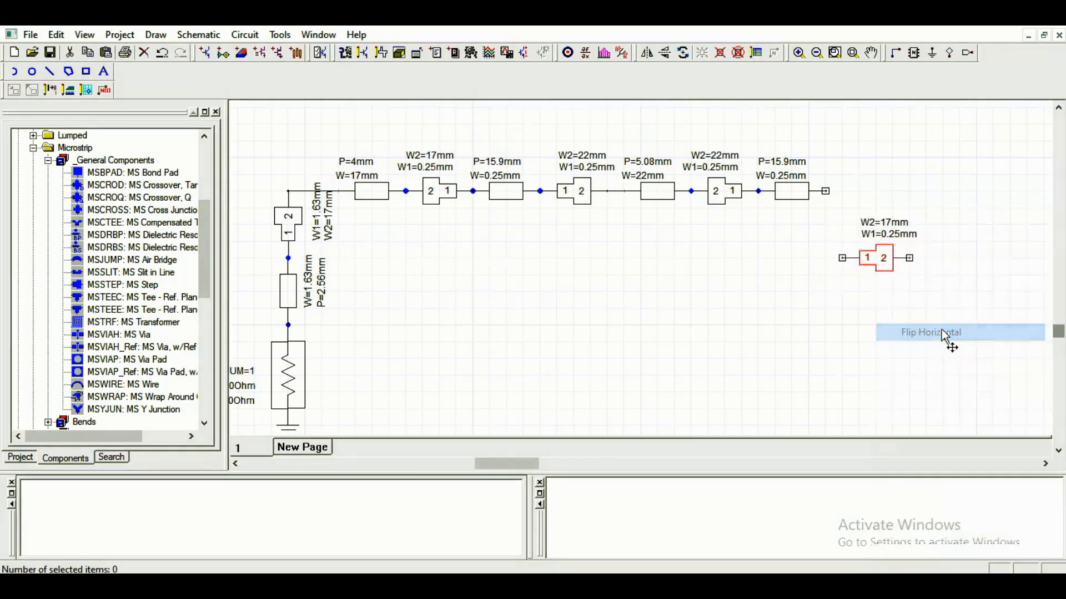
left_click_drag(877, 258, 861, 193)
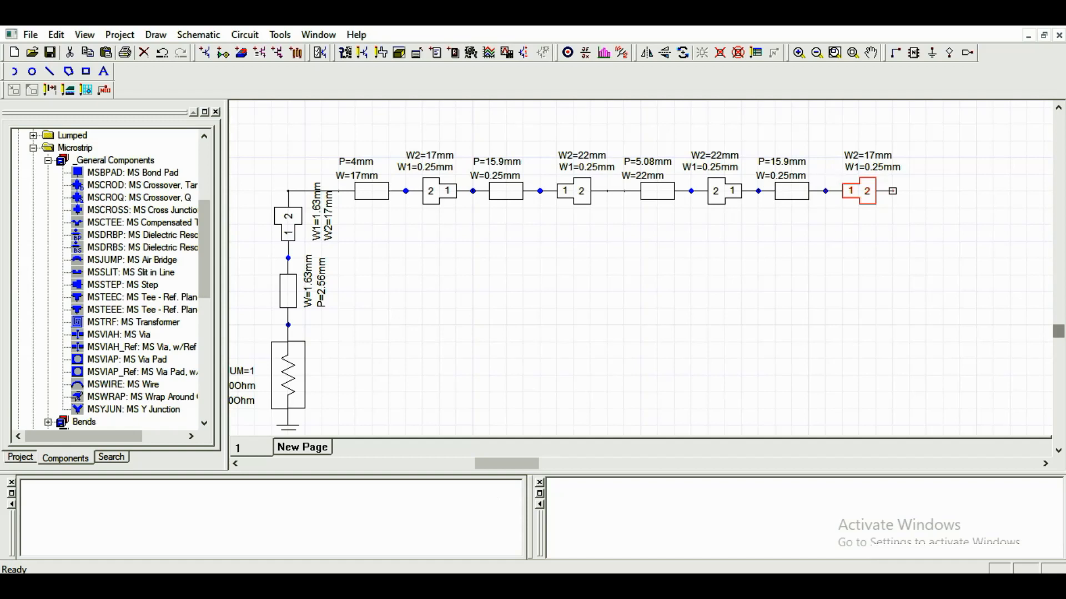
Step: Check the manual's drawing, then copy the 4 mm line with merged layers onto side 2 of the flipped W2=17mm step
left_click(444, 191)
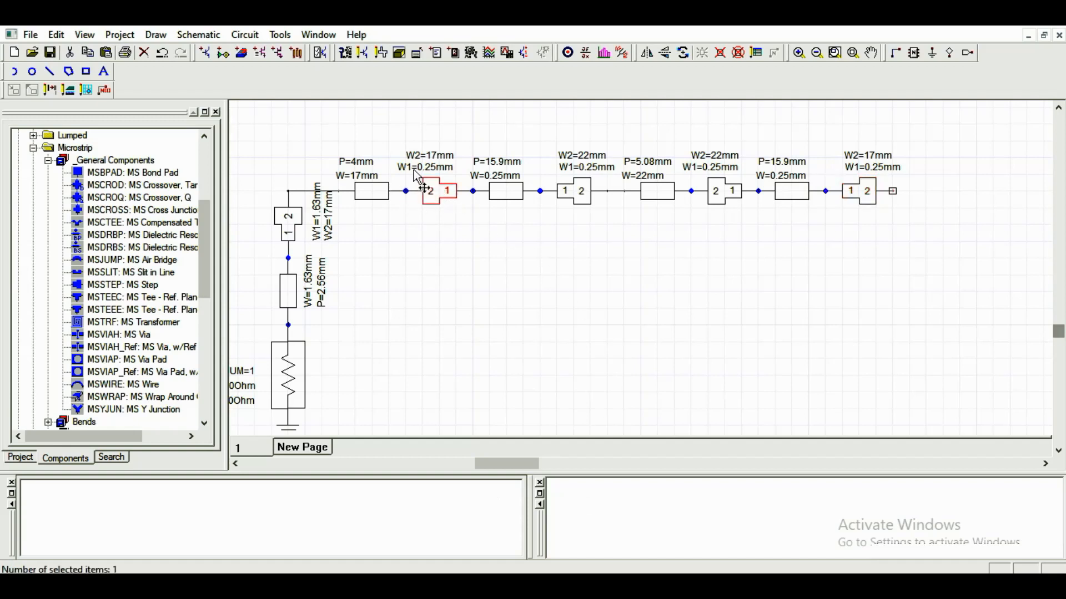
left_click(366, 194)
key("alt+Tab")
scroll(497, 388, "up", 5)
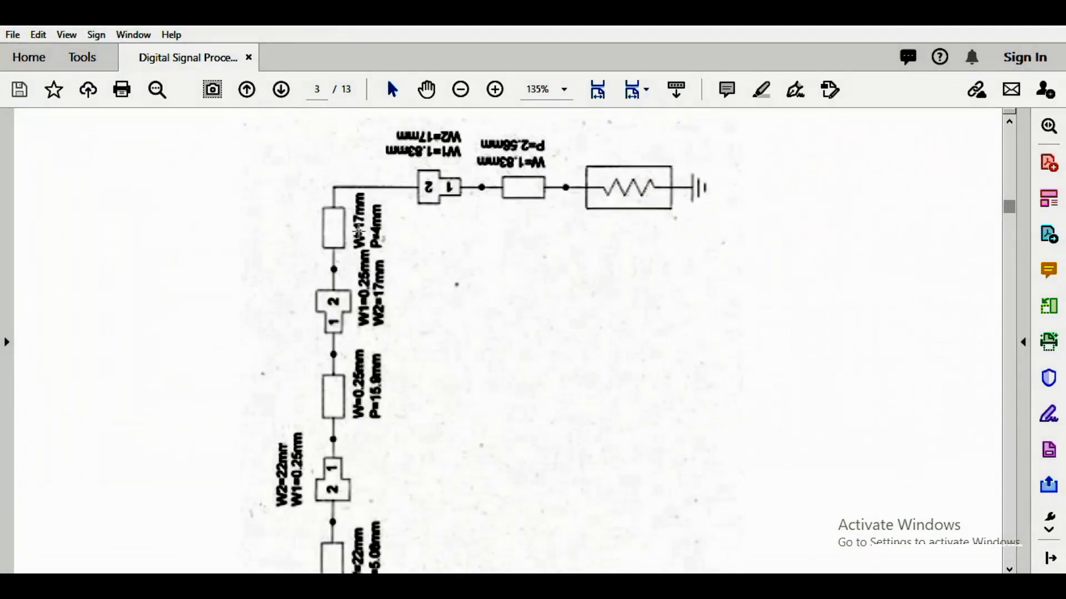
key("alt+Tab")
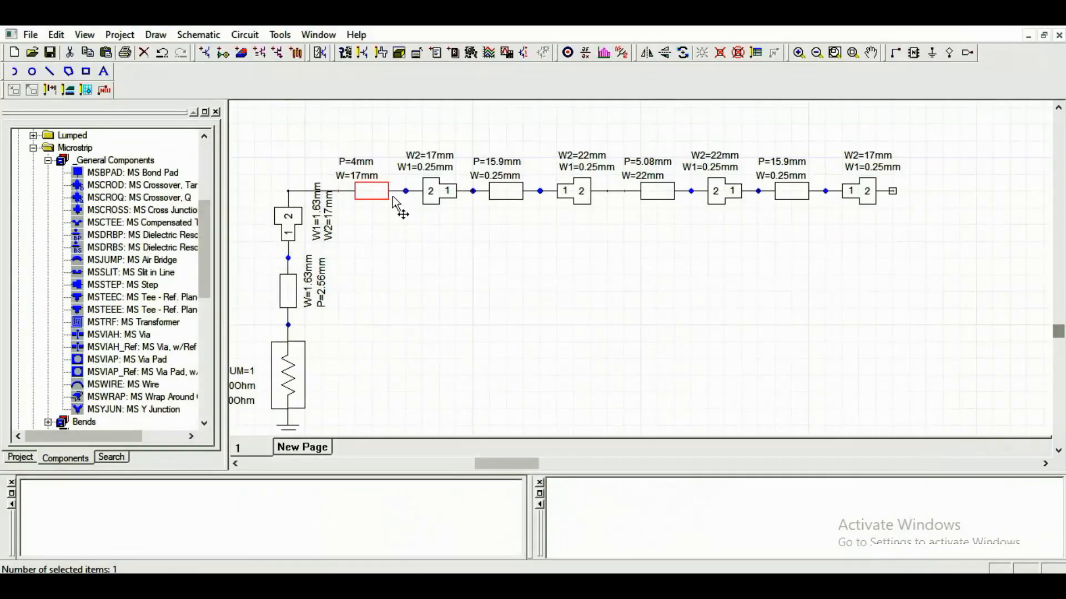
key("ctrl+v")
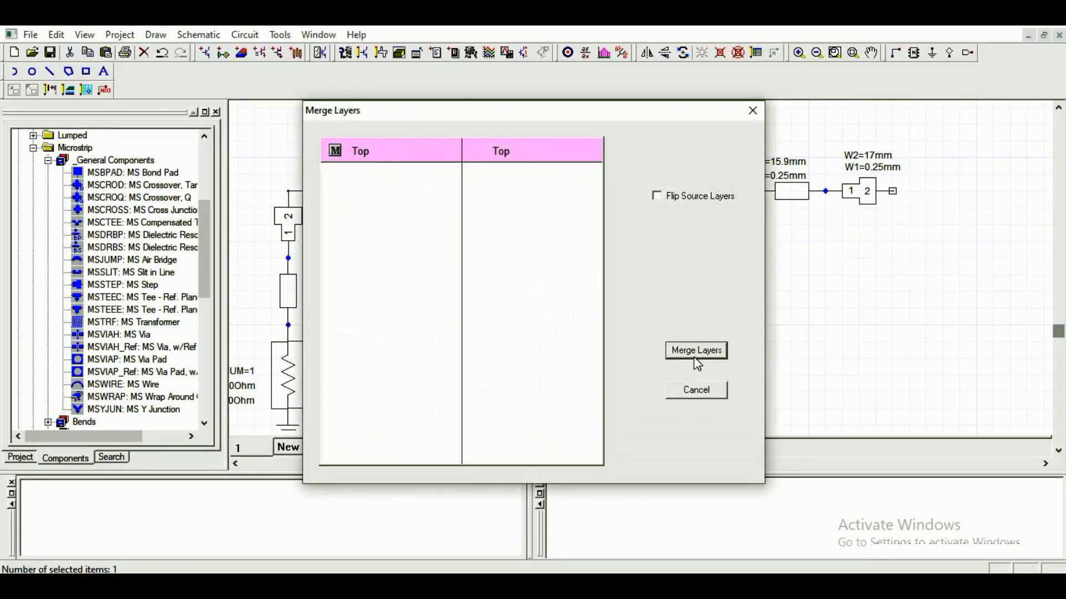
left_click(695, 354)
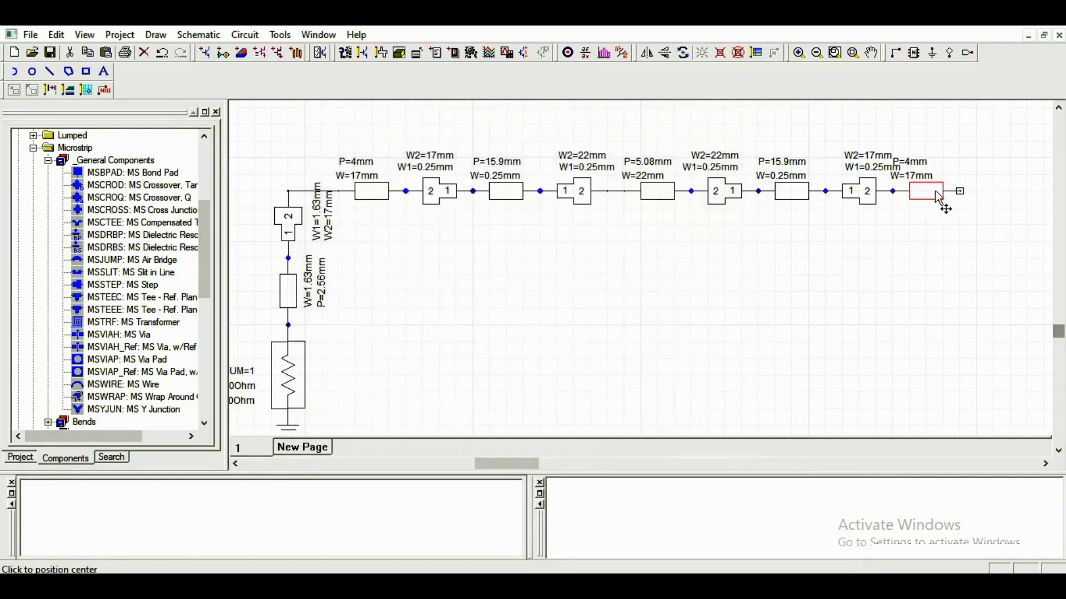
left_click(951, 194)
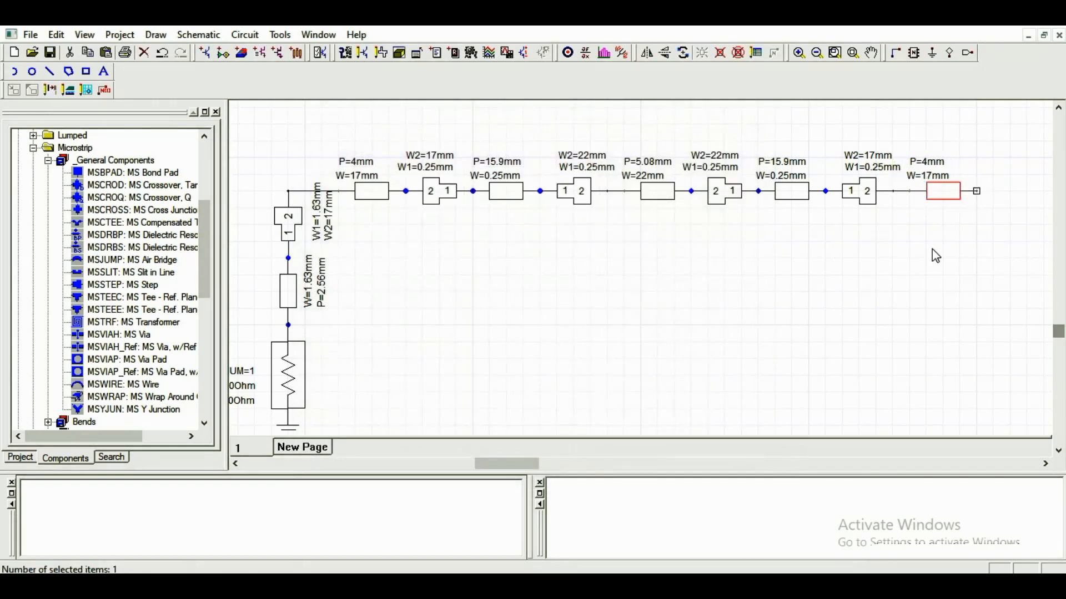
left_click(936, 194)
Step: Copy the W1=1.63mm, W2=17mm step with merged layers and connect its side 2 to the free end of the new 4 mm line
left_click(296, 220)
key("ctrl+c")
key("ctrl+v")
left_click(680, 350)
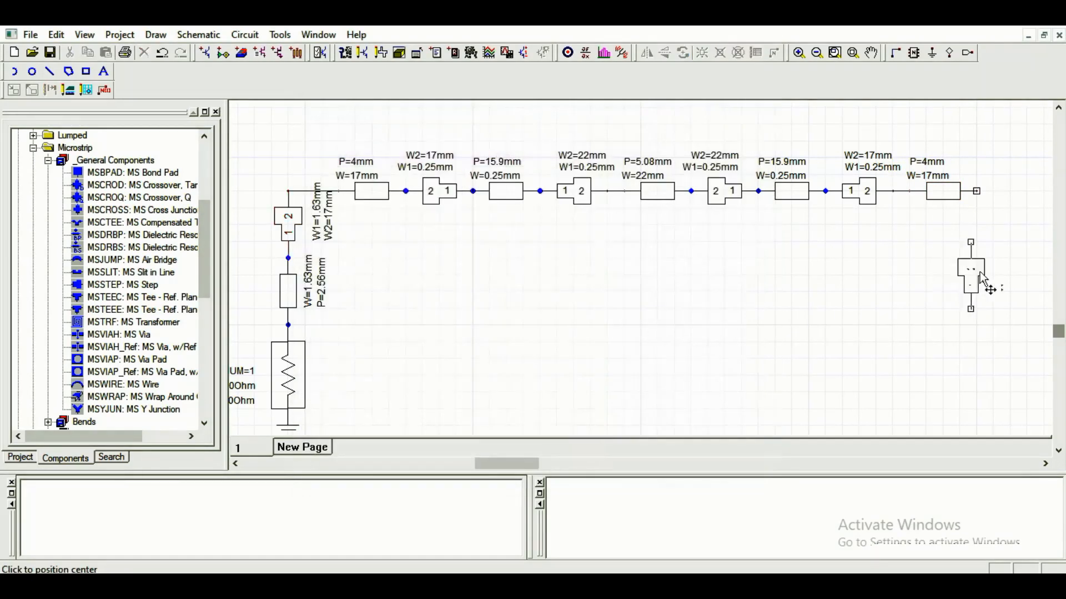
left_click(1002, 278)
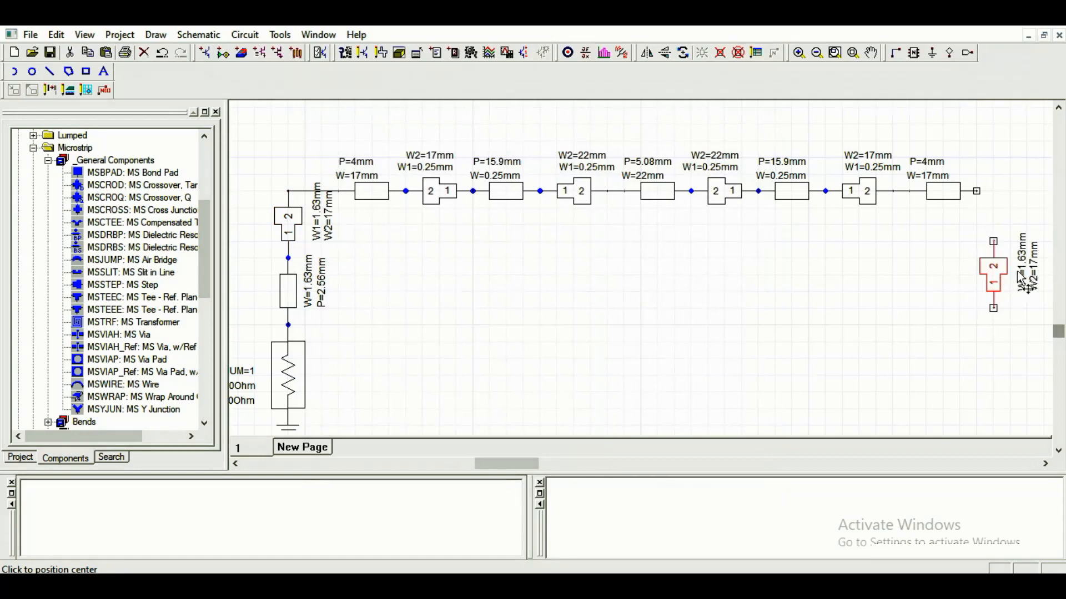
left_click_drag(992, 274, 983, 223)
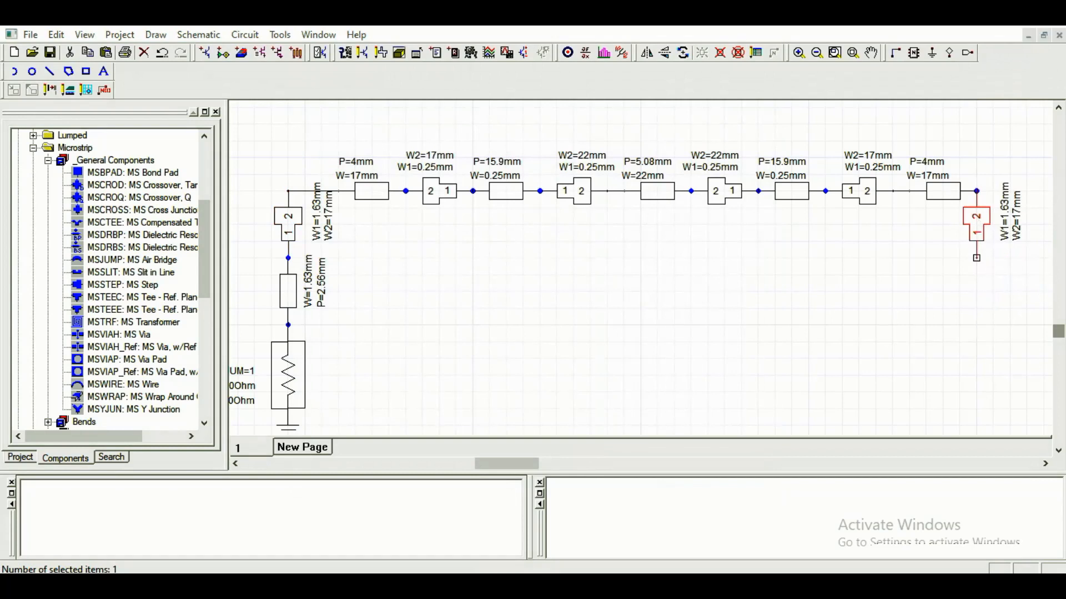
Step: Check the manual's drawing, then copy the 2.56 mm line with merged layers onto side 1 of the last vertical step
key("alt+Tab")
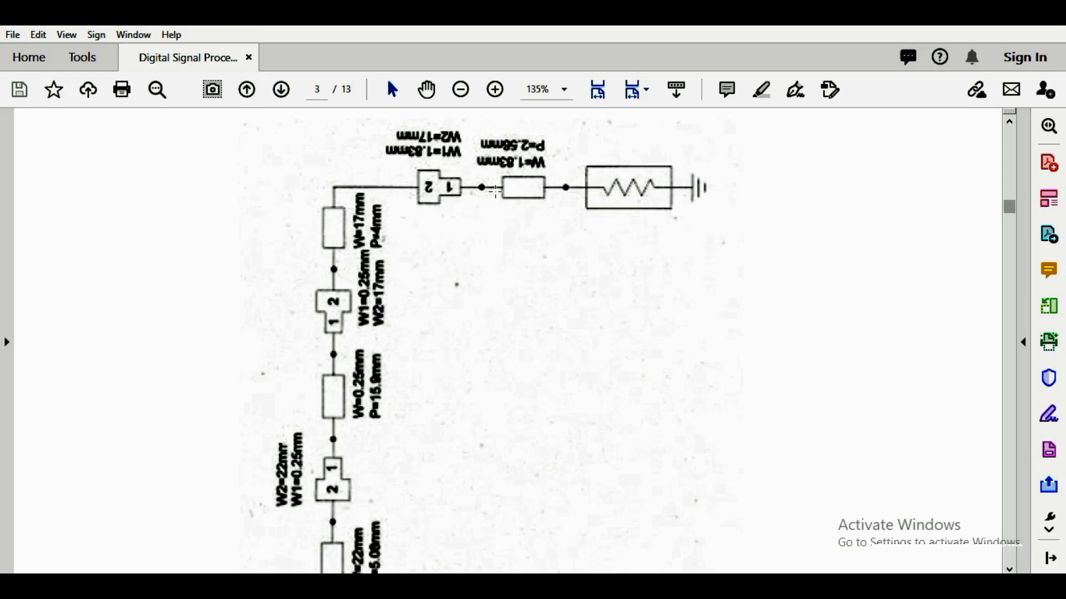
key("alt+Tab")
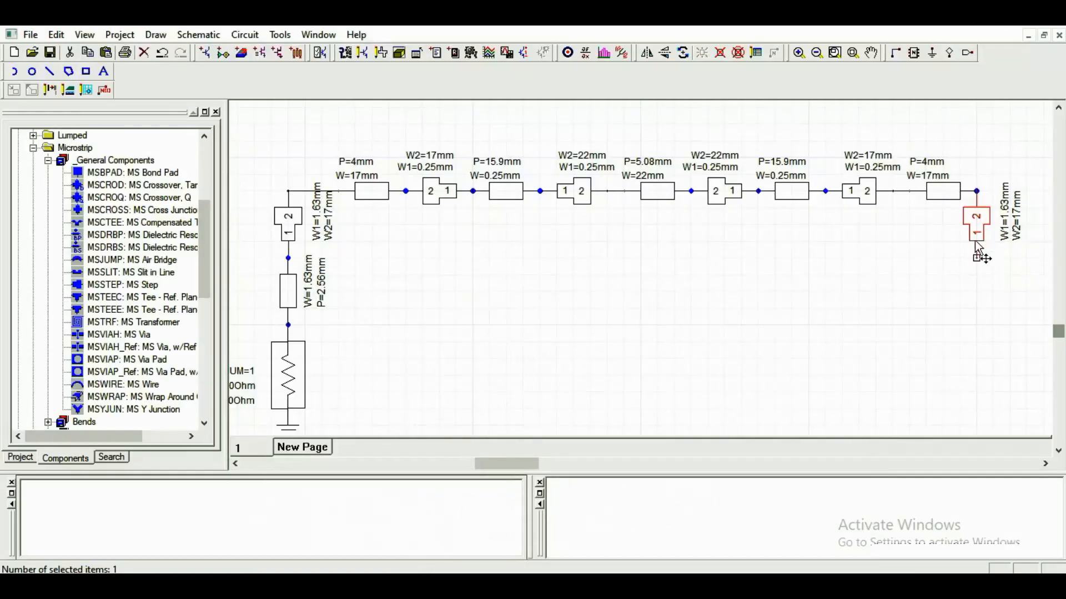
left_click(289, 303)
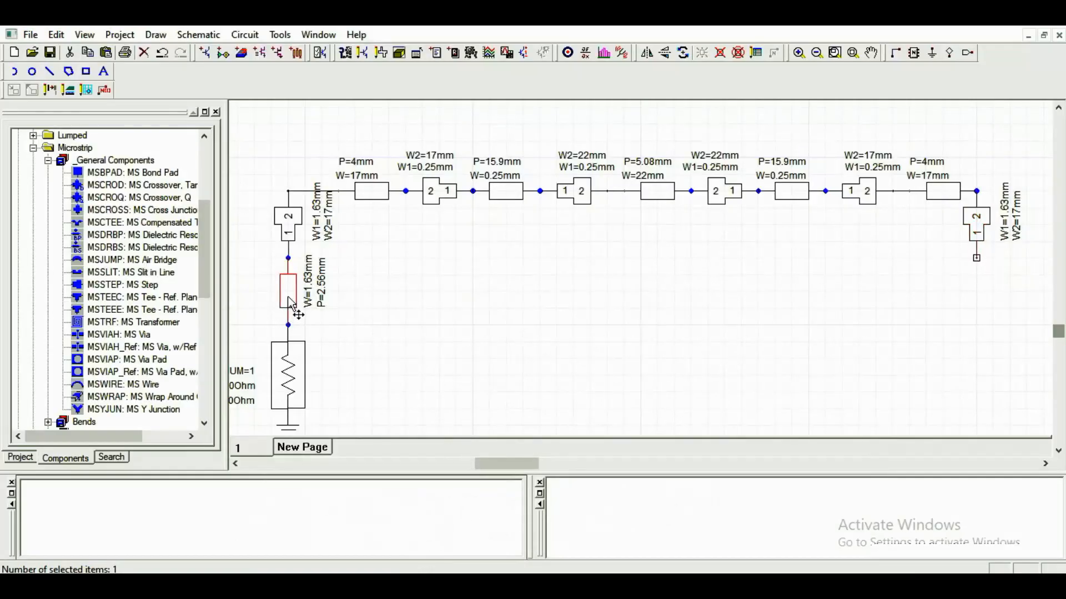
key("ctrl+c")
key("ctrl+v")
left_click(680, 352)
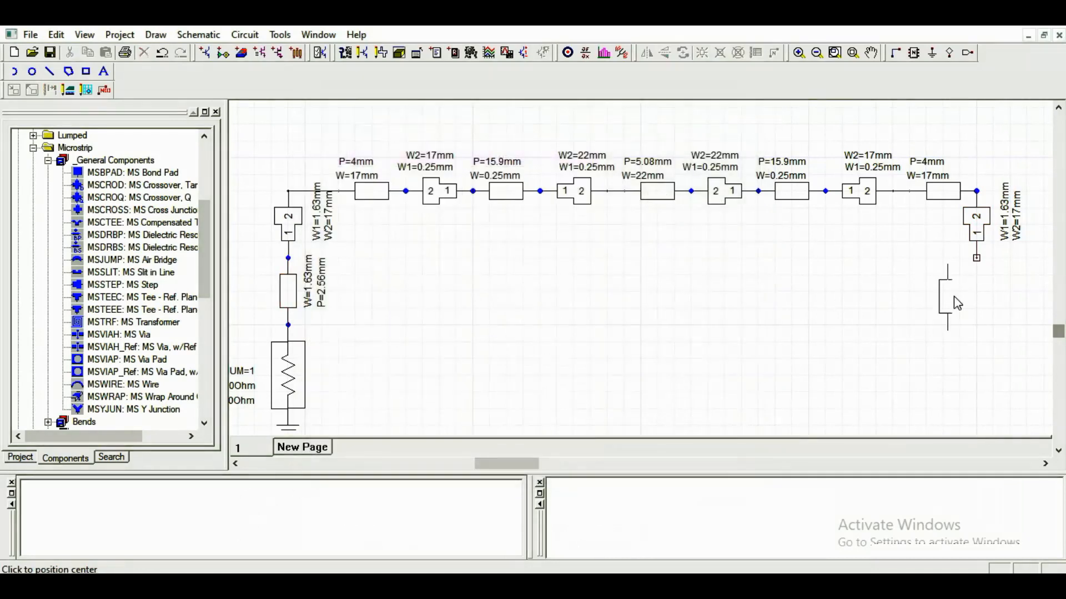
left_click(980, 299)
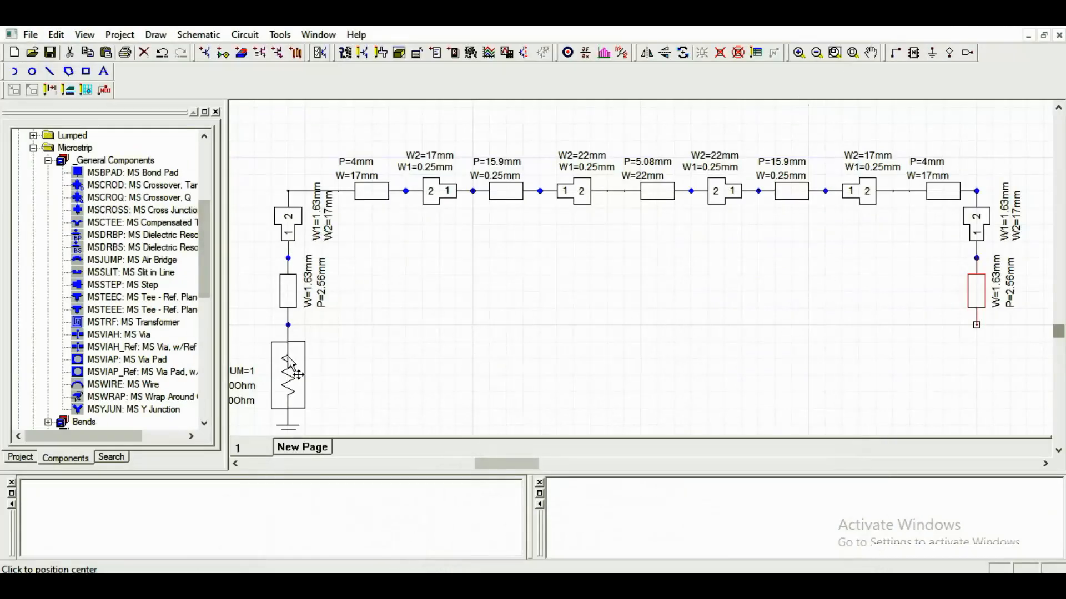
Step: Place a second port below the free end of the copied 2.56 mm line
left_click(895, 52)
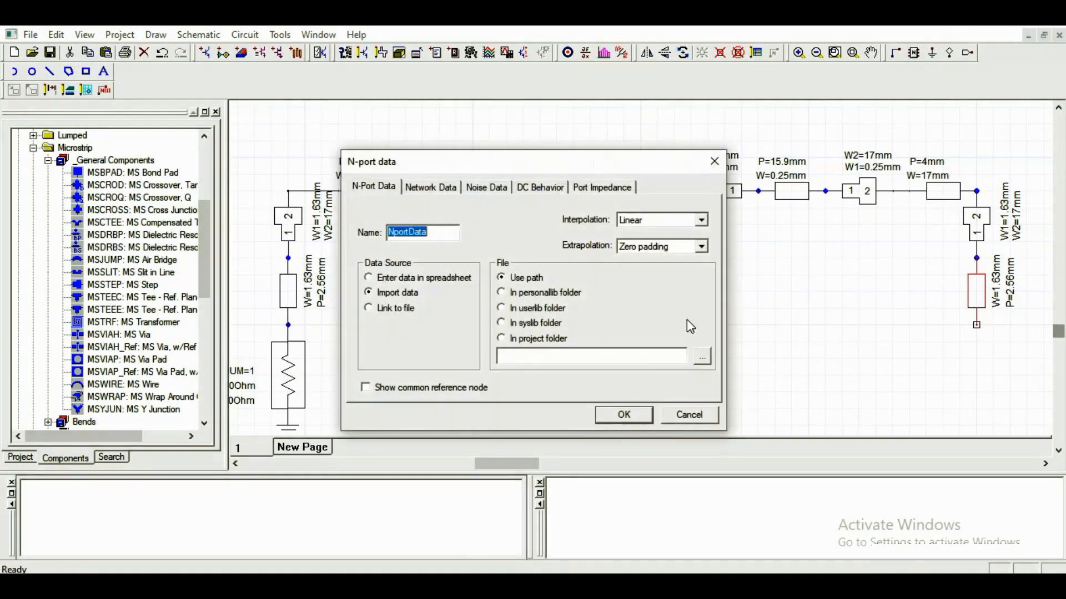
left_click(690, 414)
left_click(949, 52)
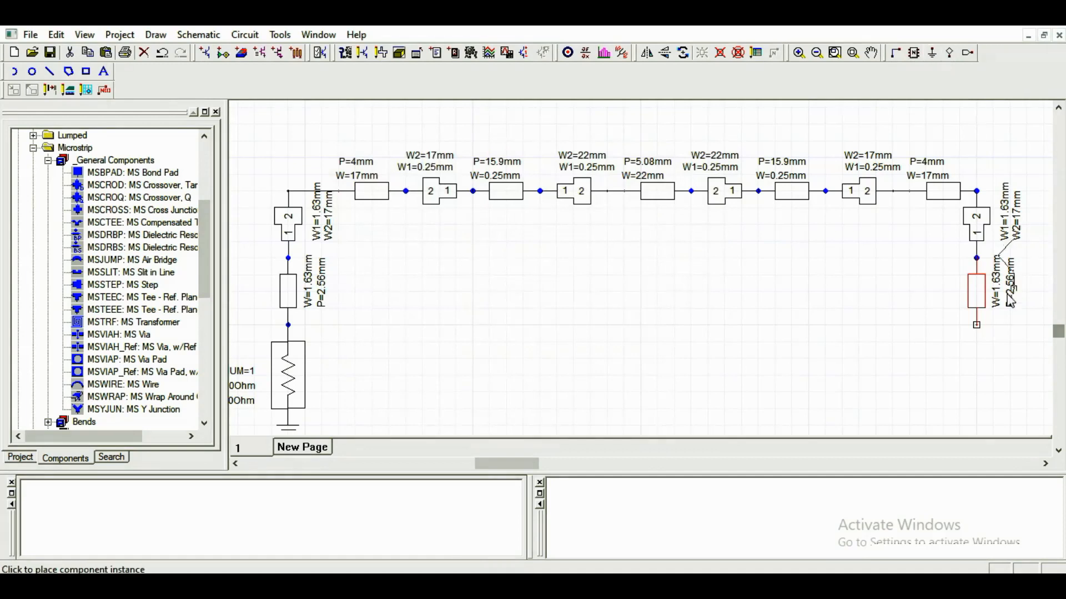
left_click(969, 402)
Step: Change Port2's symbol to Microwave Port and connect it to the free end of the last 2.56 mm line
double_click(968, 392)
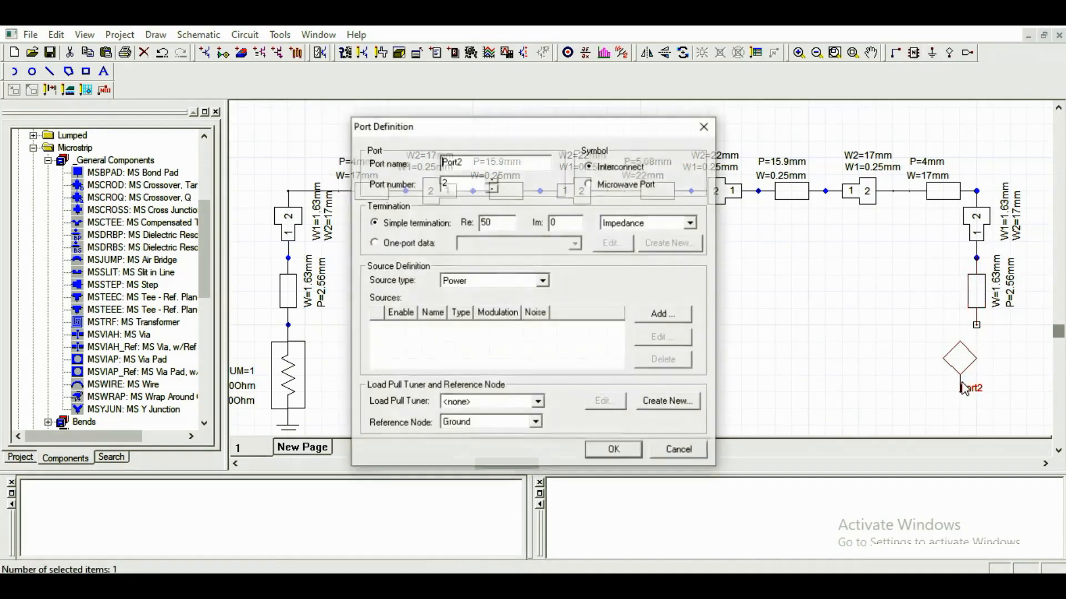
left_click(589, 183)
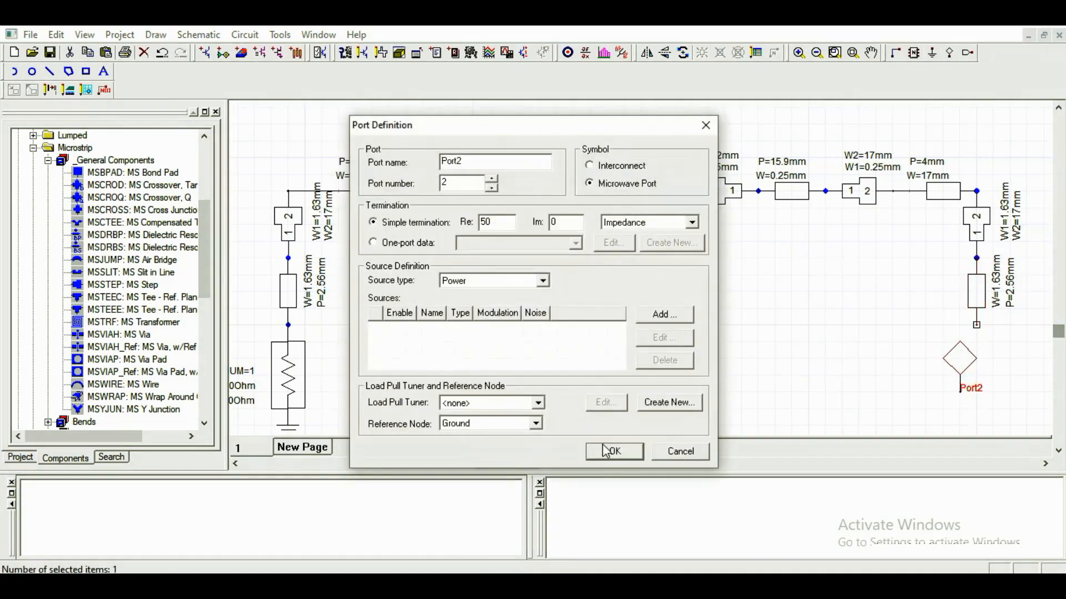
left_click(615, 451)
left_click_drag(959, 421, 977, 353)
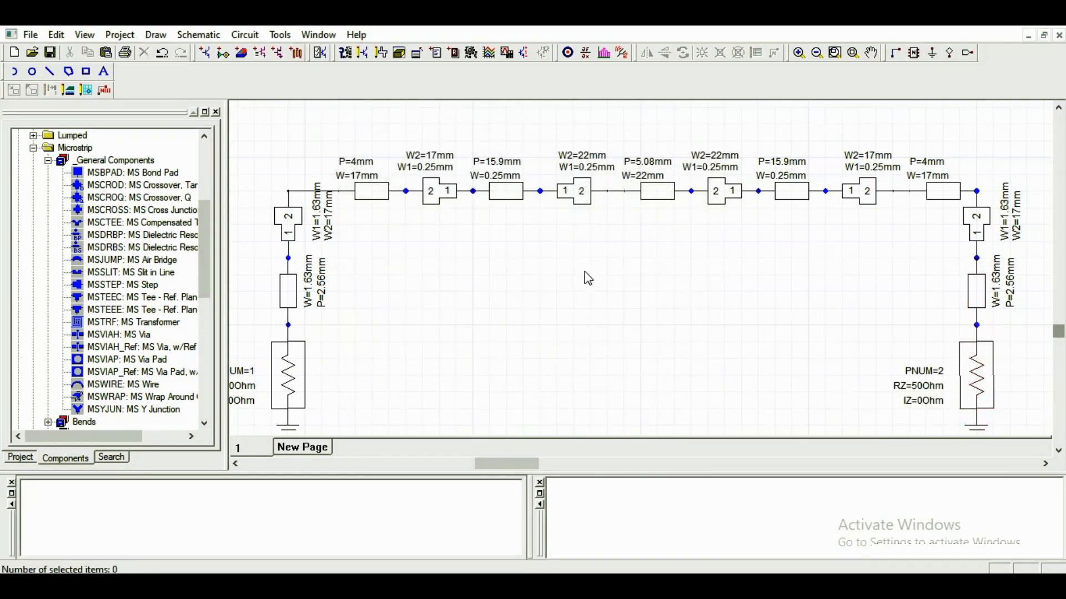
Step: Read the manual's formula for the step offset D and its list of W1, W2 and D values for each step
left_click(853, 53)
left_click(691, 274)
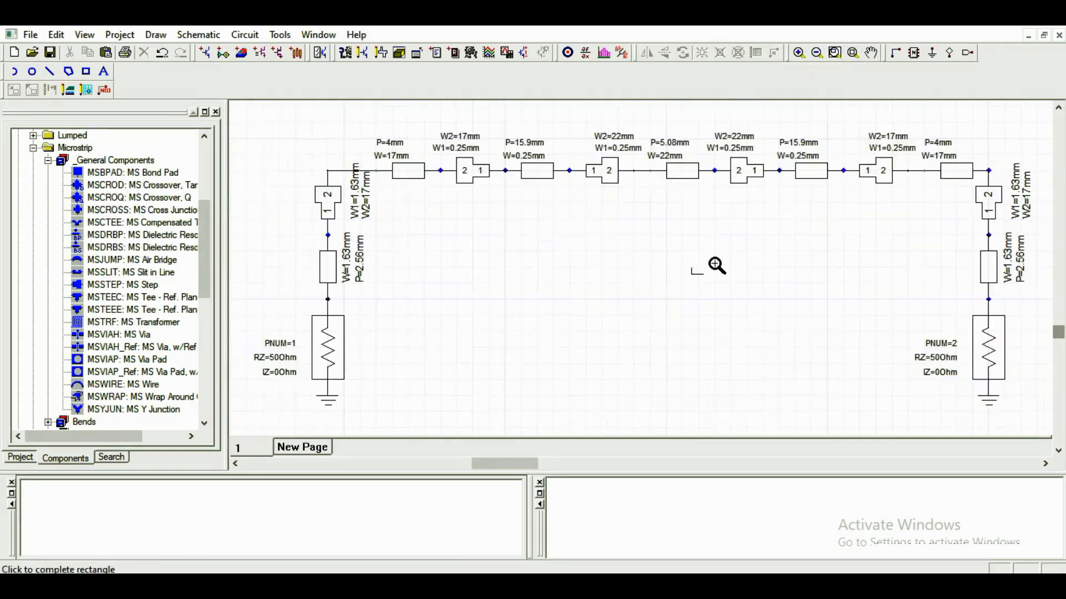
key("Escape")
left_click(18, 457)
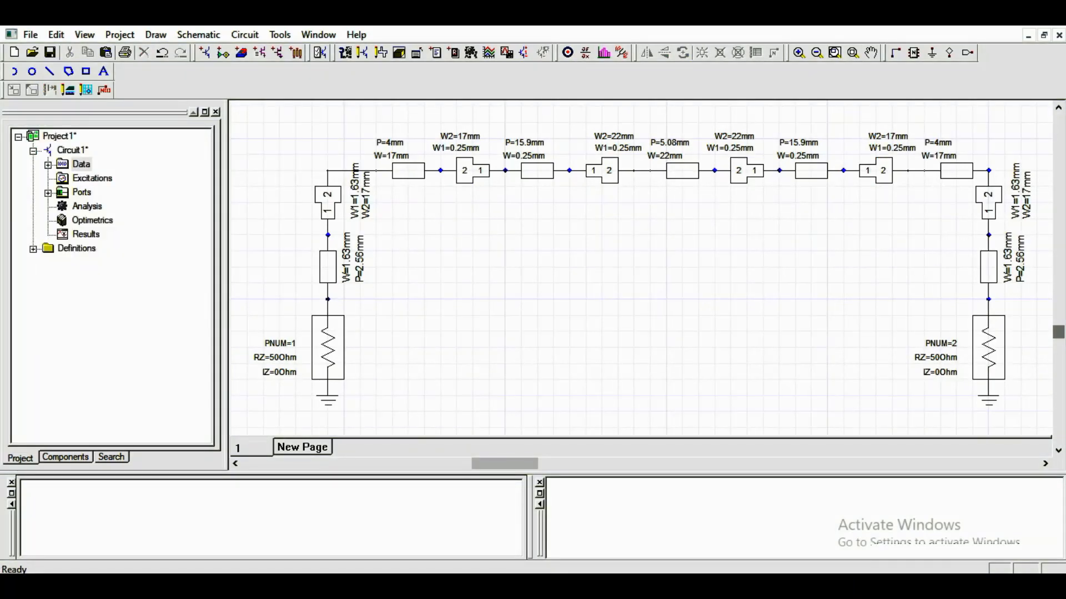
key("alt+Tab")
scroll(462, 273, "down", 15)
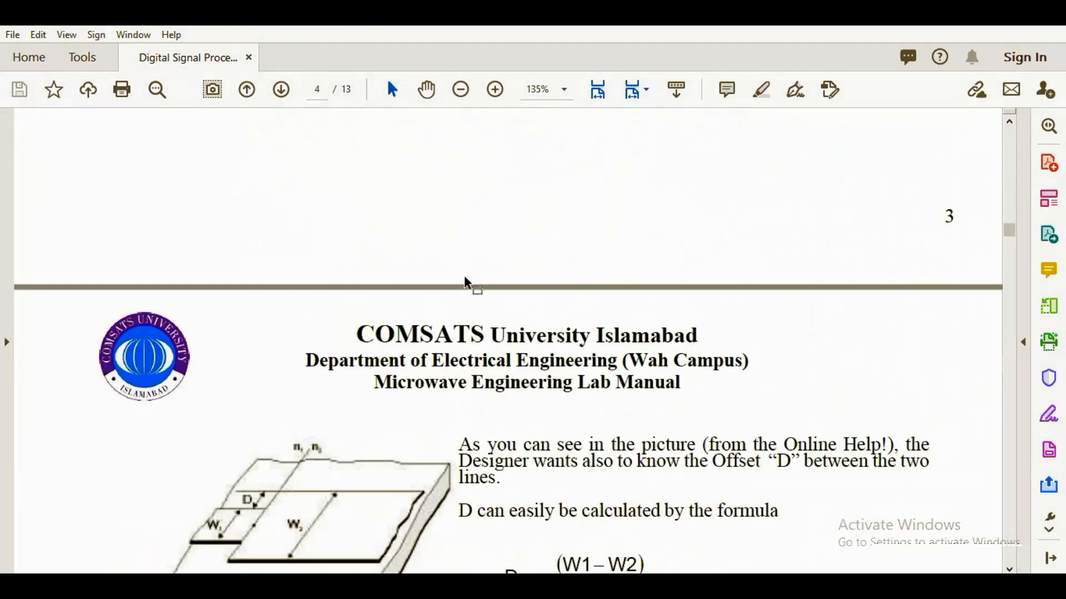
scroll(465, 283, "down", 5)
scroll(465, 276, "down", 1)
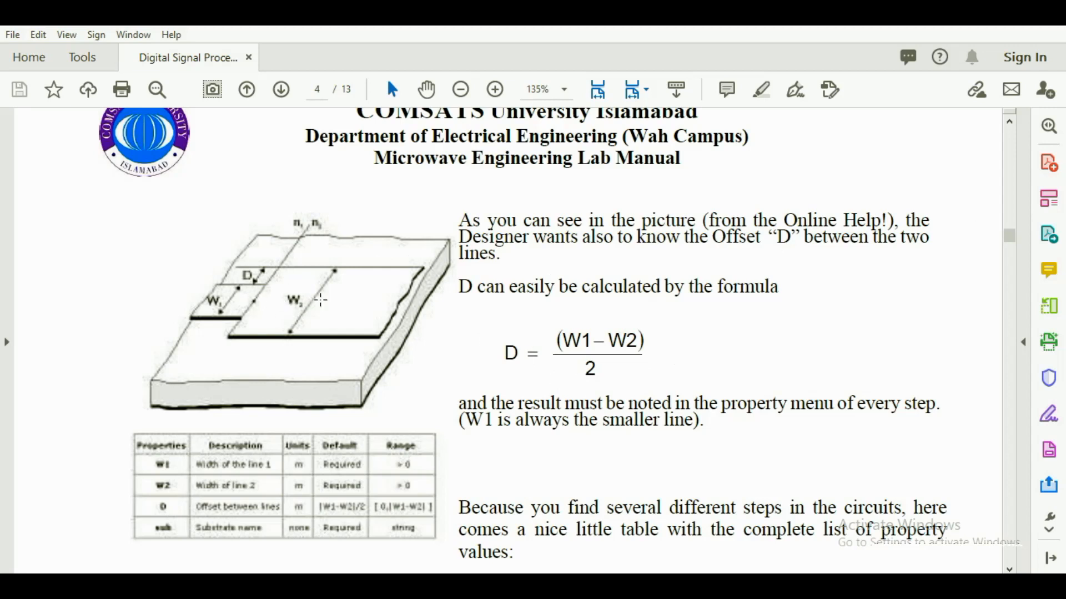
scroll(383, 300, "down", 1)
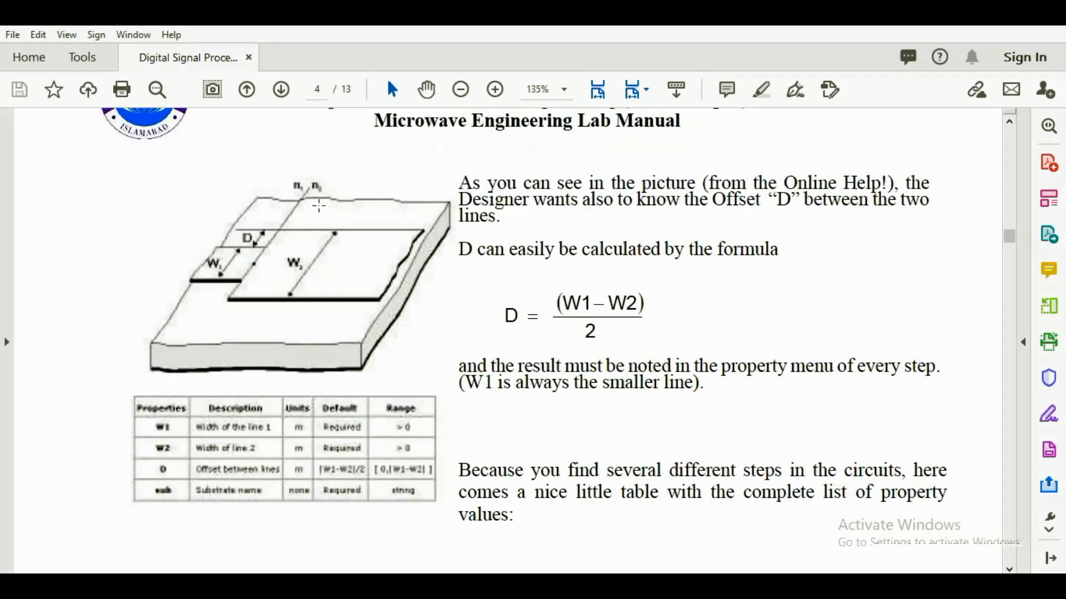
scroll(811, 362, "down", 7)
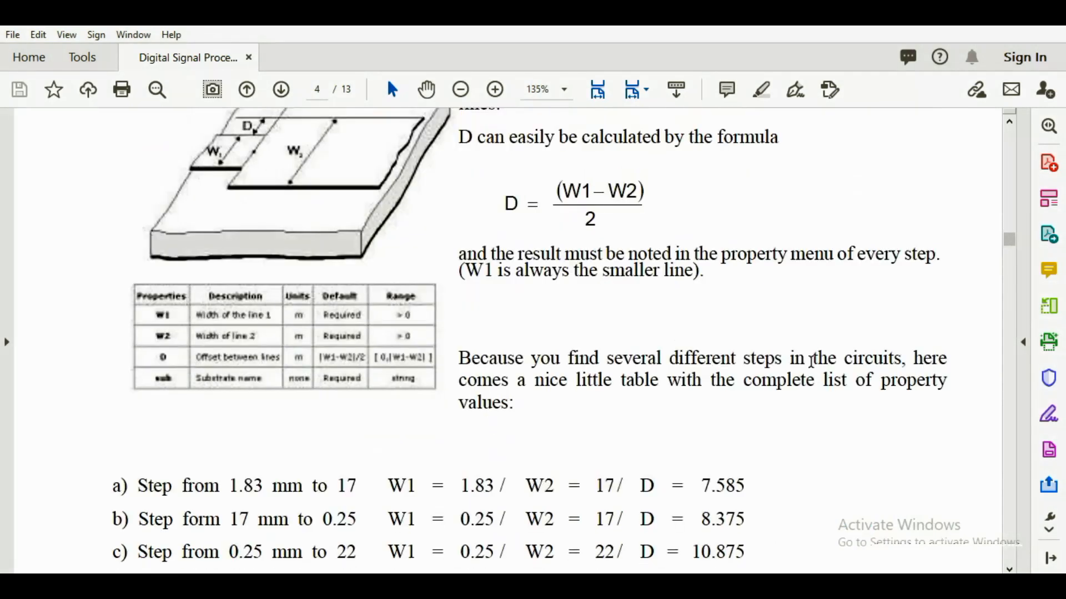
Step: Open the properties of the first W2=17mm, W1=0.25mm step and examine its MS Step help page for the offset D definition
key("alt+Tab")
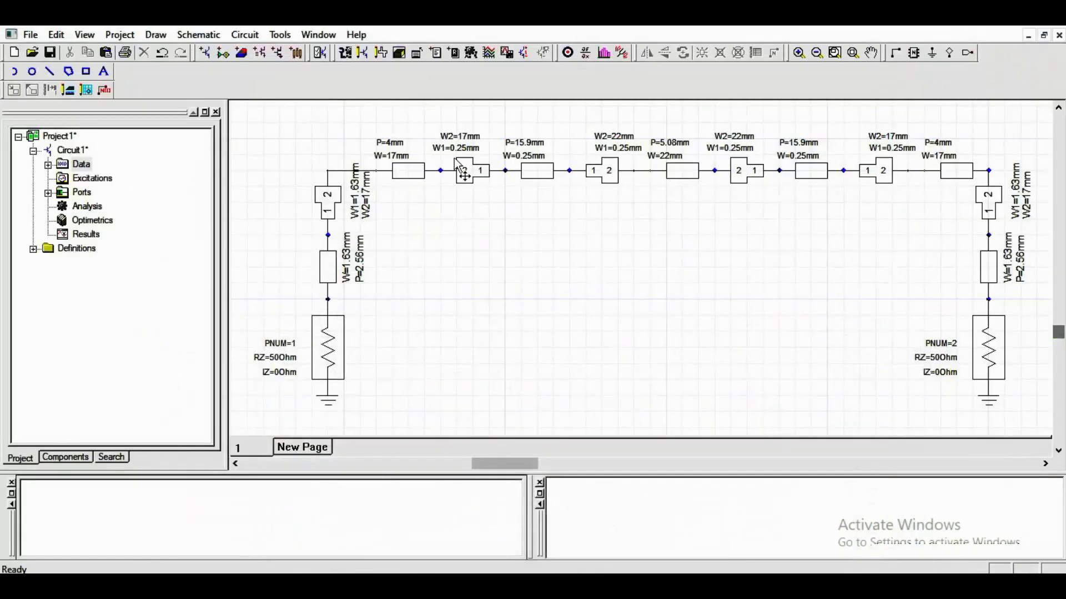
double_click(474, 173)
left_click(565, 407)
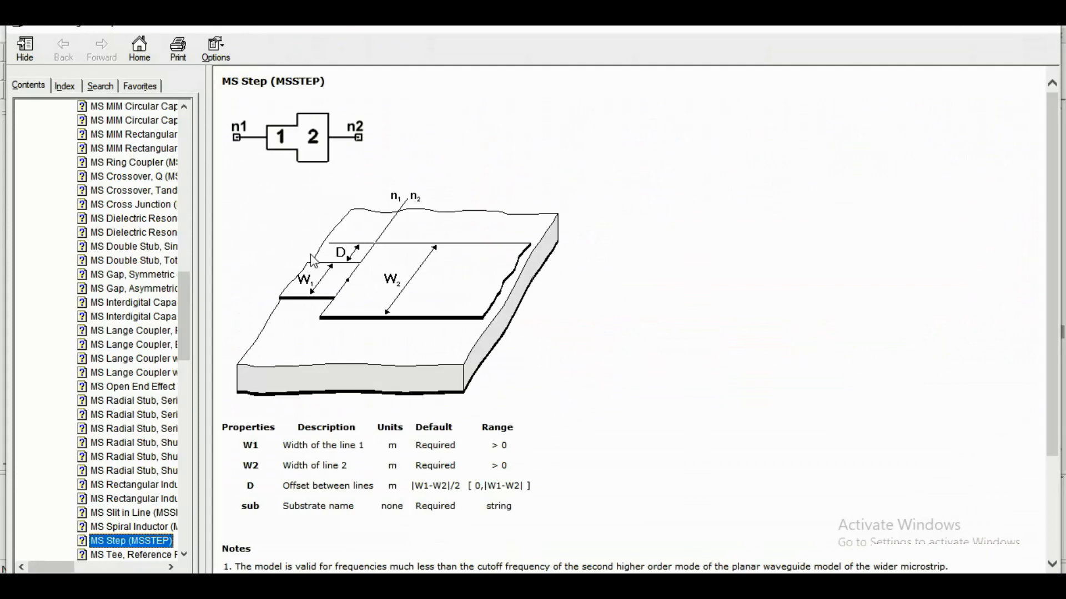
scroll(366, 291, "down", 3)
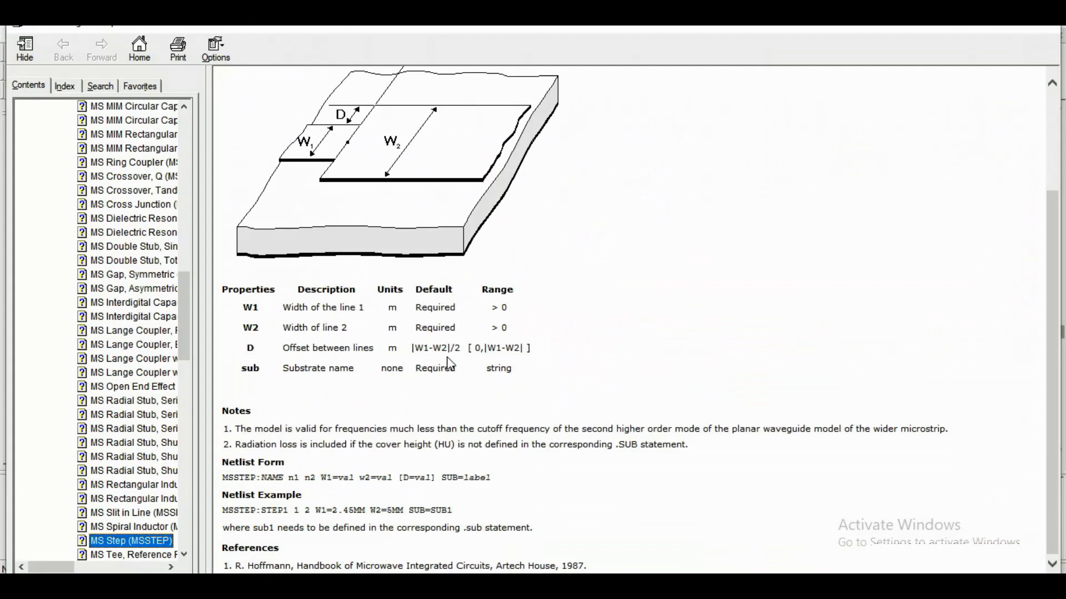
scroll(638, 355, "up", 3)
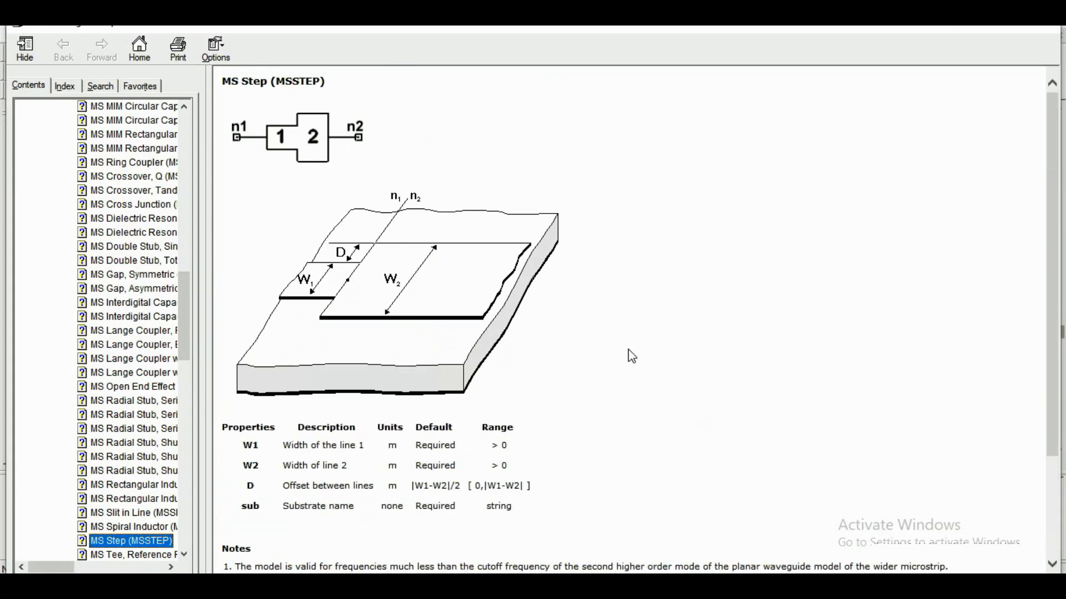
Step: Close the MS Step help page and the step's properties, and switch to the PDF manual in Adobe Acrobat Reader
left_click(1046, 31)
left_click(991, 520)
left_click(463, 586)
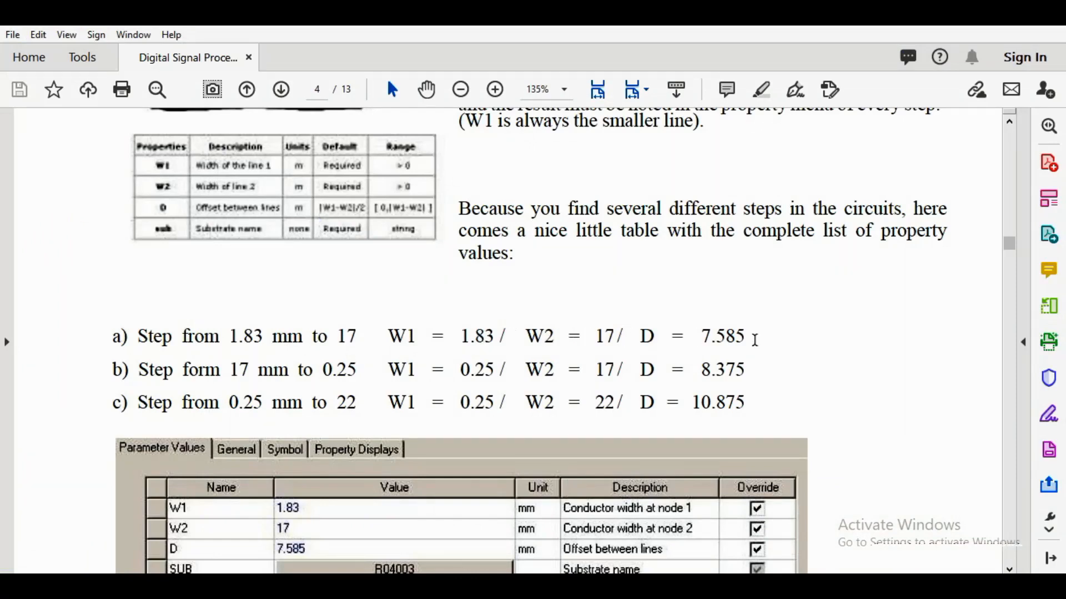
Step: Review the manual's W1, W2 and D values for steps a, b and c, and the example property menu for Step a
scroll(742, 394, "down", 1)
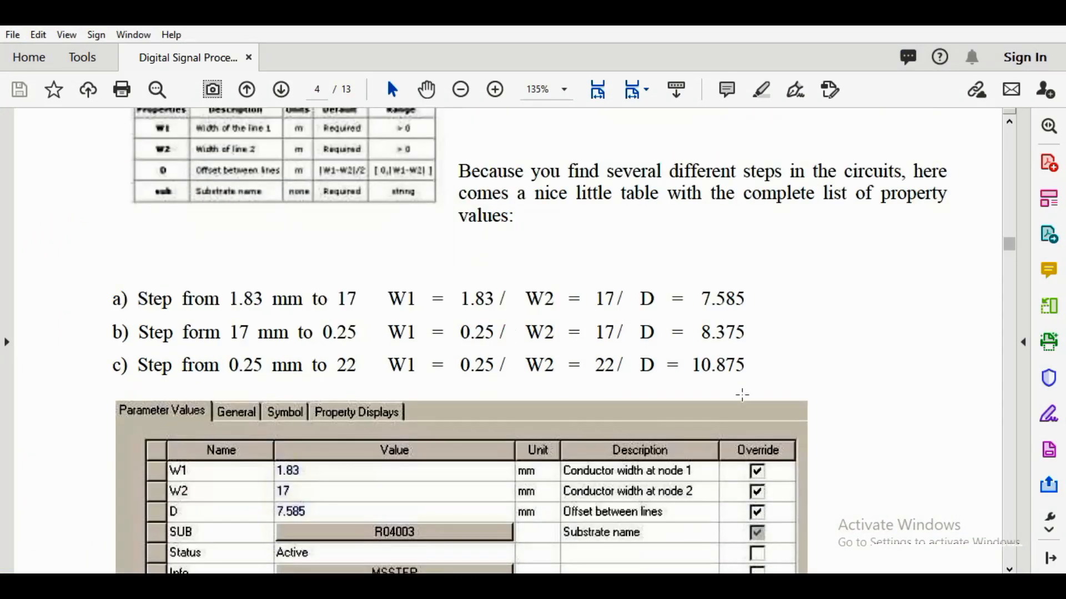
scroll(743, 395, "up", 1)
scroll(743, 395, "down", 3)
scroll(743, 395, "up", 1)
scroll(743, 395, "up", 1)
scroll(565, 238, "up", 2)
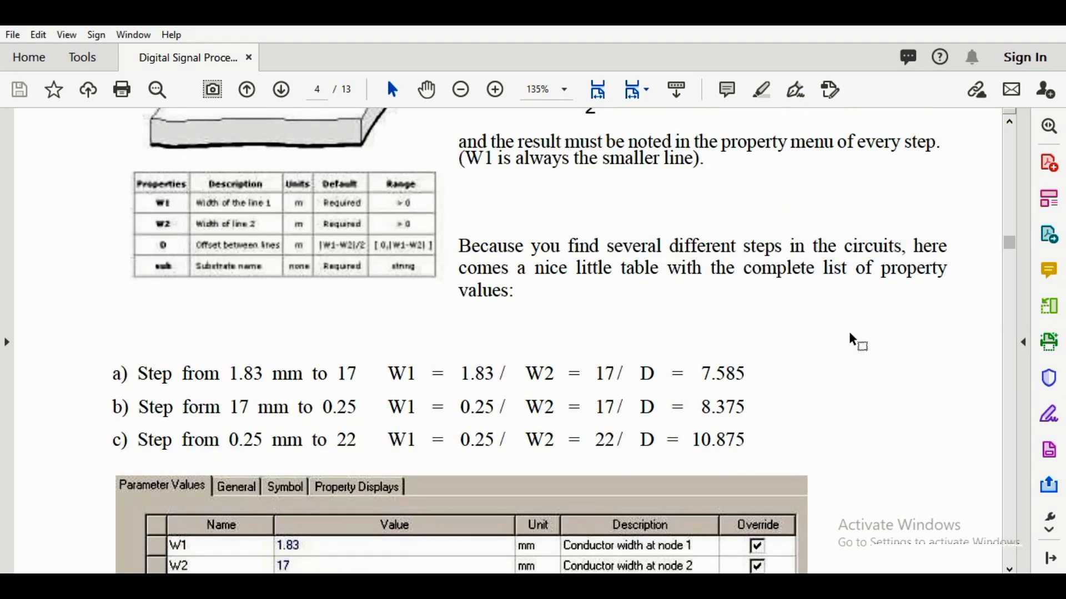
scroll(576, 344, "up", 1)
scroll(574, 337, "down", 3)
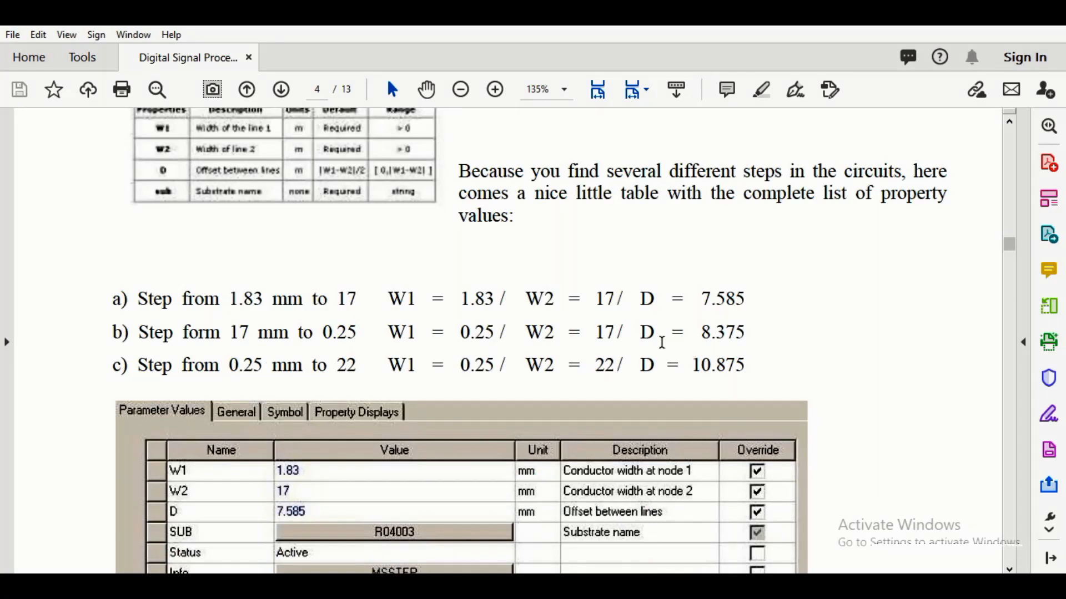
scroll(735, 340, "down", 3)
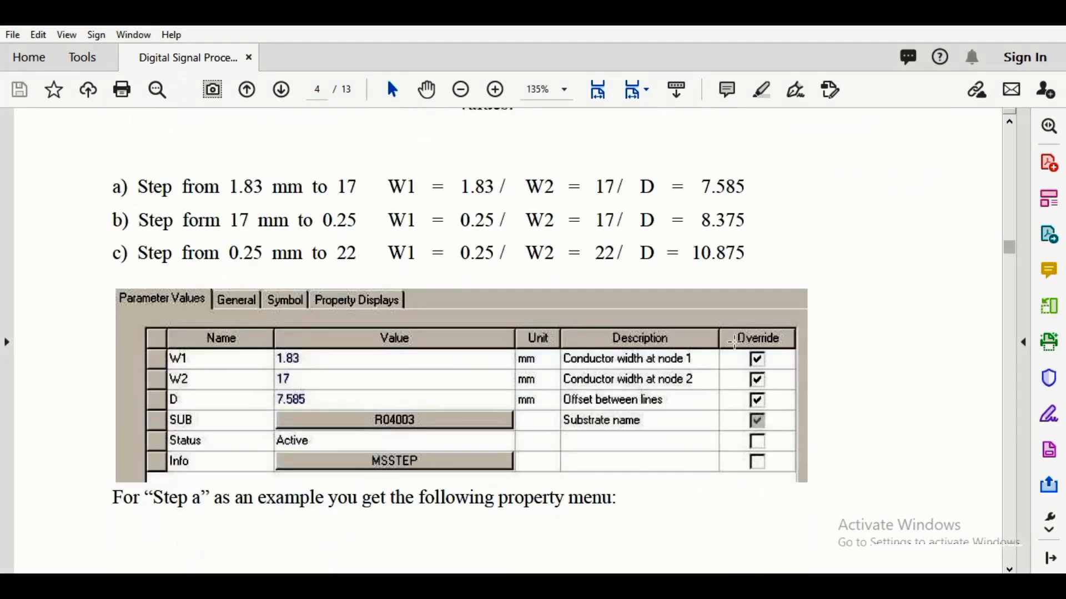
scroll(883, 375, "down", 2)
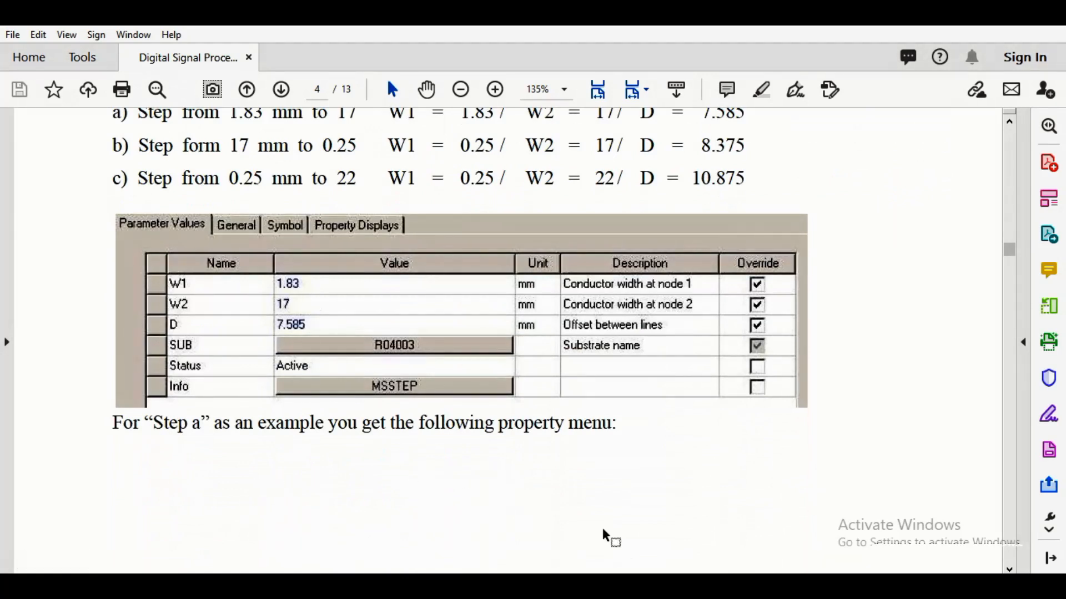
Step: Switch to Ansoft Designer and check the W1, W2 and D parameters of the first two width steps from port 1 against the PDF table
key("alt+Tab")
double_click(328, 204)
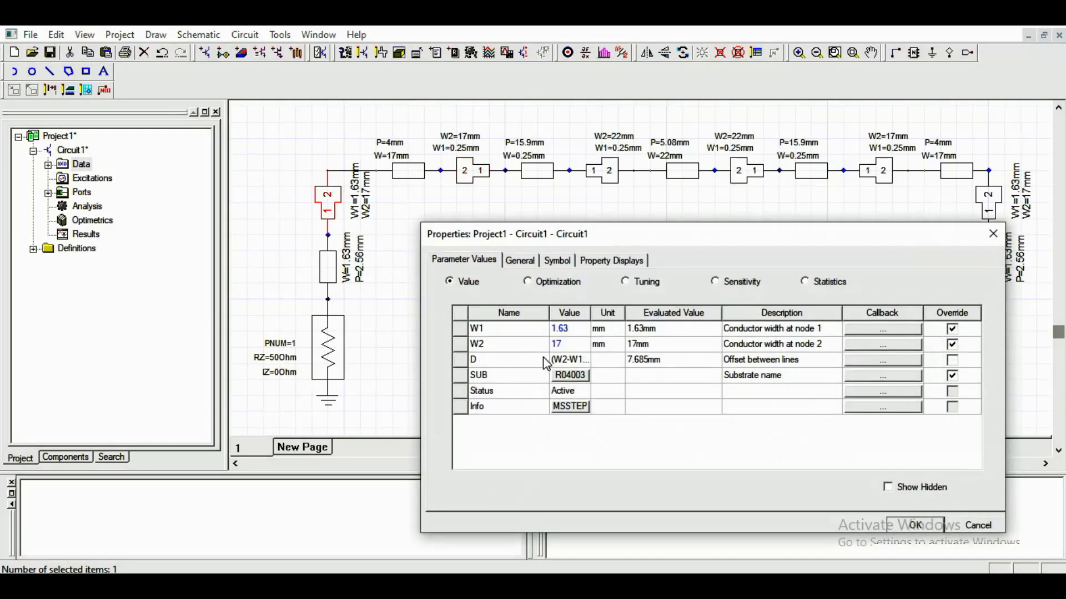
left_click_drag(591, 312, 627, 312)
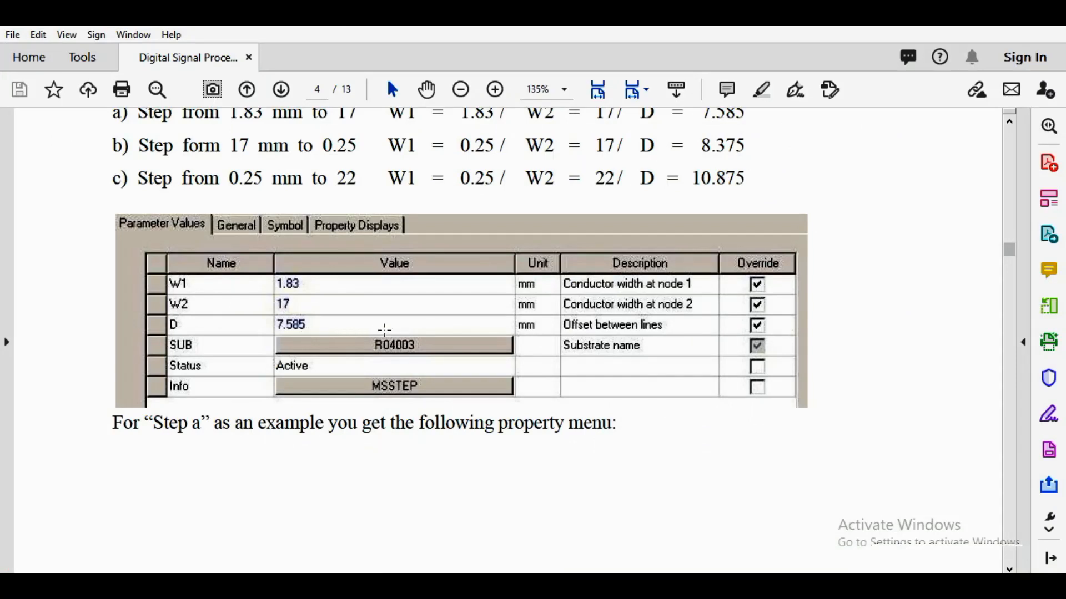
scroll(385, 329, "up", 1)
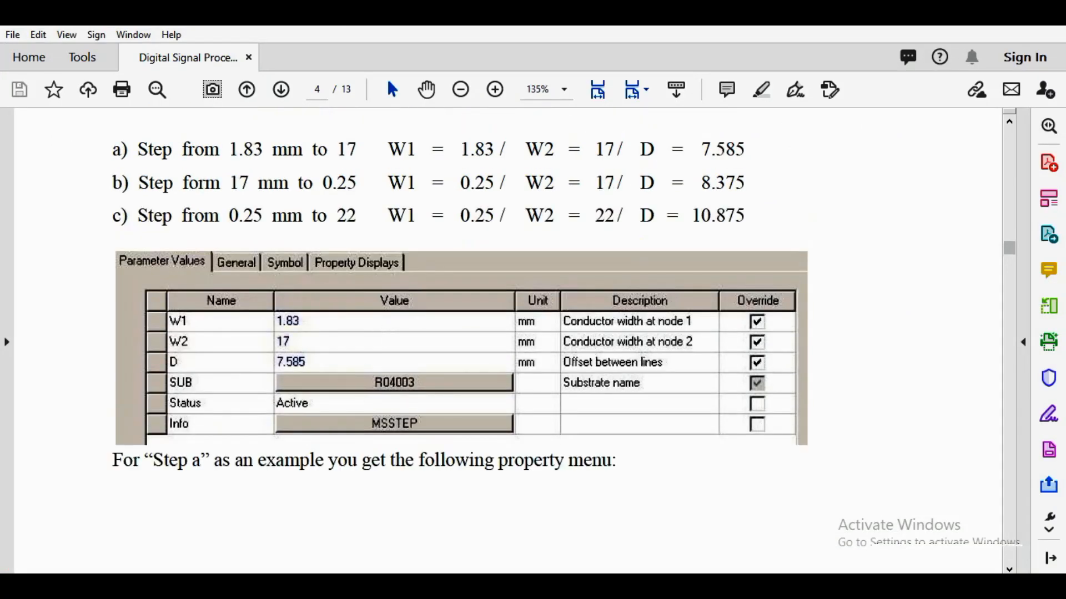
key("alt+Tab")
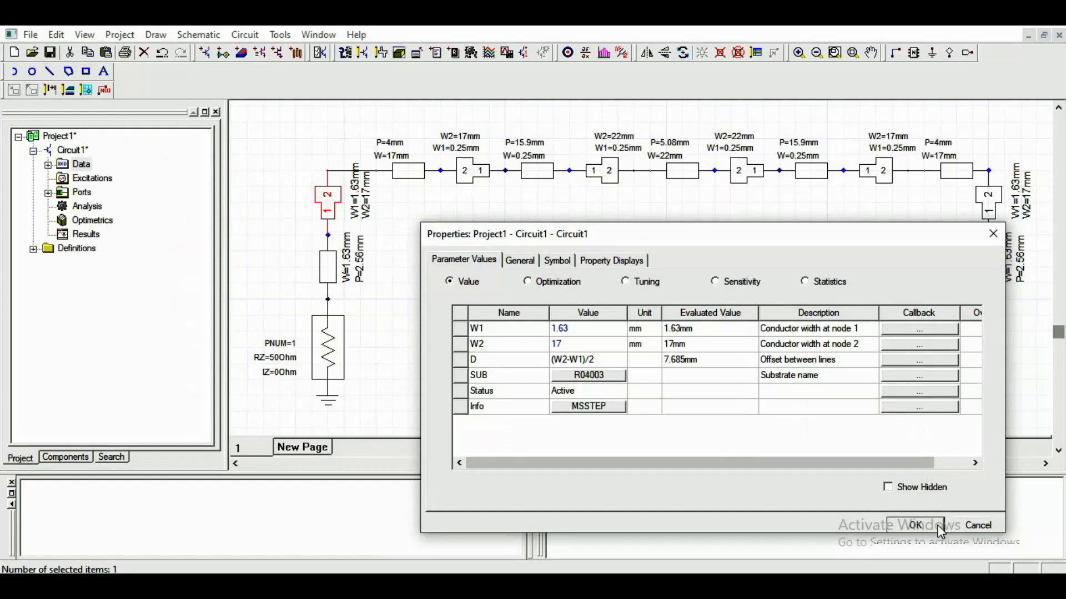
left_click(967, 523)
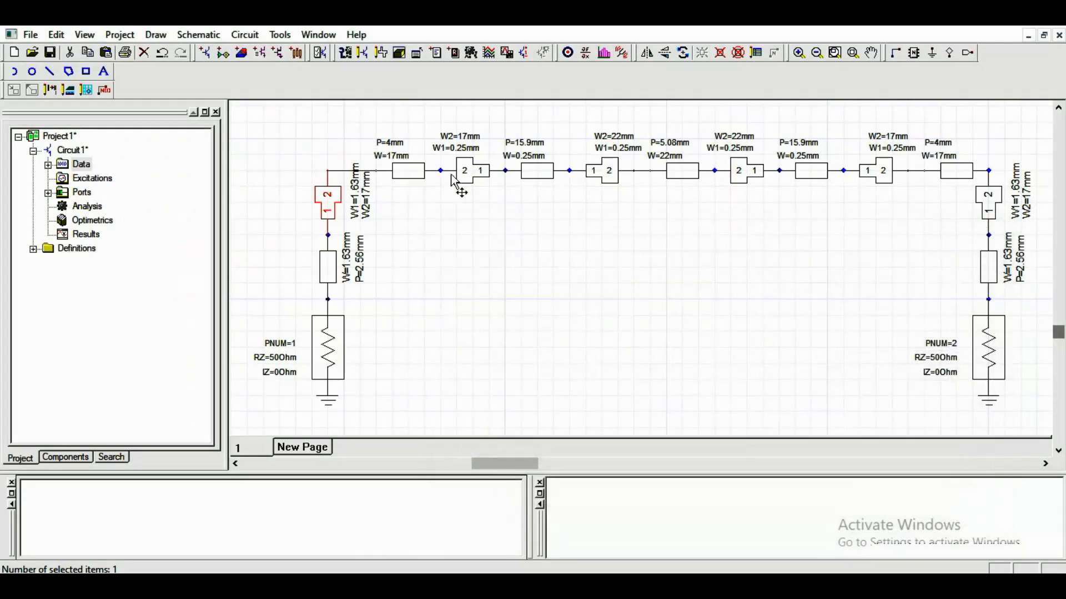
double_click(471, 172)
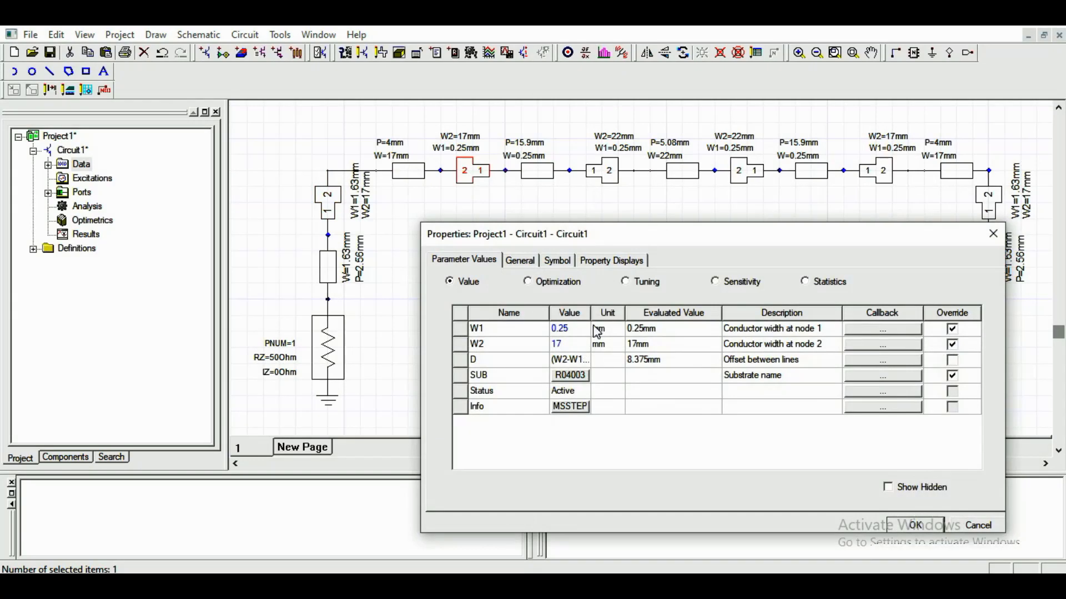
left_click_drag(589, 313, 633, 313)
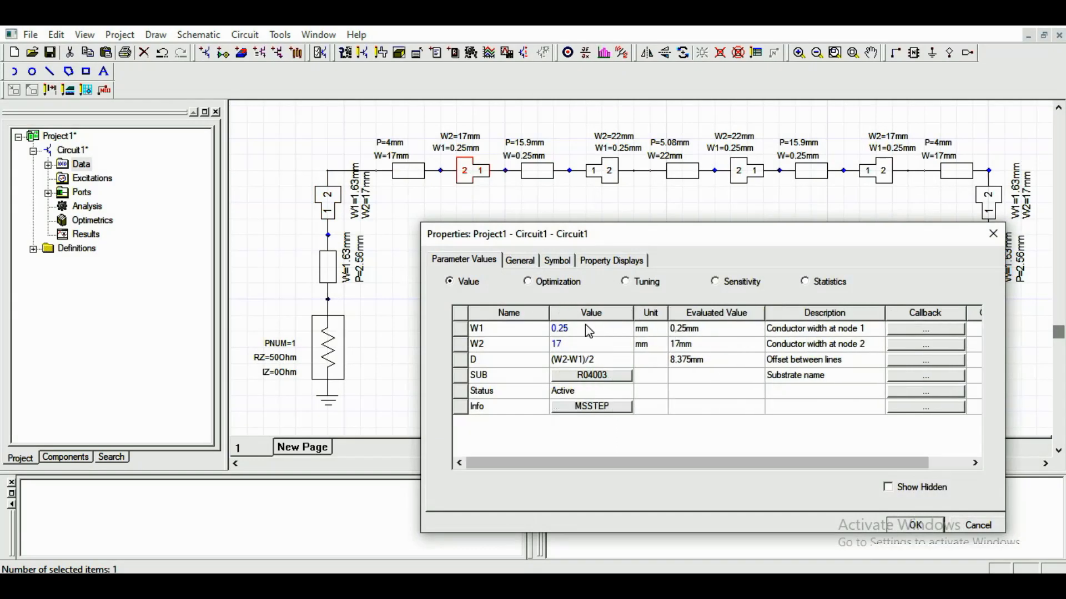
left_click(979, 525)
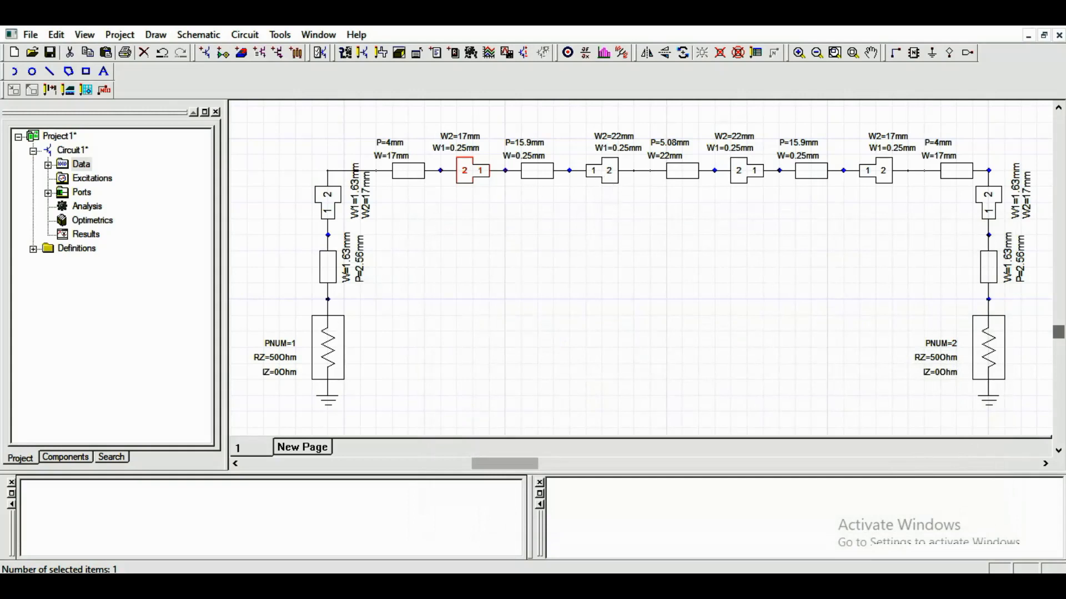
Step: Switch to the PDF and review the line and step widths in the reference schematic and the step property list
key("alt+Tab")
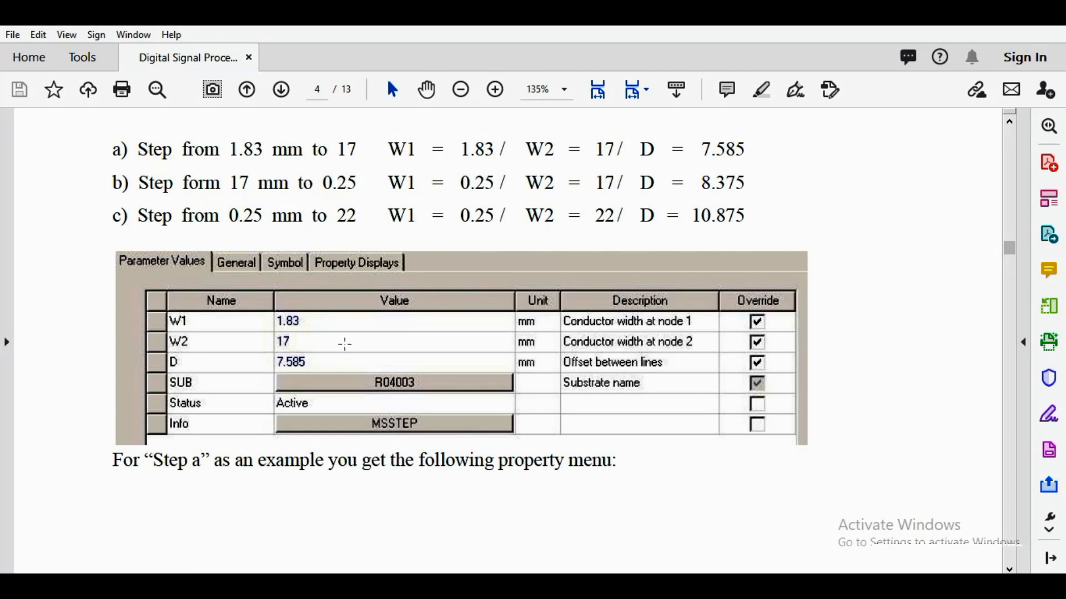
scroll(366, 336, "up", 10)
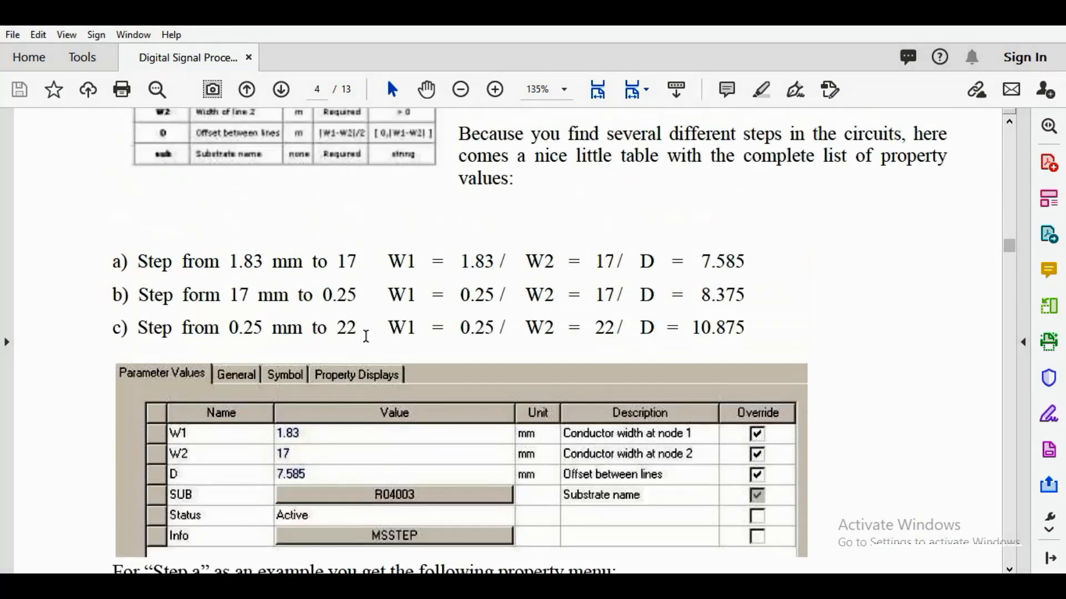
scroll(366, 335, "up", 8)
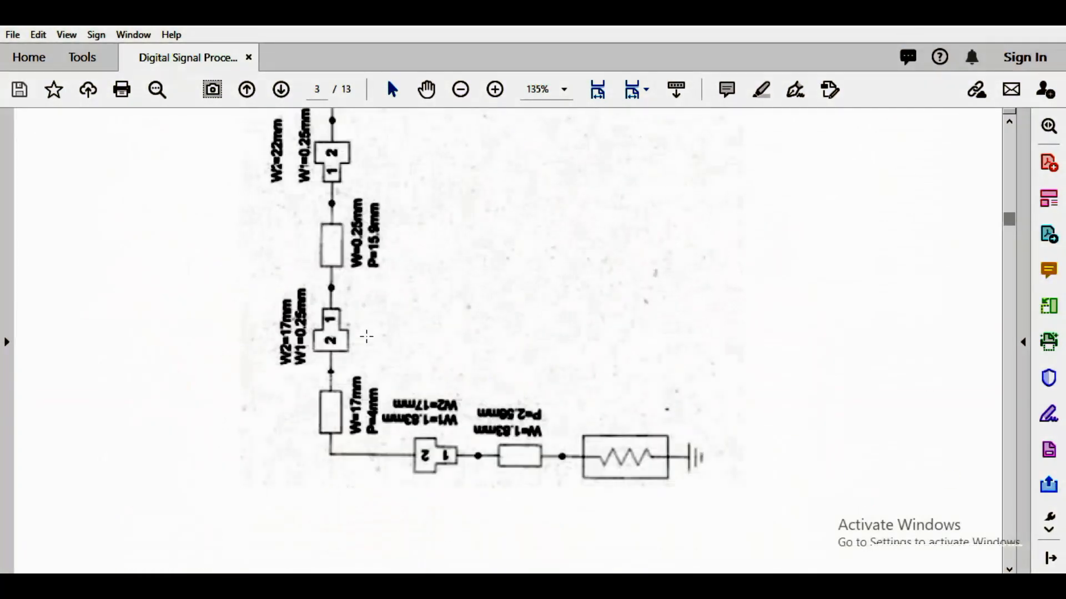
scroll(415, 427, "up", 5)
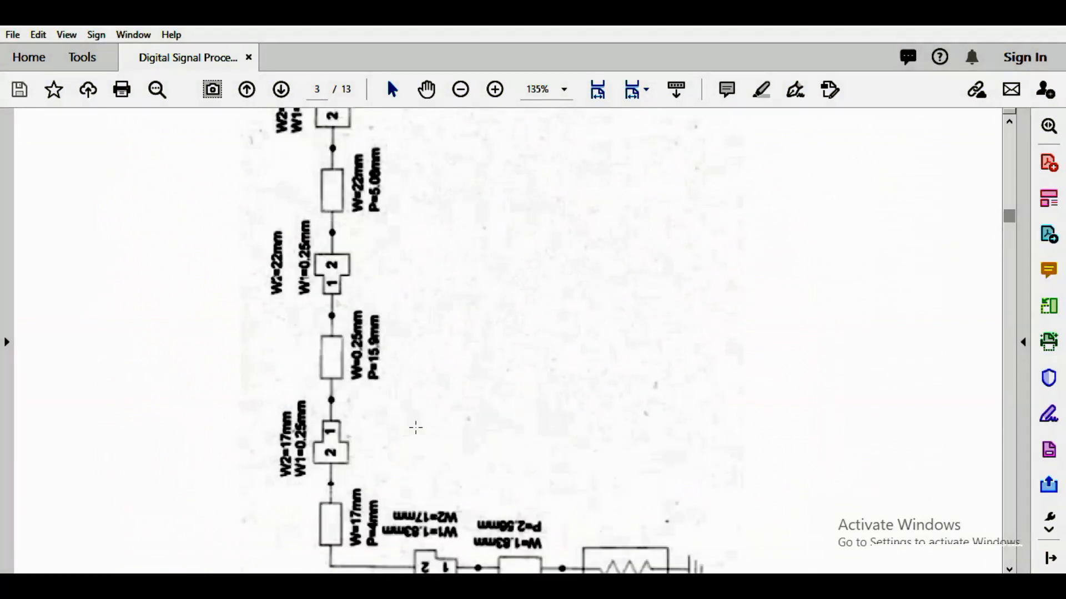
scroll(415, 427, "down", 10)
scroll(414, 436, "down", 8)
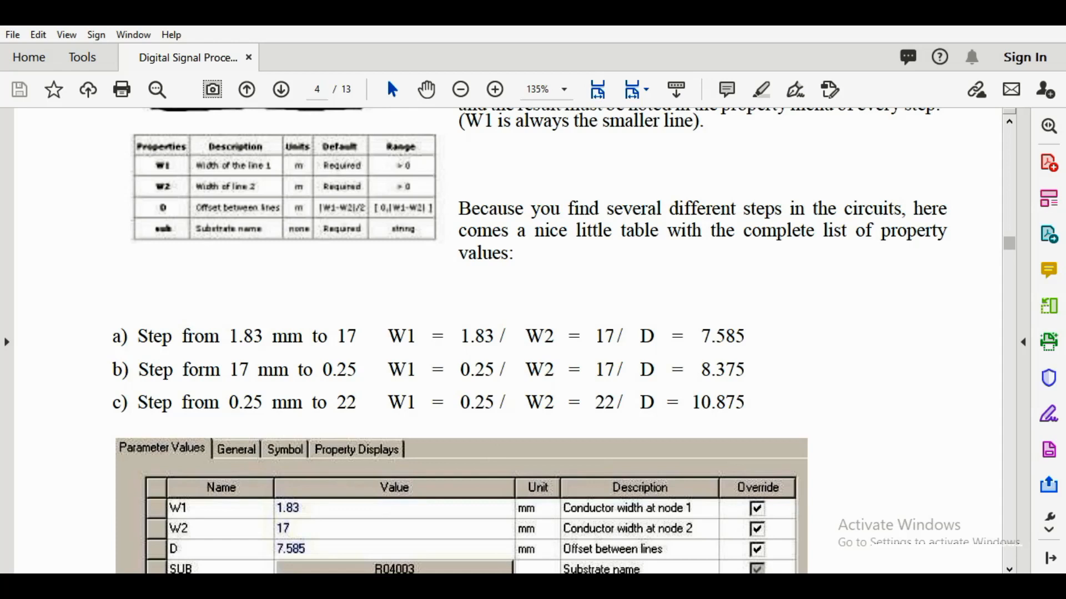
Step: Switch to Ansoft Designer and set the conductor width W of the line above port 1 to 1.83 mm
left_click(356, 587)
double_click(331, 262)
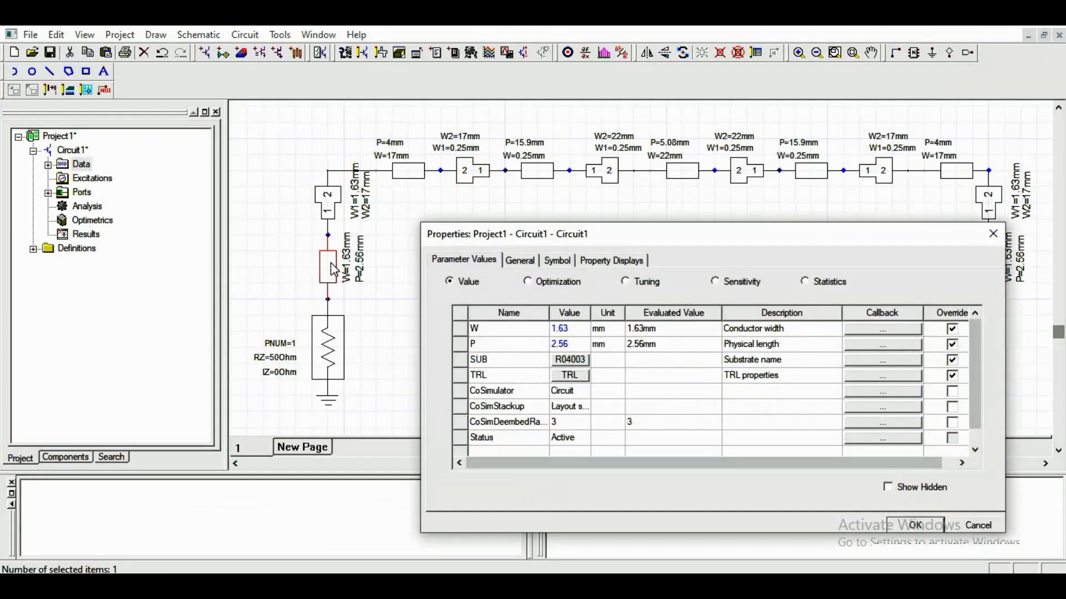
left_click(572, 329)
left_click(572, 329)
left_click(562, 329)
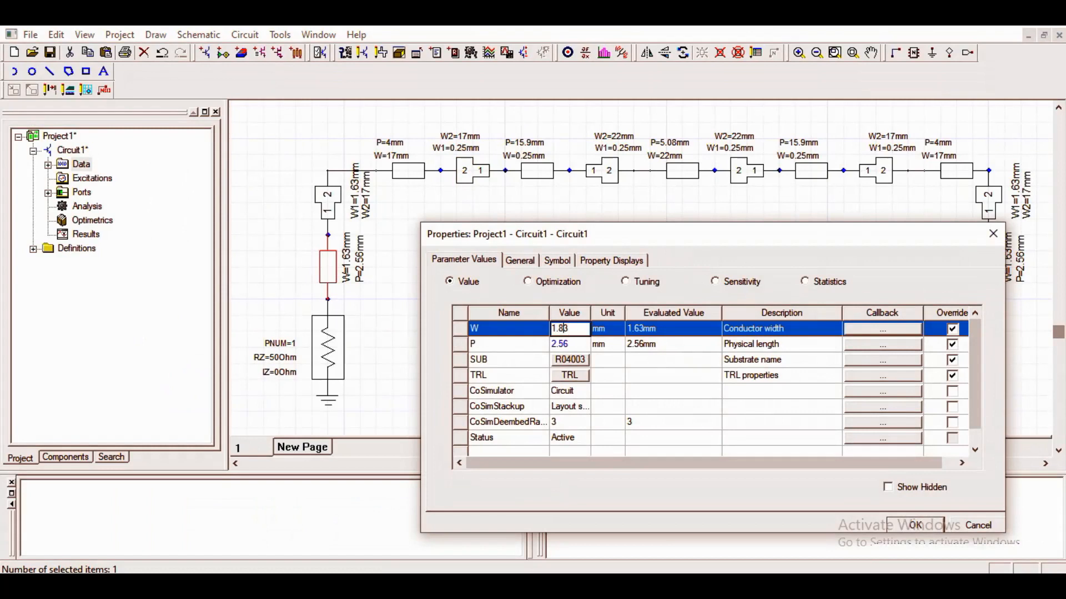
left_click(916, 524)
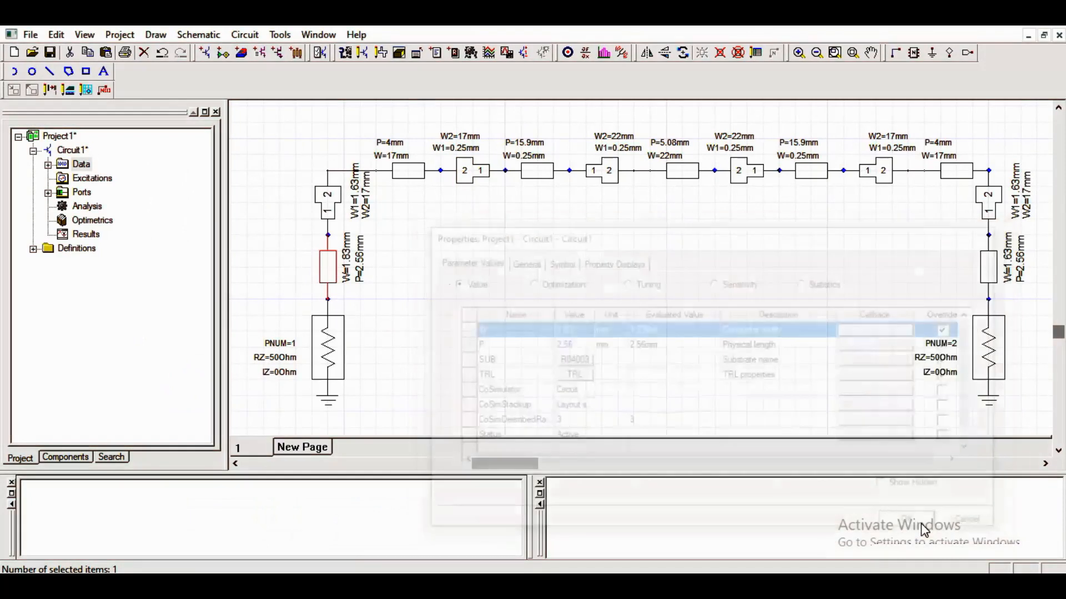
Step: Set W1 of the width step connected to the line above port 1 to 1.83 mm
double_click(328, 203)
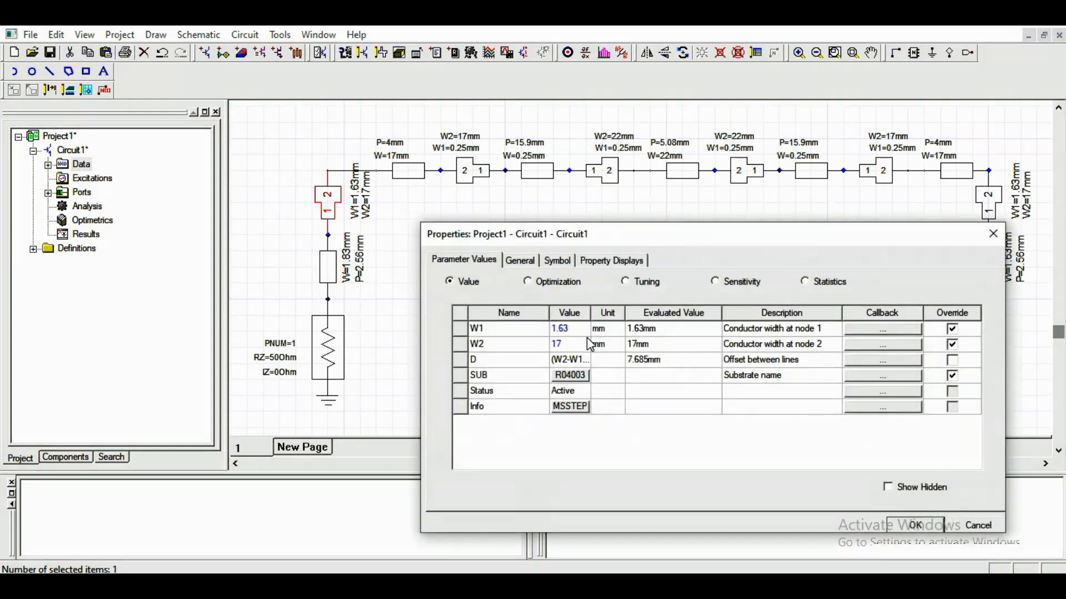
left_click(566, 329)
left_click(565, 330)
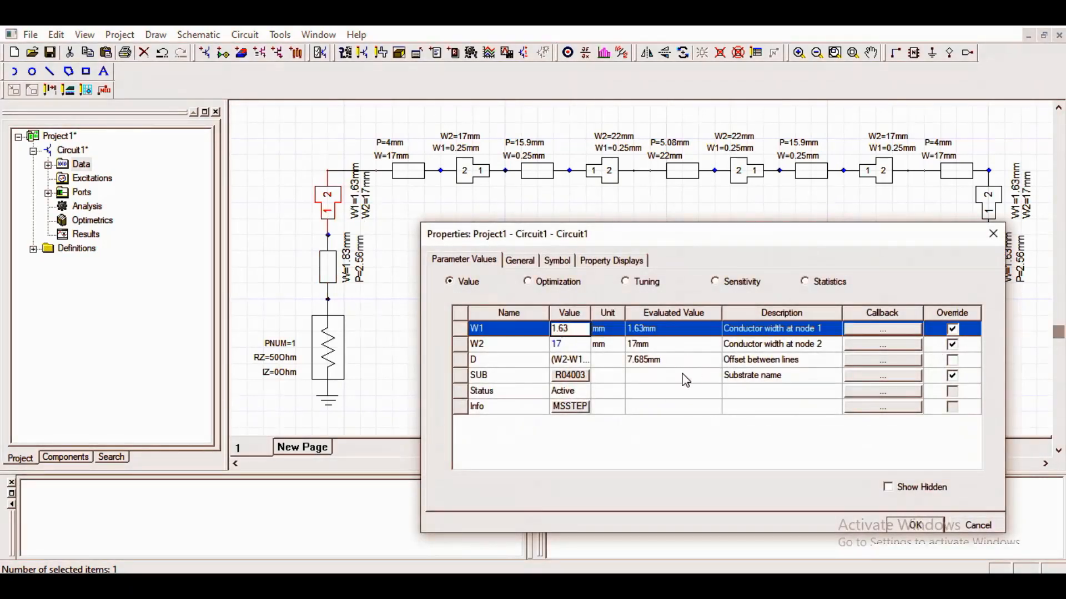
type("8")
left_click(616, 381)
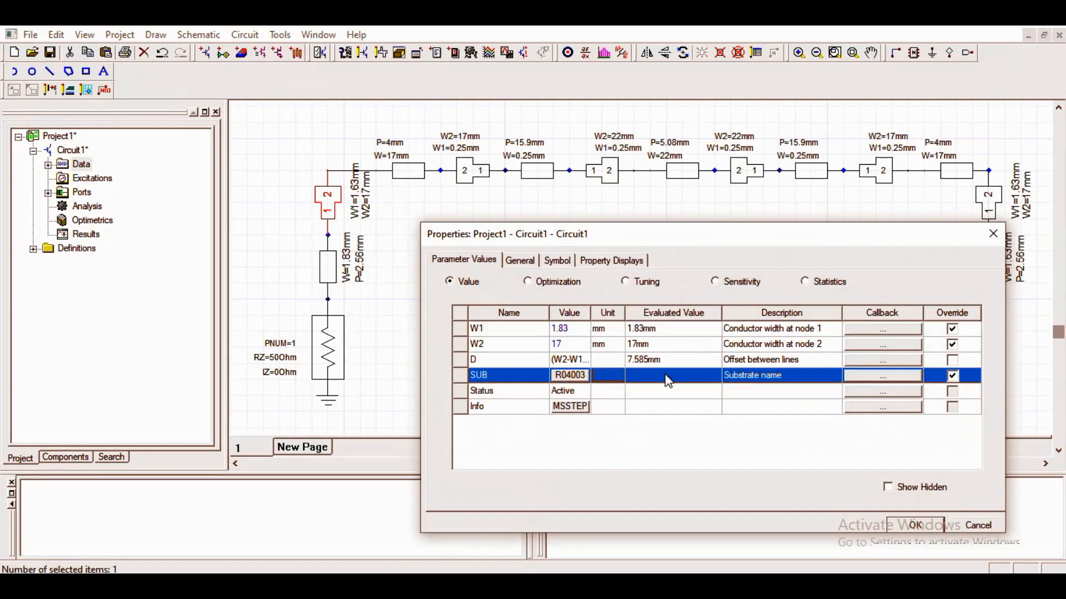
left_click(914, 525)
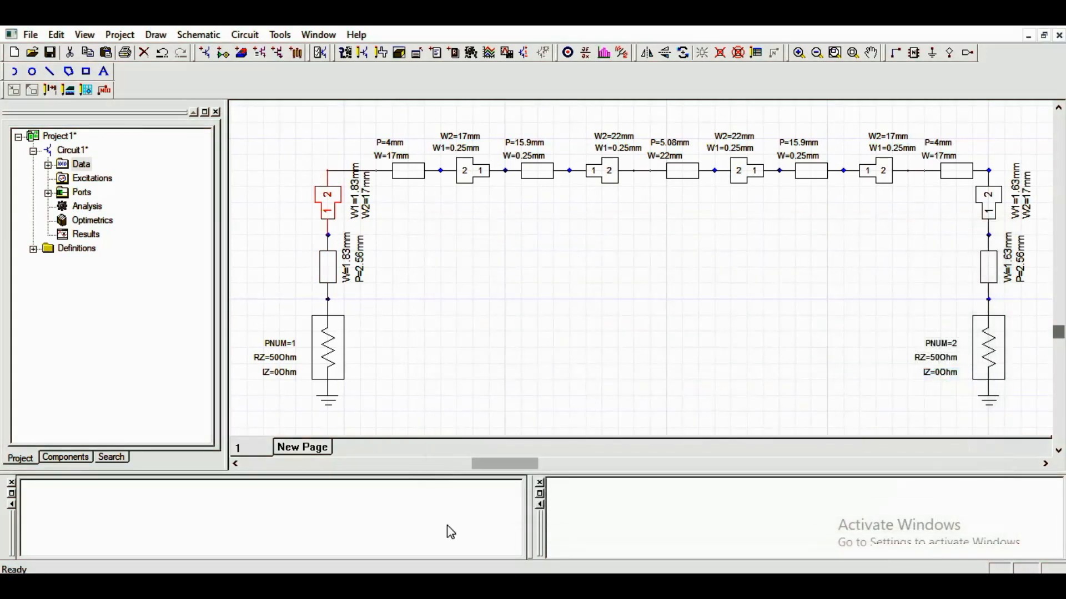
Step: Consult the PDF's step list, and inspect the parameters of the second width step from port 1 in Ansoft Designer
left_click(518, 586)
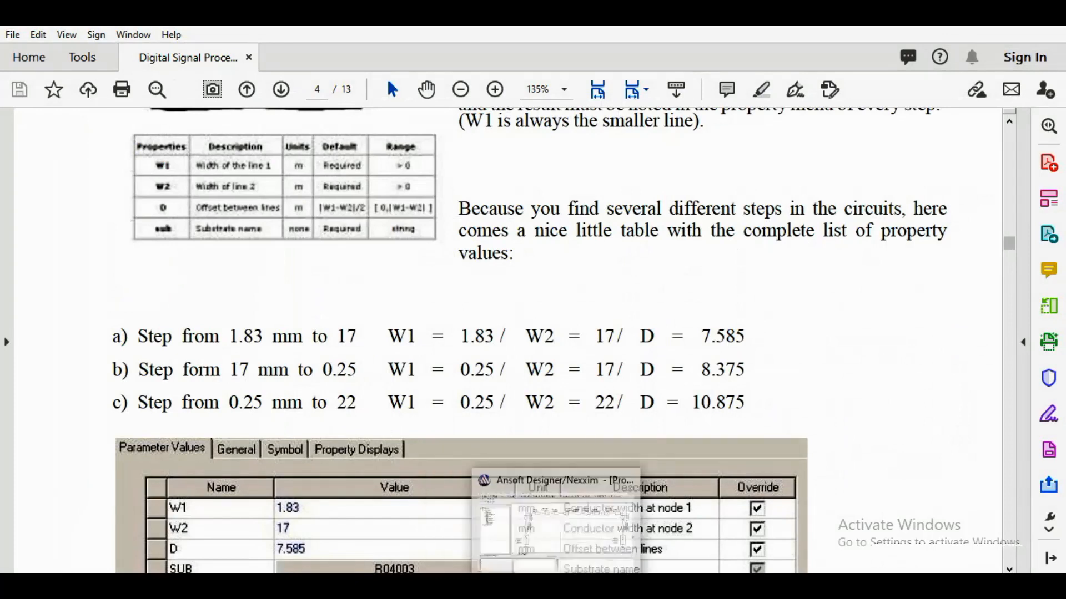
left_click(519, 586)
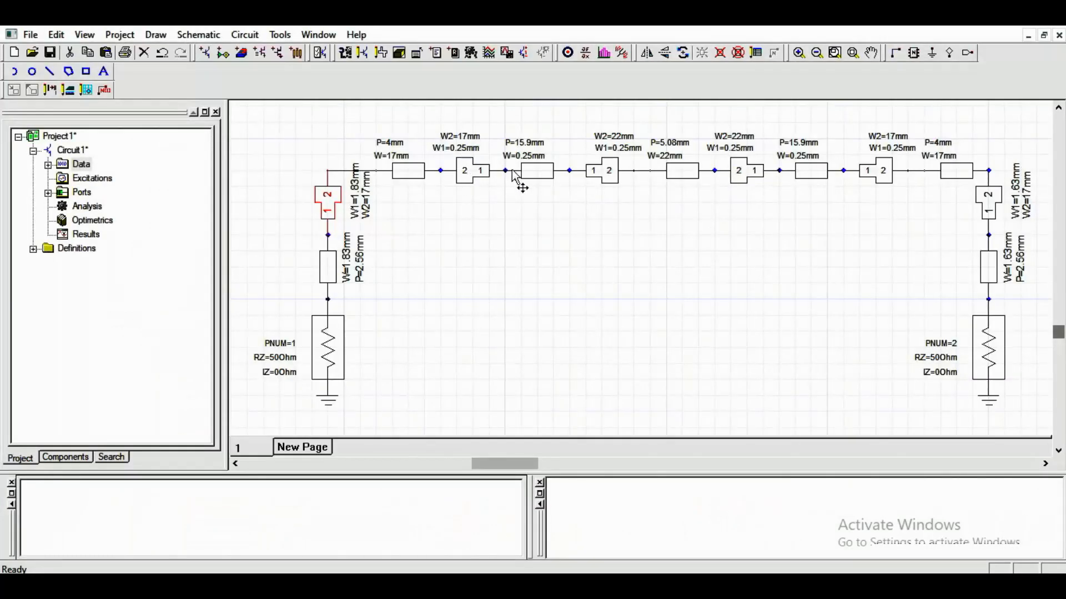
left_click(475, 173)
double_click(476, 176)
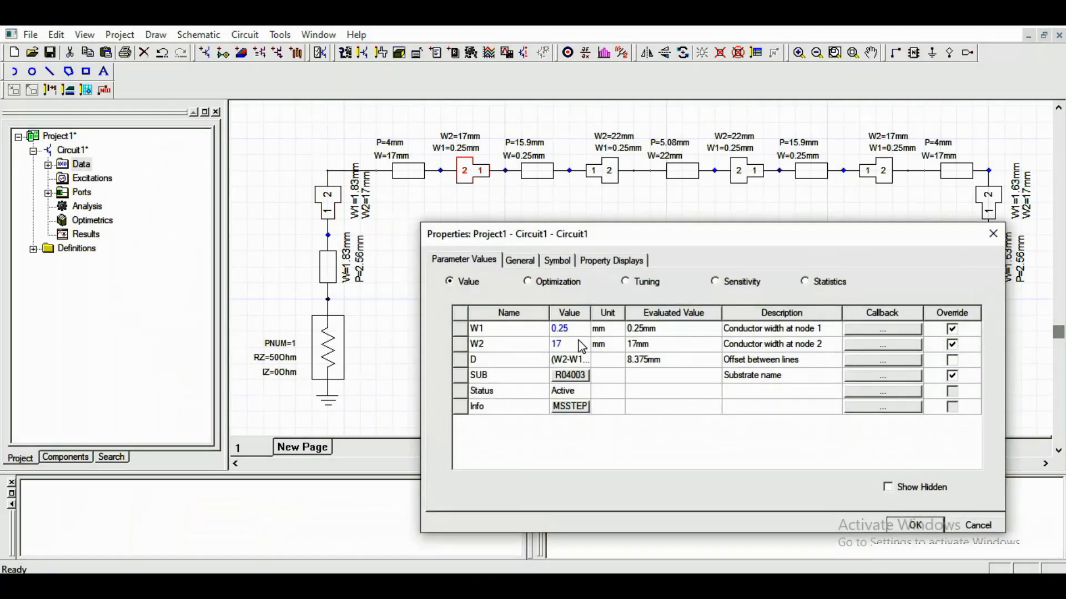
left_click(932, 527)
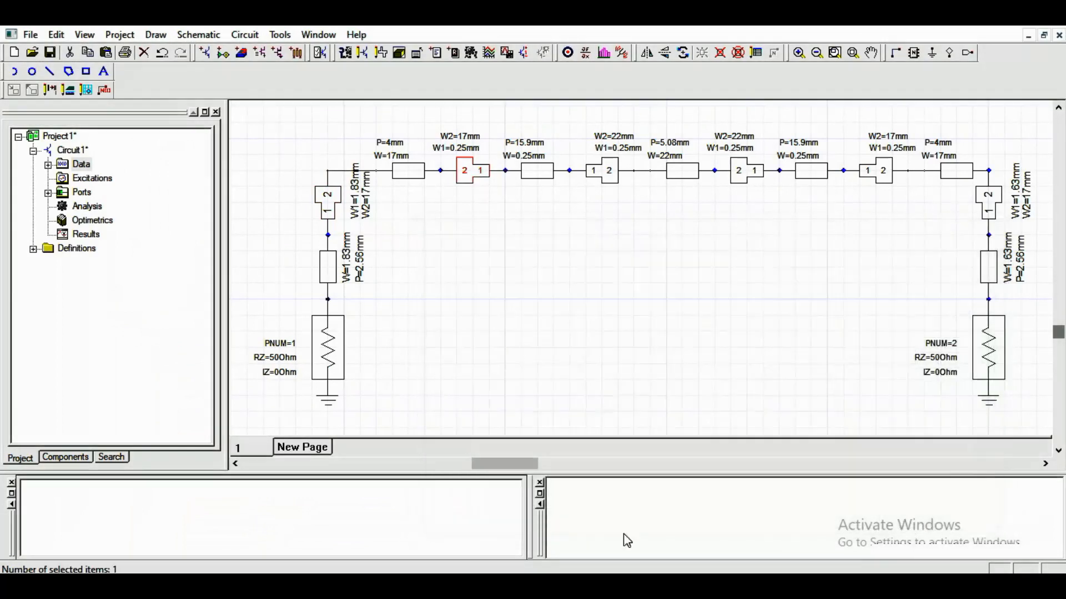
Step: Compare the parameters of the third width step from port 1 with row c and the example property menu in the PDF
left_click(600, 585)
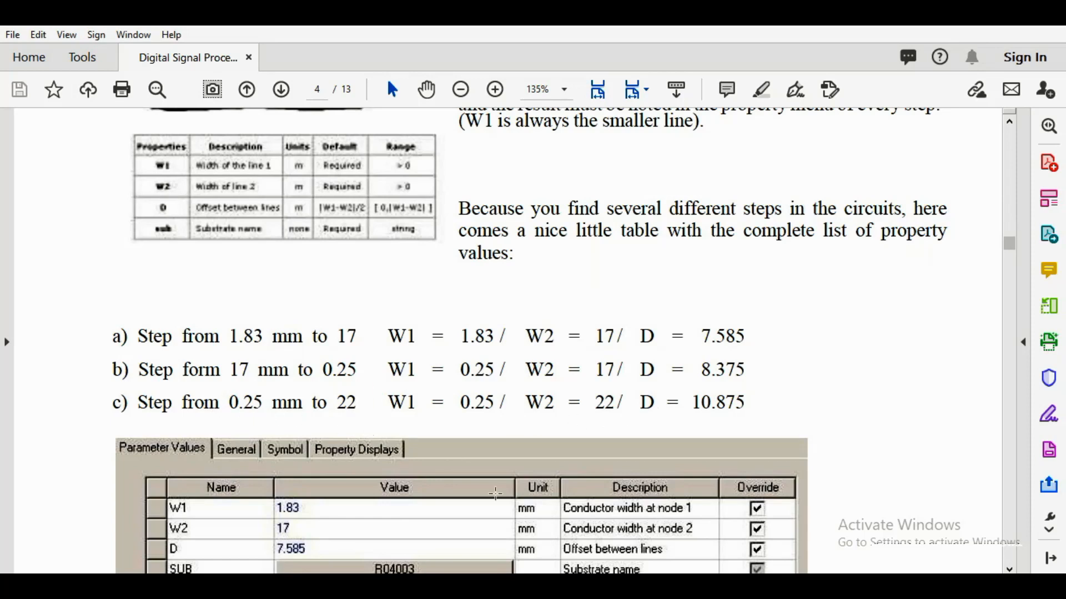
key("alt+Tab")
double_click(609, 174)
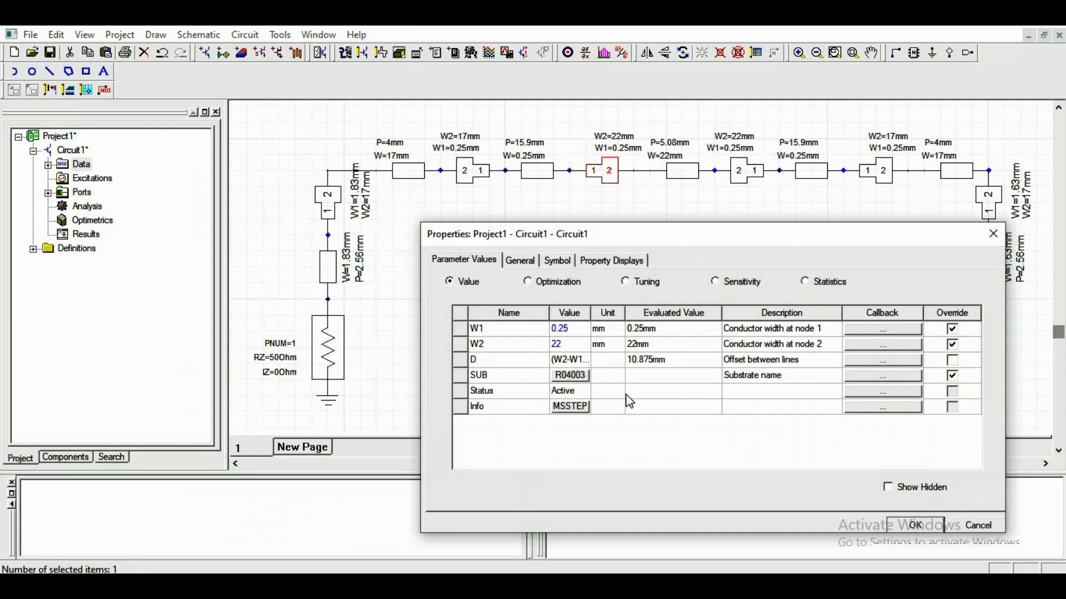
key("alt+Tab")
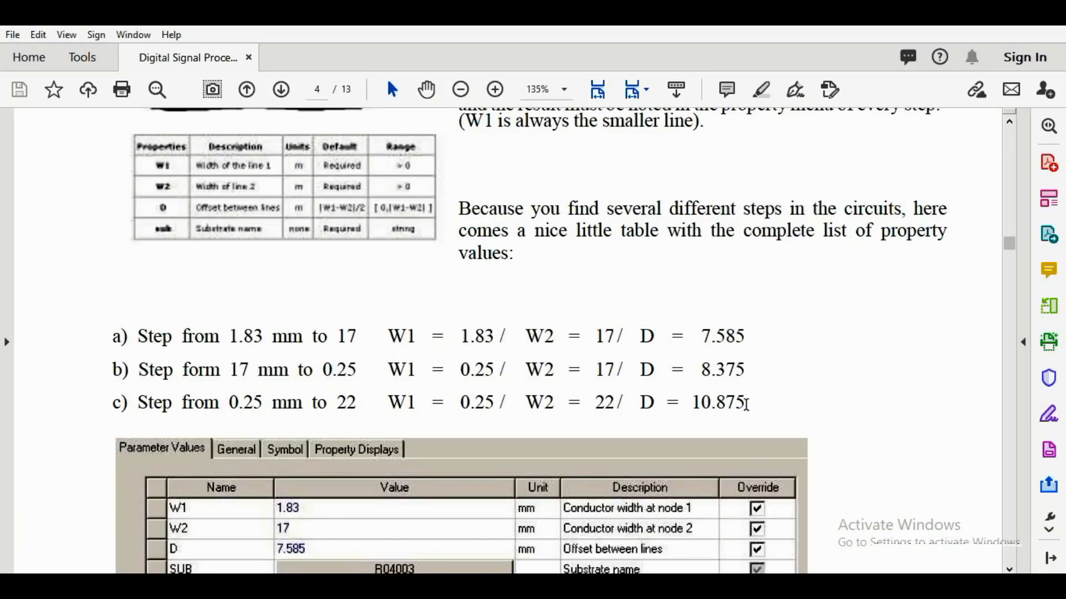
scroll(746, 404, "down", 5)
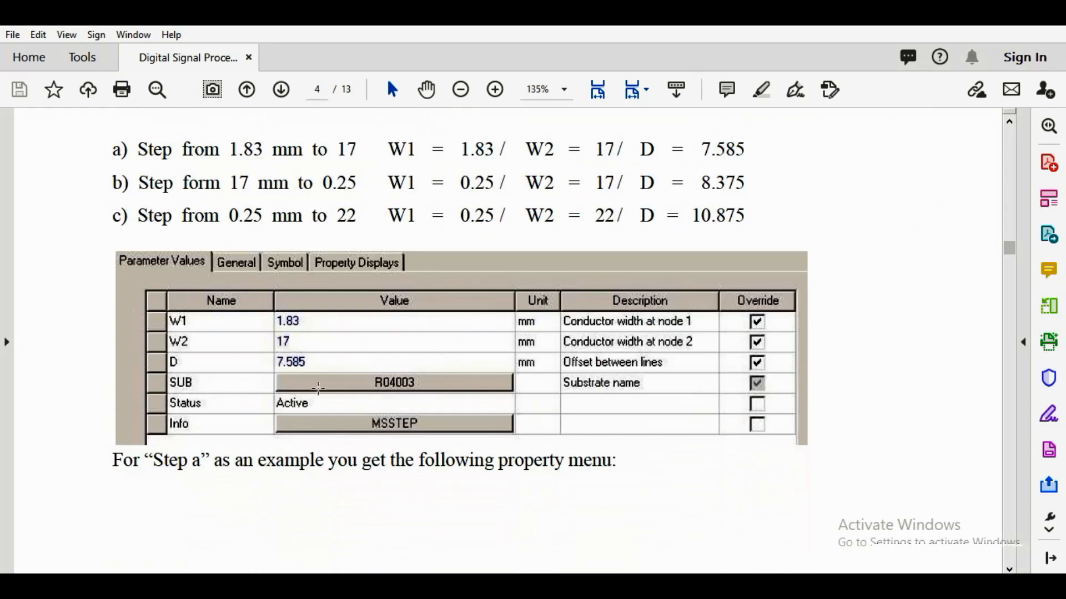
scroll(354, 334, "up", 1)
scroll(355, 338, "down", 6)
scroll(354, 335, "down", 15)
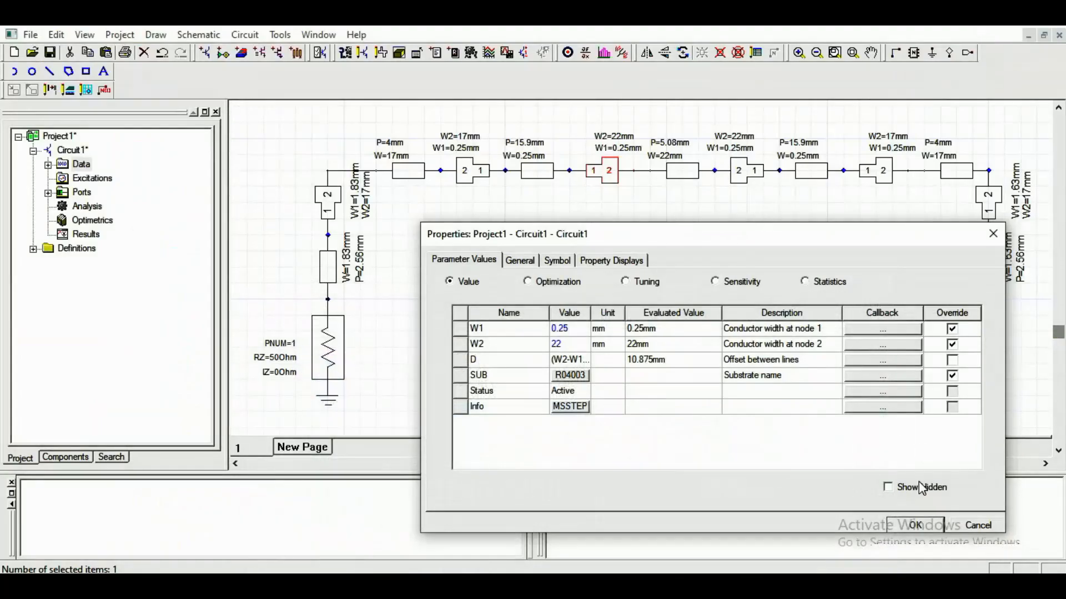
left_click(912, 524)
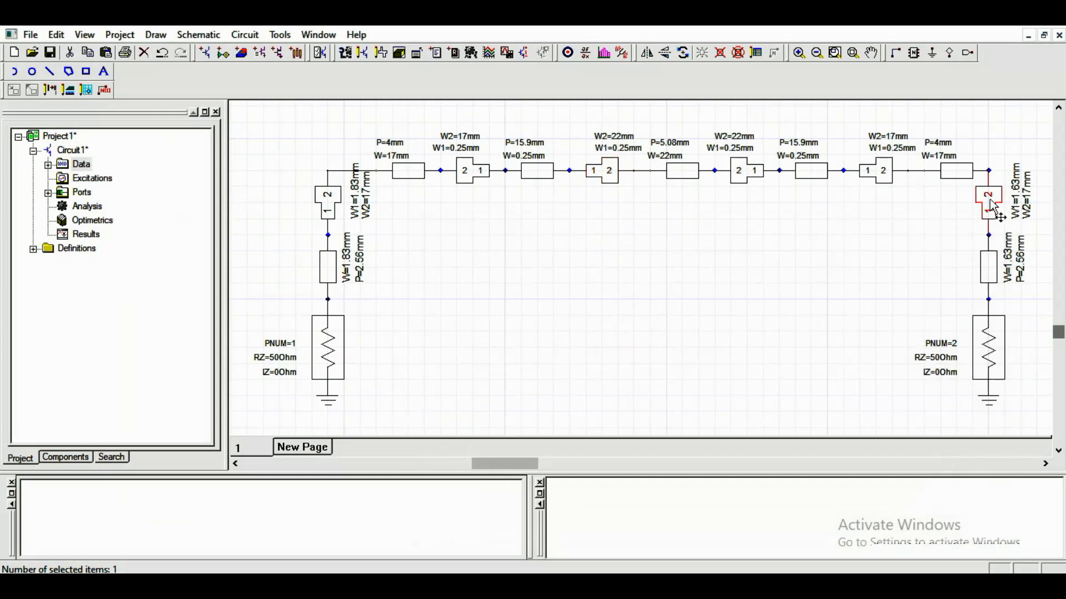
Step: Set W1 of the width step nearest port 2 to 1.83 mm
double_click(992, 212)
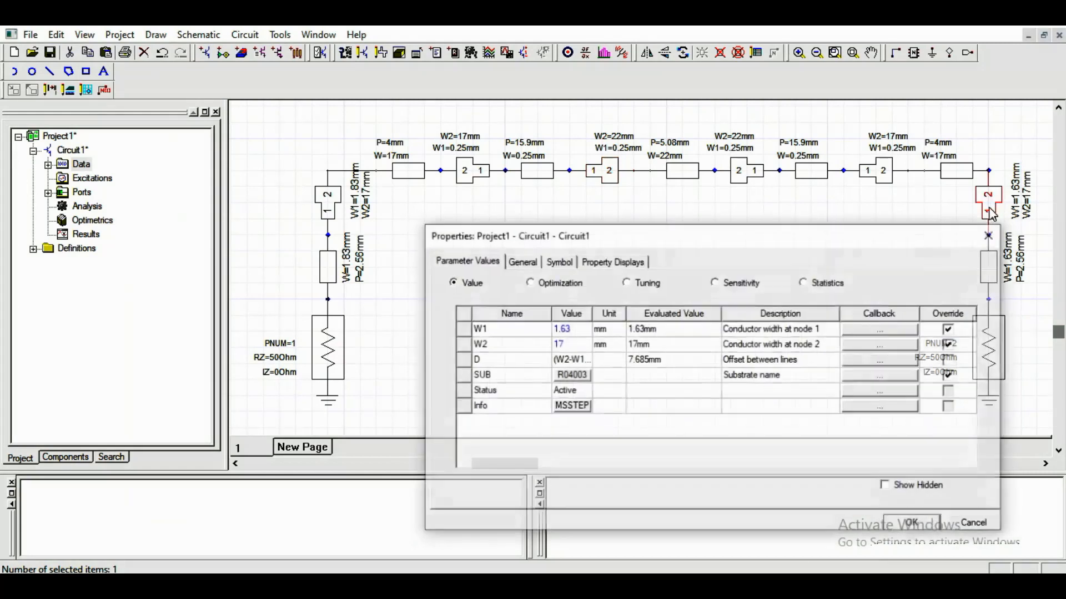
left_click(567, 329)
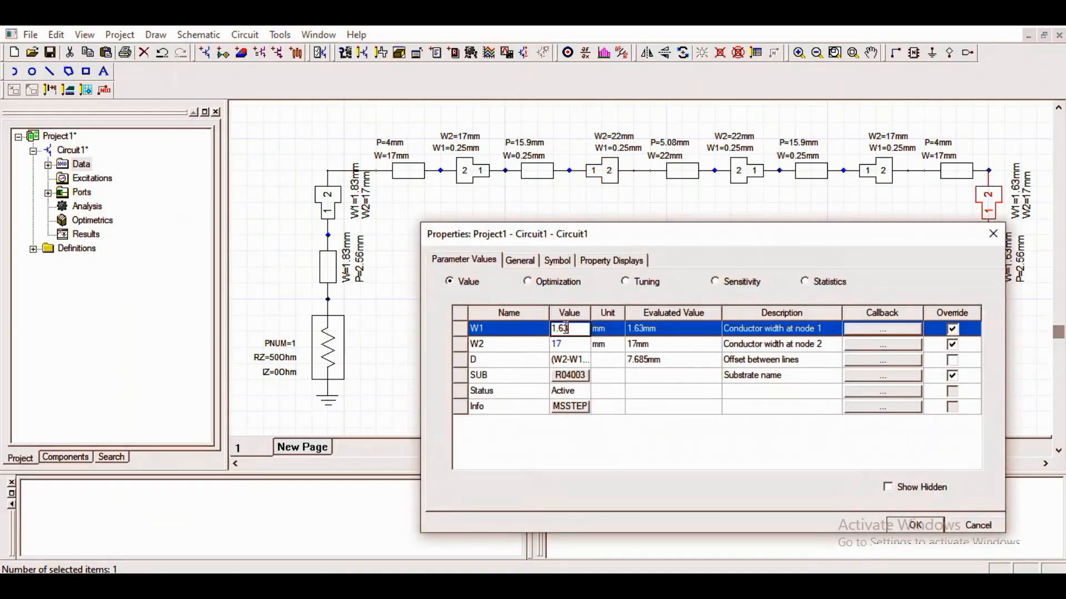
type("8")
left_click(915, 525)
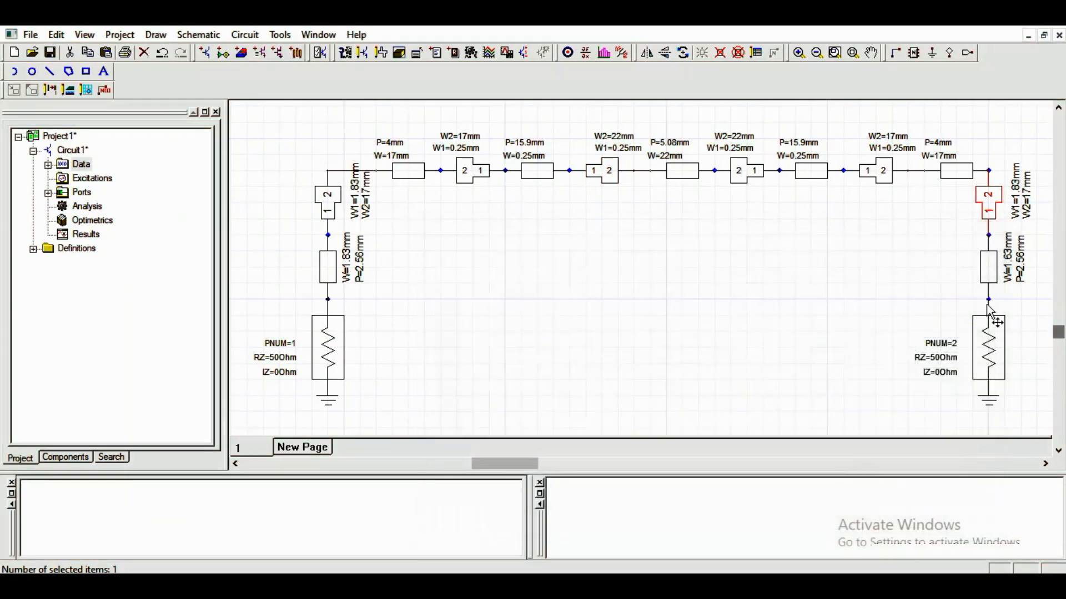
Step: Set the conductor width W of the line above port 2 to 1.83 mm
double_click(989, 266)
left_click(564, 329)
left_click(564, 329)
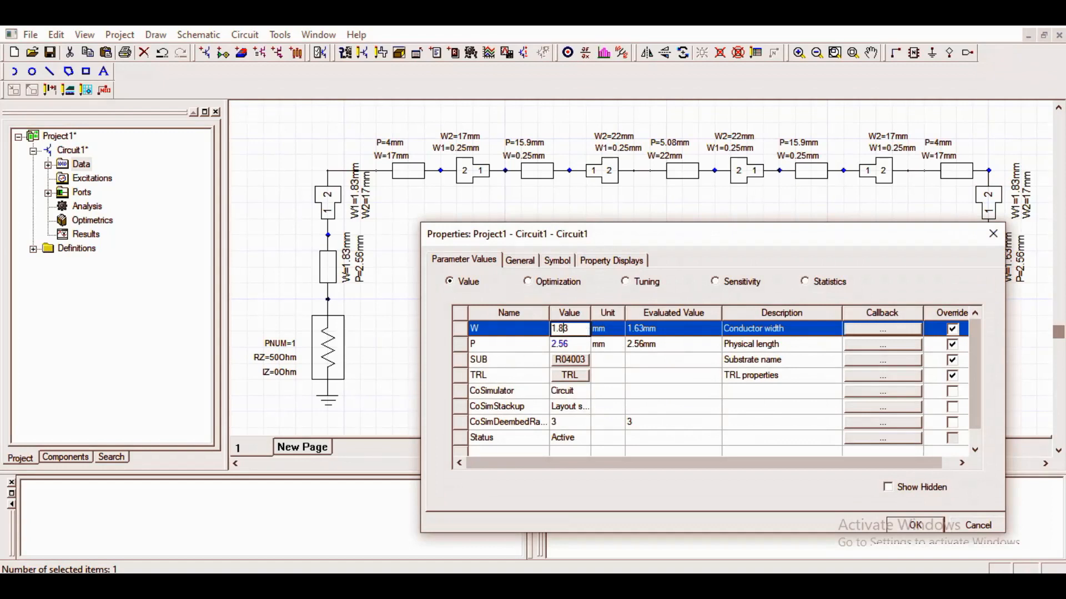
type("8")
left_click(914, 525)
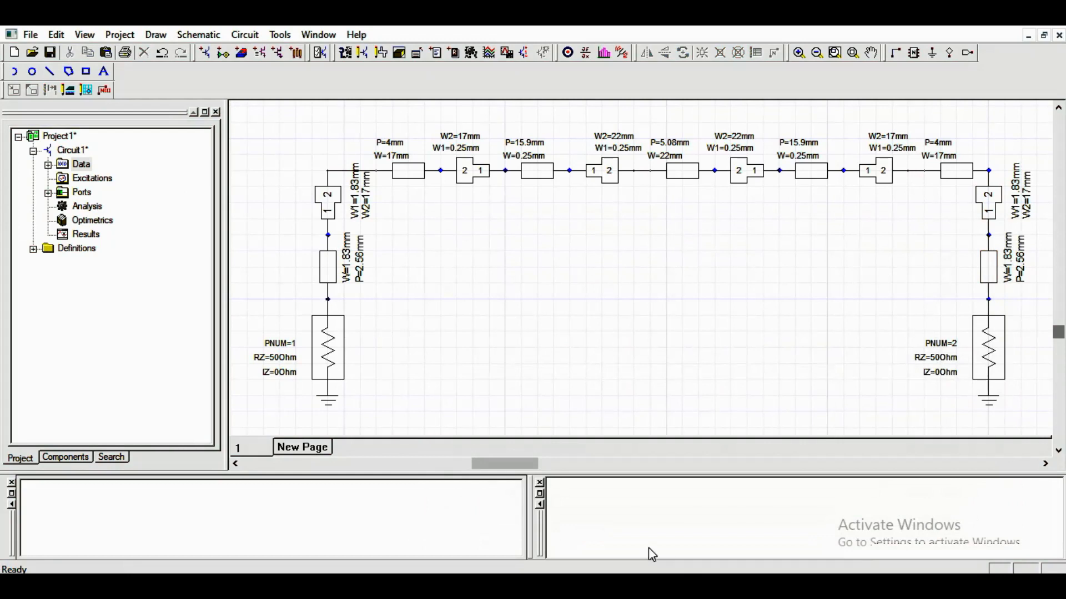
Step: Read Step 4 of the PDF lab manual for the analysis settings and return to Ansoft Designer
key("alt+Tab")
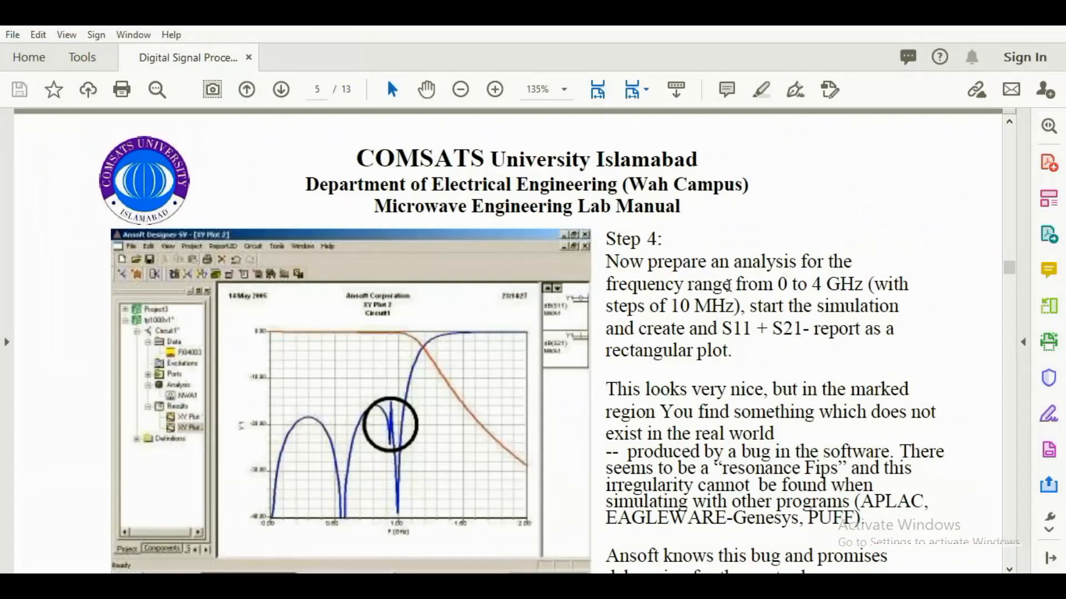
scroll(727, 285, "down", 1)
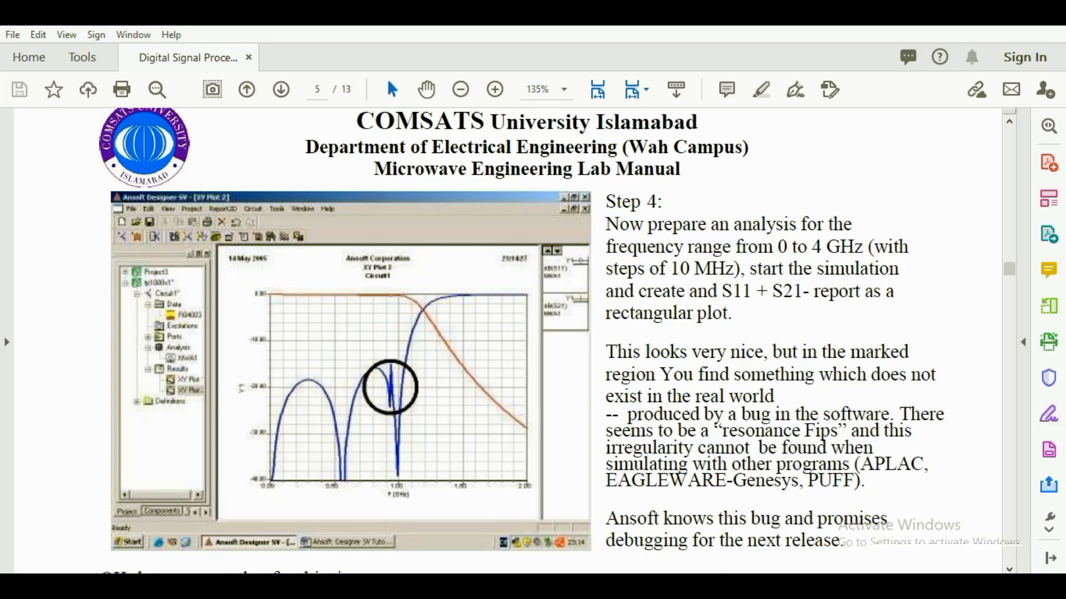
mouse_move(479, 585)
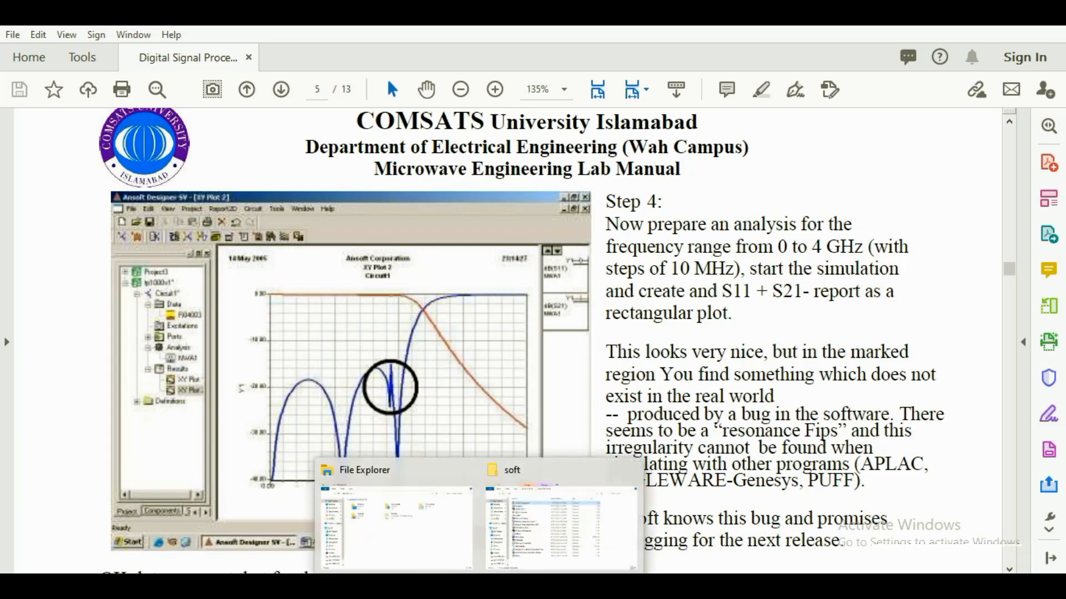
left_click(455, 583)
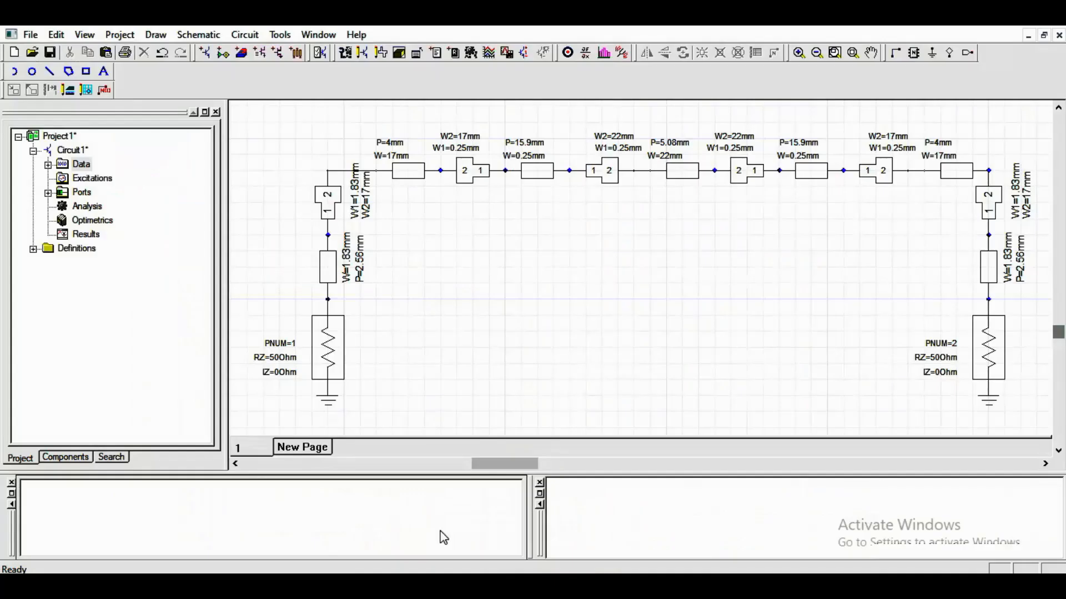
Step: Add a Linear Network Analysis setup in the Frequency Domain category to Circuit1 and continue to its sweep variables
right_click(88, 208)
left_click(153, 235)
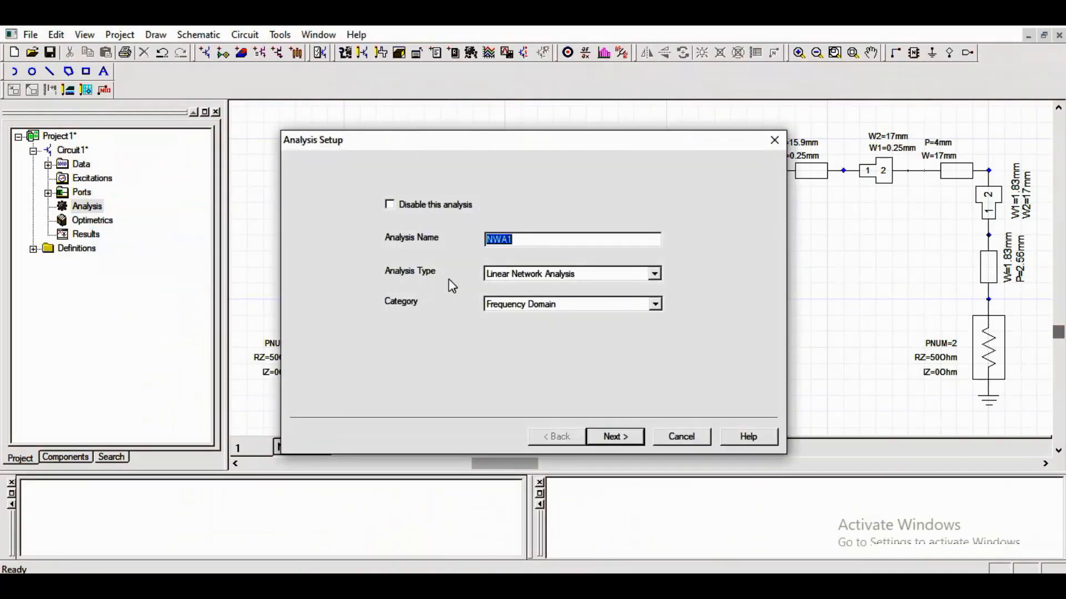
left_click(614, 437)
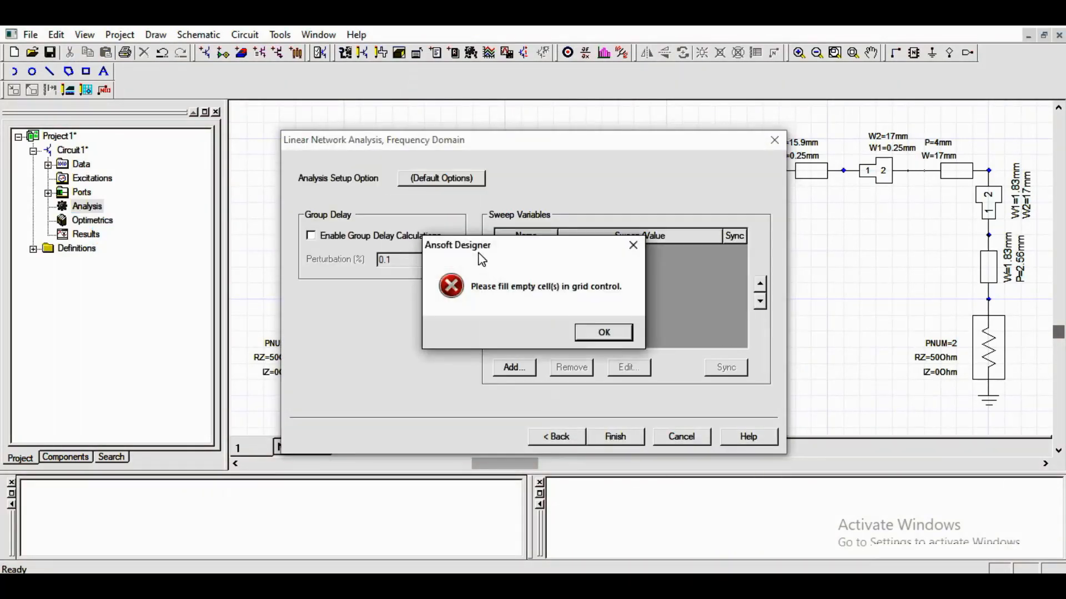
left_click(595, 328)
Step: Edit the frequency sweep F as a linear step starting at 0 GHz and stopping at 4 GHz
left_click(508, 257)
left_click(626, 367)
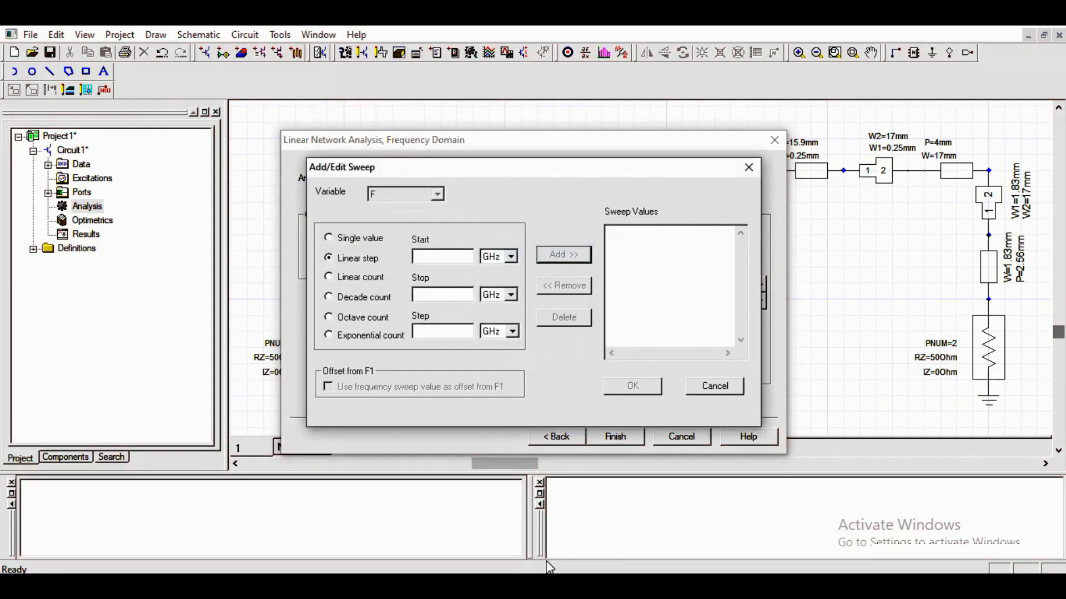
type("0")
left_click(435, 299)
type("4")
Step: Set the sweep step to 10 MHz as given in the PDF, add the sweep and finish the analysis setup
left_click(464, 333)
key("alt+Tab")
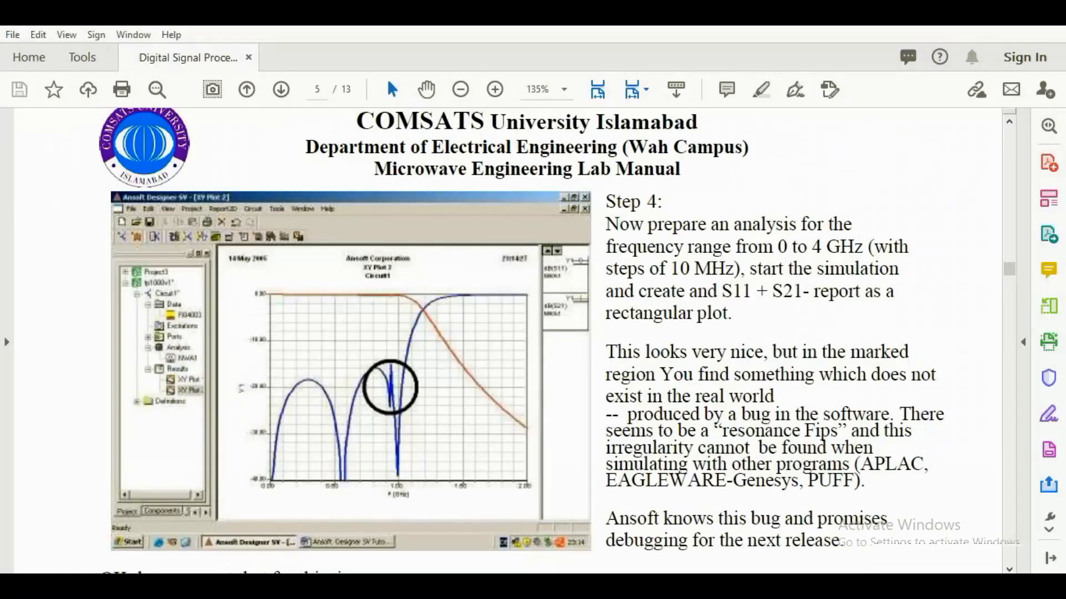
key("alt+Tab")
type("10")
left_click(511, 332)
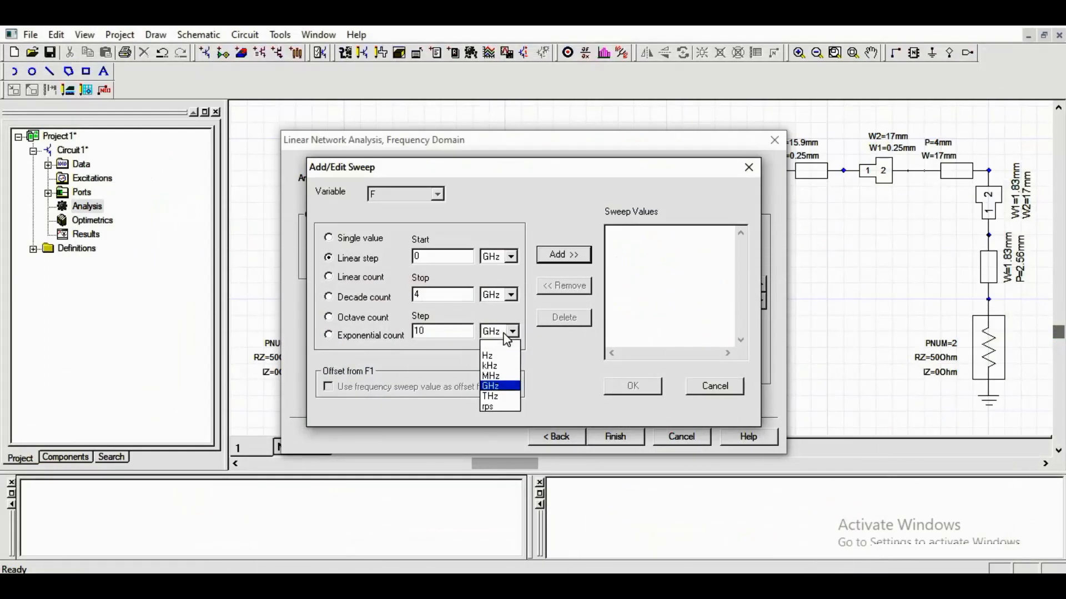
left_click(500, 376)
left_click(558, 254)
left_click(630, 387)
left_click(615, 438)
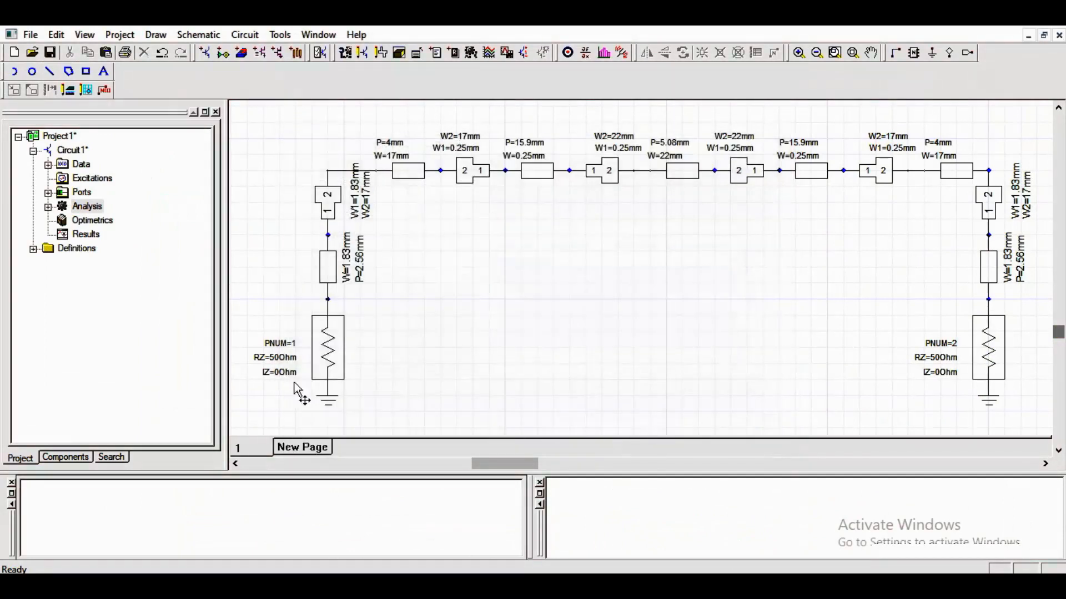
Step: Run the circuit analysis and create a Standard report displayed as a Rectangular Plot, checking the PDF for the required report
right_click(83, 206)
left_click(111, 217)
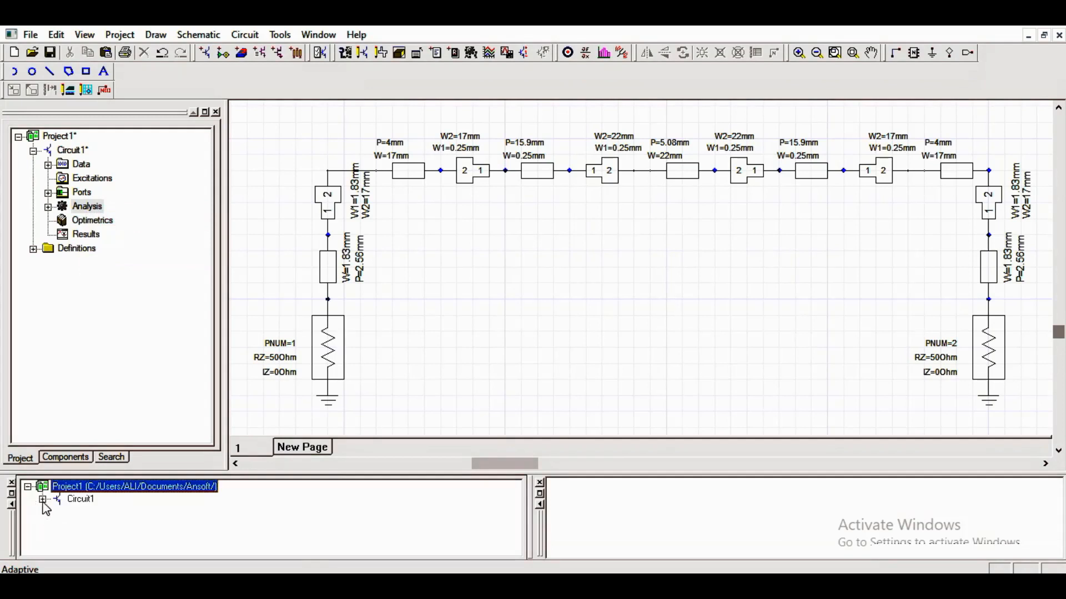
left_click(87, 237)
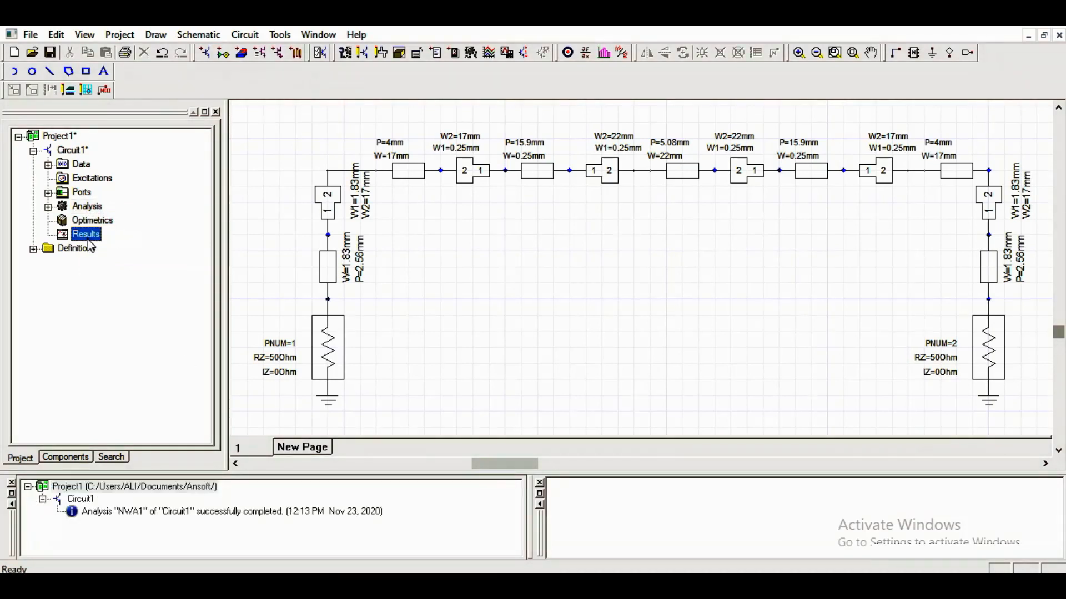
right_click(88, 240)
left_click(130, 254)
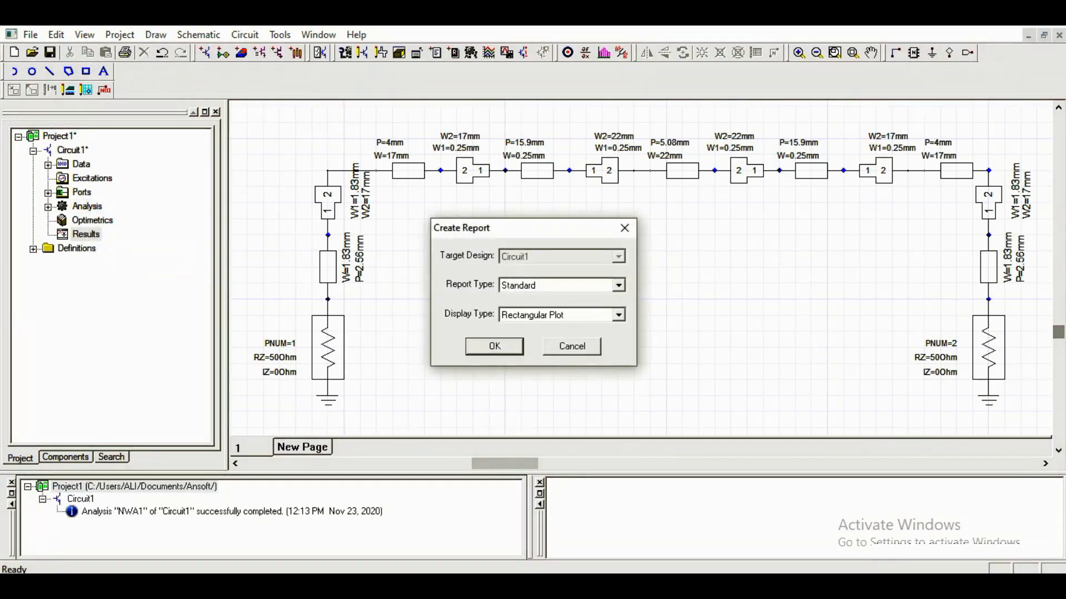
left_click(561, 587)
scroll(698, 434, "down", 1)
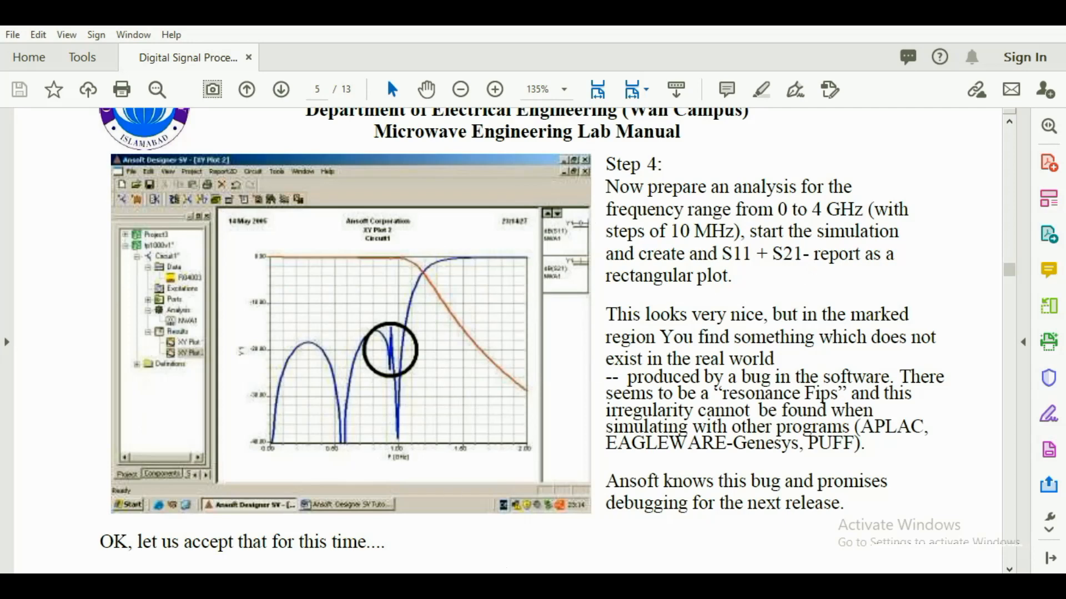
left_click(506, 586)
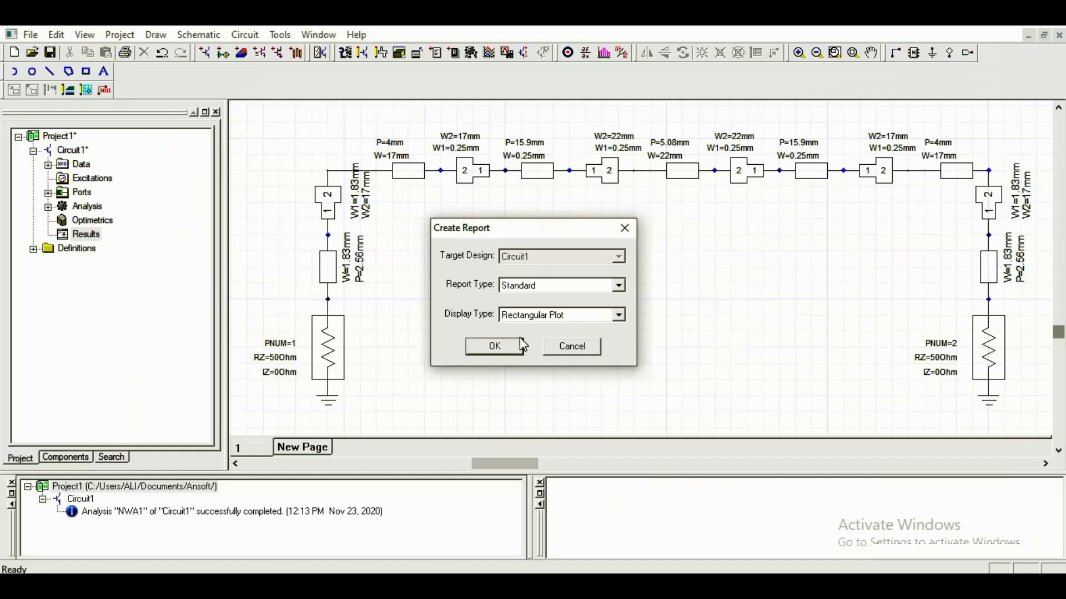
left_click(496, 347)
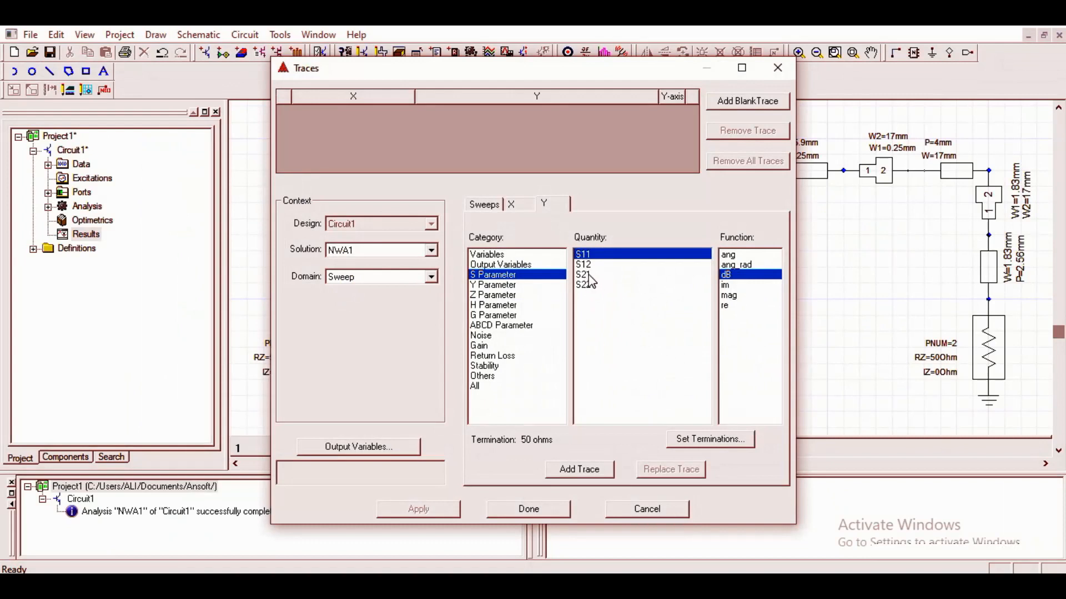
Step: Add the S11 and S21 S-parameter traces in dB to the report and generate the plot
left_click(590, 276, "ctrl")
left_click(590, 469)
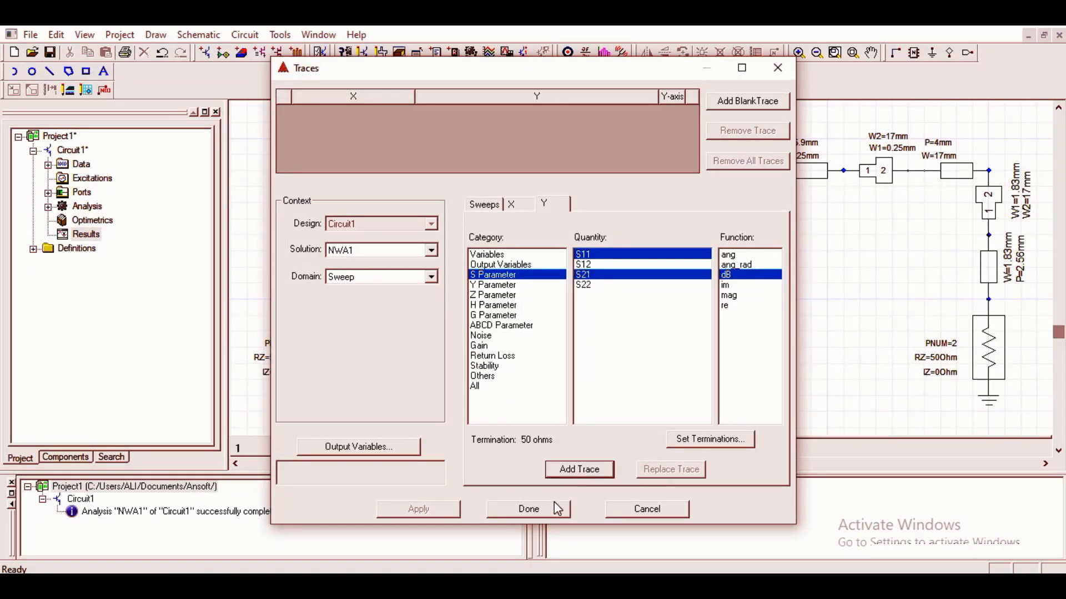
left_click(530, 509)
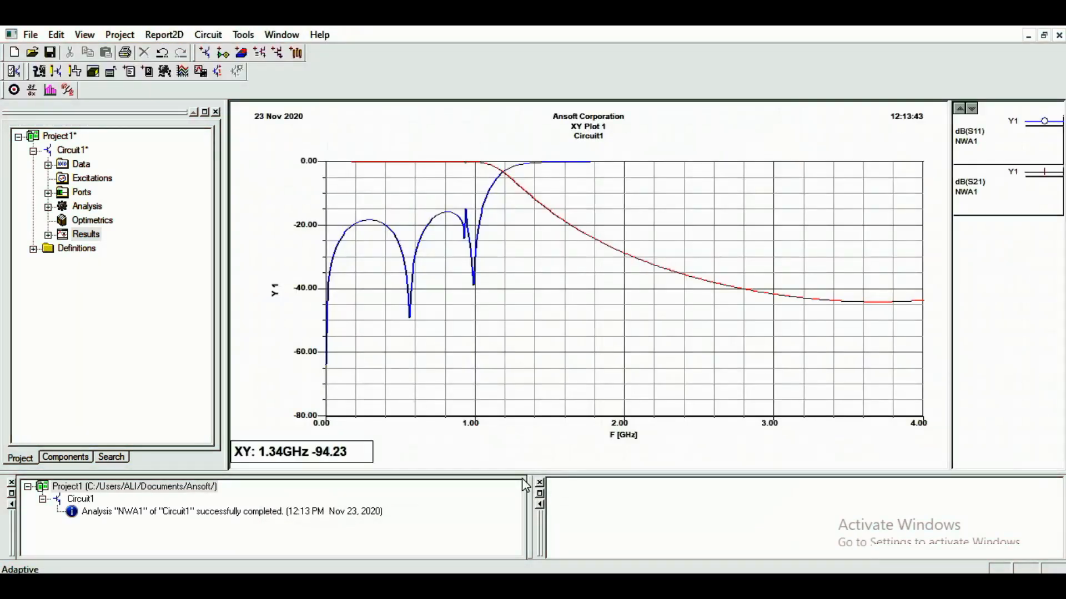
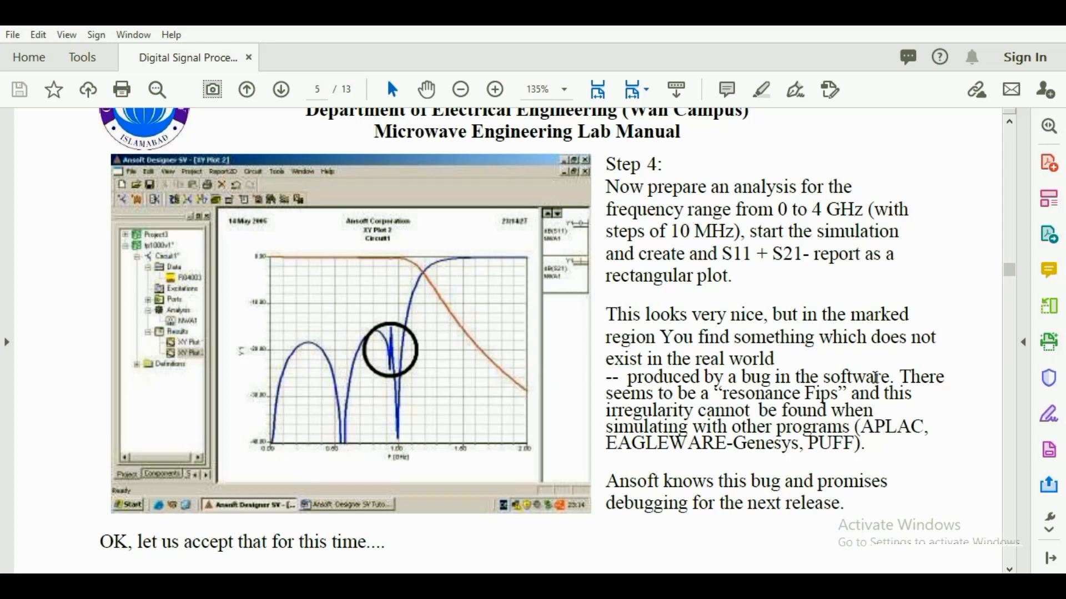
Step: Read the PDF section on zooming the amplitude range to show the Chebychev ripple in the passband
scroll(519, 431, "down", 5)
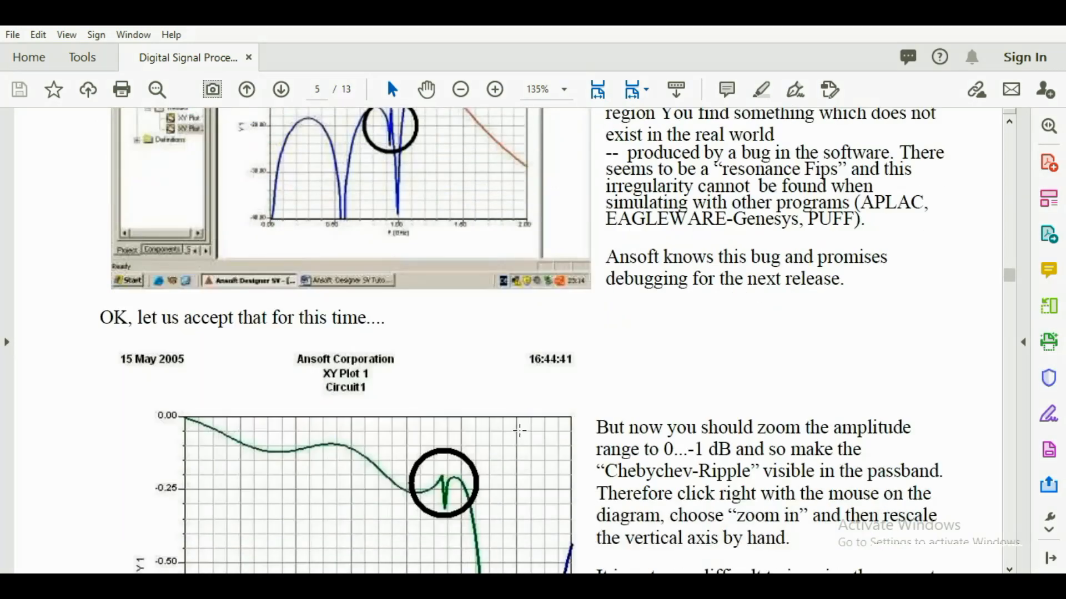
scroll(520, 431, "down", 2)
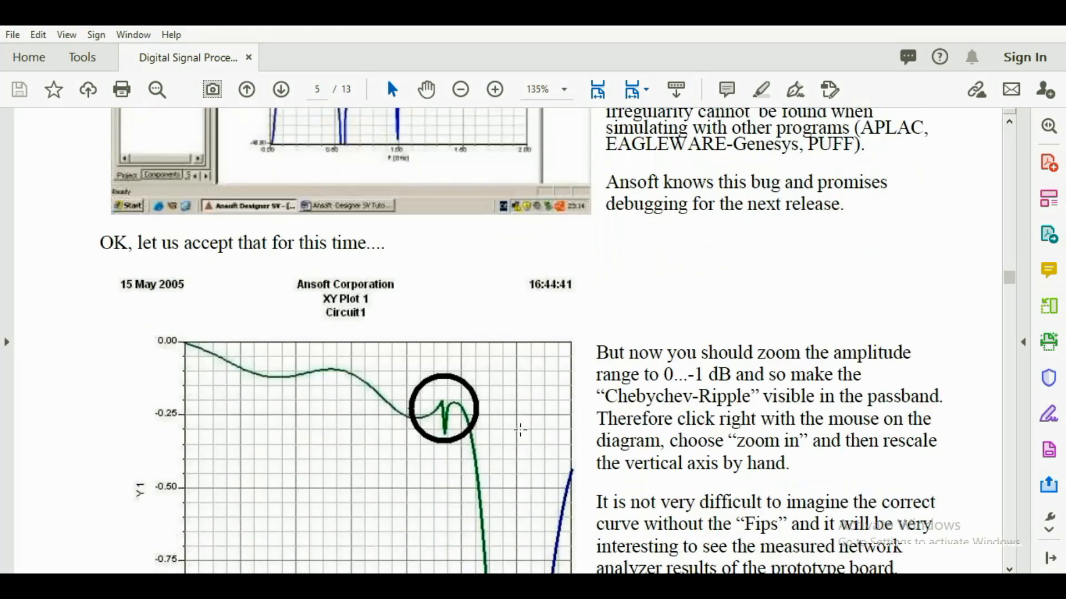
scroll(520, 430, "down", 3)
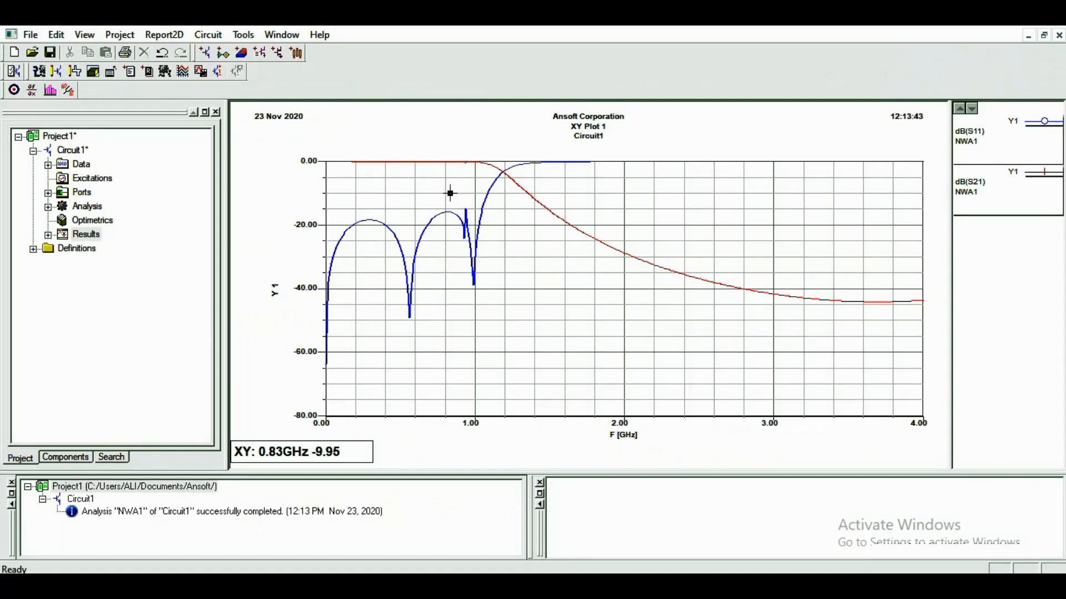
Step: Zoom in on the S11 irregularity from about 0.80 to 1.15 GHz, and fit the whole plot again
right_click(463, 229)
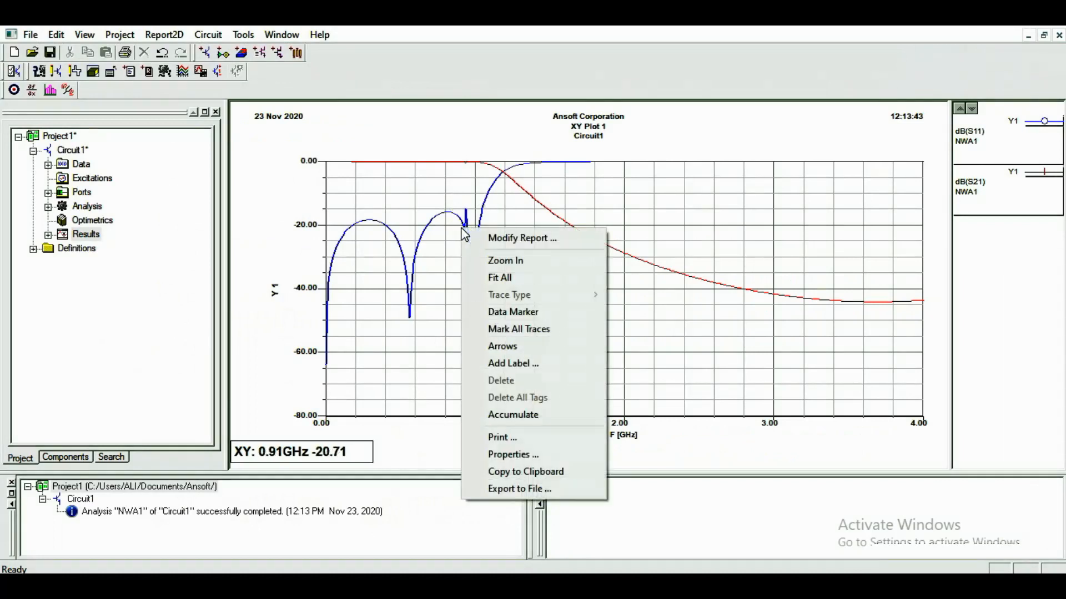
left_click(506, 260)
left_click_drag(451, 208, 493, 296)
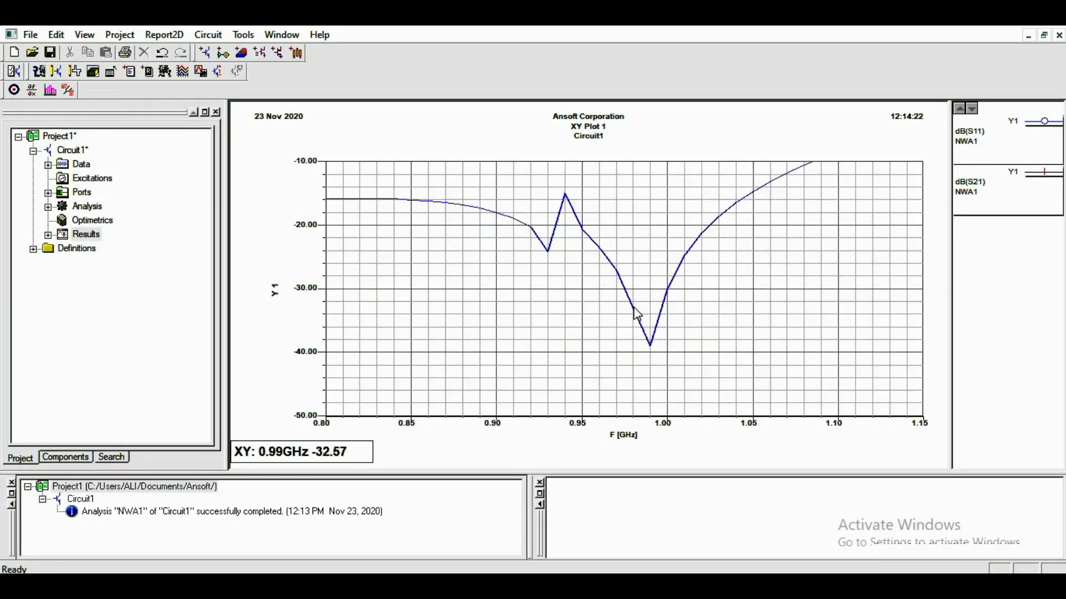
key("alt+Tab")
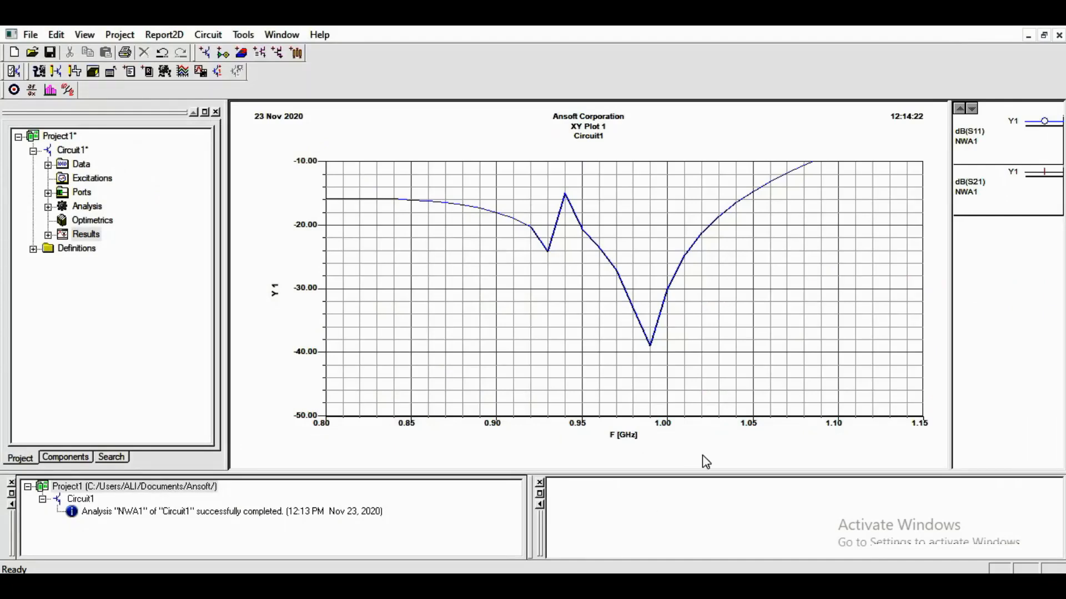
right_click(749, 332)
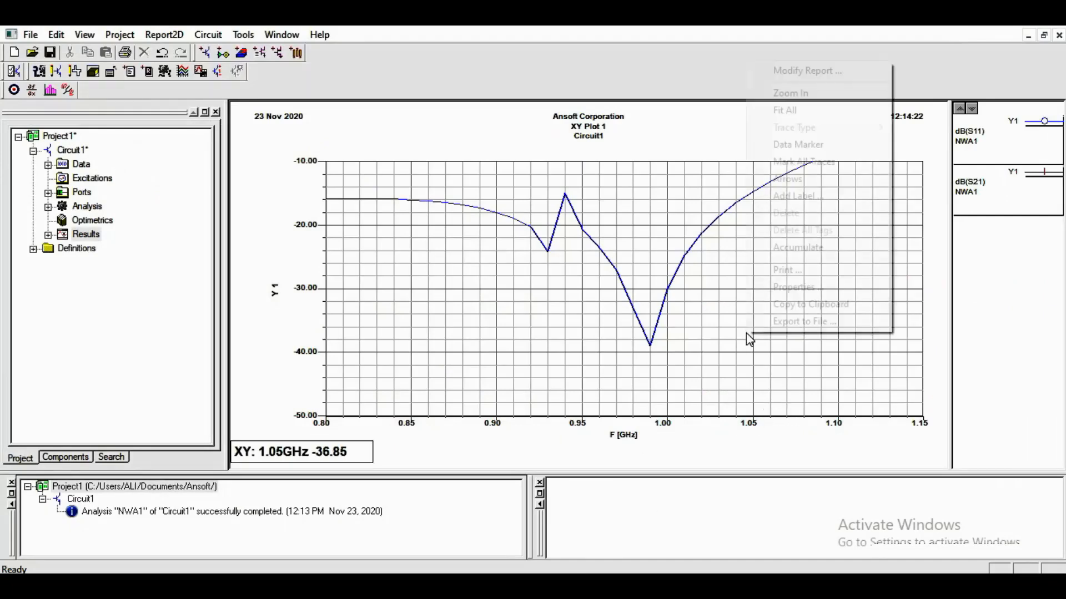
left_click(804, 110)
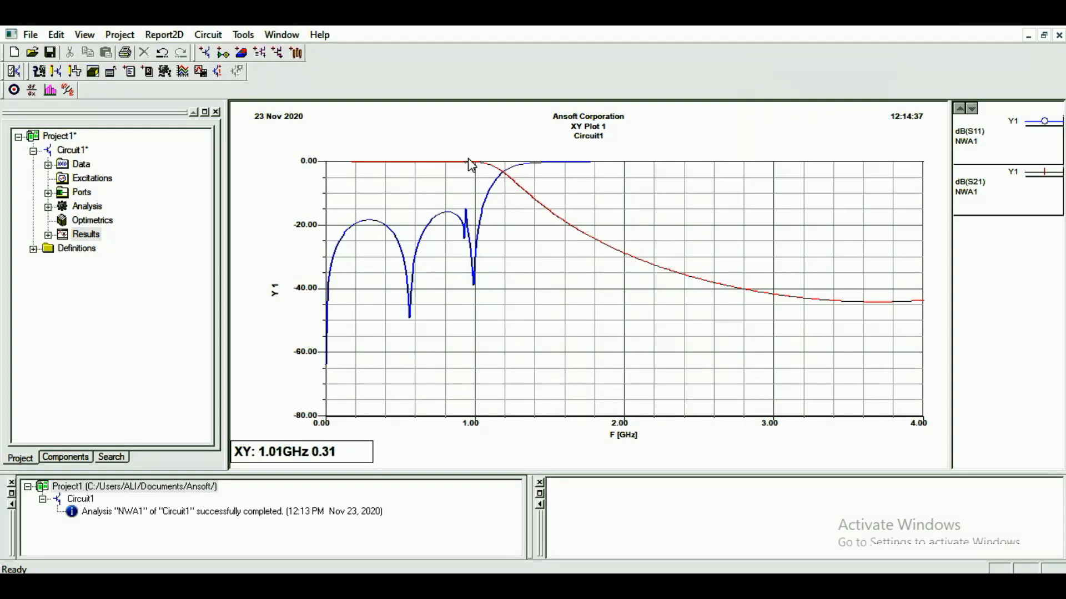
Step: Zoom the plot to about 0.80 to 1.80 GHz and -40 to 10 dB, around the S11 and S21 crossing
right_click(520, 223)
left_click(578, 255)
left_click_drag(572, 265, 461, 148)
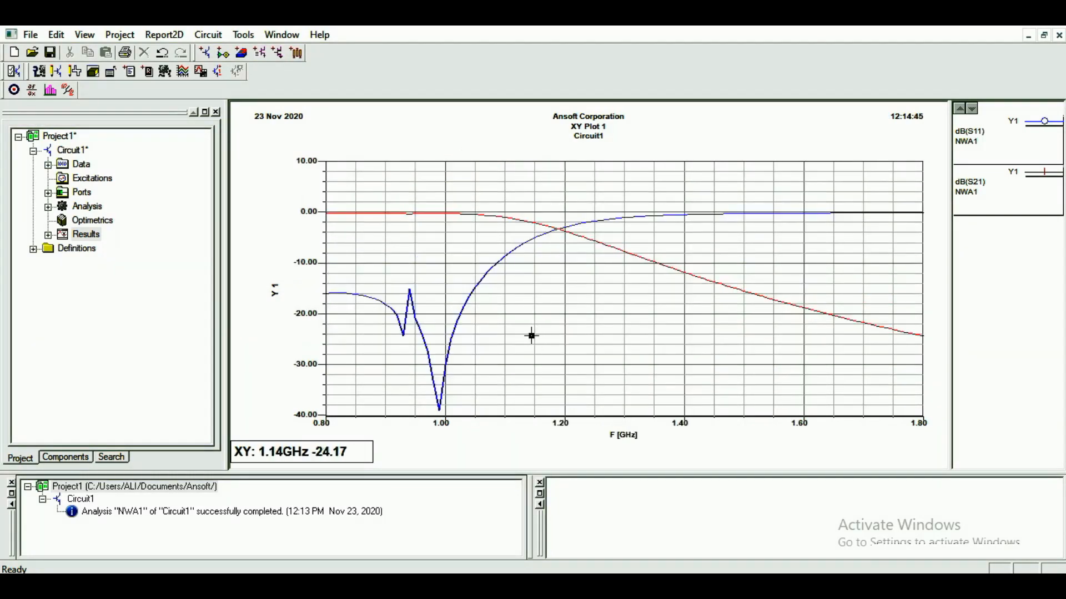
Step: Zoom in closer on the S11 and S21 crossing, about 1.10 to 1.24 GHz, and fit all traces again
right_click(571, 243)
left_click(602, 257)
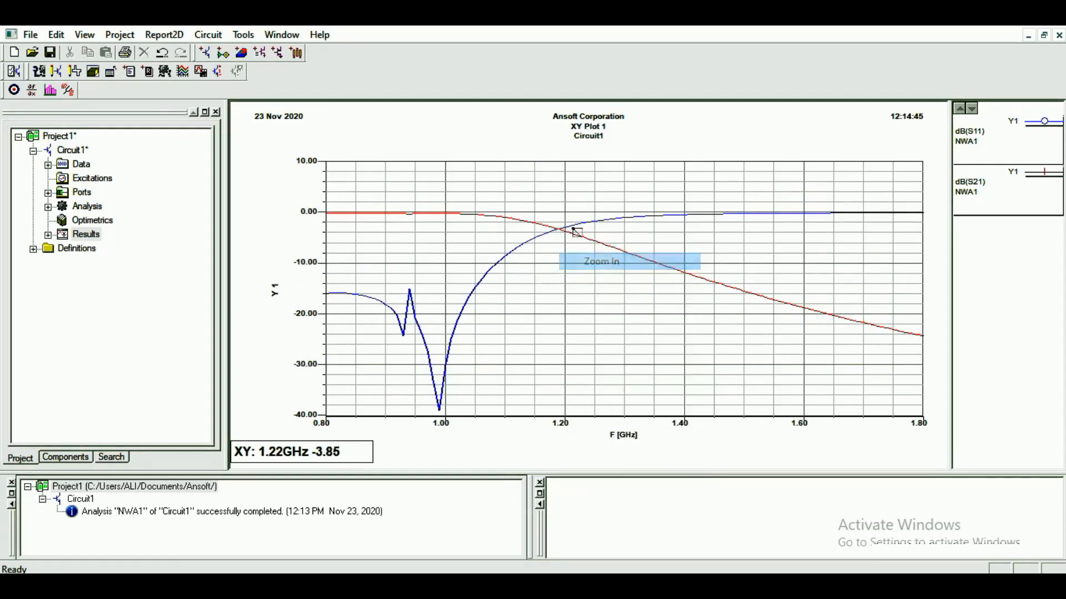
left_click_drag(509, 188, 577, 256)
right_click(653, 302)
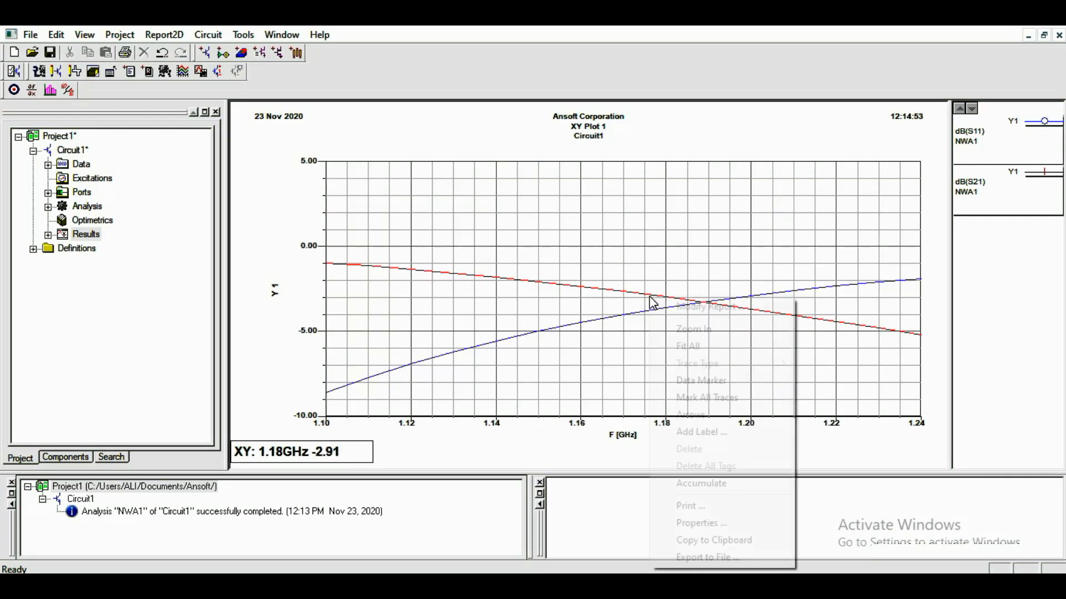
left_click(855, 392)
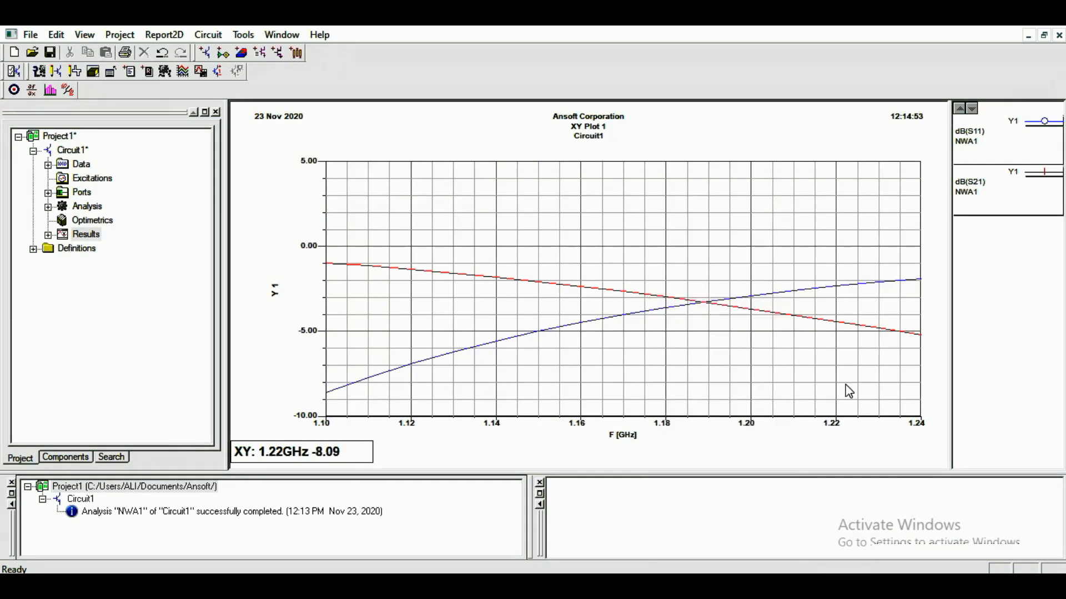
right_click(672, 290)
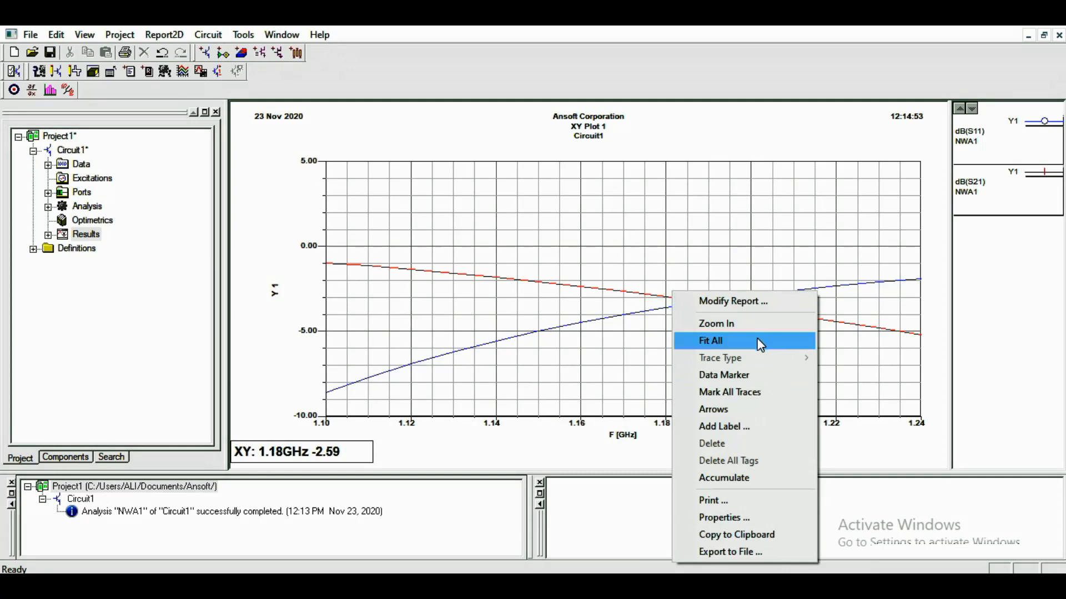
left_click(760, 343)
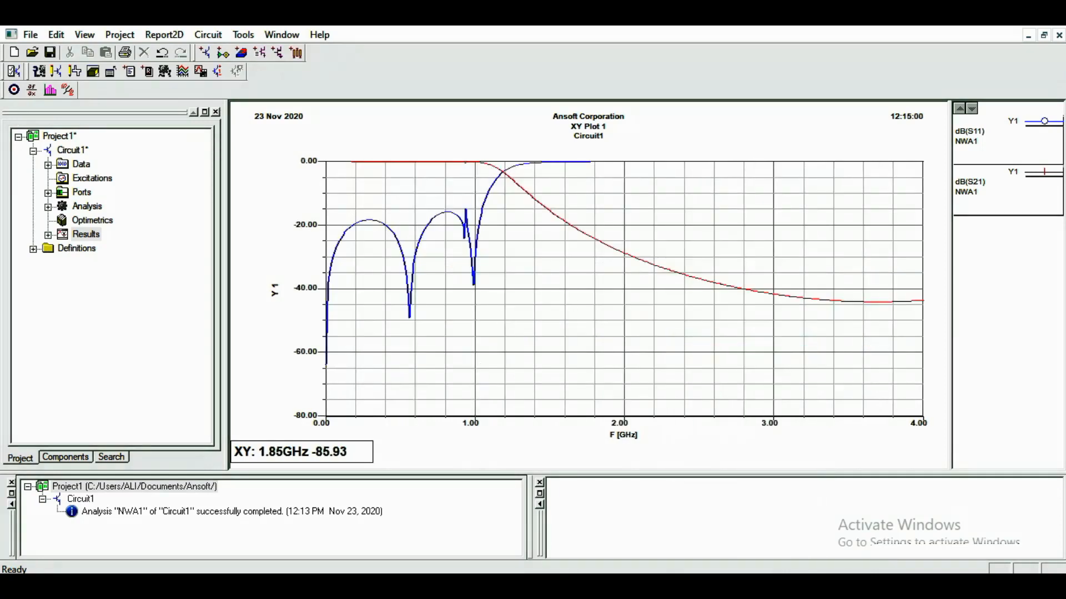
Step: Switch to the PDF and compare the plot with the Step 4 reference plot and its marked resonance region
key("alt+Tab")
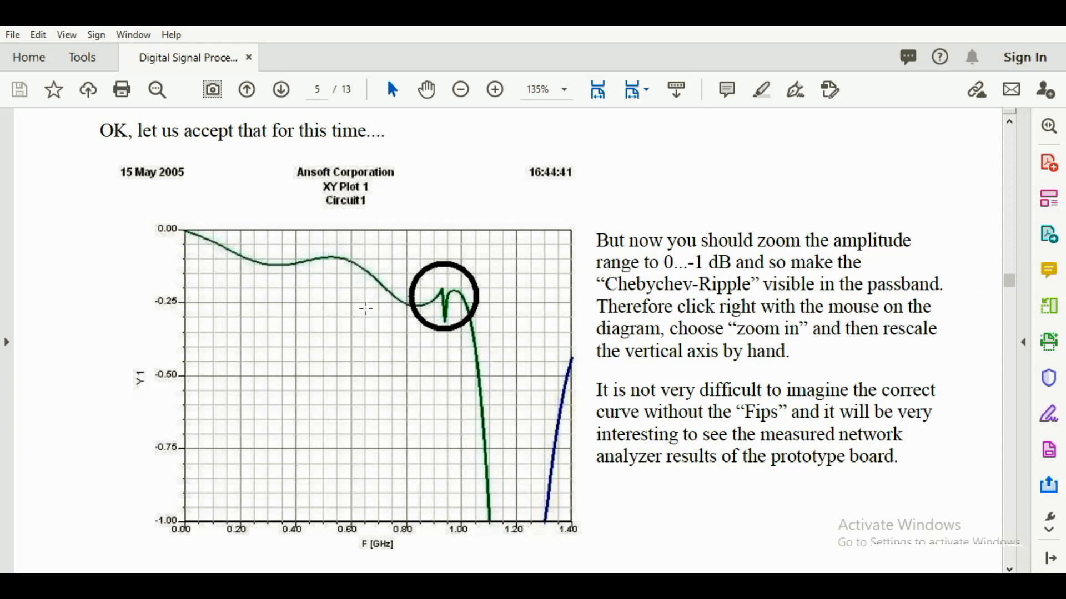
scroll(388, 298, "up", 6)
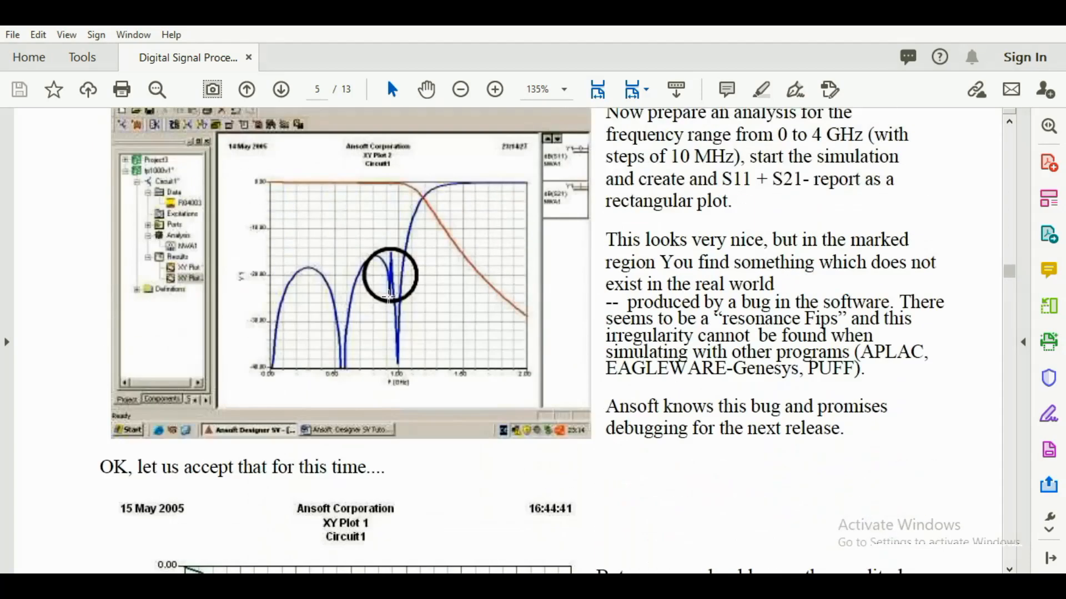
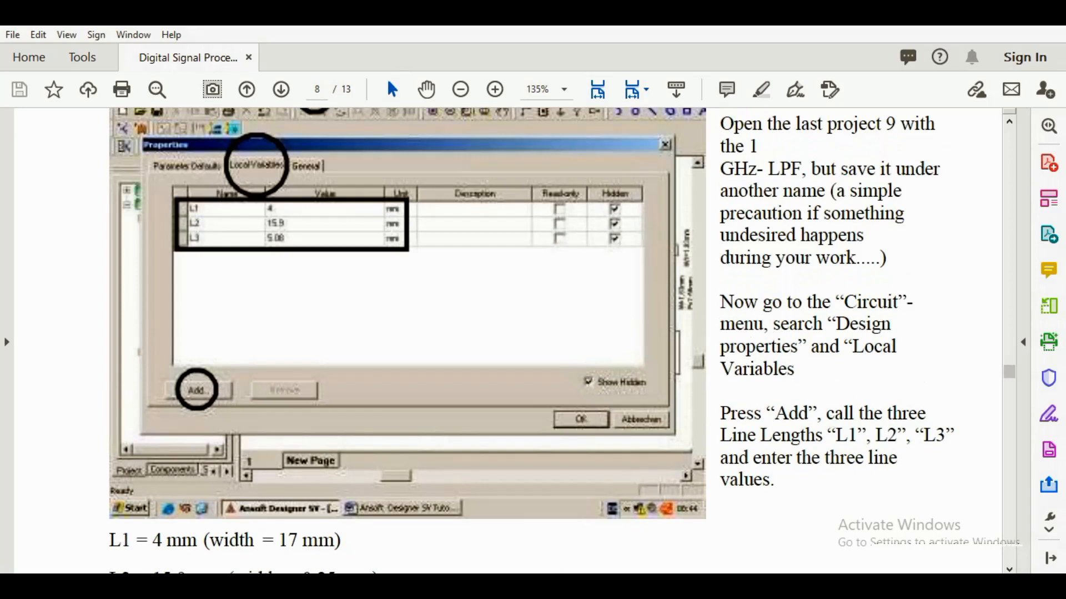
Step: Switch to Ansoft Designer and open the local variables in Circuit1's design properties
key("alt+Tab")
left_click(75, 152)
double_click(75, 152)
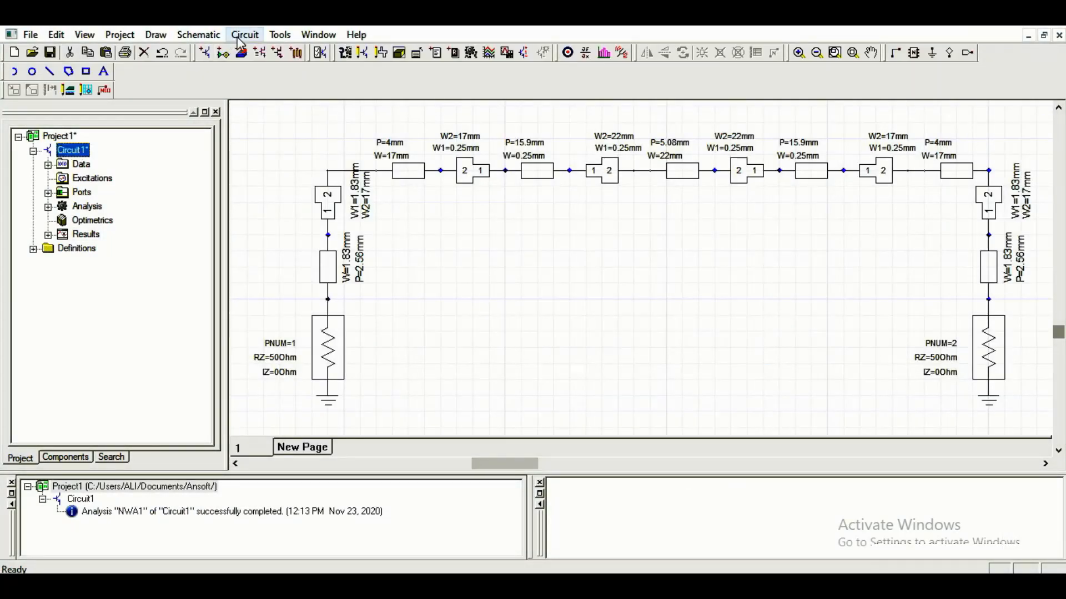
left_click(241, 35)
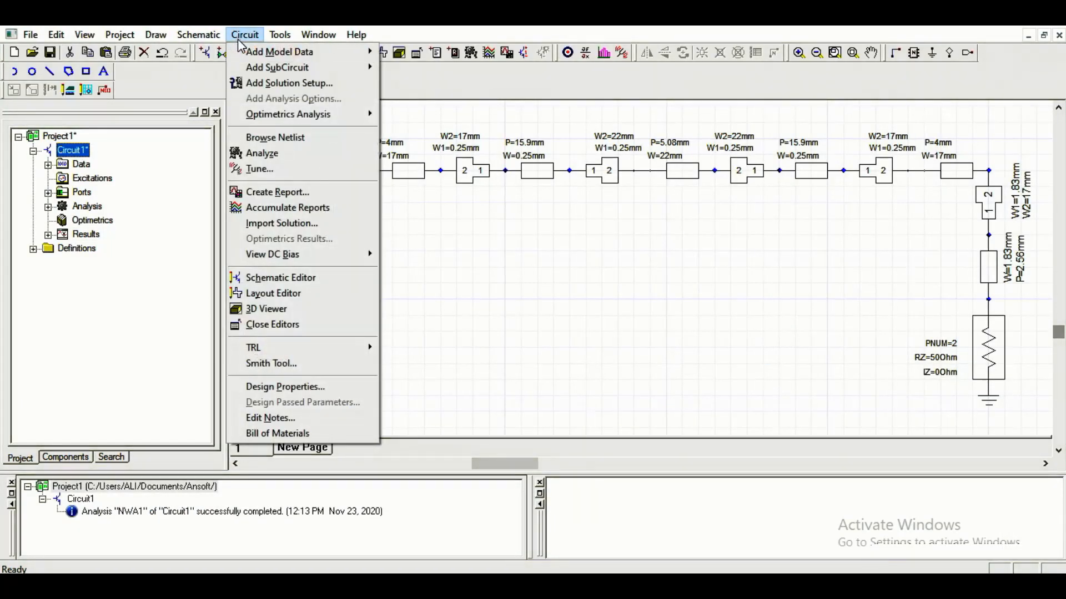
mouse_move(274, 257)
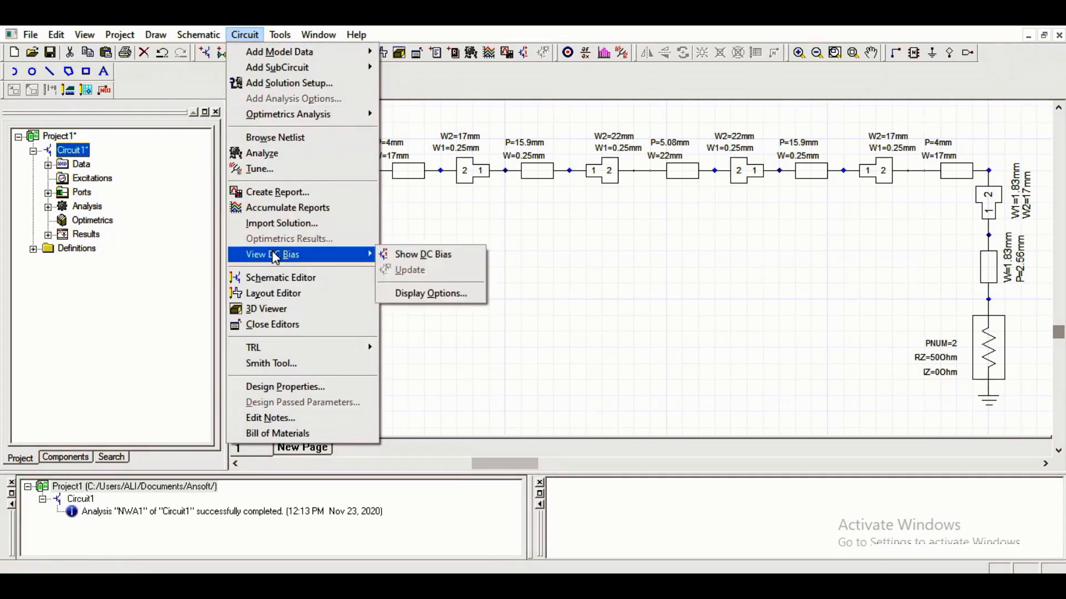
left_click(272, 387)
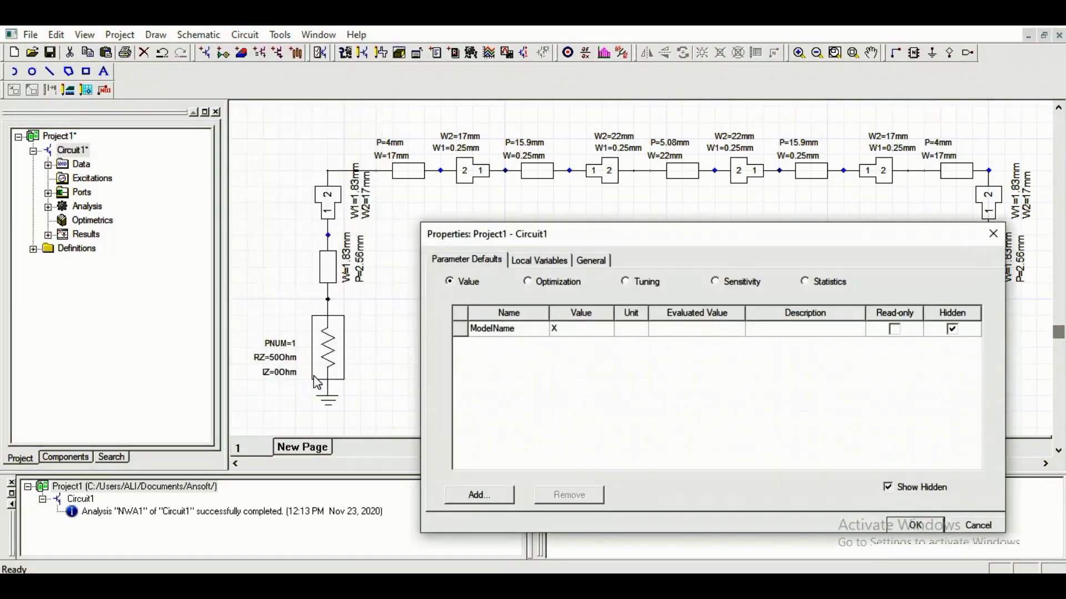
left_click(544, 268)
left_click_drag(671, 233, 582, 150)
Step: Start adding a local variable, and copy the text "L1 = 4 mm" from the PDF manual for it
left_click(394, 420)
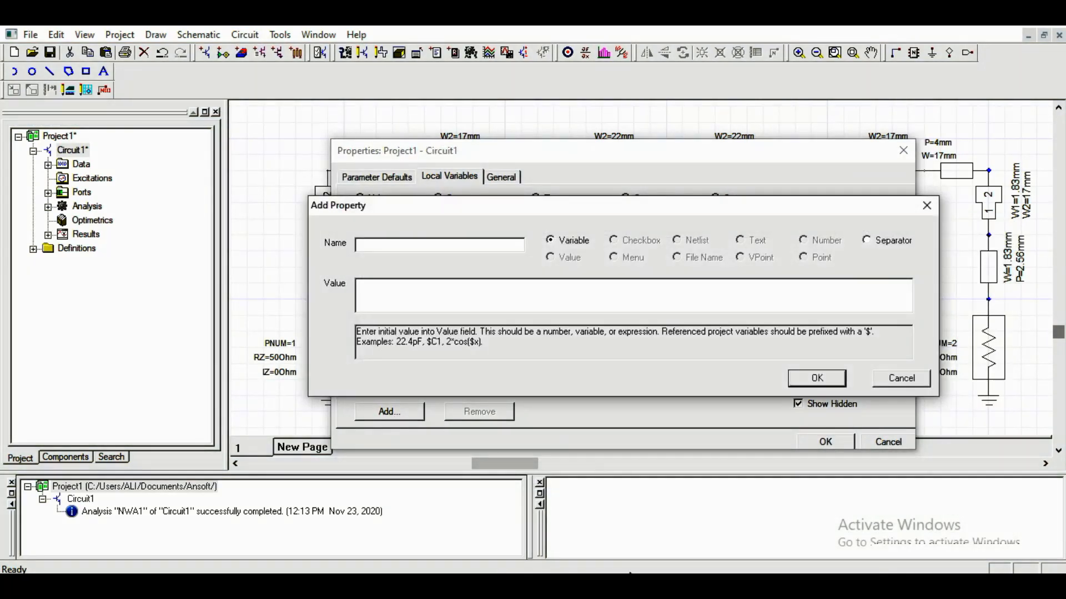
key("alt+Tab")
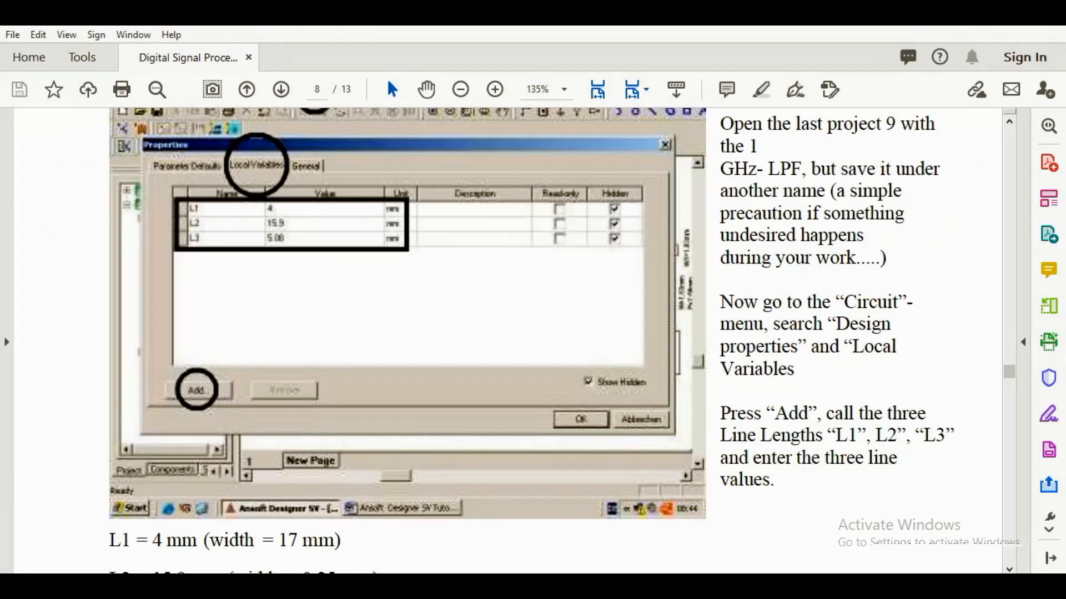
scroll(511, 541, "down", 3)
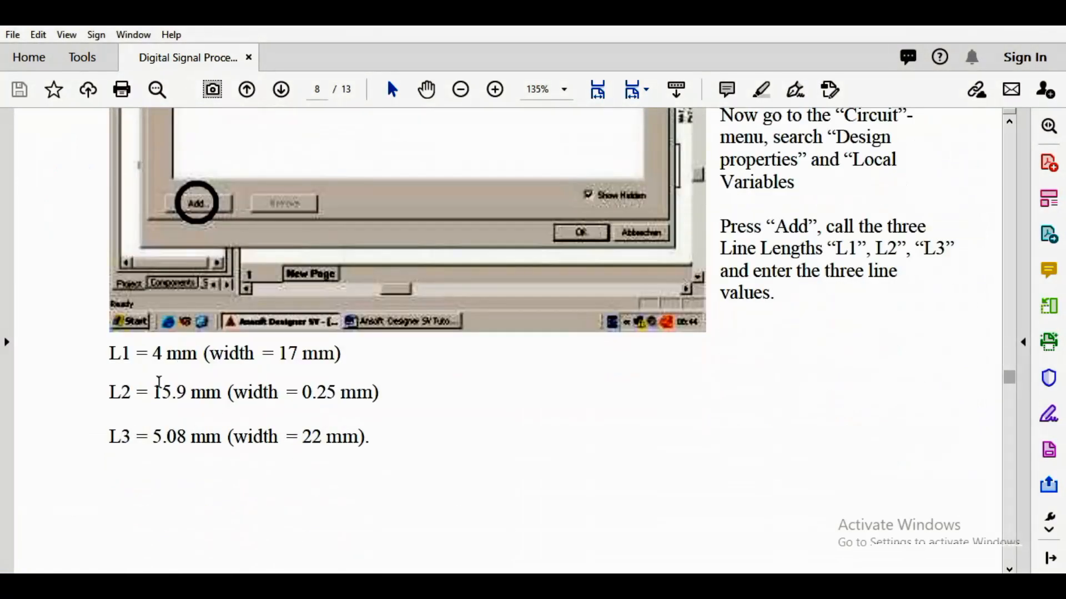
left_click_drag(107, 354, 191, 363)
key("ctrl+c")
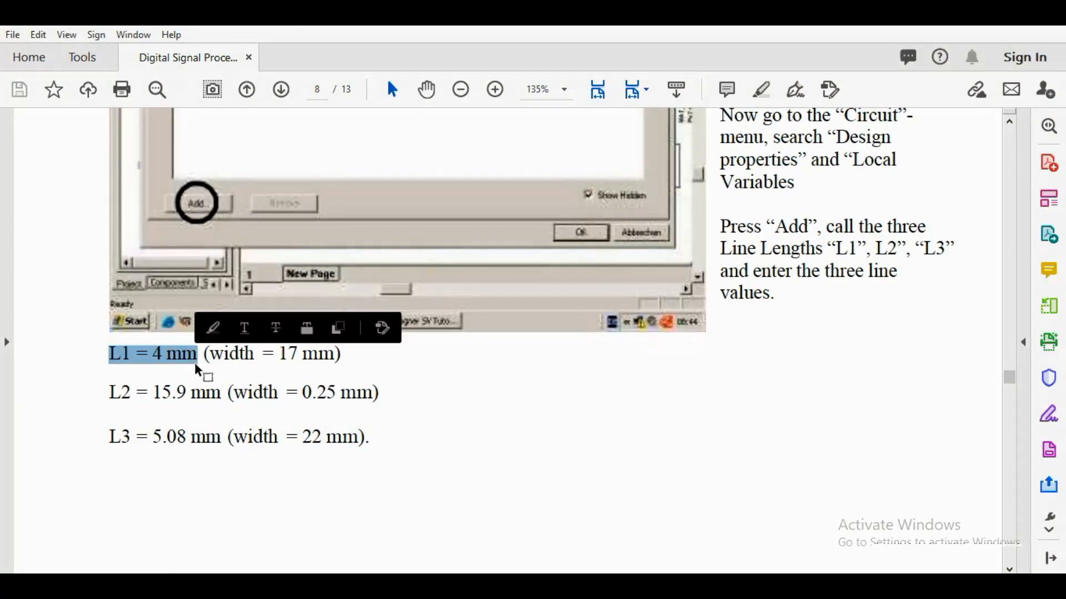
left_click(986, 19)
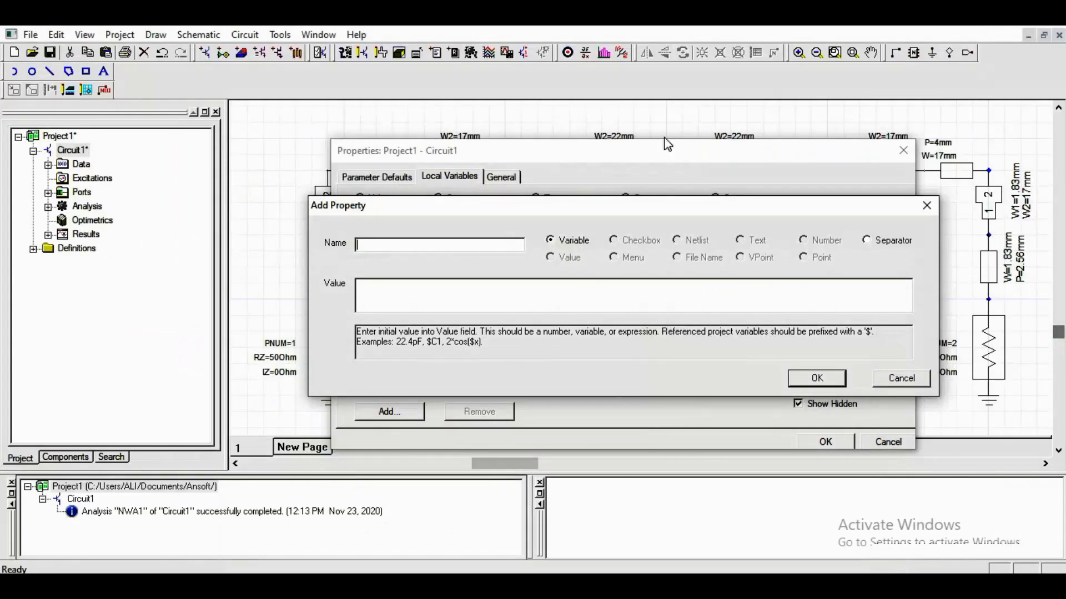
Step: Define the local variable L1 with a value of 4 mm from the copied text
left_click(380, 289)
key("ctrl+v")
double_click(368, 287)
key("BackSpace")
left_click(378, 247)
type("L1")
left_click_drag(368, 286, 356, 286)
key("Delete")
key("Delete")
left_click(797, 382)
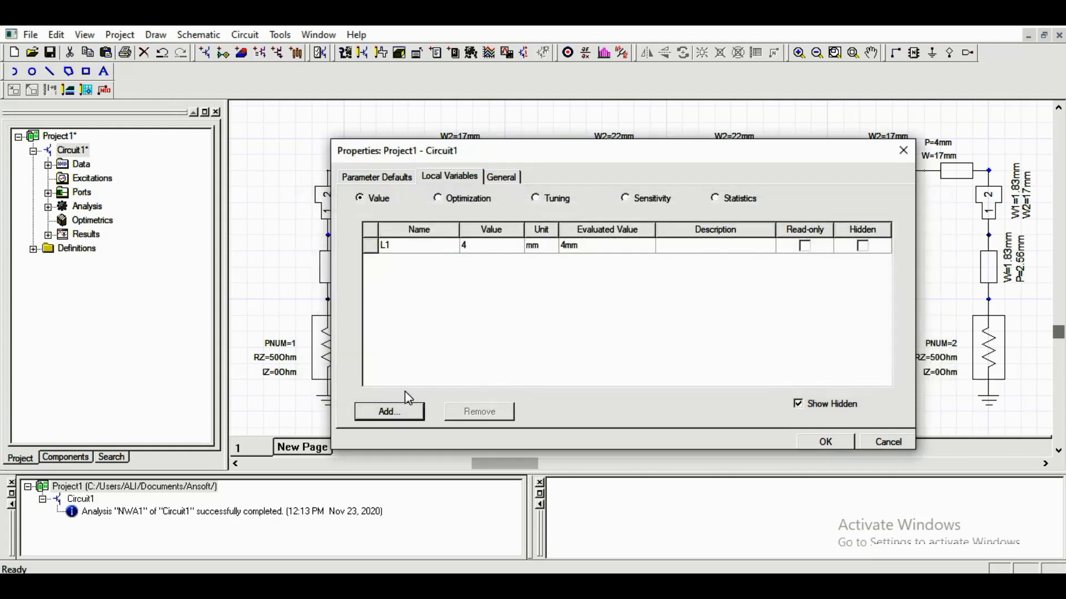
Step: Add the local variable L2 with a value of 15.9 mm, copied from the PDF manual
left_click(403, 412)
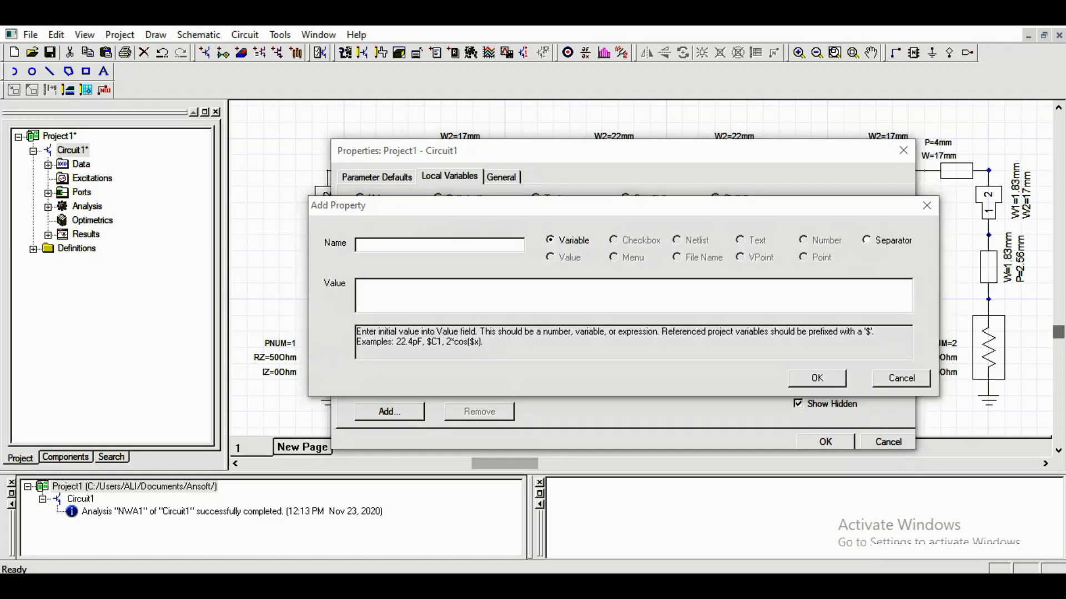
key("alt+Tab")
left_click_drag(221, 393, 111, 391)
key("ctrl+c")
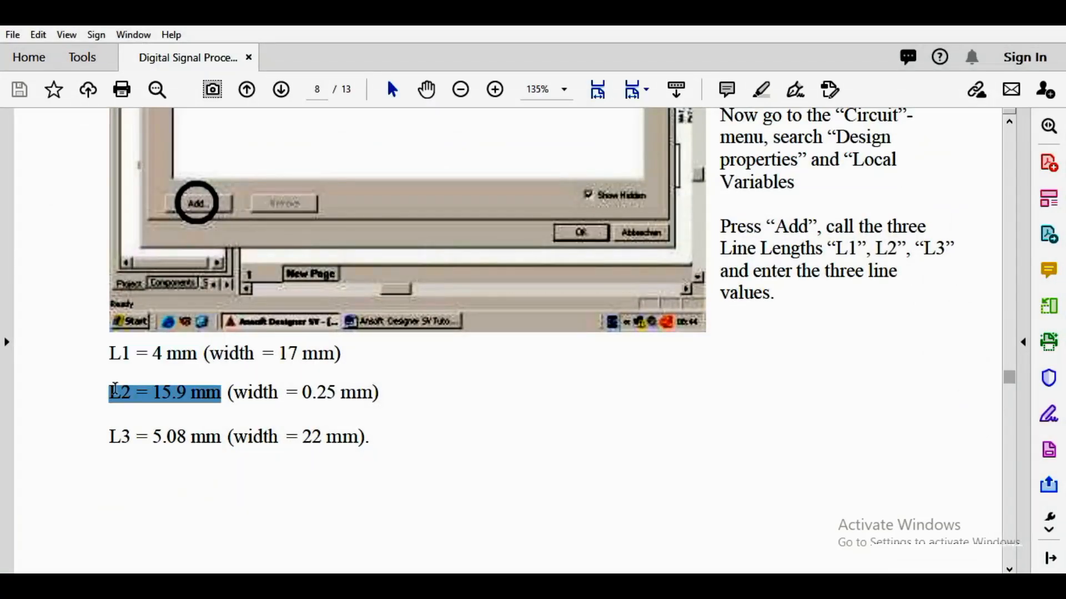
key("alt+Tab")
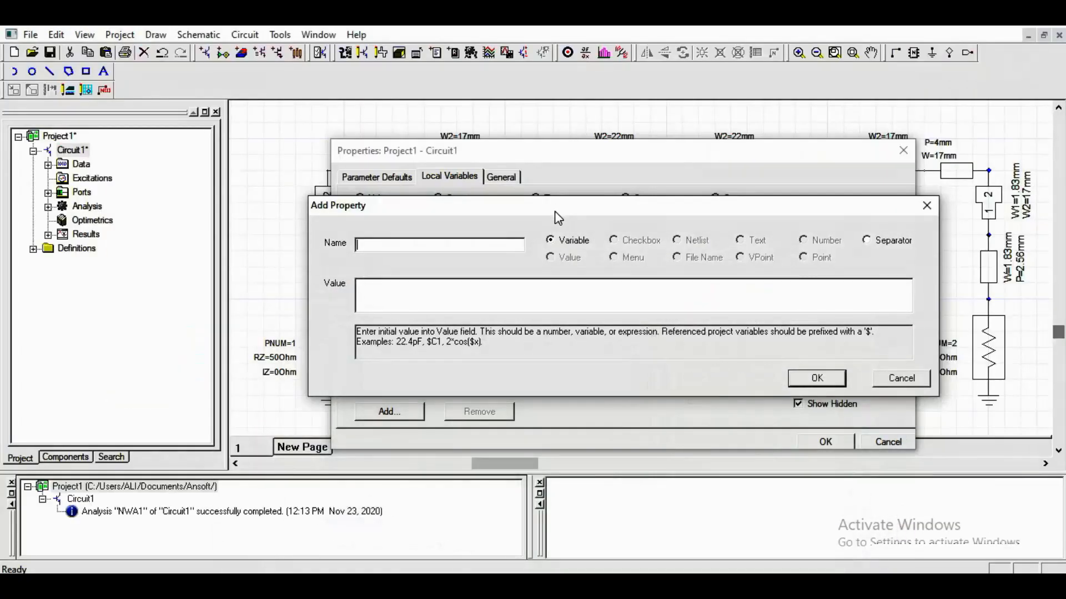
left_click(380, 293)
key("ctrl+v")
left_click_drag(367, 286, 356, 287)
left_click_drag(365, 286, 354, 287)
key("BackSpace")
left_click(816, 379)
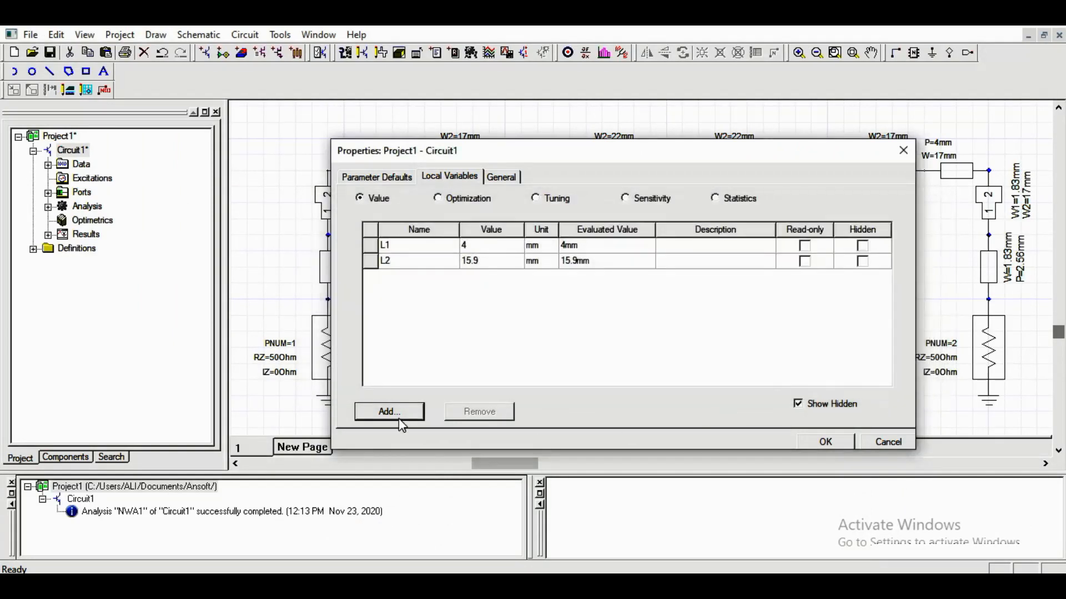
Step: Start adding another local variable, and copy the text "L3 = 5.08 mm" from the PDF manual for it
left_click(394, 411)
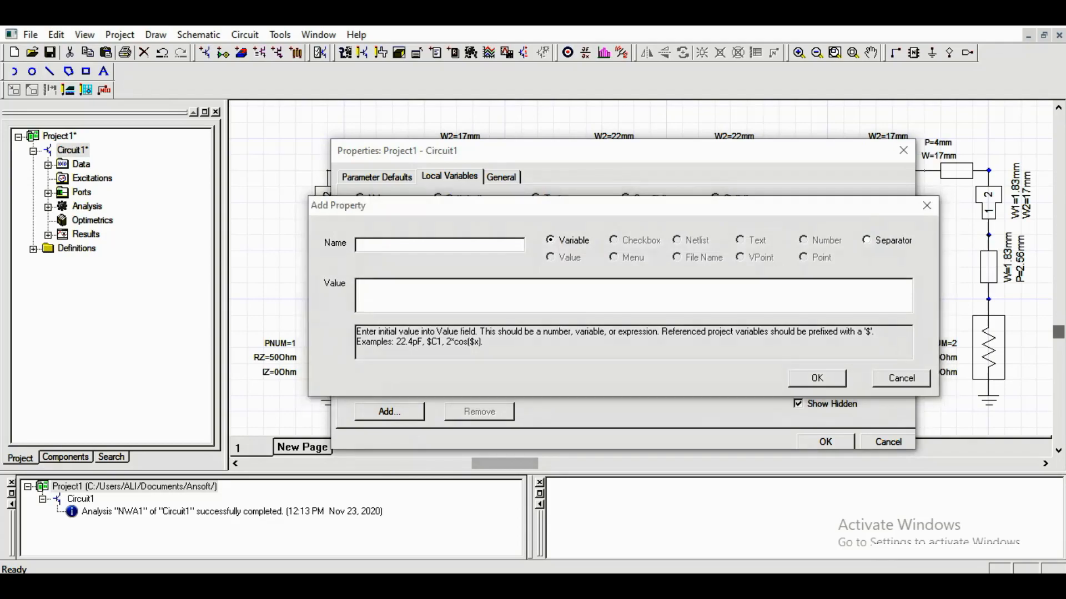
key("alt+Tab")
key("alt+Tab")
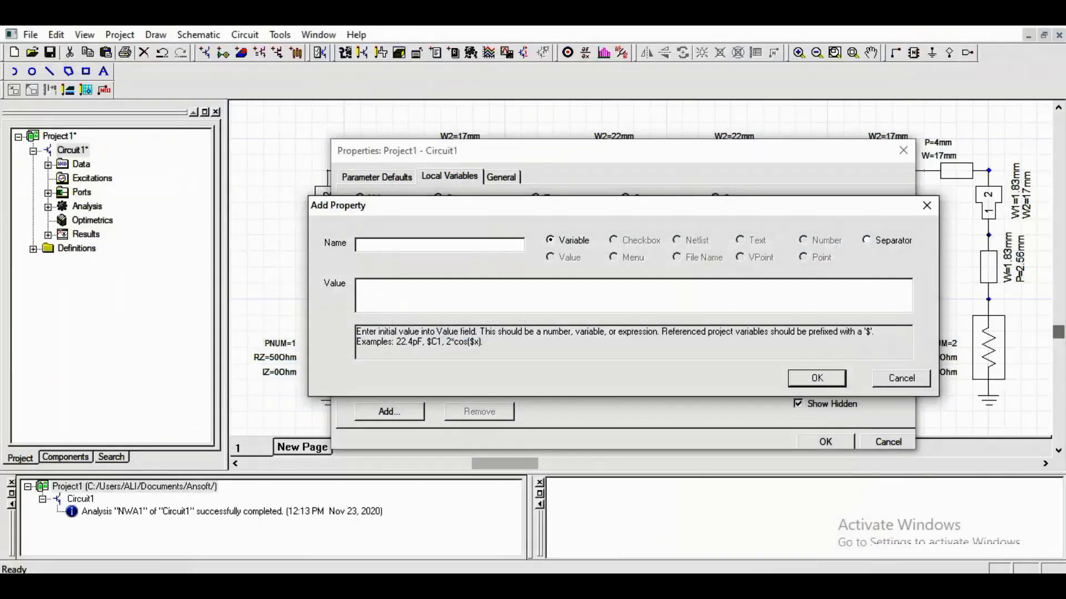
key("alt+Tab")
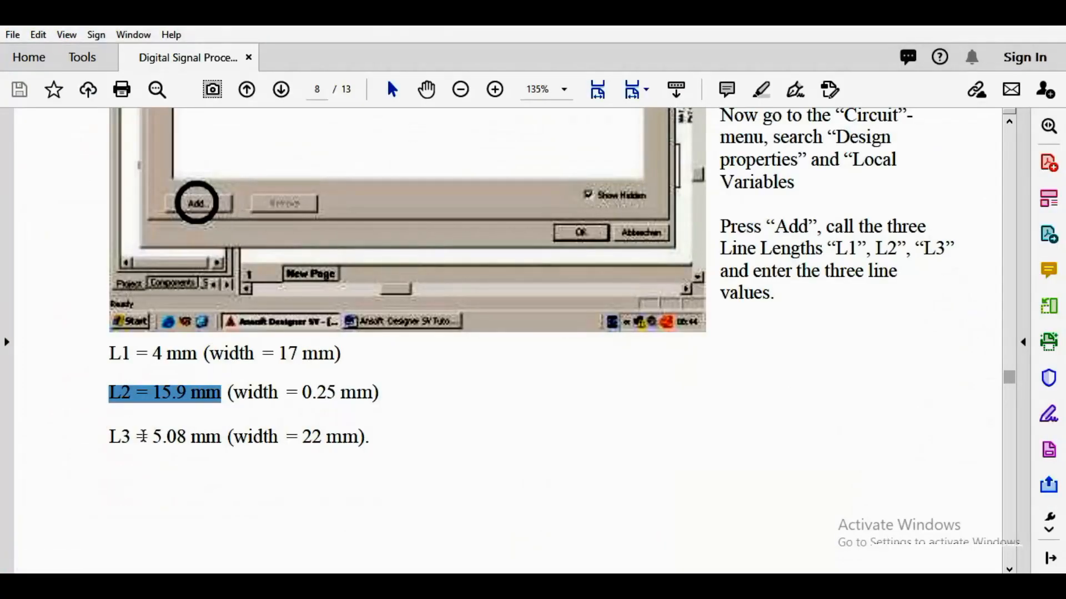
left_click_drag(109, 435, 225, 444)
key("ctrl+c")
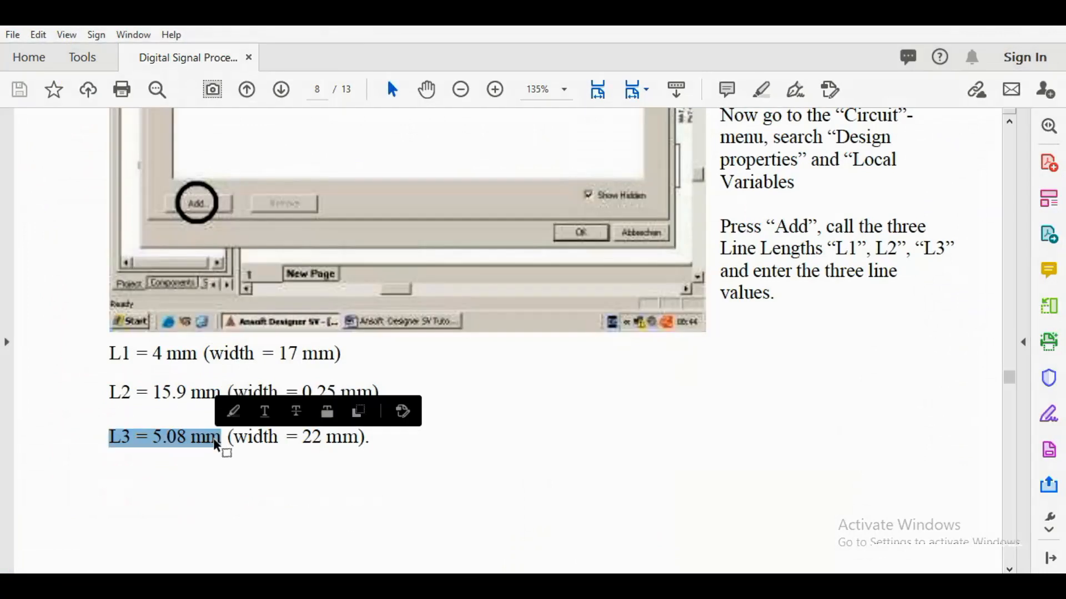
key("alt+Tab")
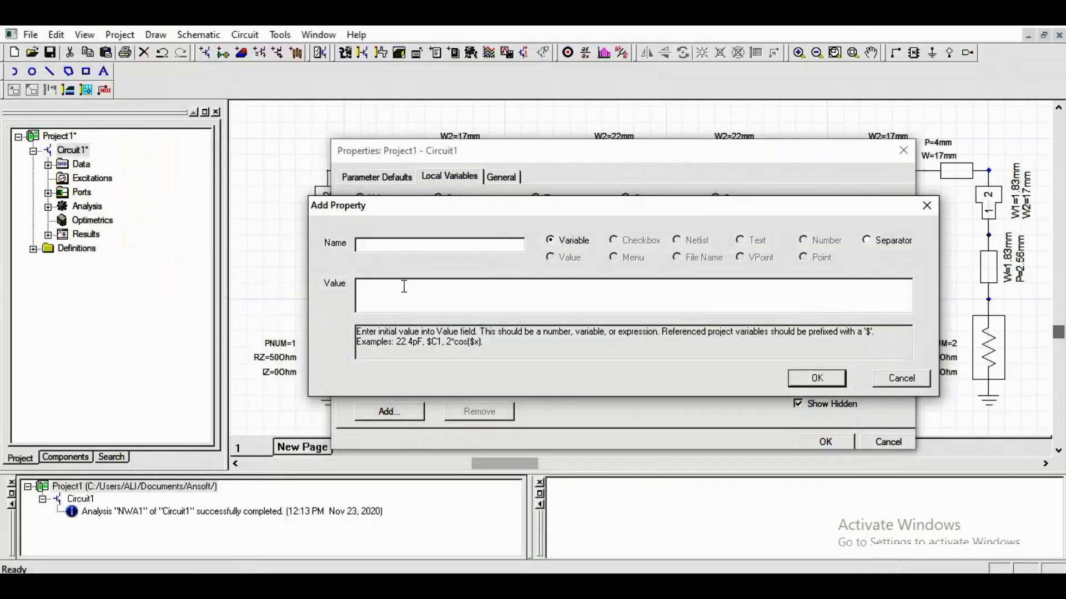
Step: Define the local variable L3 with a value of 5.08 mm and accept the design properties
key("ctrl+v")
left_click_drag(369, 283, 352, 281)
key("BackSpace")
type("L3")
left_click_drag(363, 287, 334, 286)
key("BackSpace")
left_click(817, 379)
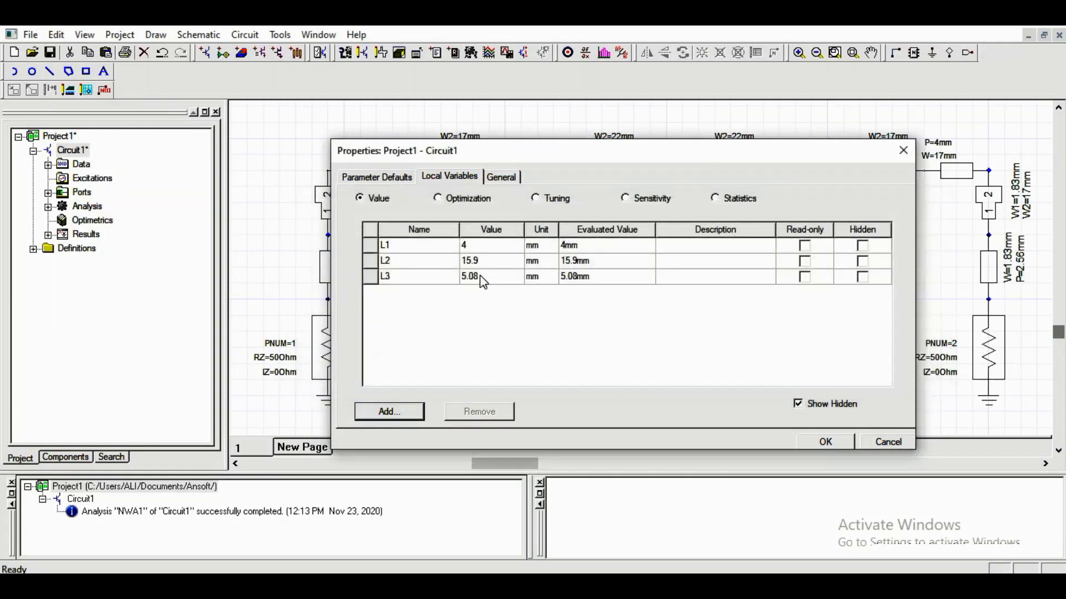
left_click(831, 441)
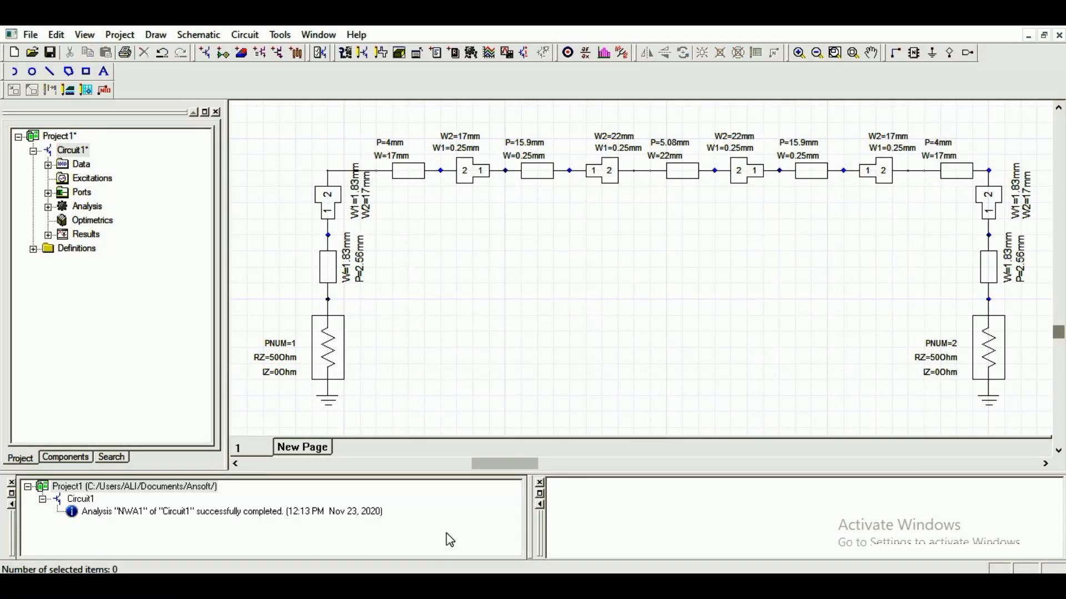
Step: Examine the Step 2 circuit diagram in the PDF for which line lengths are replaced by L1, L2 and L3
left_click(521, 586)
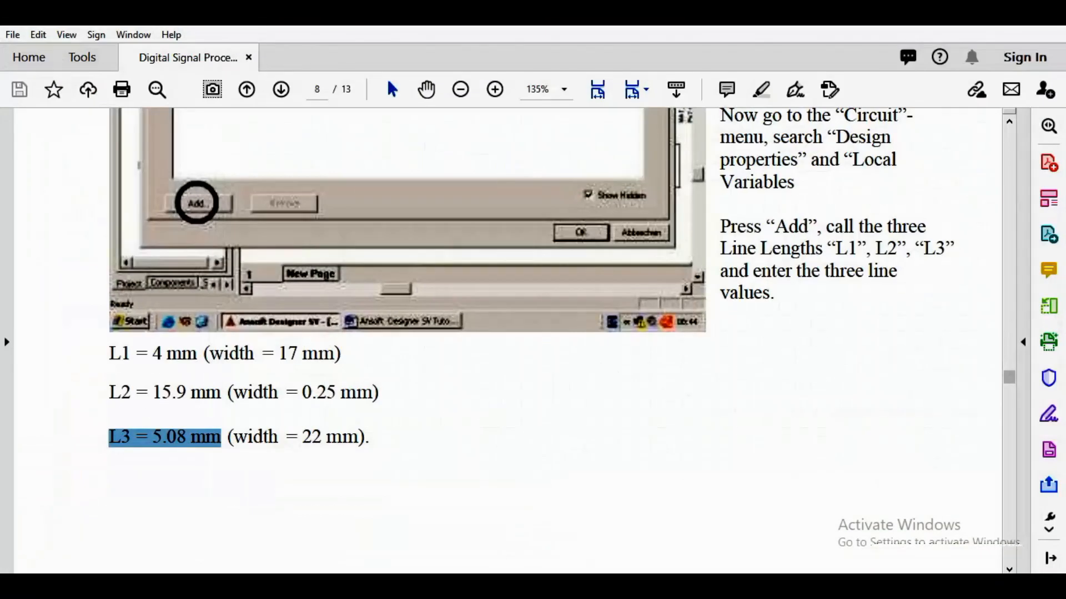
scroll(420, 272, "up", 1)
scroll(420, 273, "down", 15)
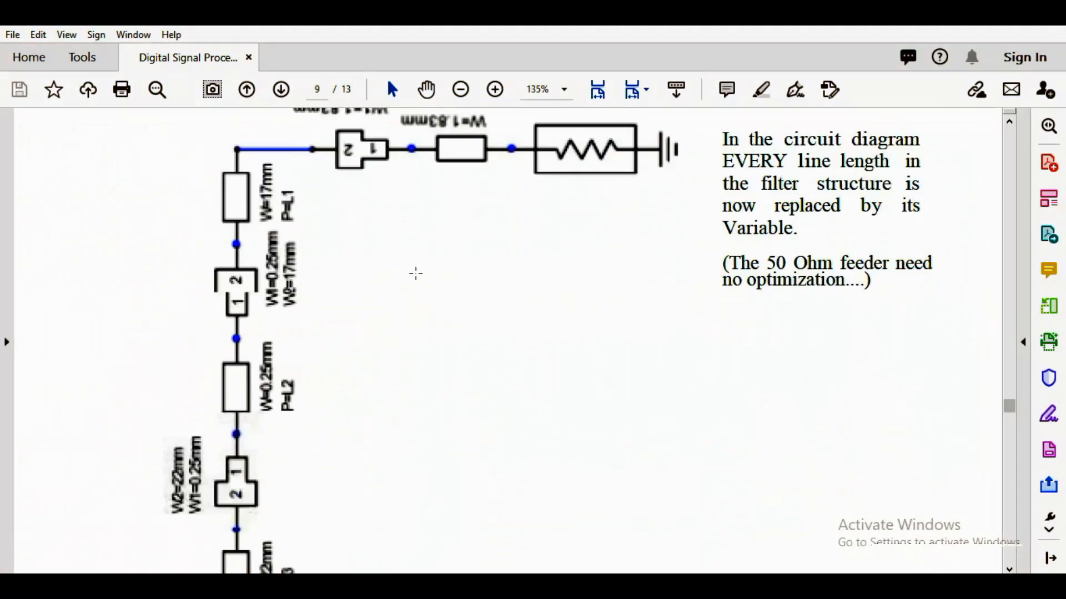
scroll(416, 273, "down", 4)
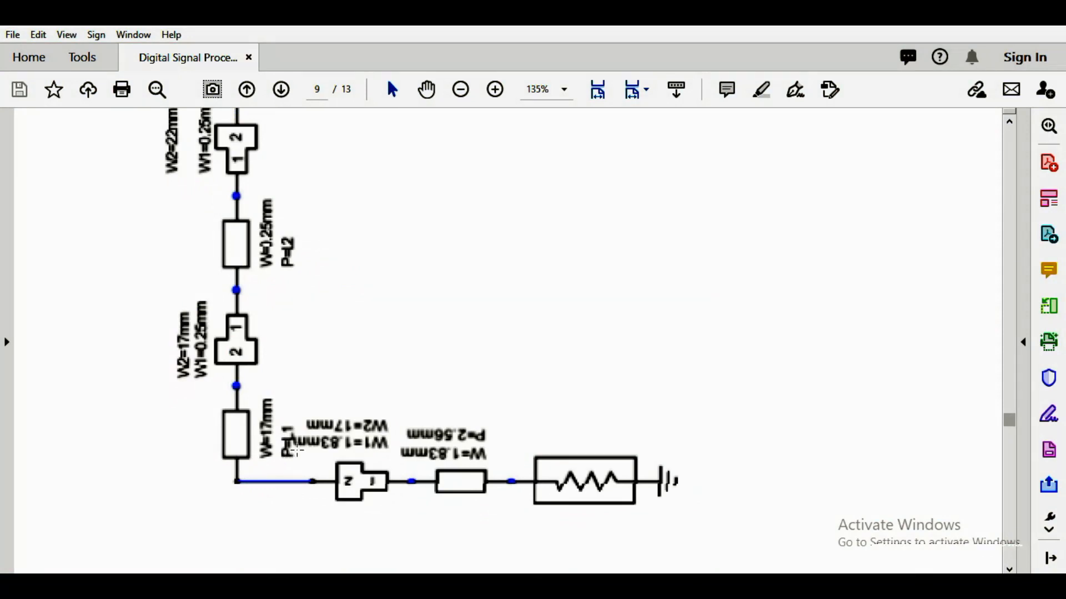
scroll(311, 264, "up", 6)
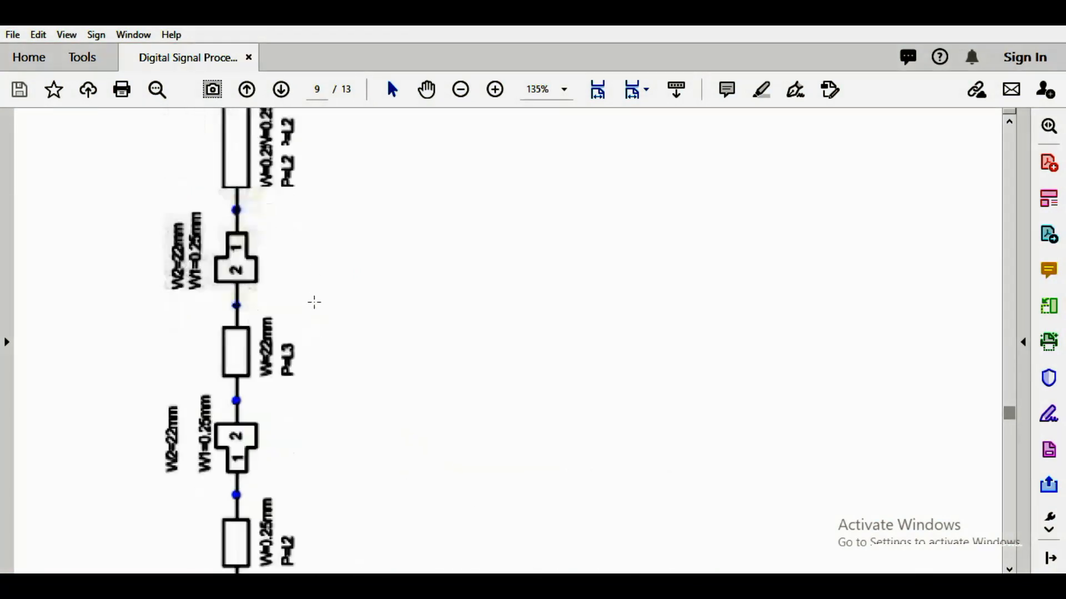
scroll(318, 251, "up", 3)
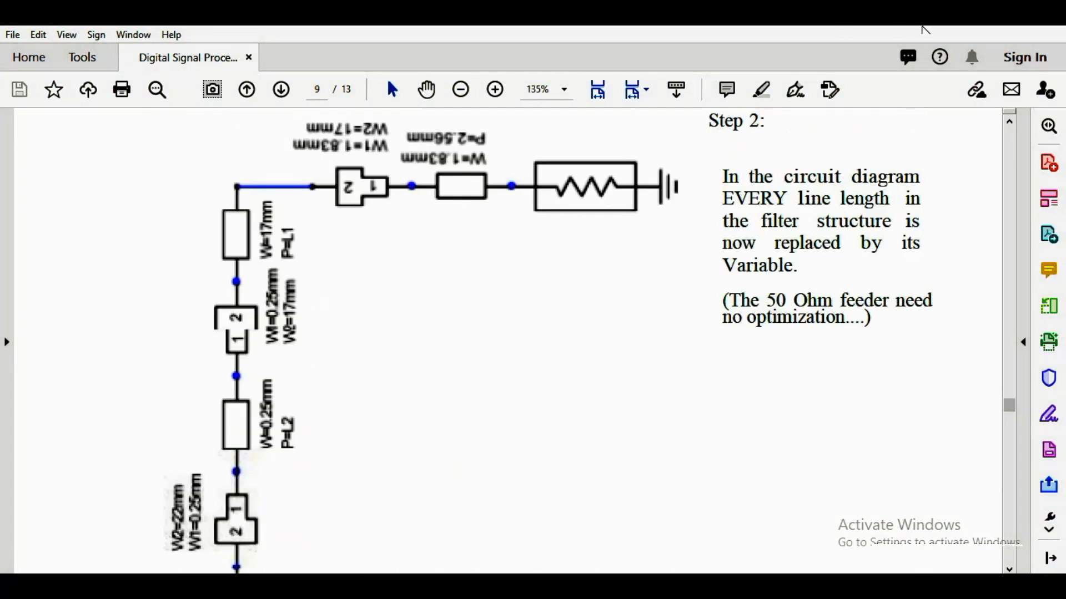
left_click(980, 19)
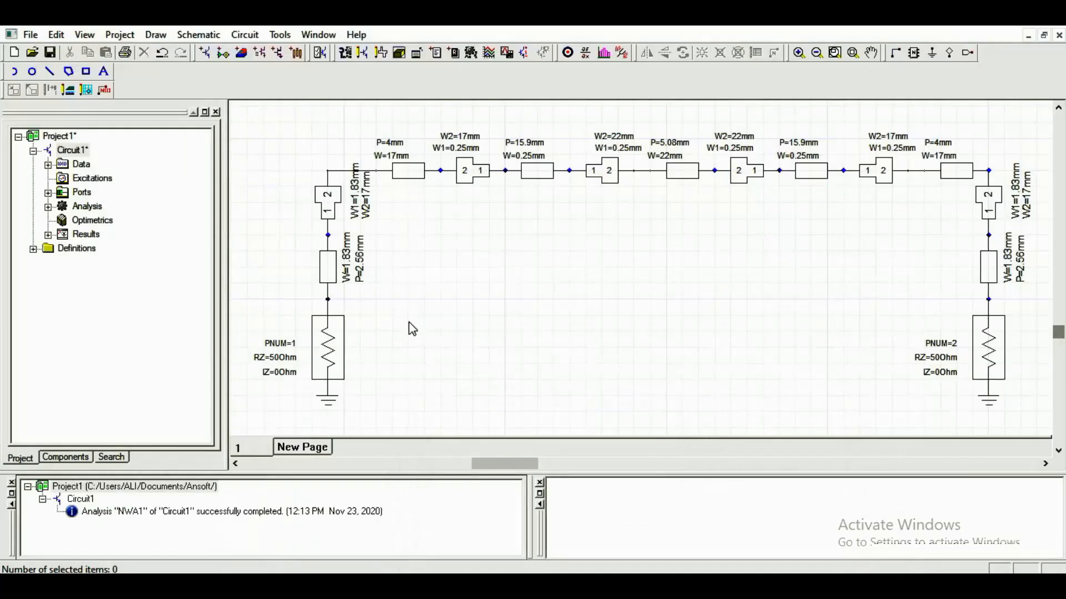
Step: Set the physical length P of the 17 mm wide line nearest port 1 to L1, checking the PDF diagram
double_click(401, 177)
left_click(467, 261)
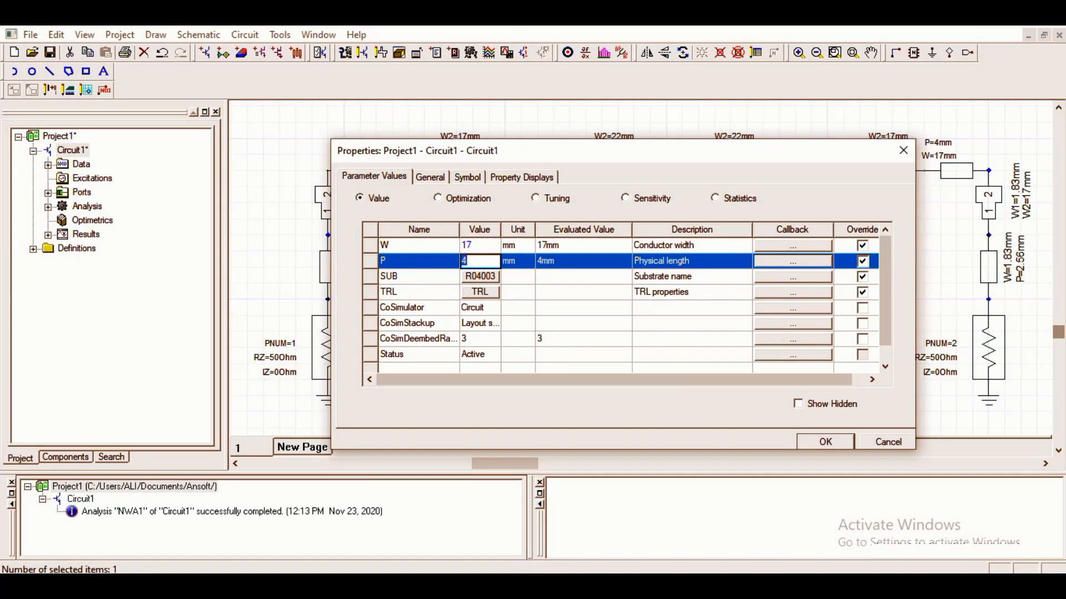
left_click(416, 587)
scroll(419, 504, "down", 3)
scroll(418, 502, "down", 7)
scroll(420, 509, "up", 1)
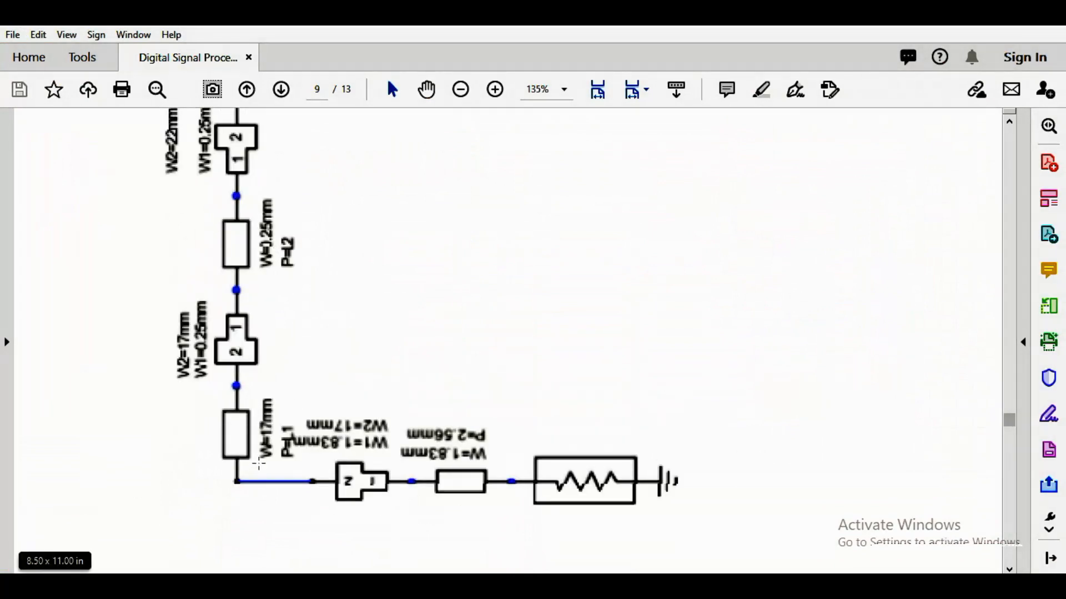
left_click(976, 19)
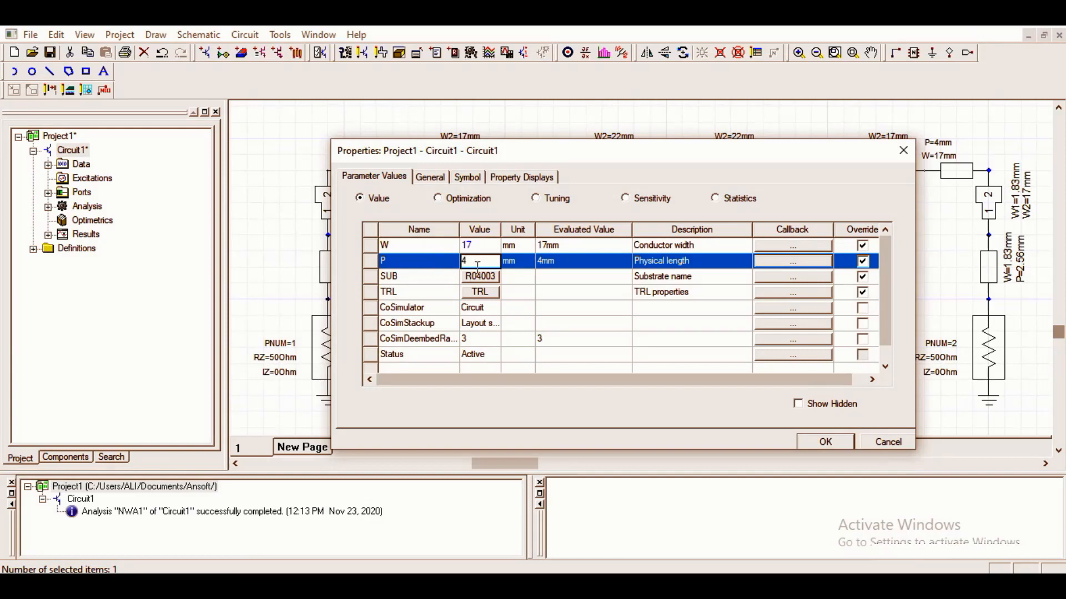
key("BackSpace")
type("L1")
left_click(829, 444)
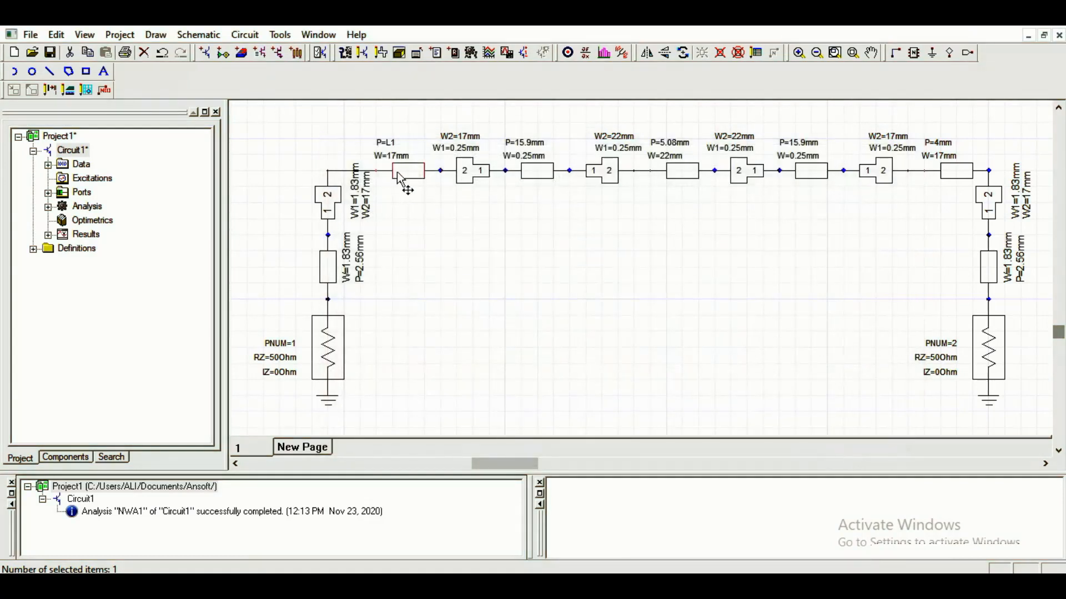
Step: Set the physical length P of the 0.25 mm wide line nearest port 1 to L2
double_click(535, 177)
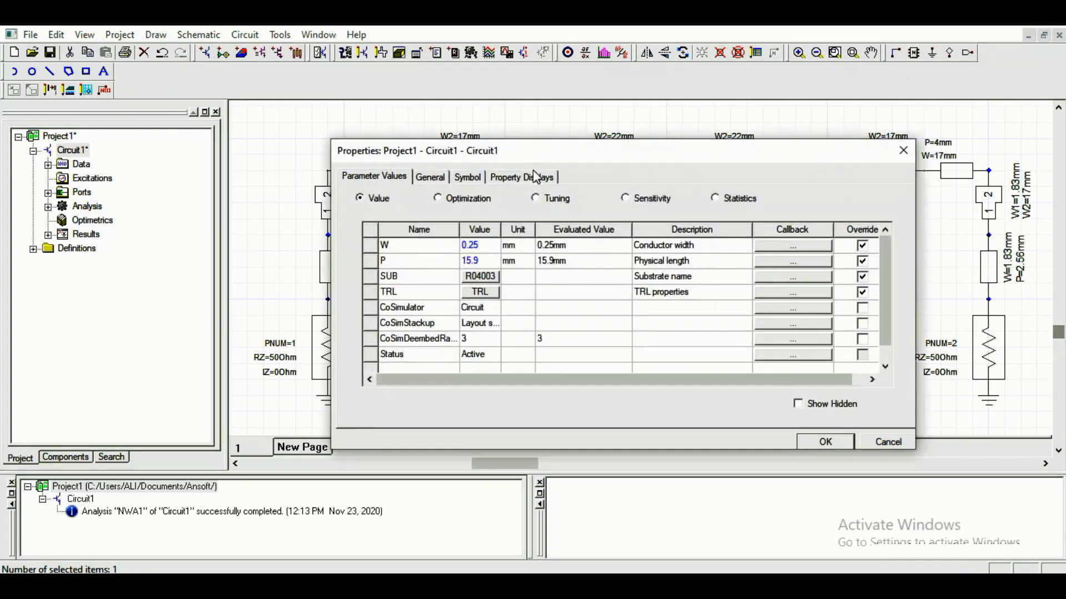
left_click(480, 262)
type("L2")
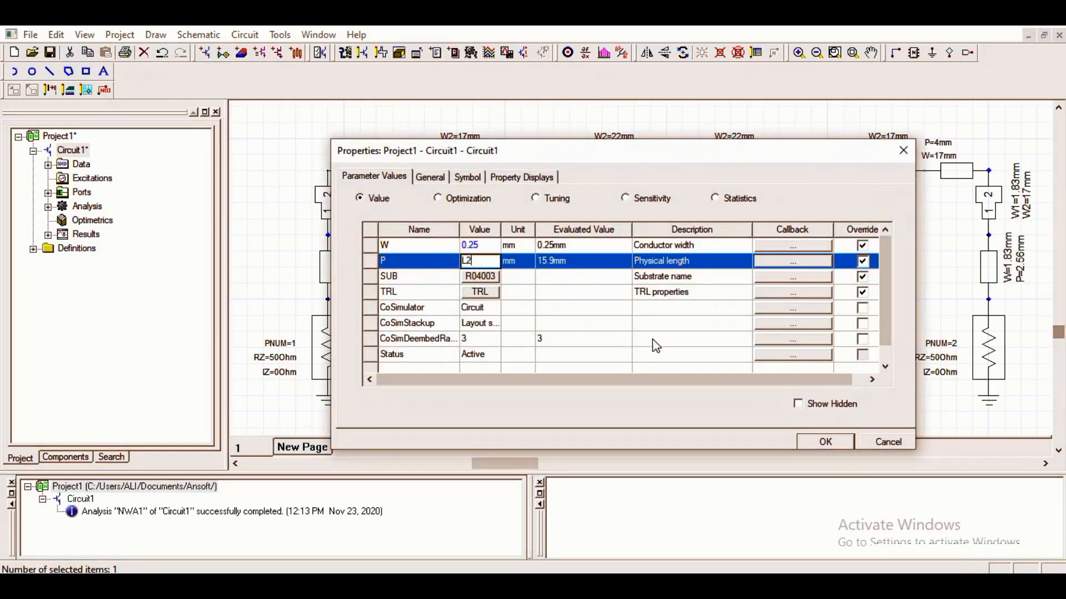
left_click(574, 341)
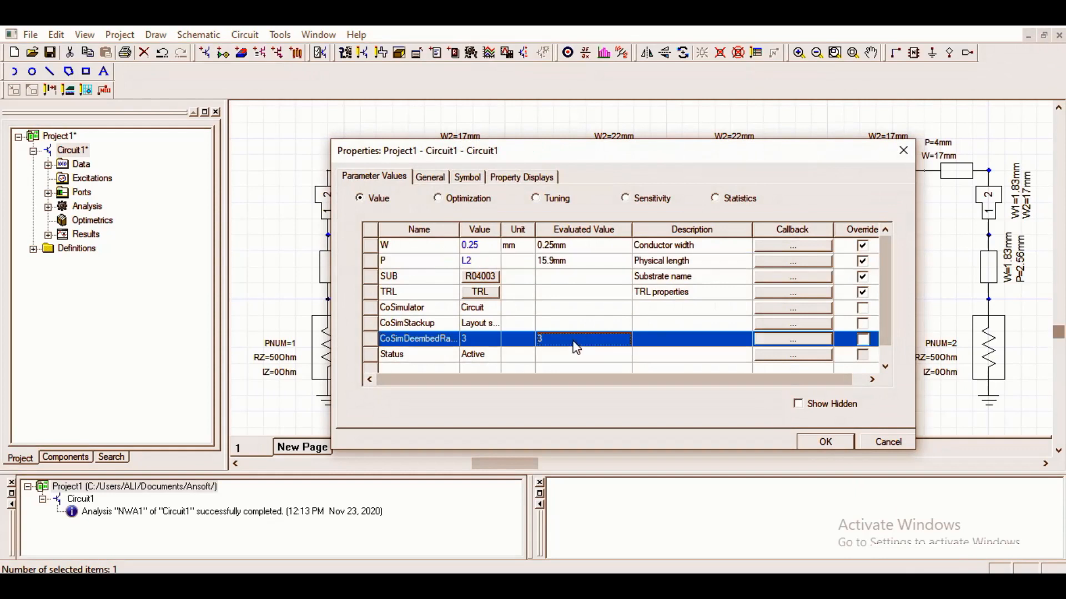
left_click(826, 443)
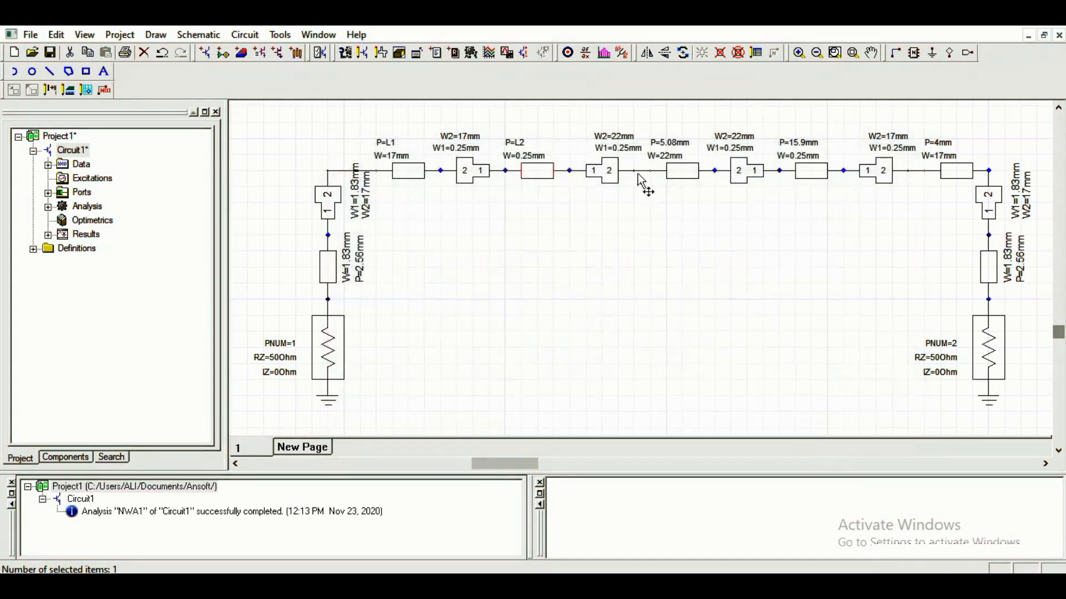
Step: Set the physical length P of the 22 mm wide centre line to L3
double_click(674, 173)
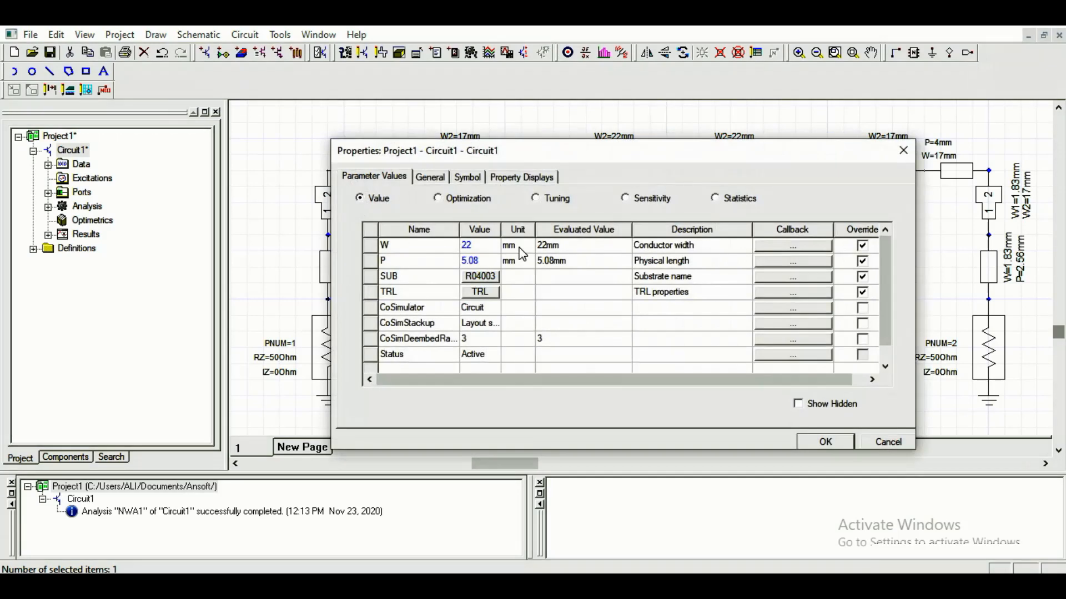
left_click(488, 261)
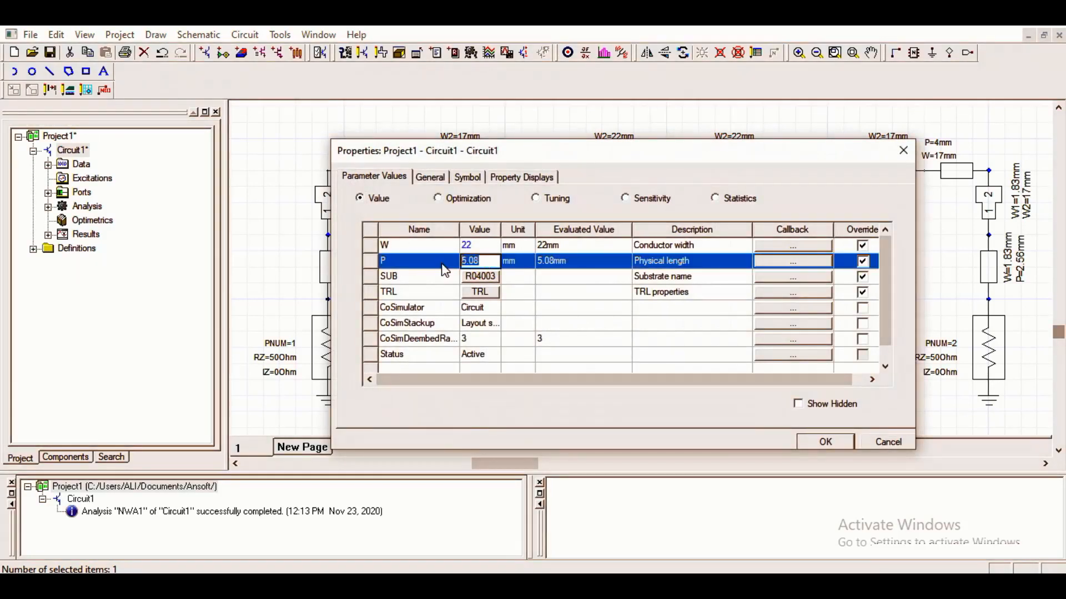
type("L3")
left_click(620, 324)
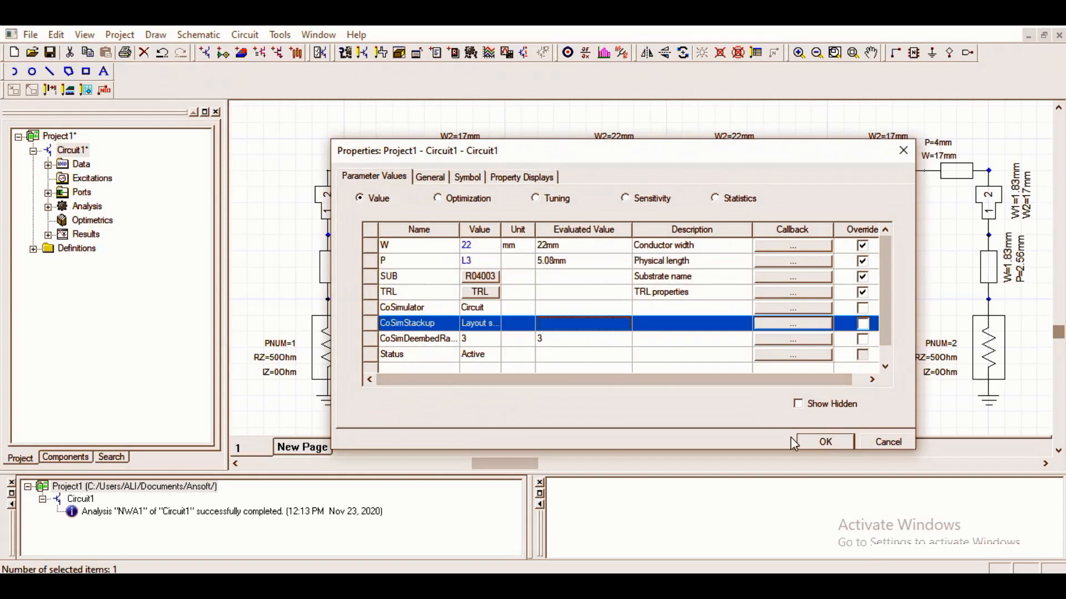
left_click(825, 442)
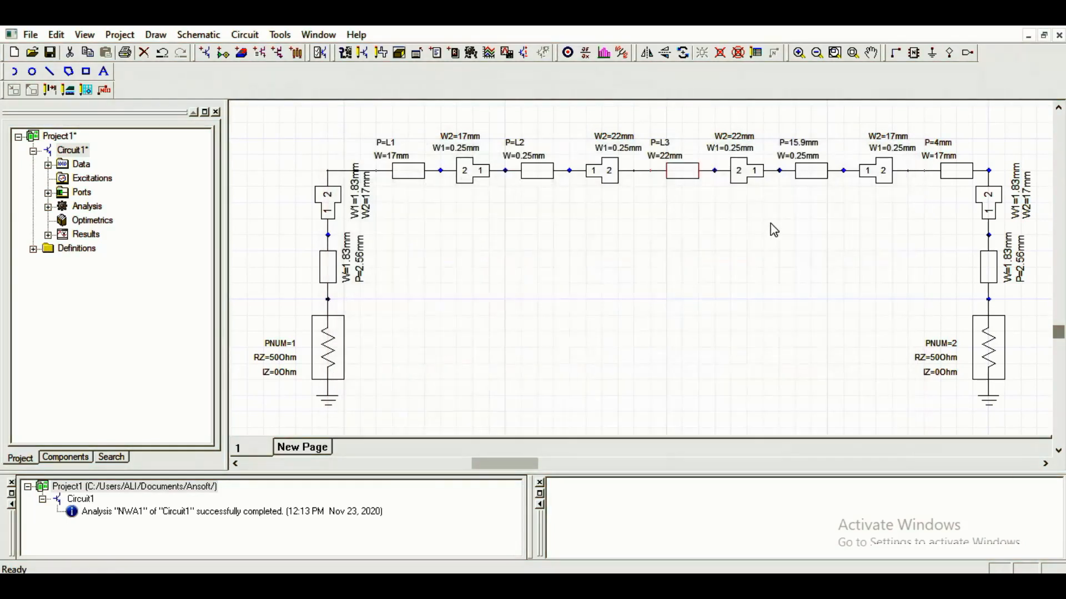
Step: Set the physical length P of the 0.25 mm wide line nearest port 2 to L2, checking the PDF diagram
double_click(814, 183)
left_click(489, 586)
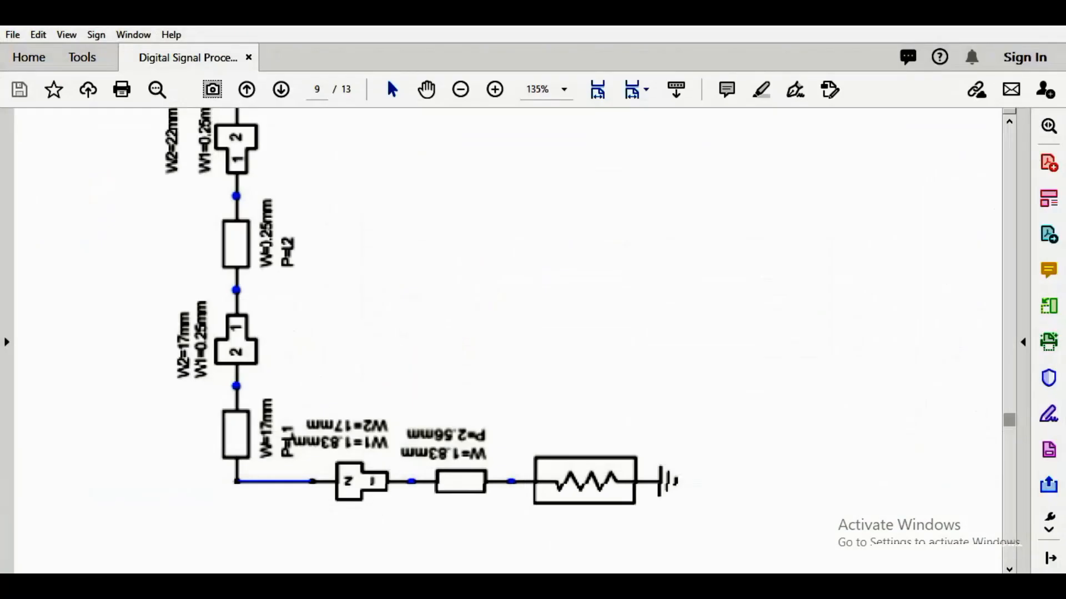
scroll(554, 346, "up", 10)
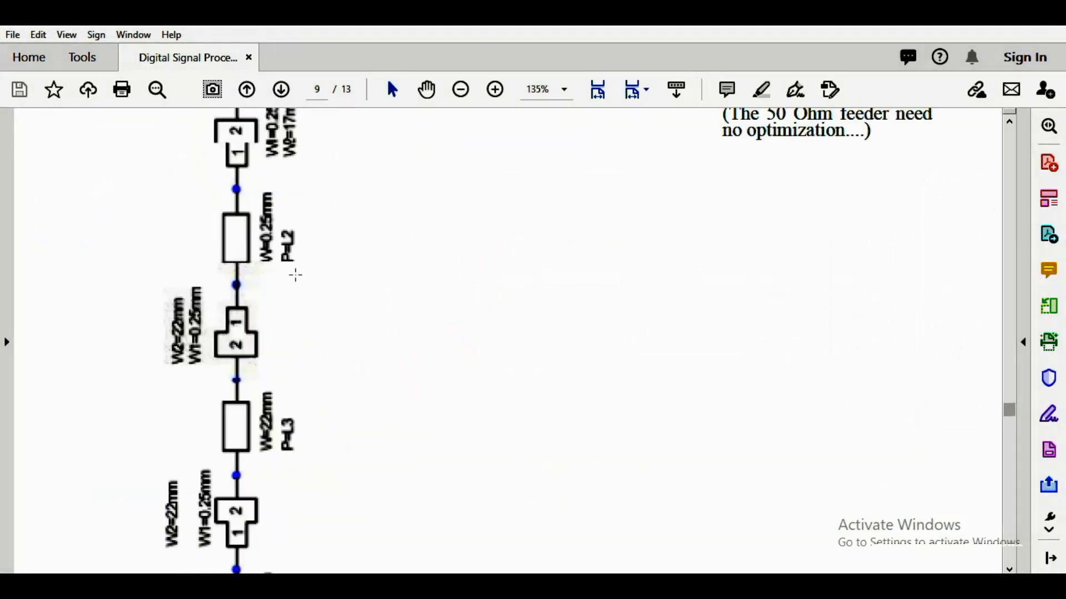
key("alt+Tab")
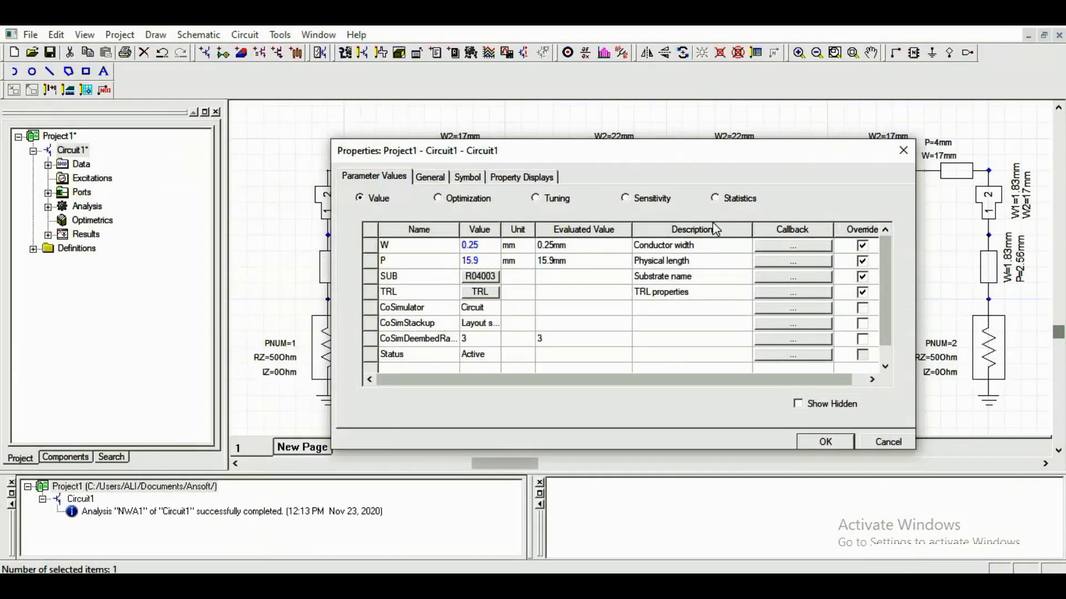
left_click(484, 260)
key("BackSpace")
key("Return")
left_click(588, 262)
left_click(822, 444)
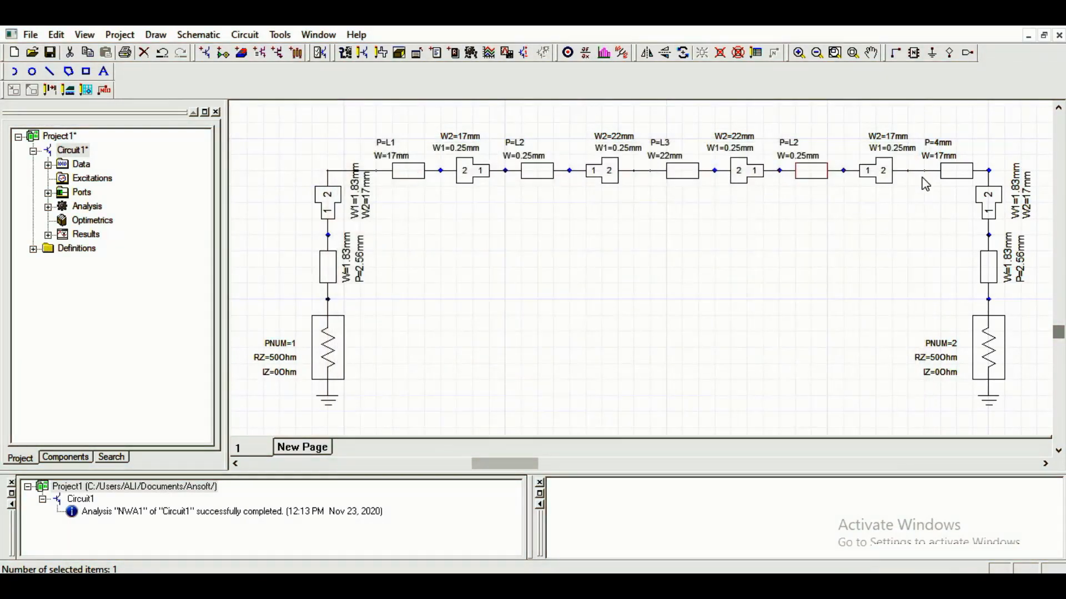
Step: Set the physical length P of the 17 mm wide line nearest port 2 to L1
double_click(955, 172)
left_click(479, 261)
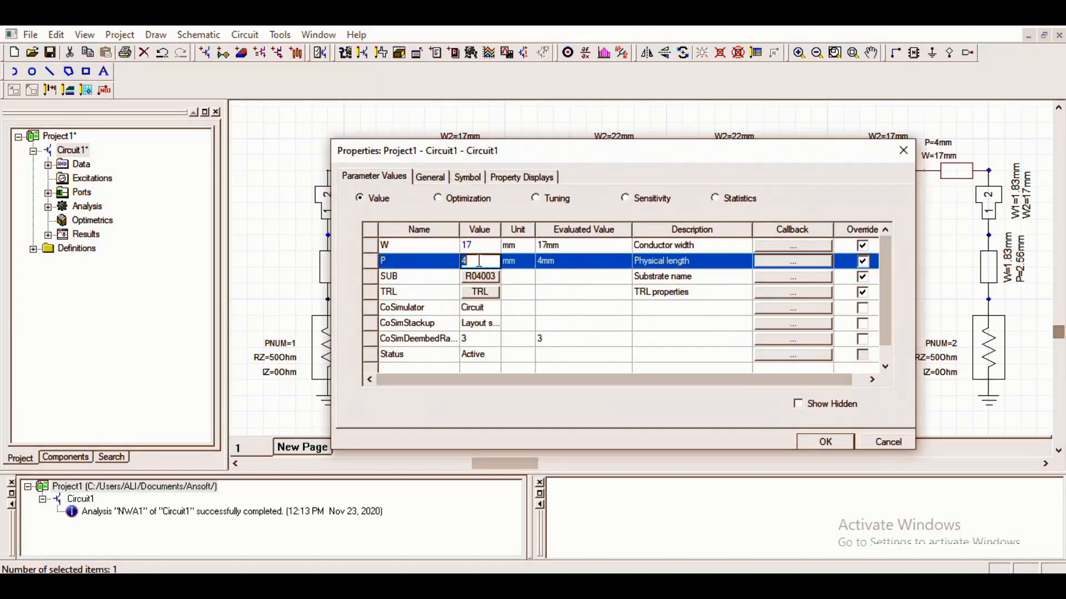
type("L")
left_click(572, 277)
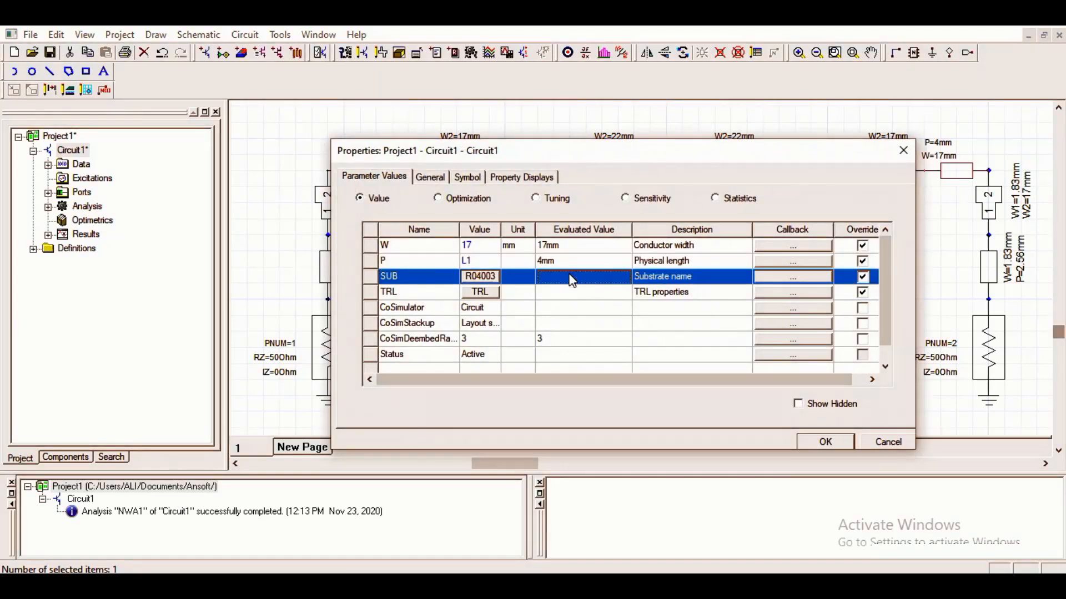
left_click(851, 442)
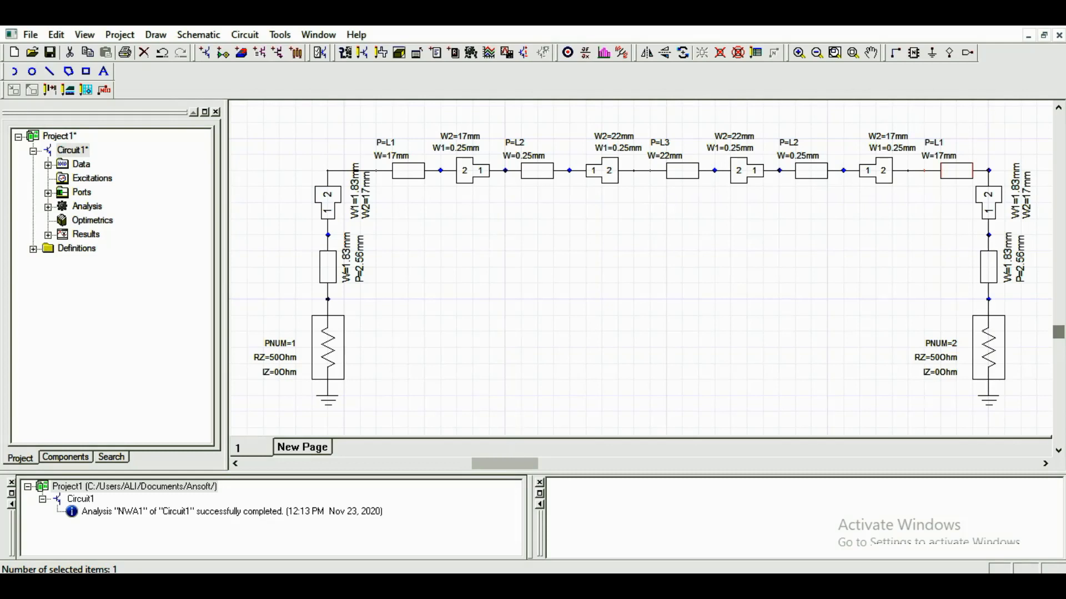
Step: Read Steps 2 to 4 in the PDF manual for how to re-analyse the circuit, accumulate reports and vary L1, L2 and L3
left_click(512, 587)
scroll(512, 390, "down", 4)
scroll(514, 393, "up", 4)
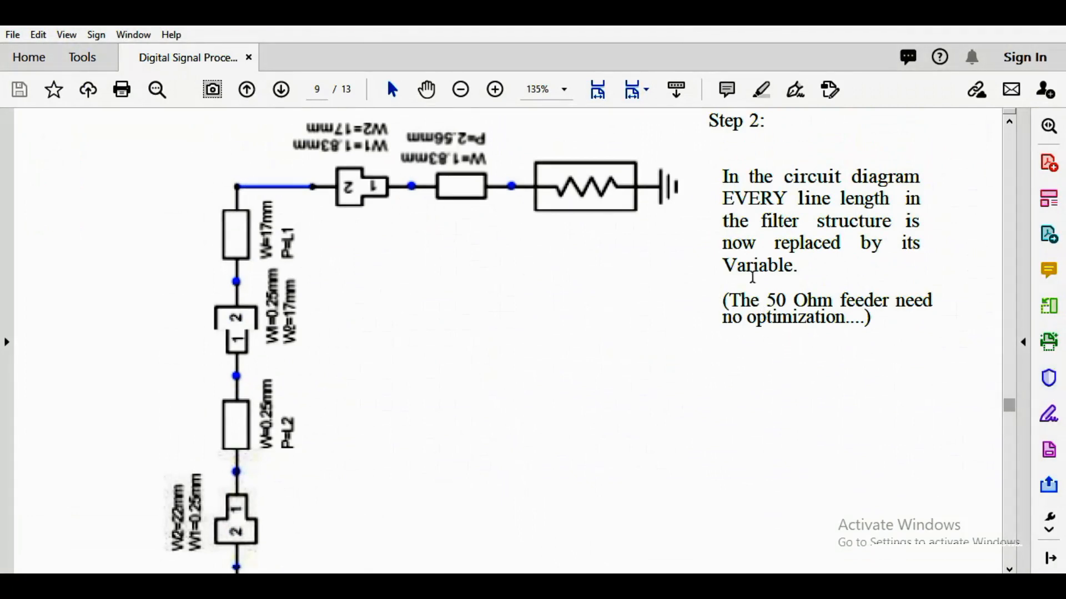
scroll(635, 183, "down", 5)
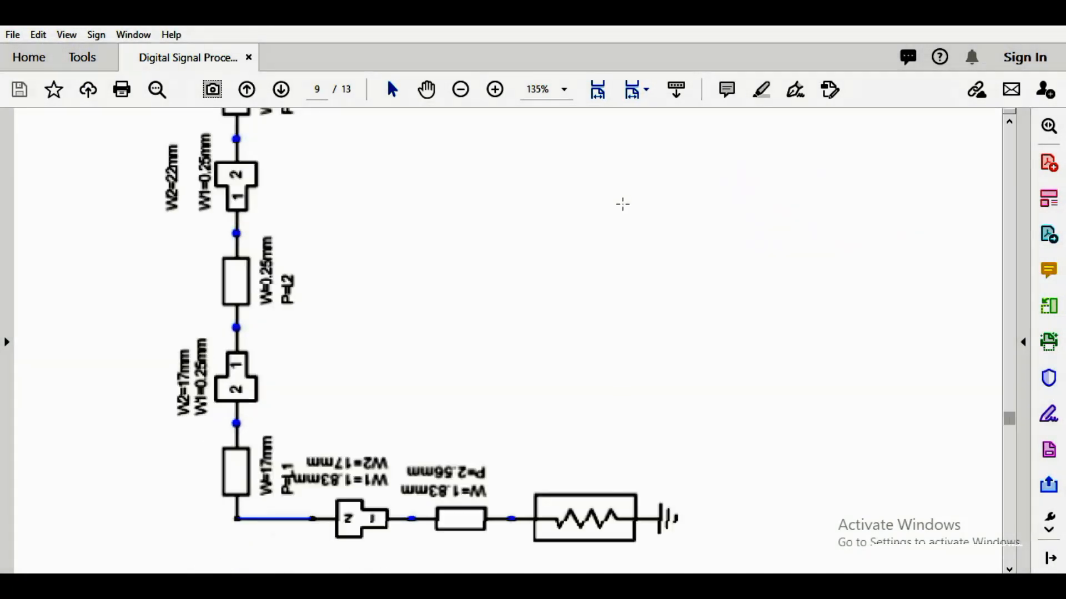
scroll(622, 206, "down", 10)
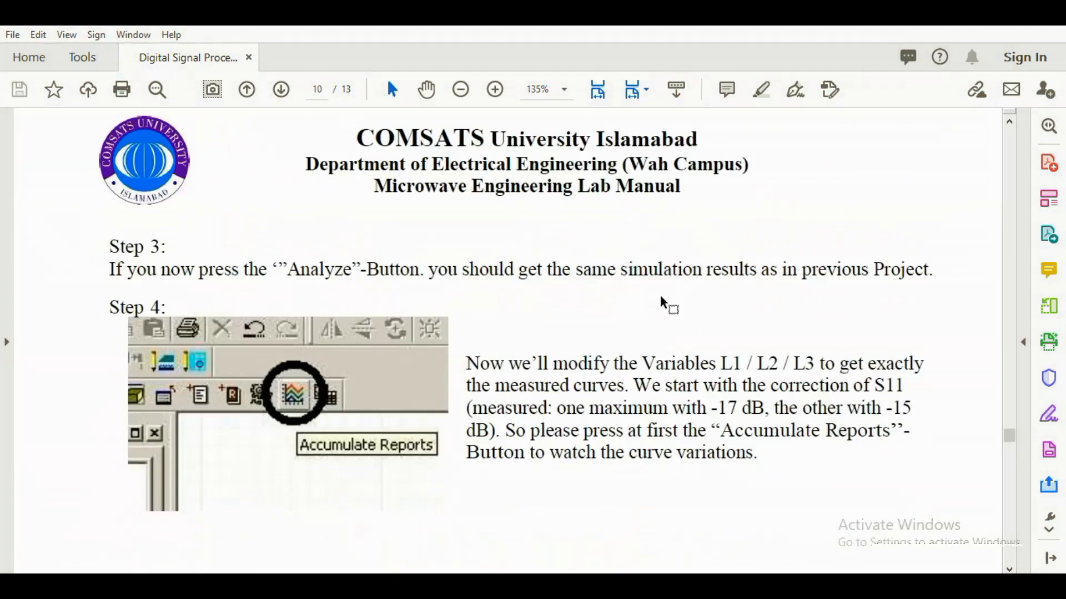
scroll(643, 376, "down", 2)
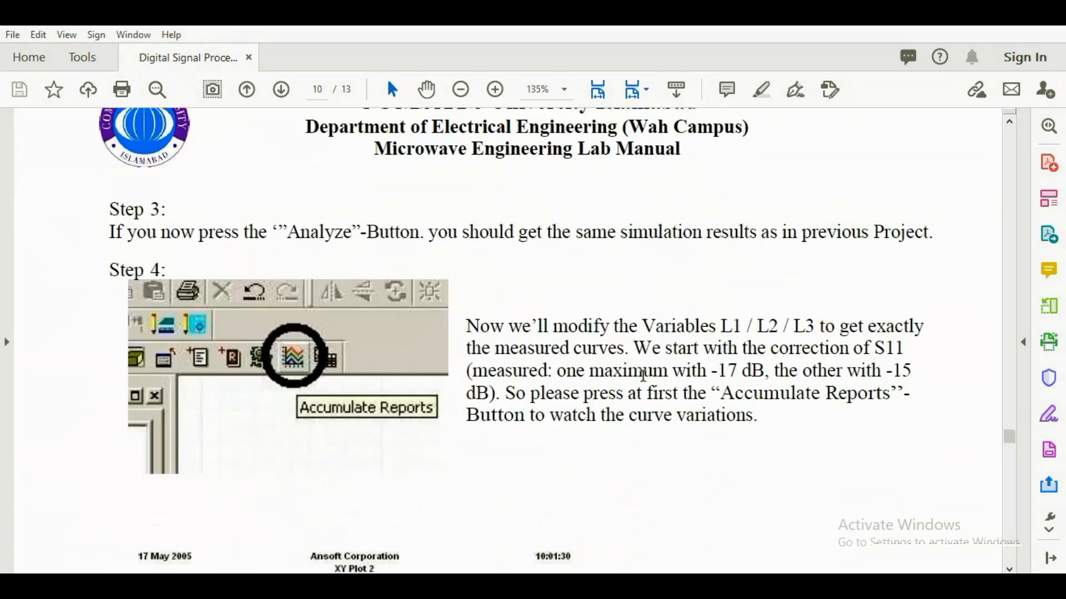
scroll(645, 376, "down", 7)
scroll(645, 376, "up", 4)
scroll(644, 376, "down", 2)
scroll(645, 376, "down", 3)
scroll(644, 376, "up", 3)
scroll(645, 376, "down", 4)
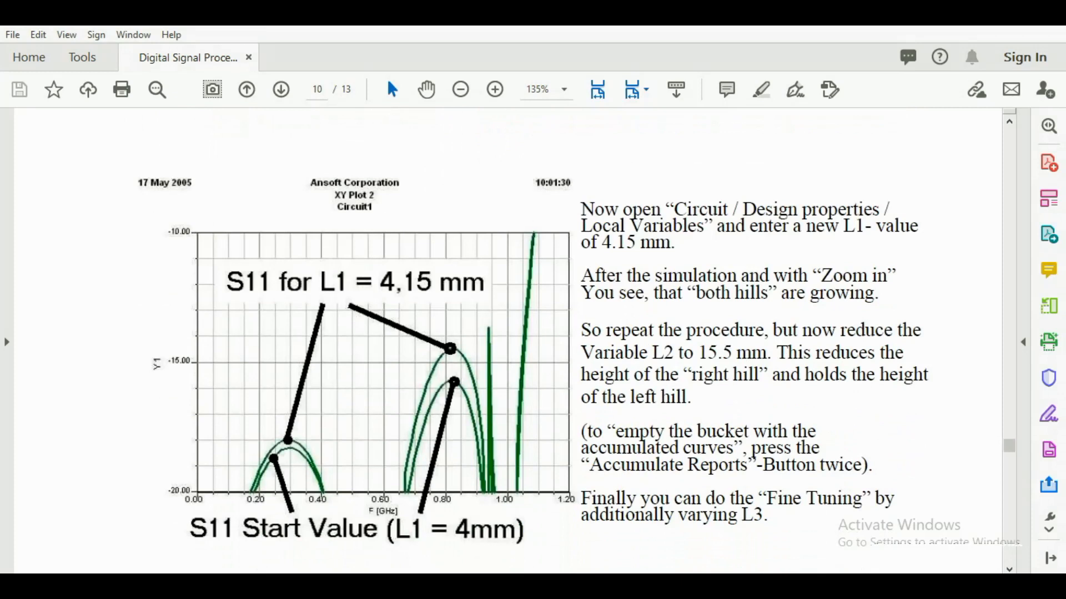
Step: Return to Ansoft Designer, analyse the parameterised circuit and open the XY Plot 1 report
key("alt+Tab")
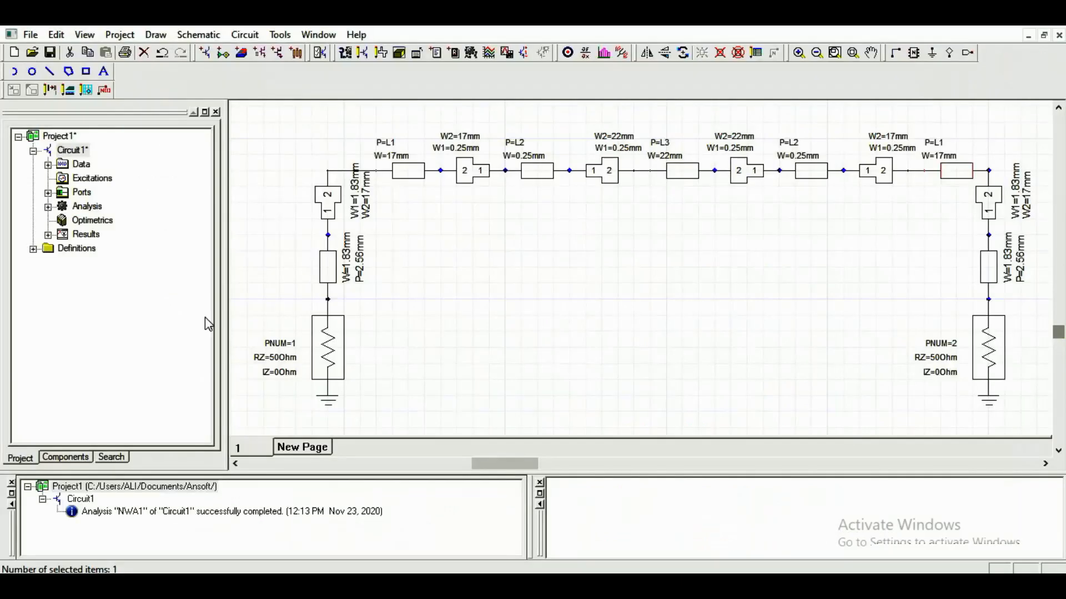
right_click(89, 204)
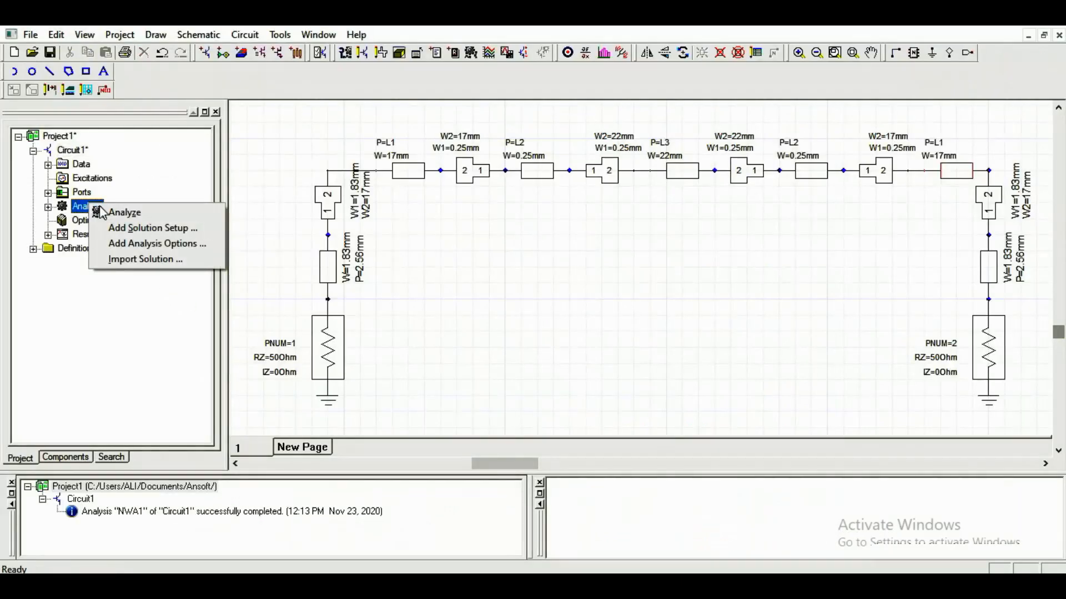
left_click(116, 212)
left_click(81, 236)
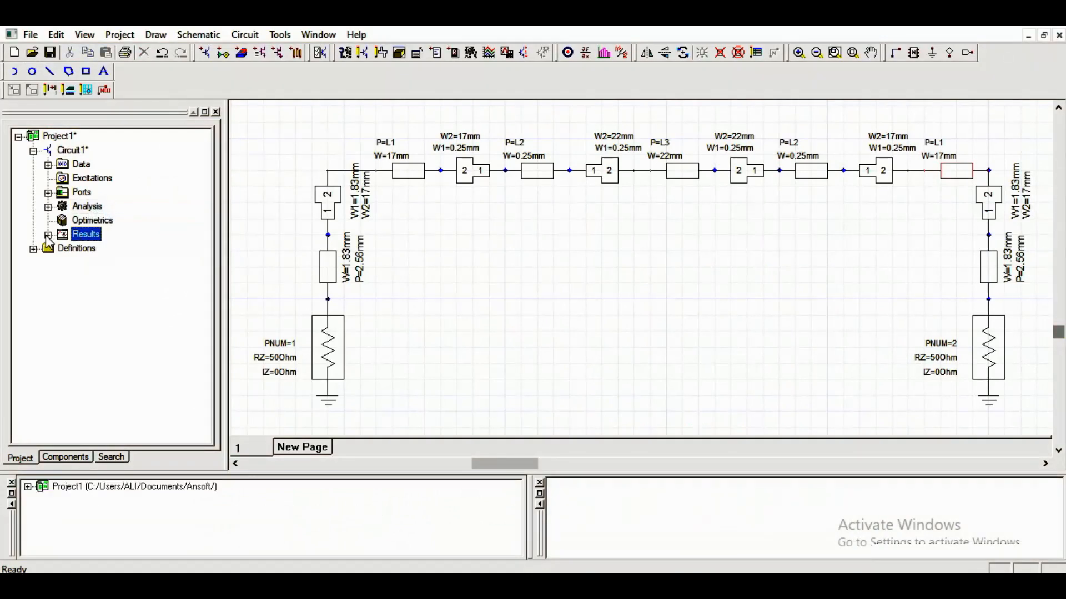
left_click(49, 234)
left_click(95, 250)
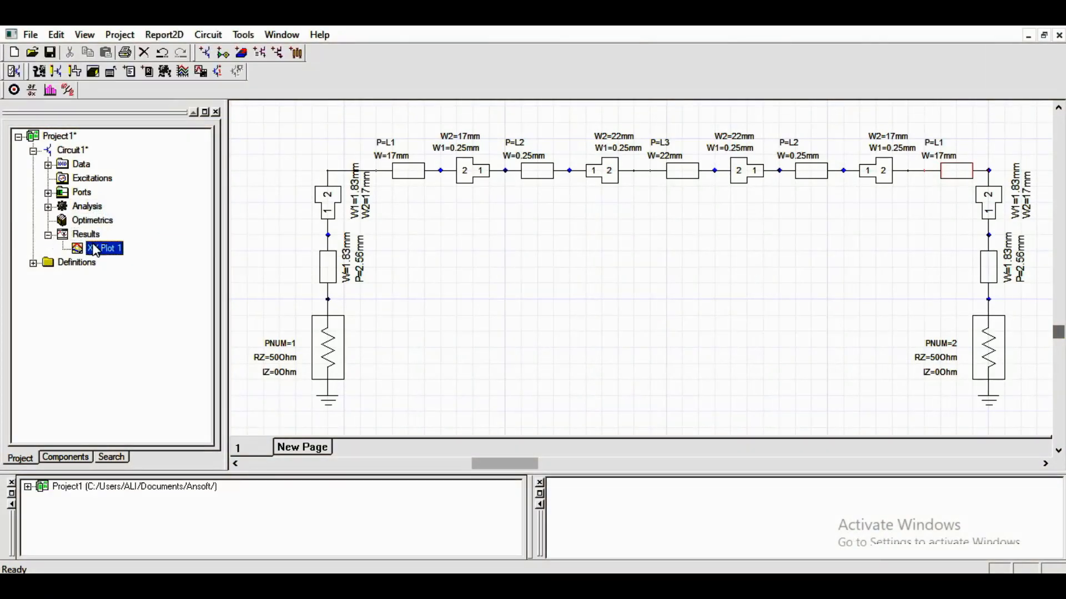
double_click(96, 249)
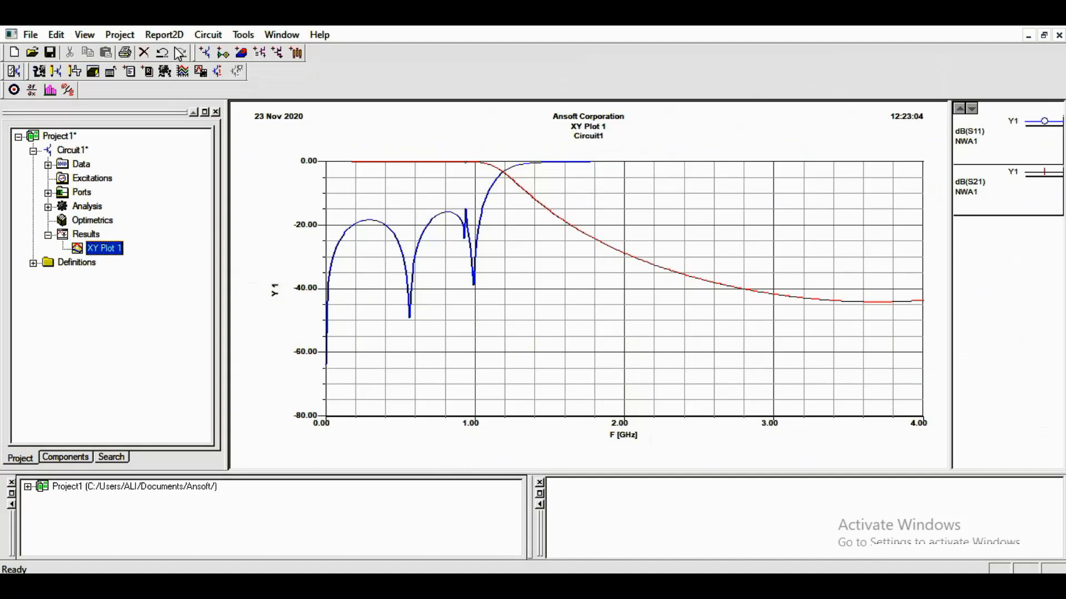
Step: Turn on Accumulate Reports and select the dB(S11) curve in XY Plot 1
left_click(184, 71)
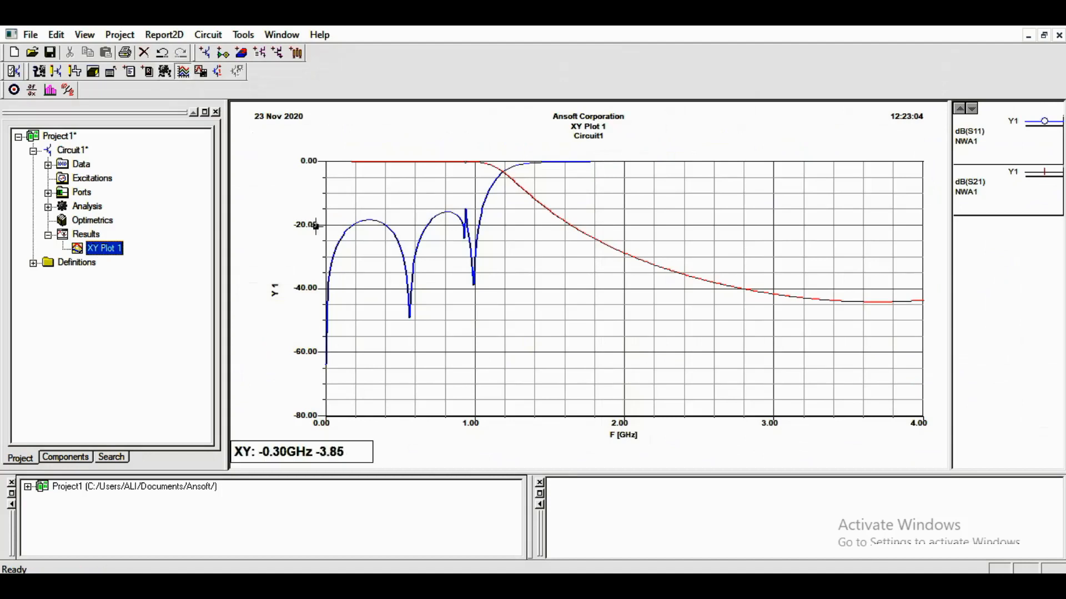
left_click(480, 215)
left_click(469, 199)
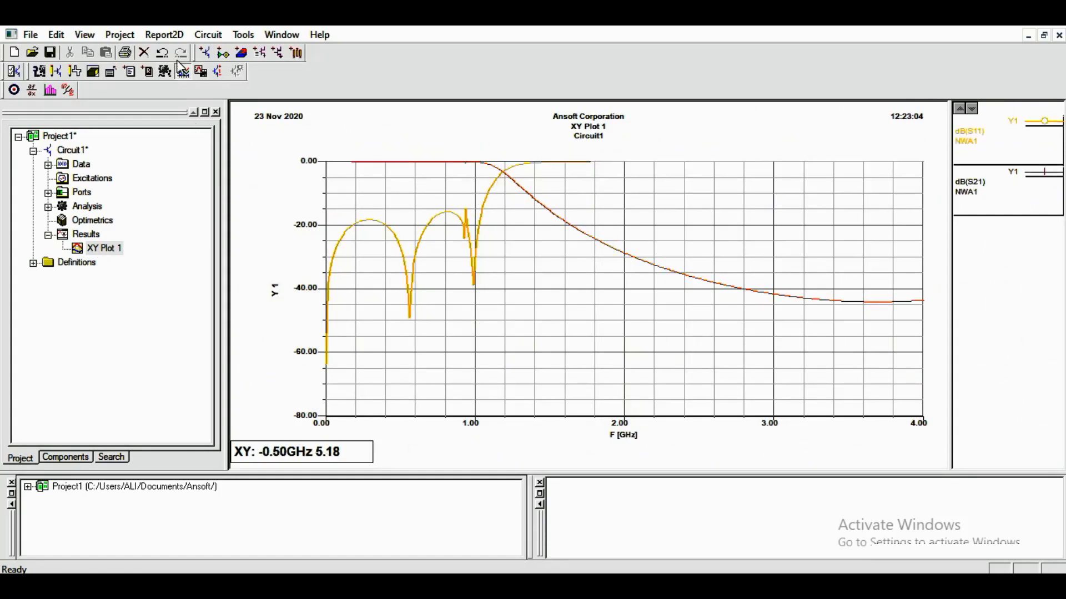
Step: Check the tuning instructions in the PDF manual, and set local variable L1 to 4.15 mm in the circuit's design properties
left_click(398, 586)
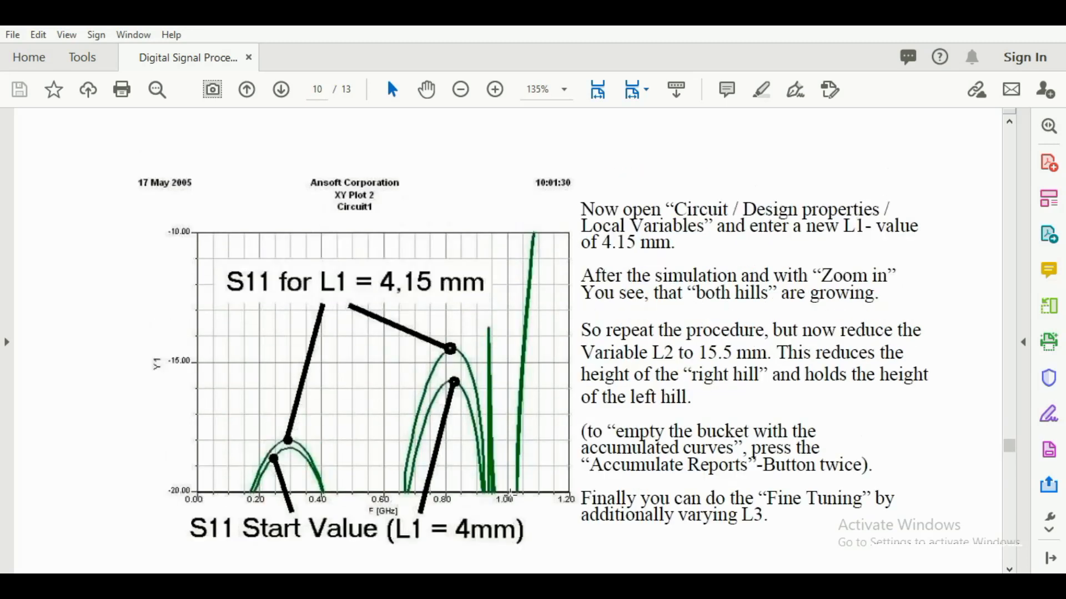
key("alt+Tab")
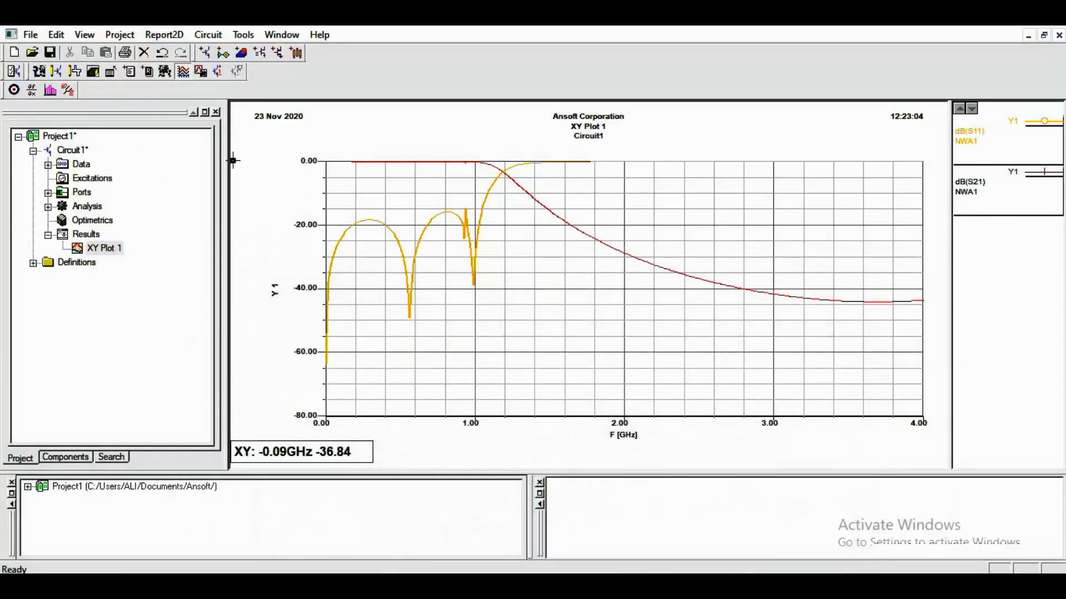
left_click(193, 34)
mouse_move(211, 67)
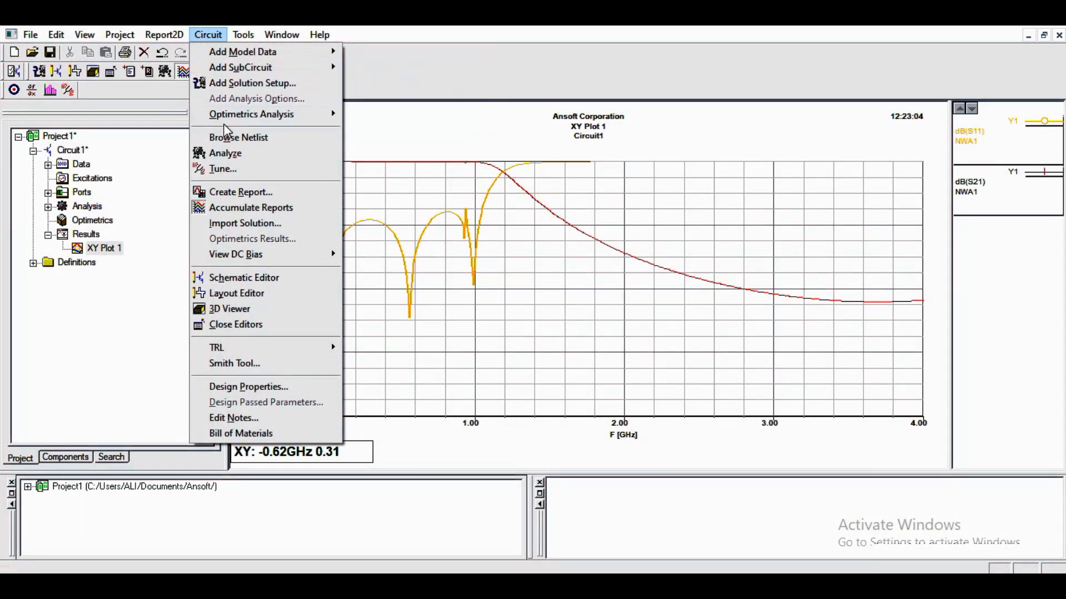
left_click(232, 387)
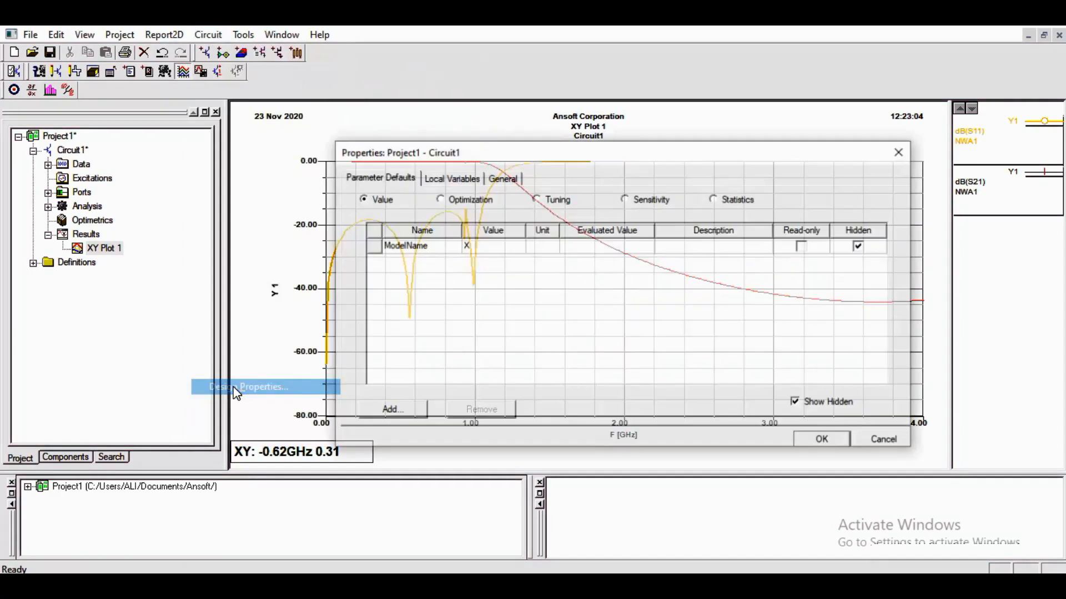
left_click(444, 178)
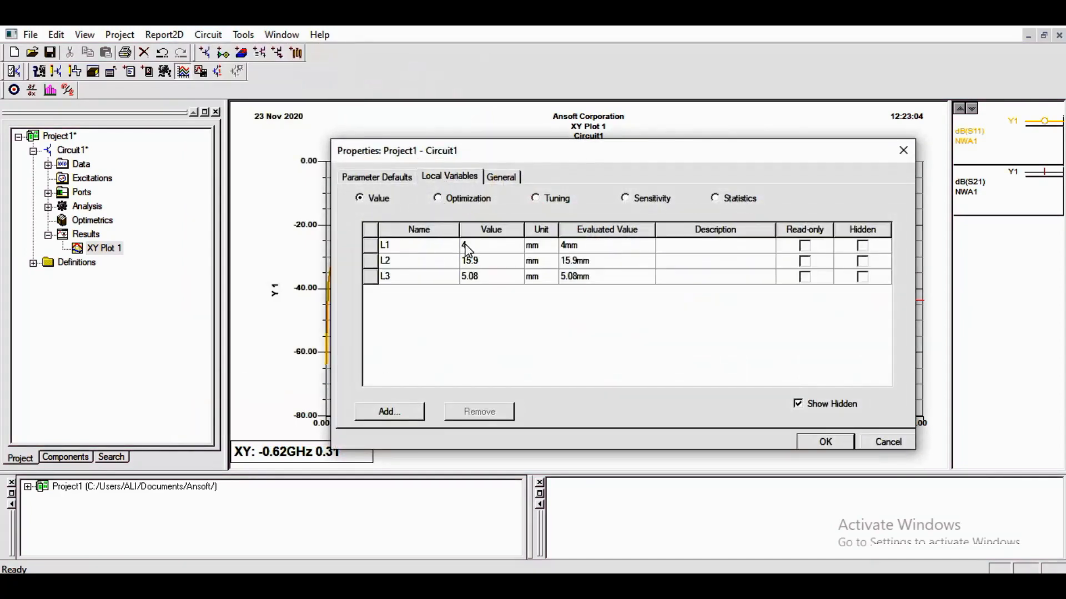
left_click(469, 245)
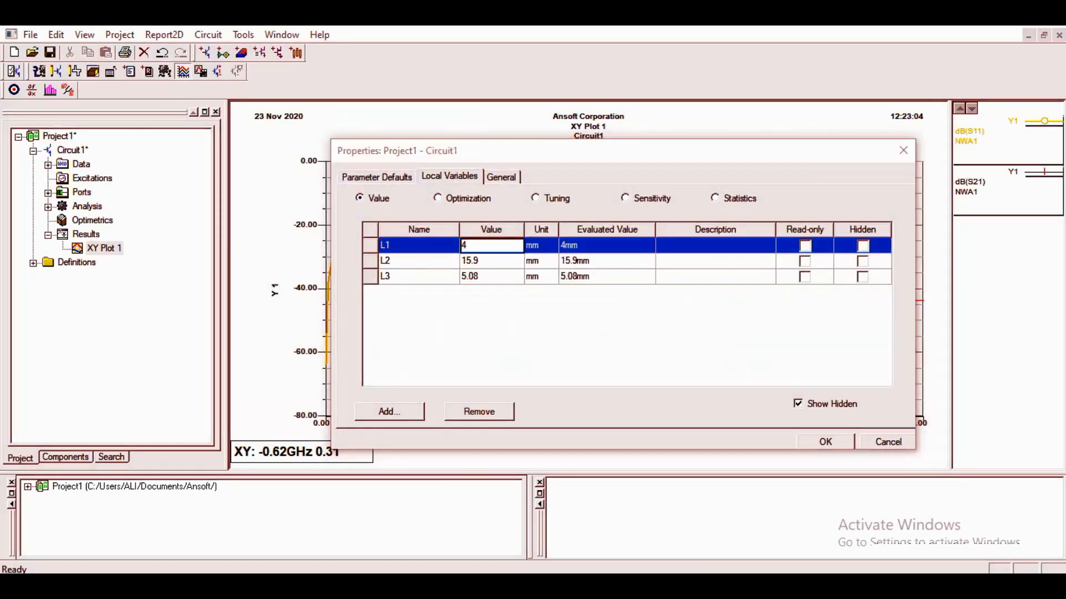
key("alt+Tab")
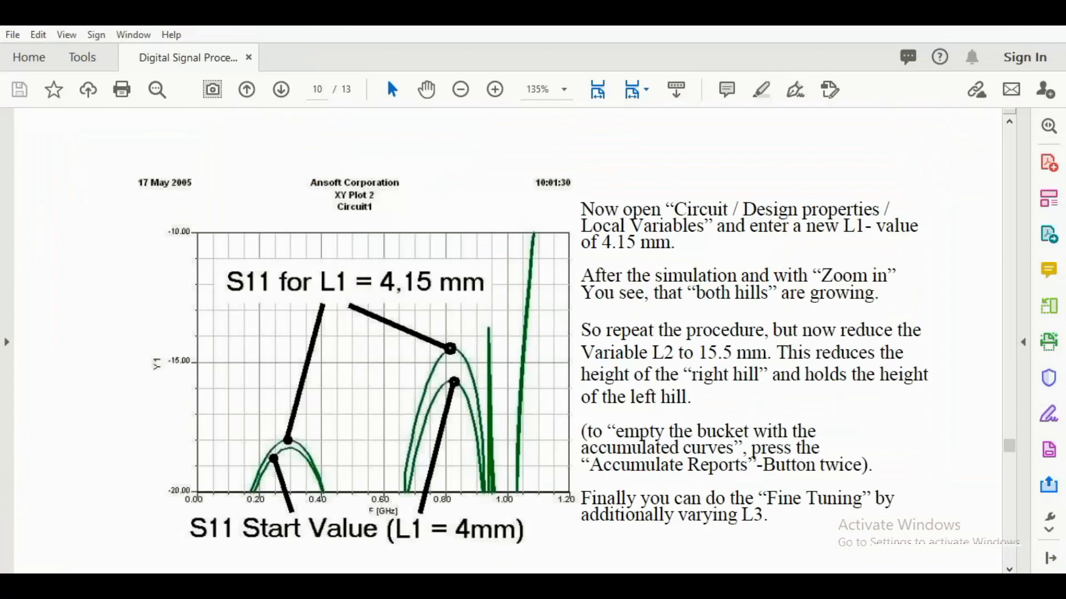
key("alt+Tab")
type(".1")
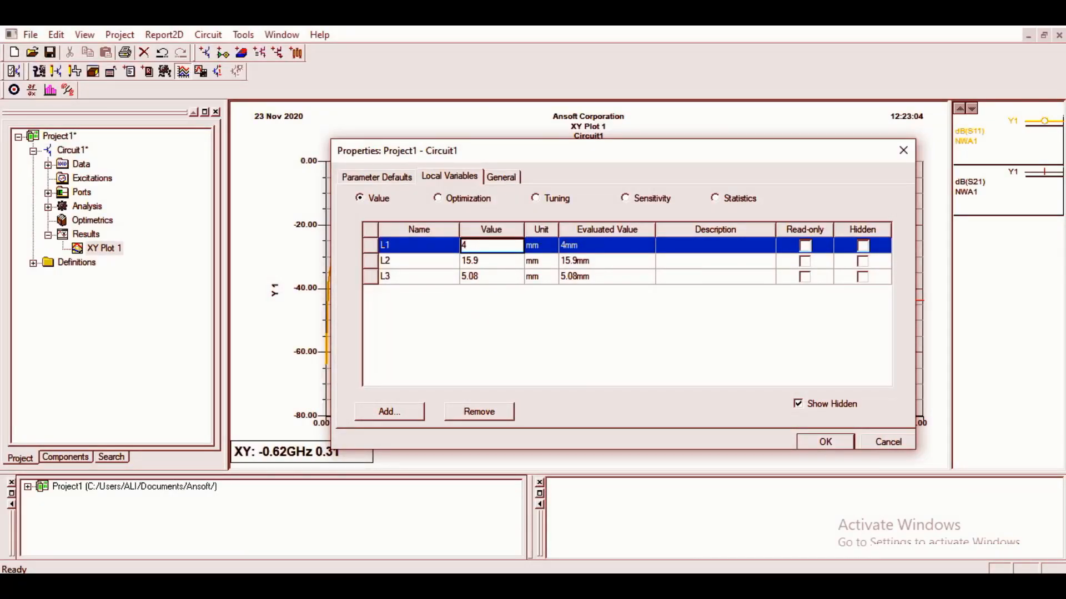
left_click(837, 446)
Step: Re-analyse the circuit with the new L1 value to add its curves to XY Plot 1
left_click(88, 206)
right_click(88, 208)
left_click(108, 220)
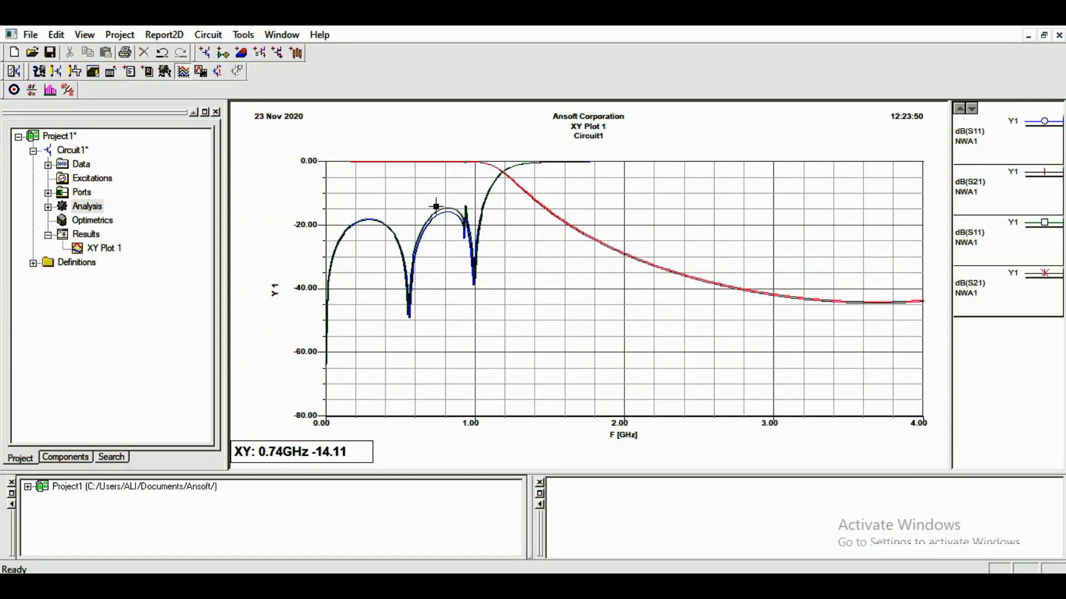
left_click(183, 72)
Step: Switch to the PDF manual and read how to reduce L2, fine-tune with L3, and which lengths give the desired S11
key("super+d")
key("super+d")
key("alt+Tab")
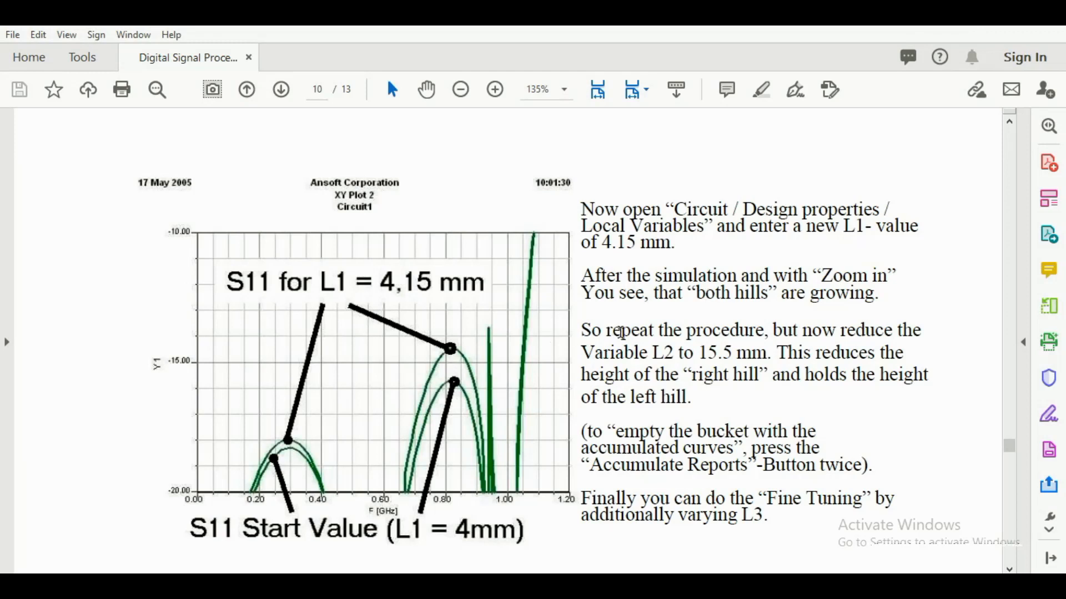
scroll(822, 336, "down", 1)
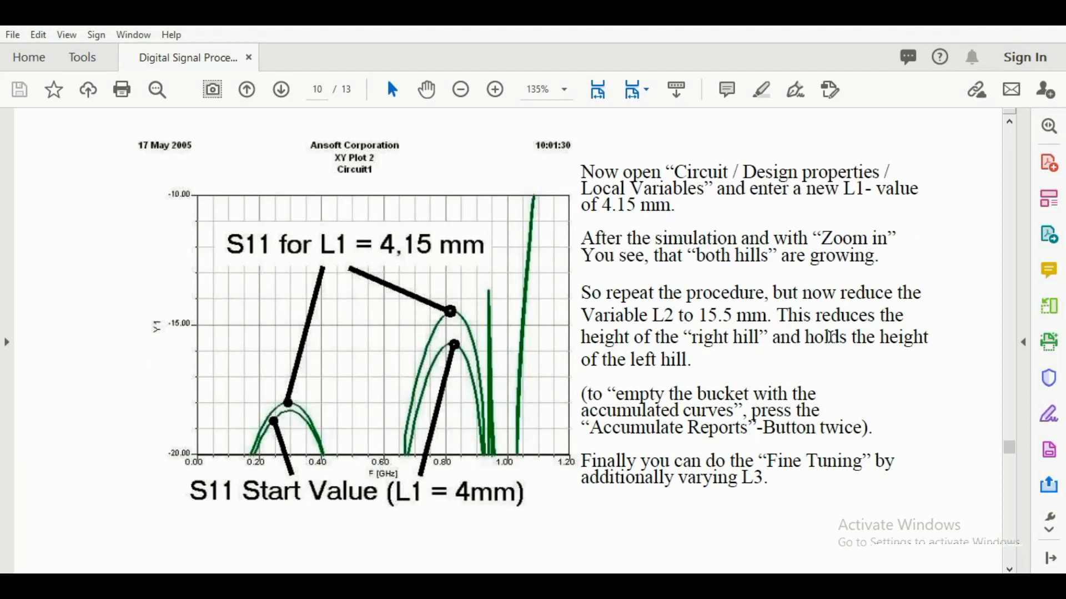
scroll(831, 338, "down", 1)
scroll(626, 411, "down", 4)
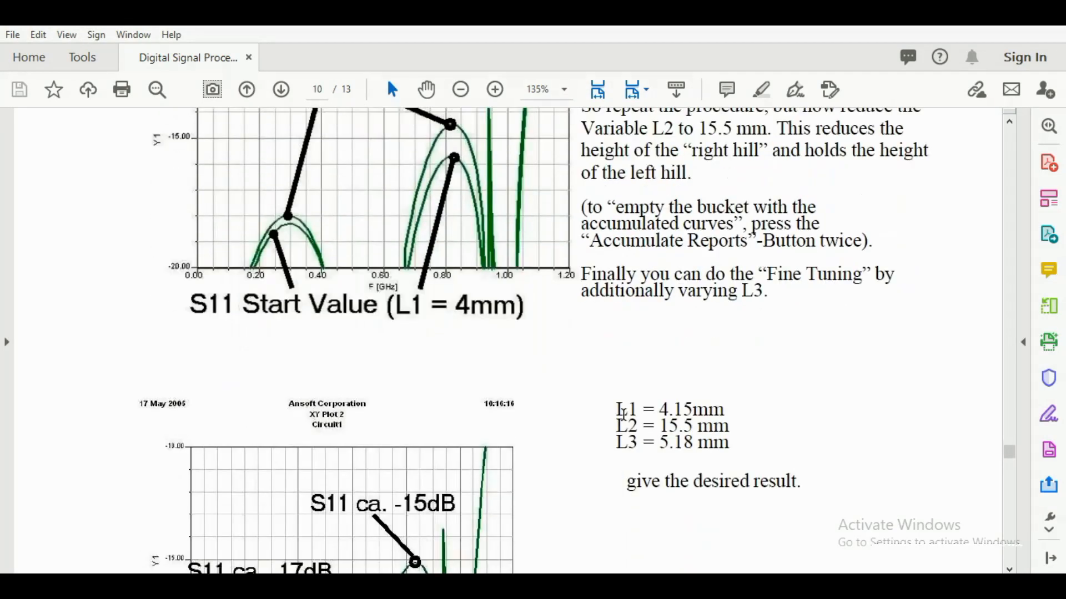
scroll(623, 414, "down", 2)
scroll(682, 368, "down", 1)
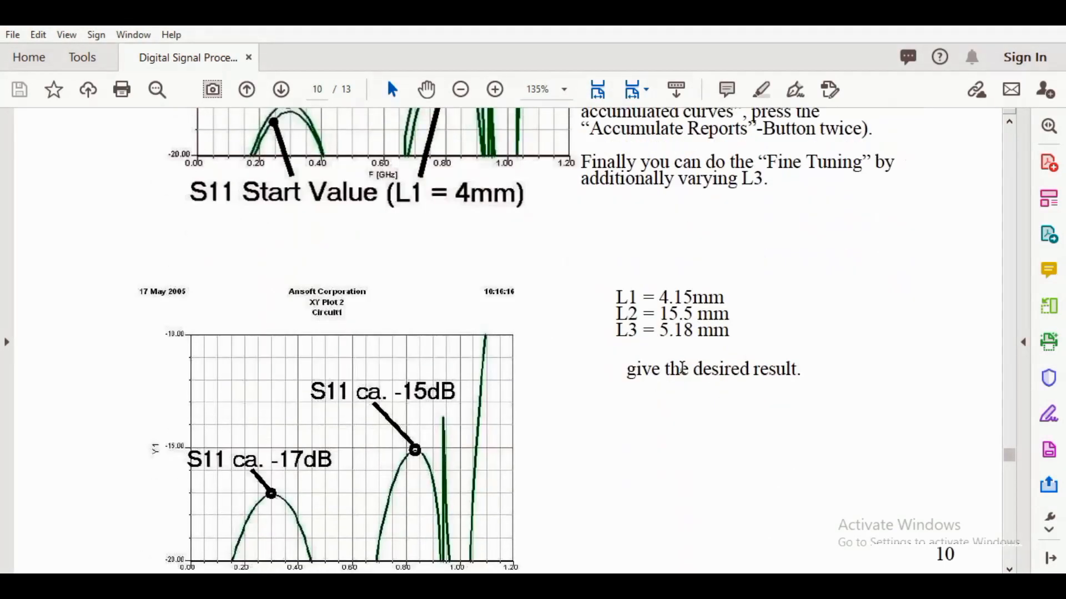
scroll(683, 367, "down", 9)
scroll(682, 368, "down", 4)
scroll(682, 368, "up", 12)
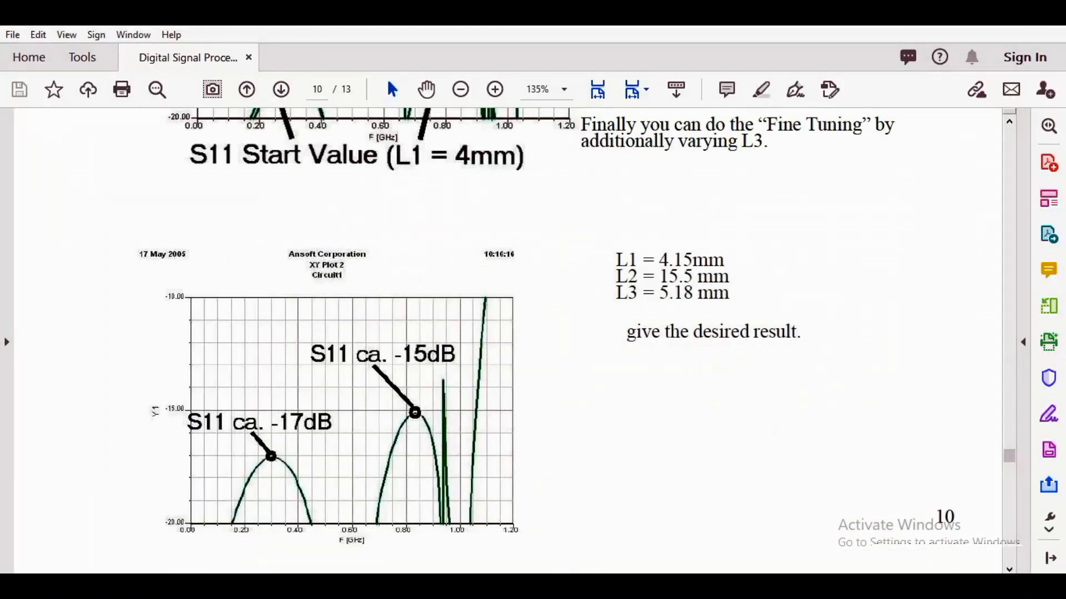
Step: Return to Ansoft Designer and set local variable L2 to 15.5 mm in the circuit's design properties
key("alt+Tab")
left_click(206, 34)
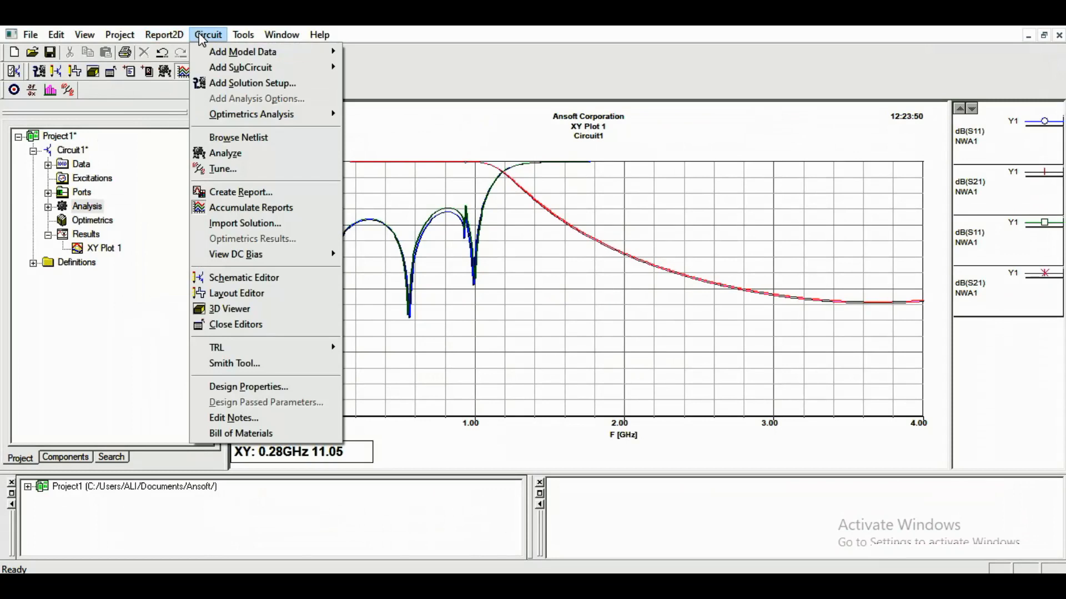
left_click(234, 388)
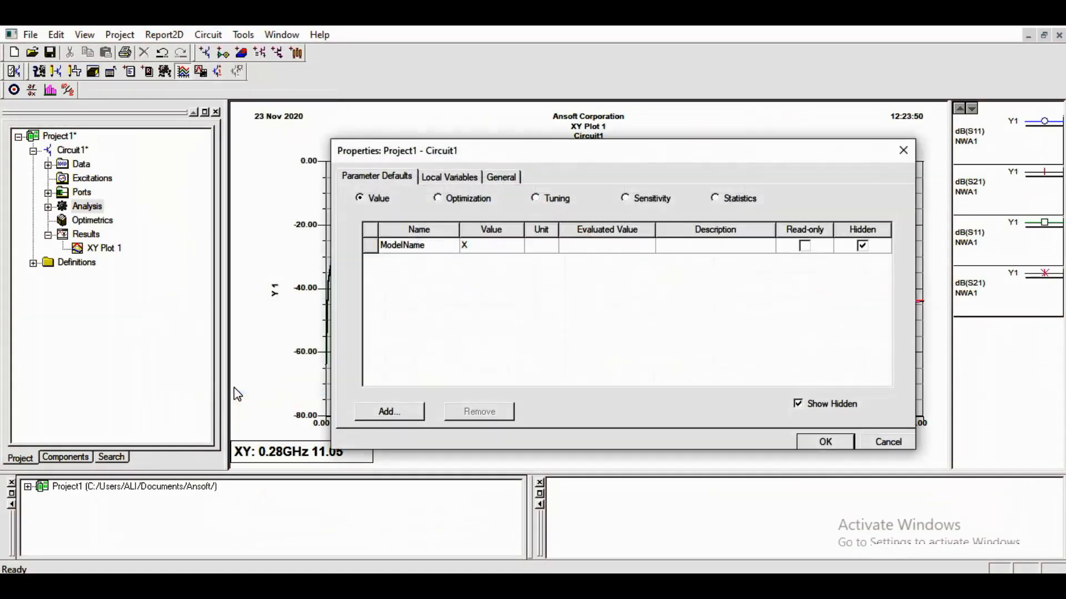
left_click(429, 179)
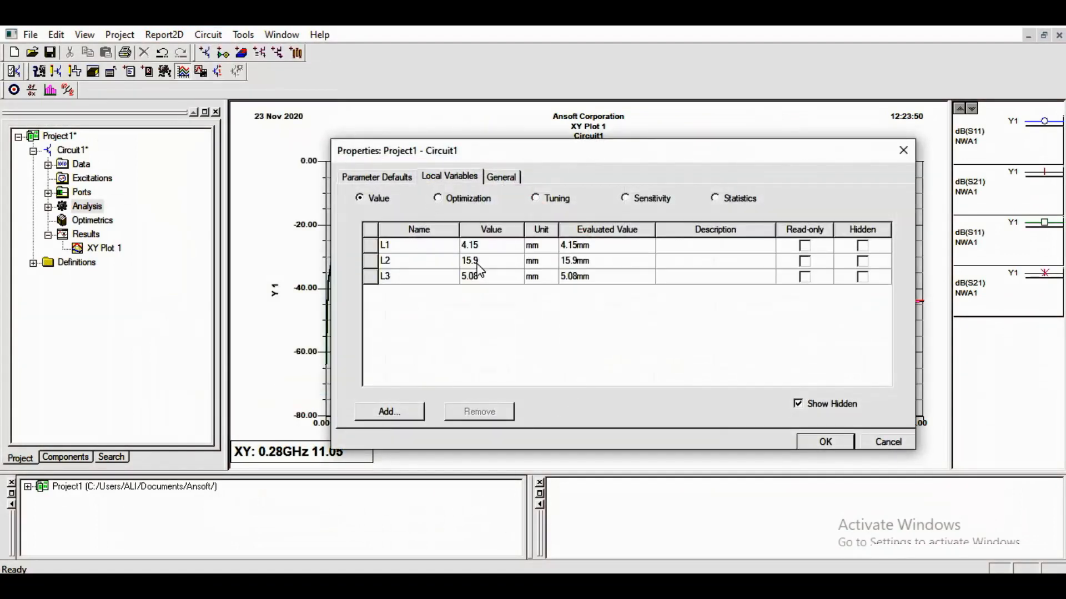
left_click(594, 585)
left_click(493, 260)
left_click(497, 261)
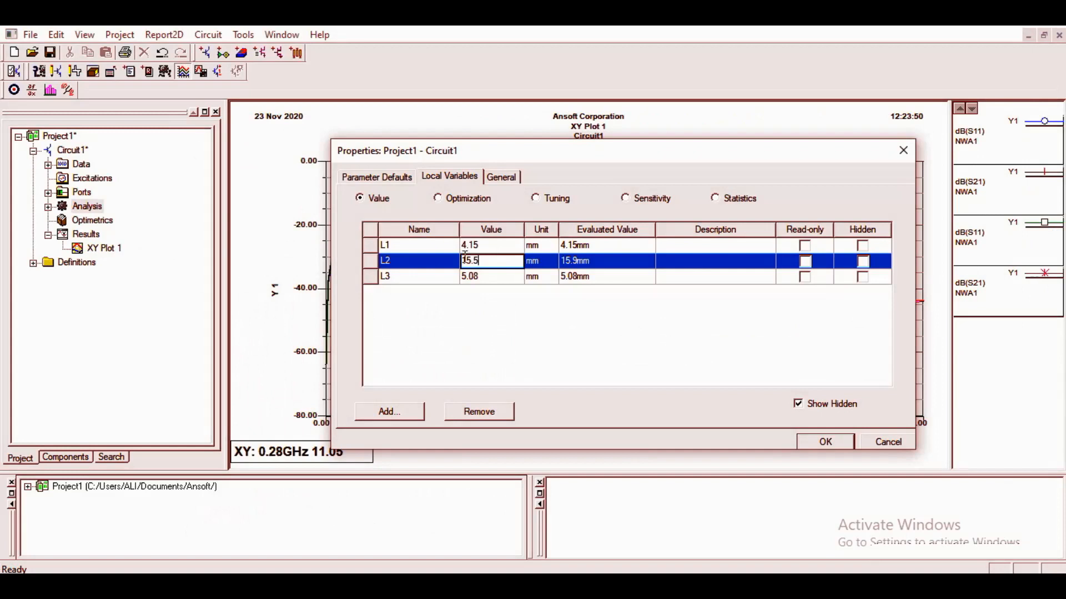
Step: Set local variable L3 to 5.18 mm as given in the manual, apply the properties and re-analyse the circuit
left_click(488, 281)
key("alt+Tab")
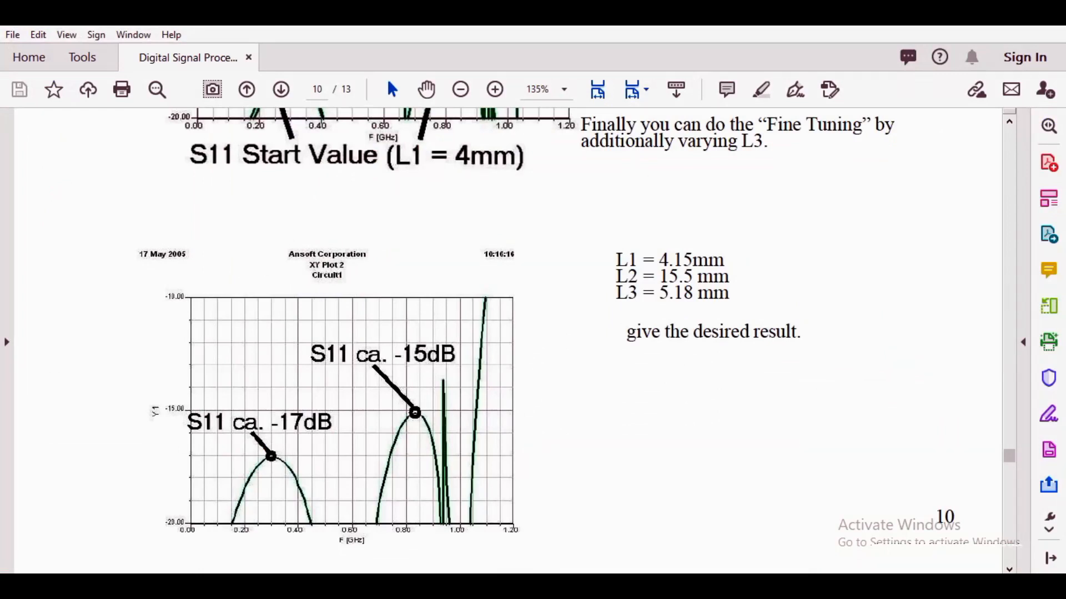
key("alt+Tab")
left_click(474, 271)
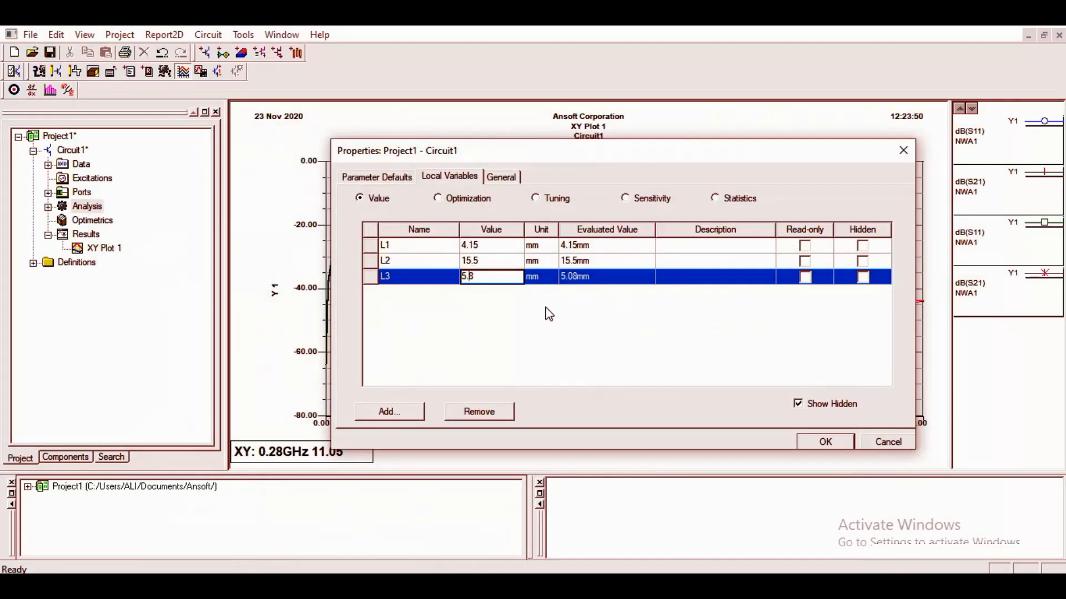
type("1")
left_click(824, 442)
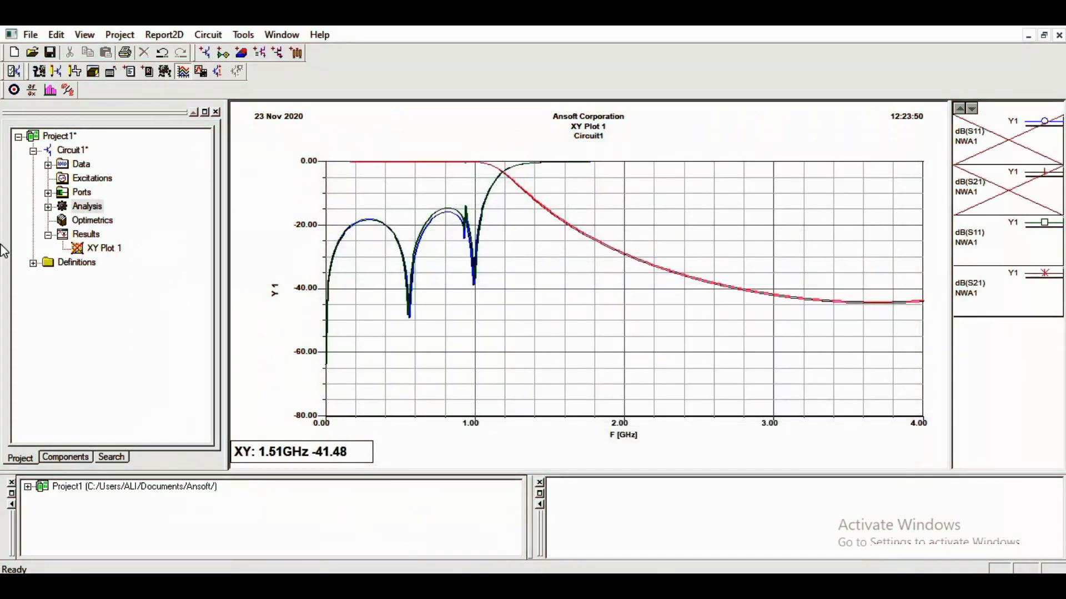
right_click(82, 209)
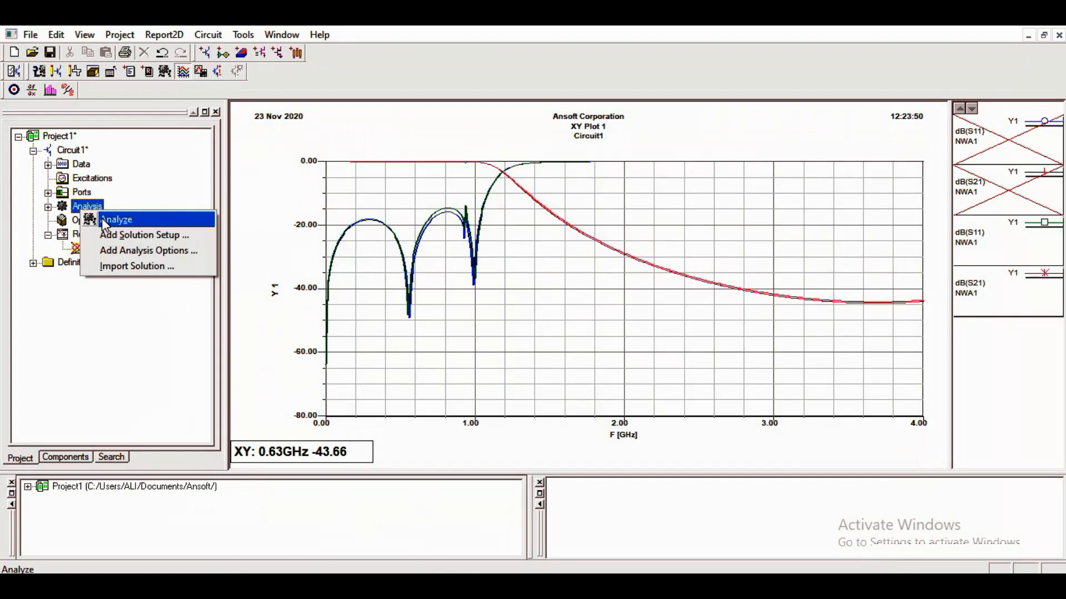
left_click(101, 217)
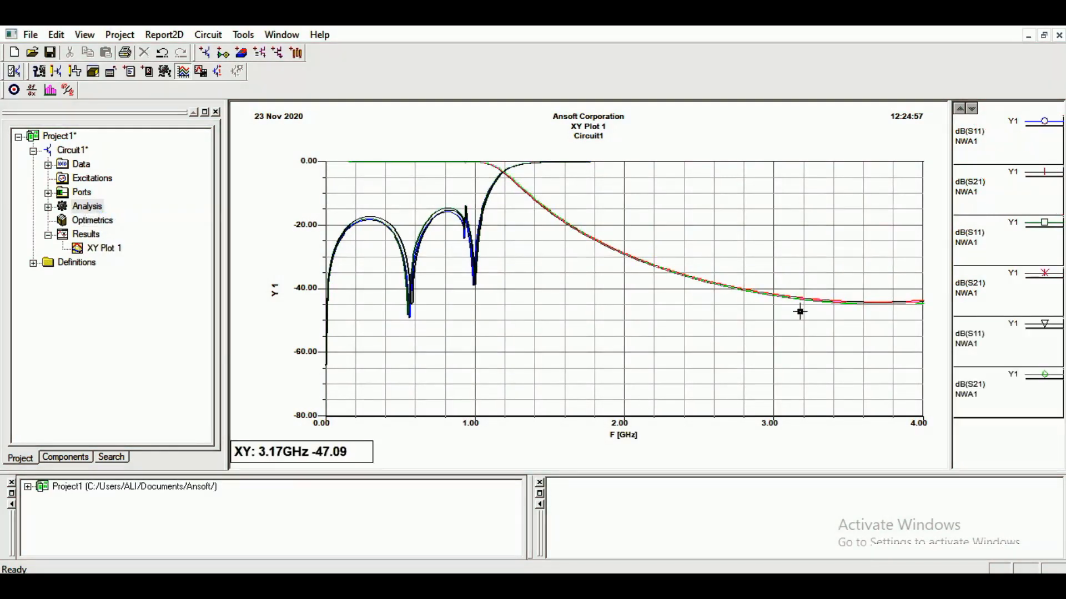
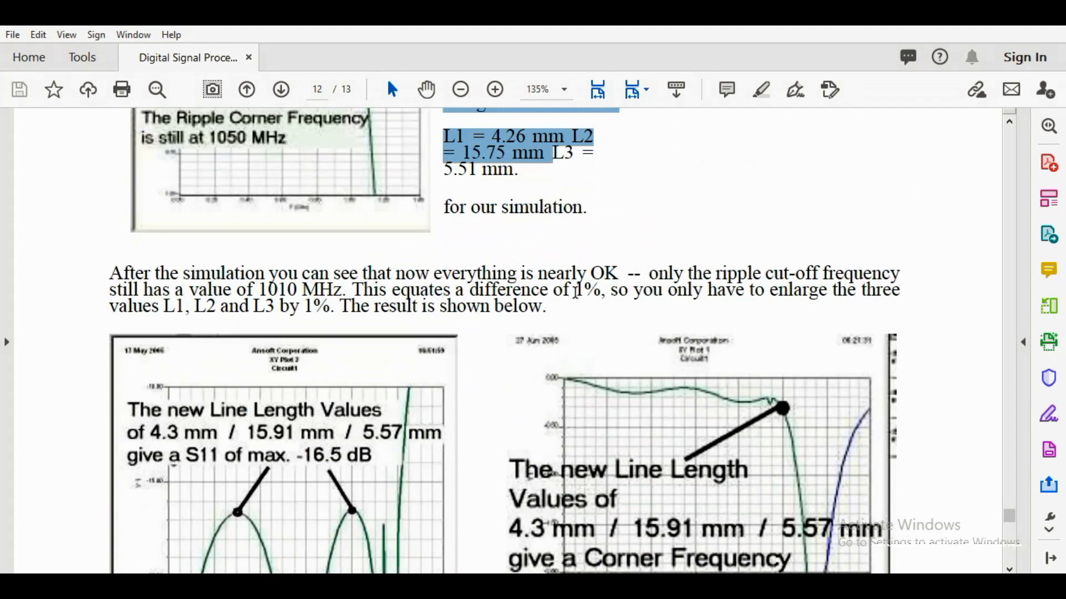
Step: Read on page 12 of the manual how to correct the ripple cut-off frequency by lengthening L1, L2 and L3, and examine the result plots
left_click_drag(585, 290, 600, 291)
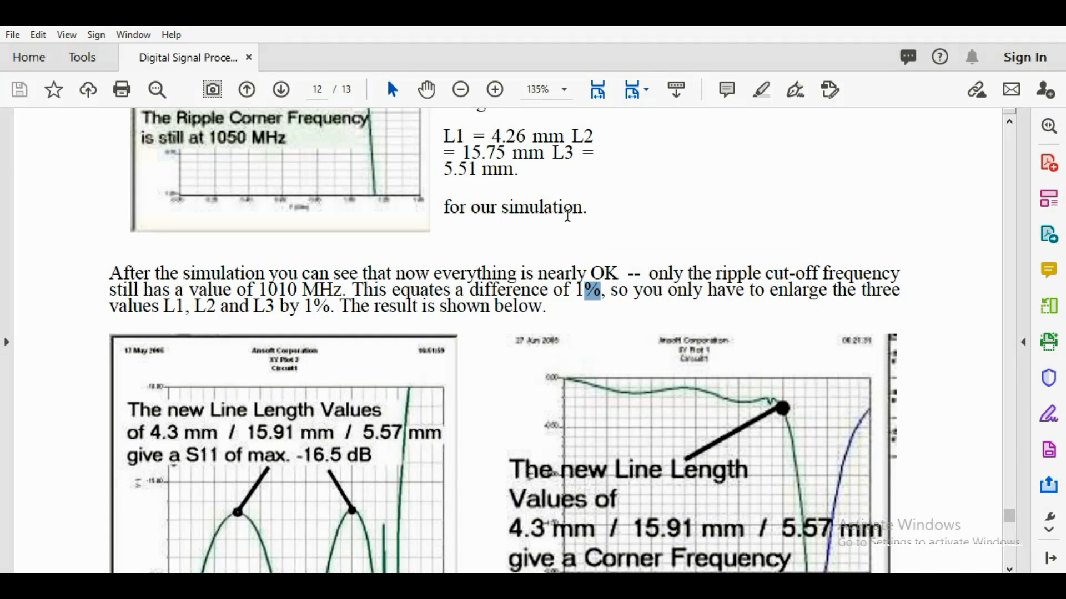
scroll(566, 214, "up", 3)
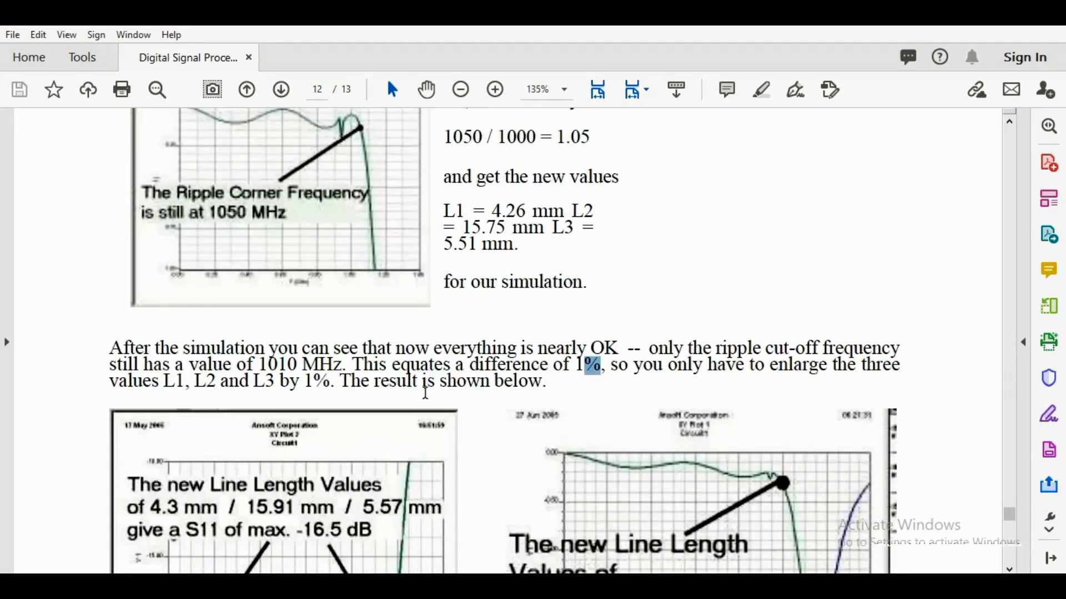
scroll(425, 392, "down", 6)
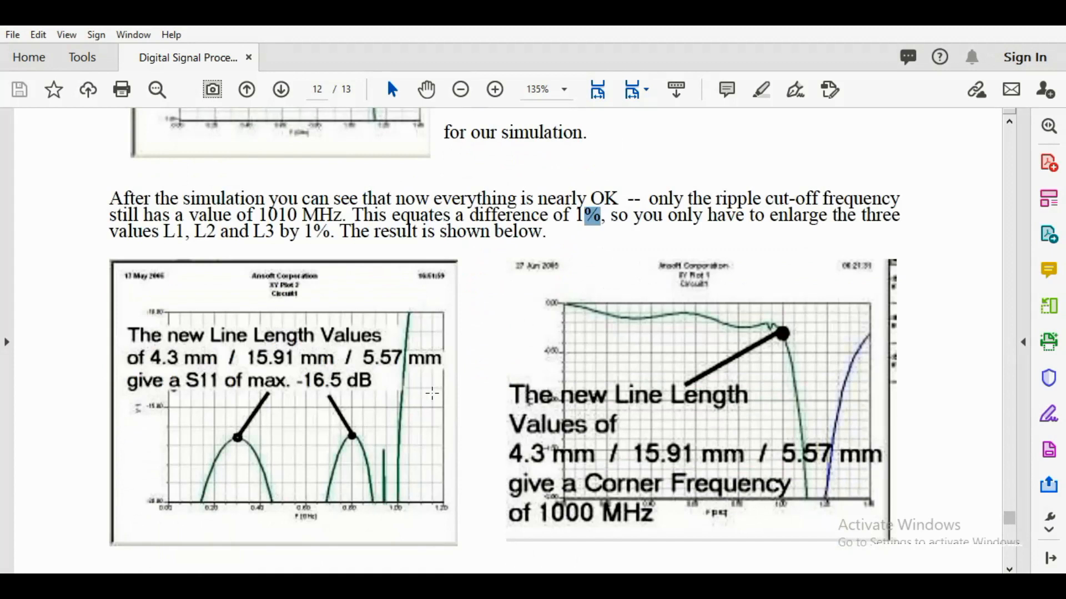
scroll(431, 393, "down", 6)
scroll(383, 472, "down", 2)
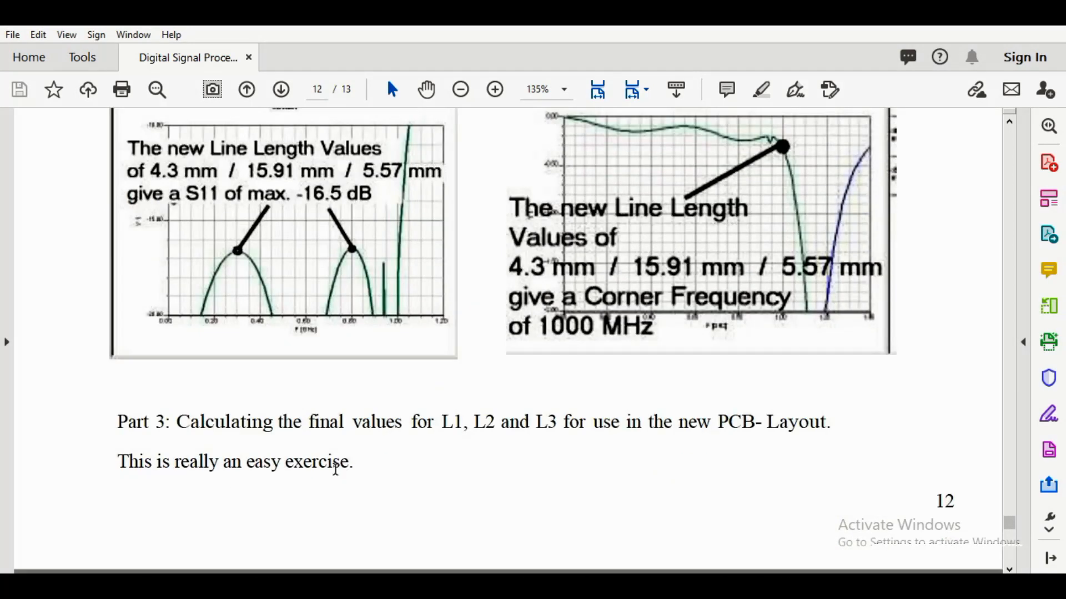
Step: Review Part 3 of the manual, comparing the Part 1 and Part 2 line lengths, their differences and the final layout values
scroll(711, 406, "down", 4)
scroll(718, 424, "down", 10)
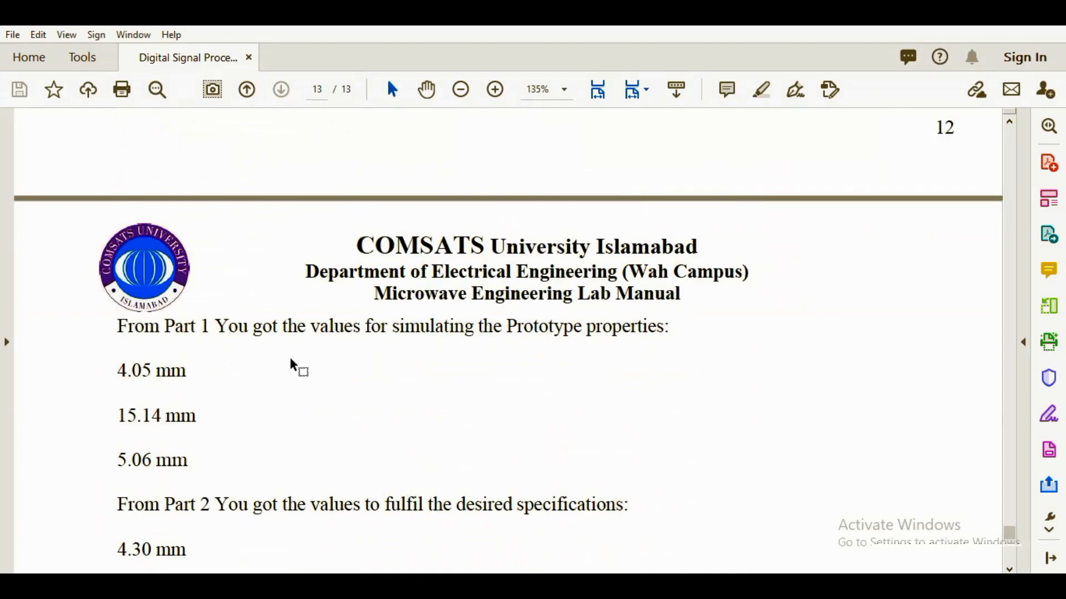
scroll(294, 366, "down", 3)
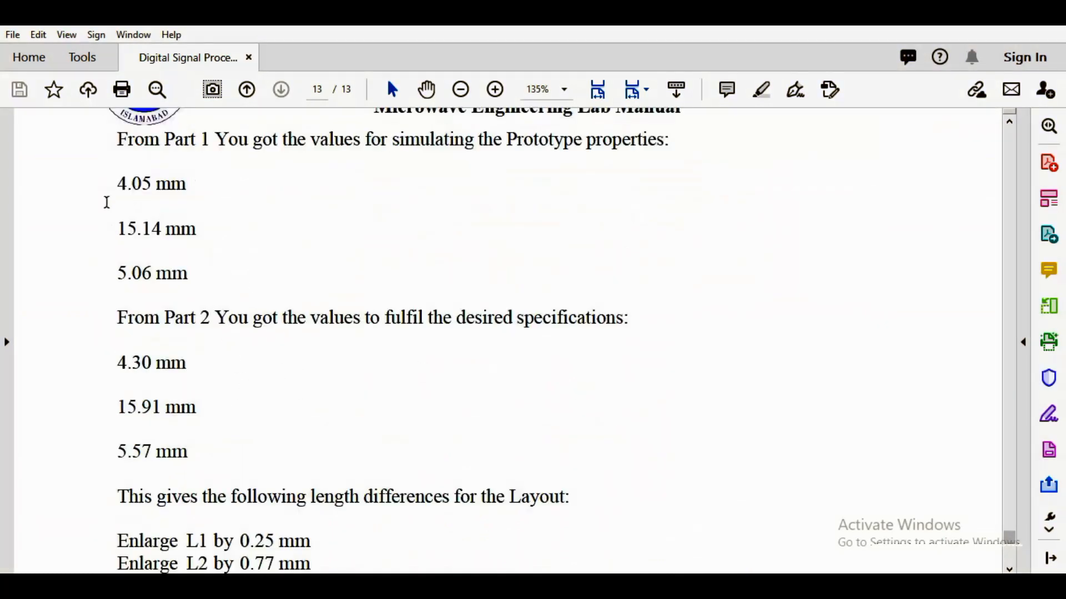
left_click_drag(190, 273, 117, 183)
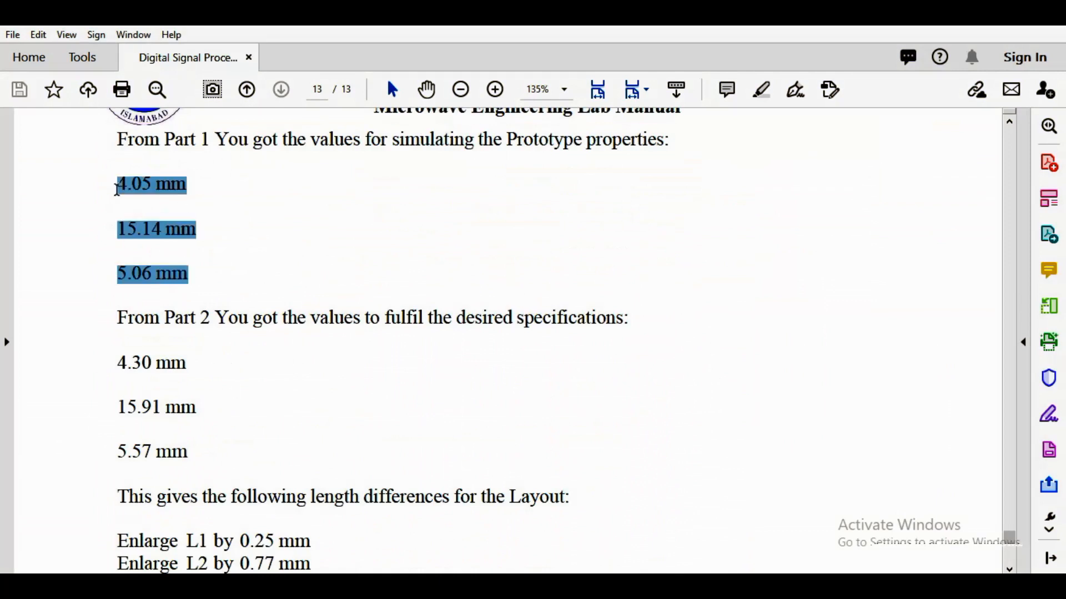
left_click(192, 455)
left_click_drag(191, 455, 126, 371)
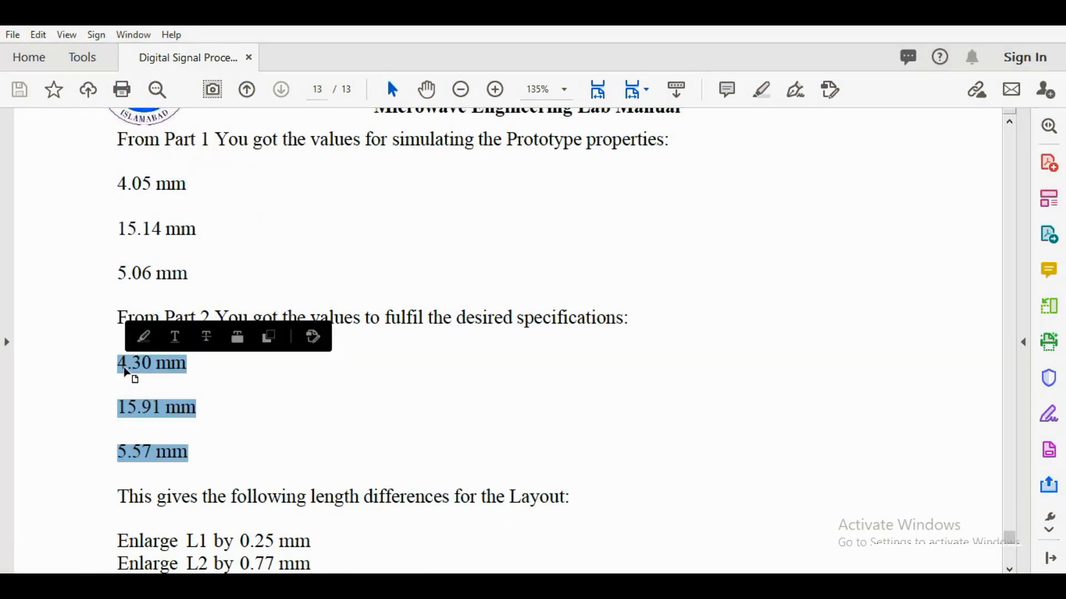
scroll(188, 431, "down", 1)
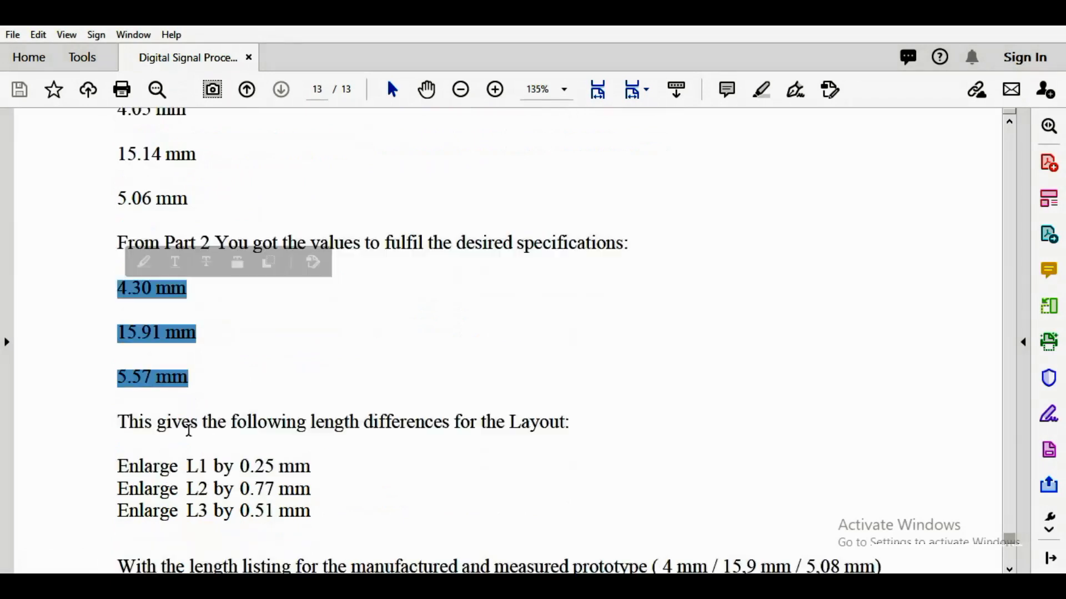
left_click_drag(310, 512, 107, 471)
scroll(544, 541, "down", 2)
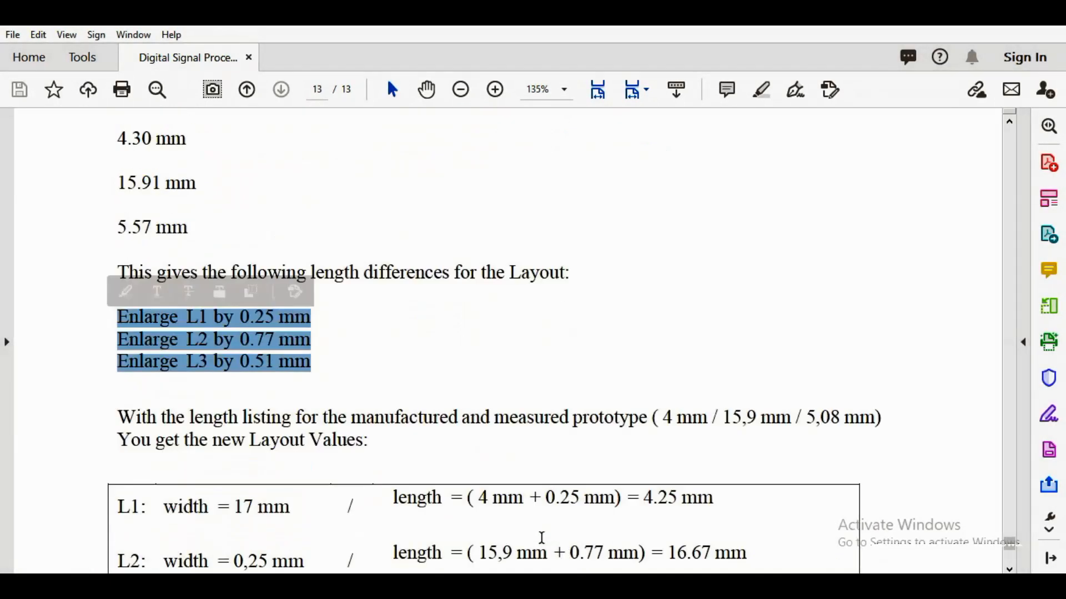
scroll(541, 538, "down", 3)
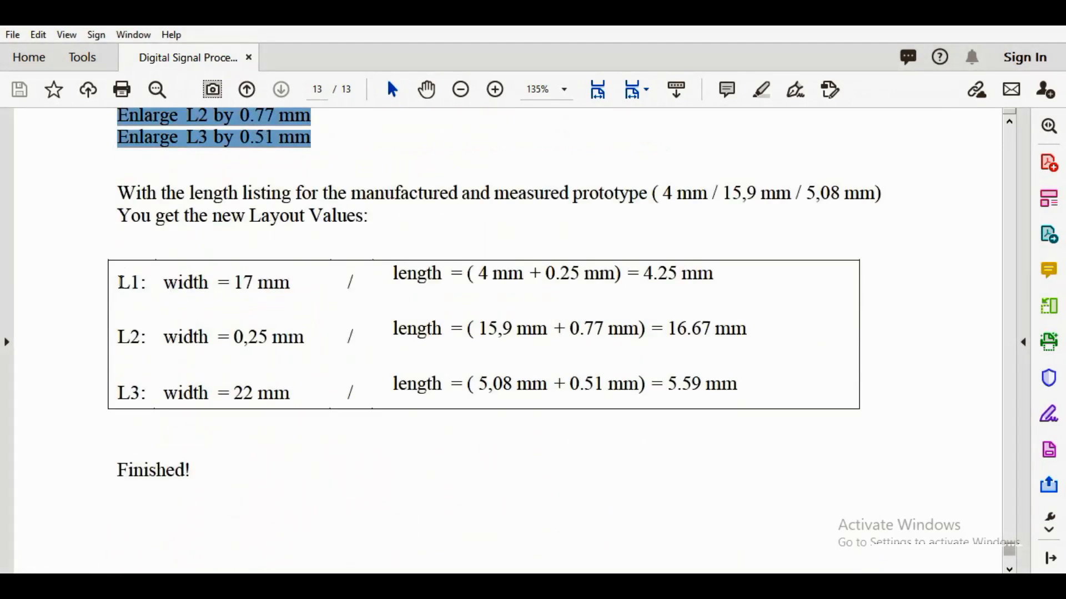
Step: Review the new layout lengths for L1, L2 and L3 on page 13 and go back to the manual's first page
left_click_drag(764, 385, 285, 284)
left_click(775, 397)
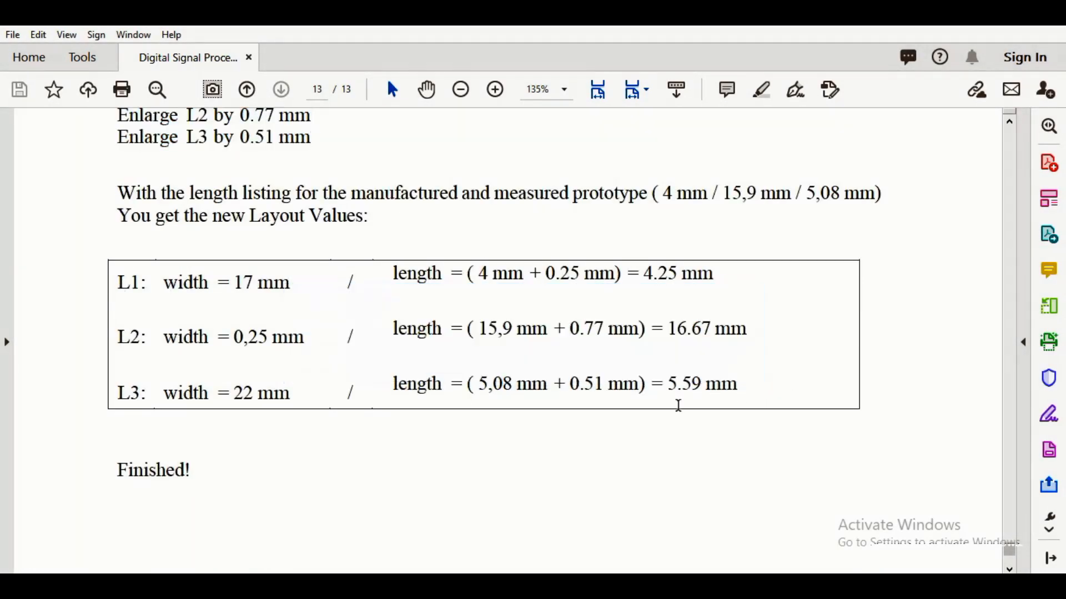
left_click_drag(668, 329, 701, 329)
left_click_drag(668, 384, 732, 387)
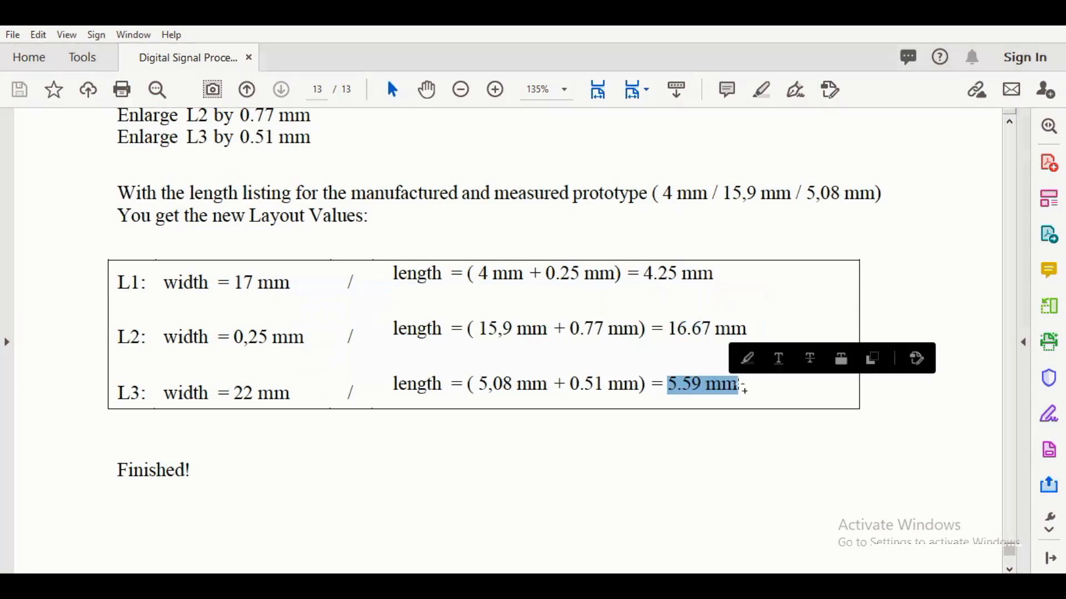
scroll(487, 432, "down", 3)
scroll(487, 434, "up", 8)
scroll(461, 387, "up", 15)
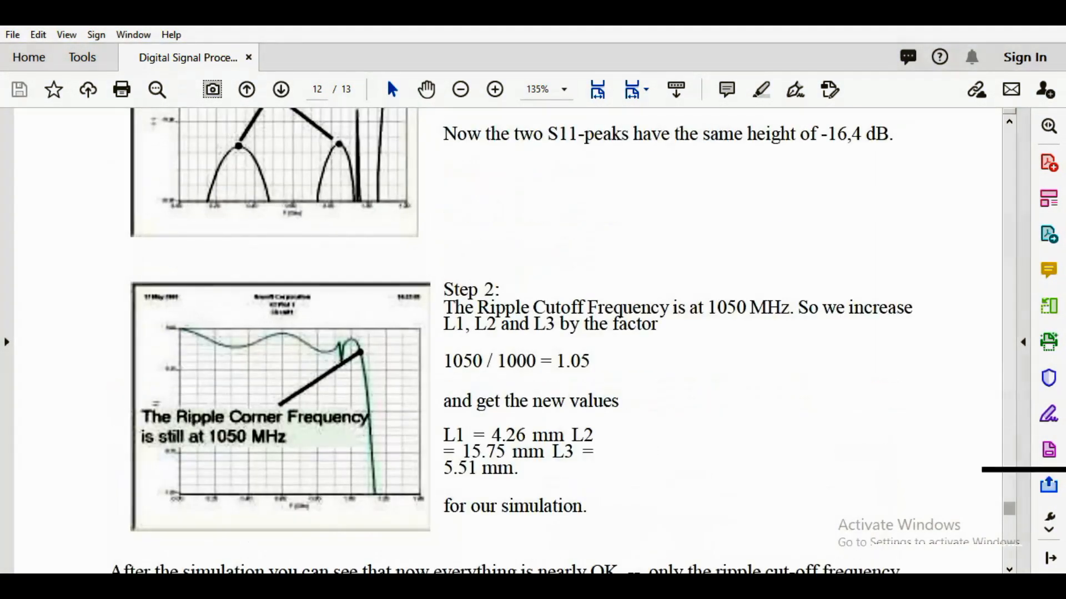
left_click_drag(1009, 509, 973, 48)
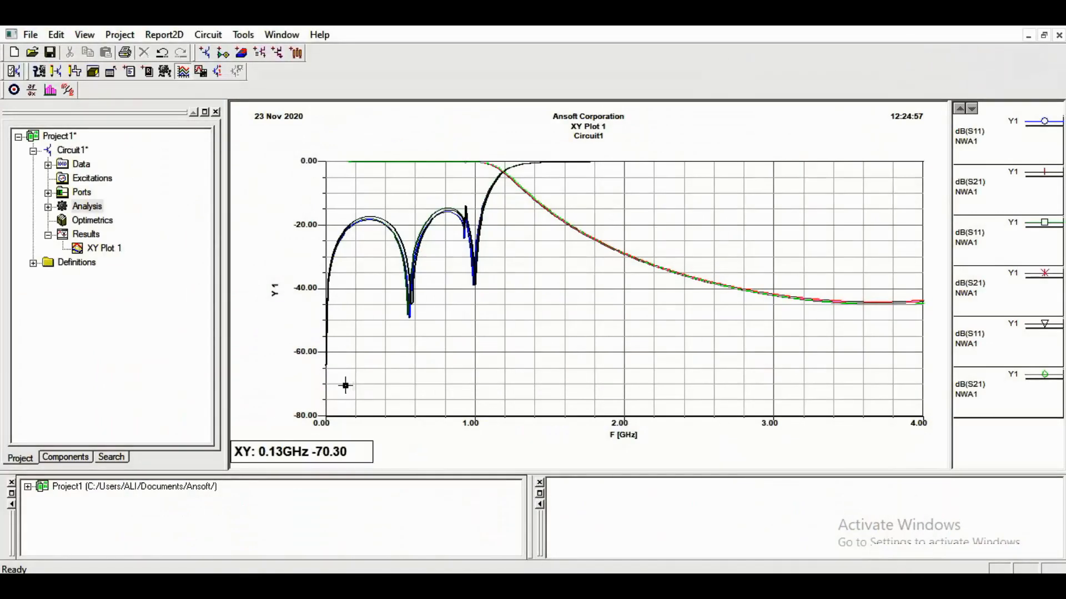
Step: In Ansoft Designer, check the local variables L1, L2 and L3 in Circuit1's design properties without changing them
left_click(62, 151)
double_click(63, 151)
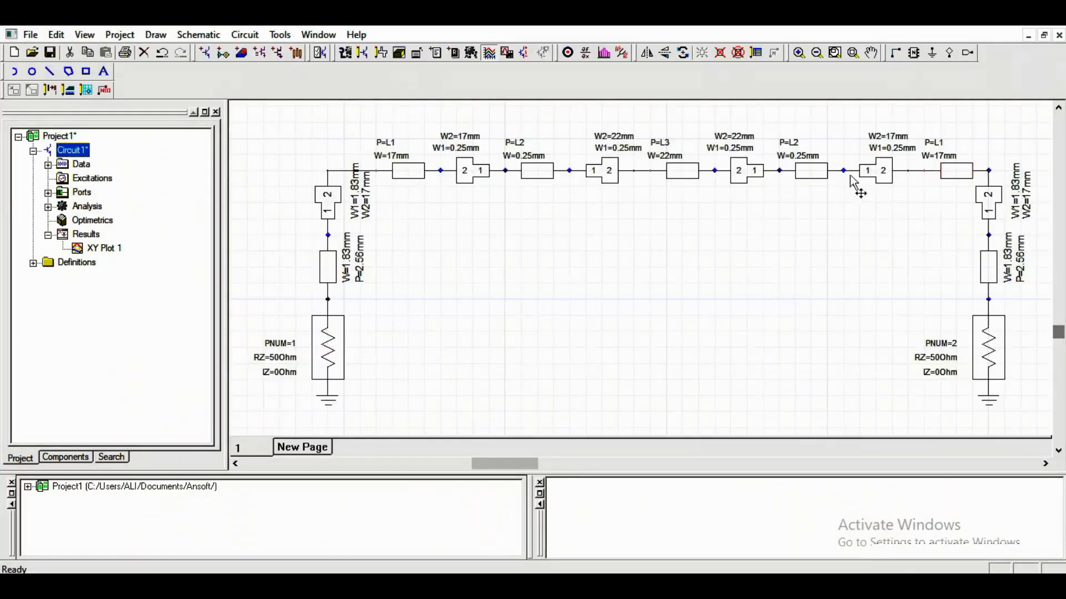
left_click(886, 173)
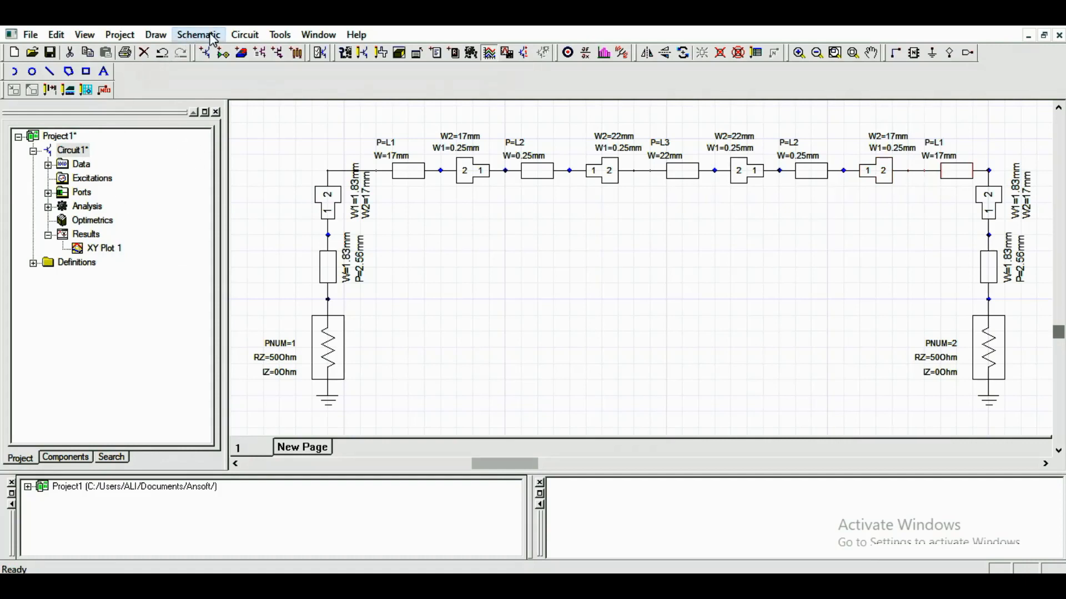
left_click(240, 36)
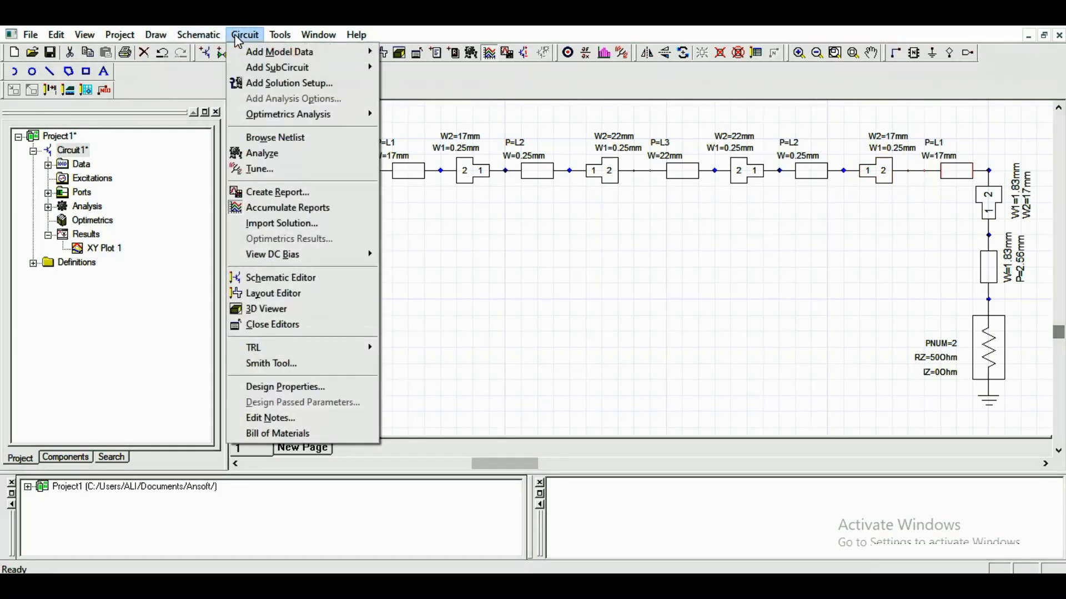
left_click(285, 388)
left_click(455, 178)
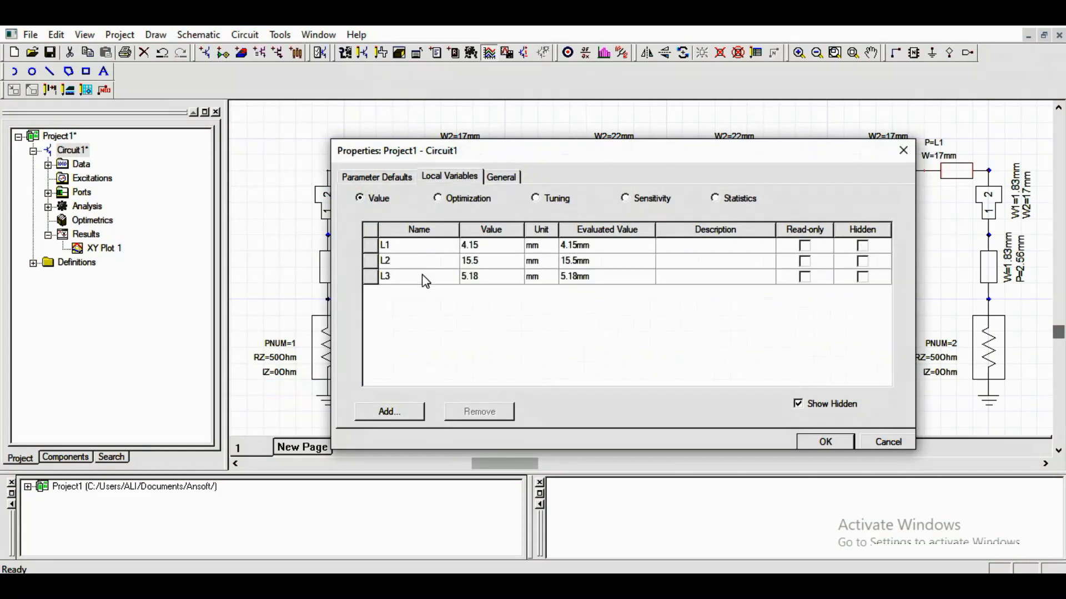
left_click(906, 443)
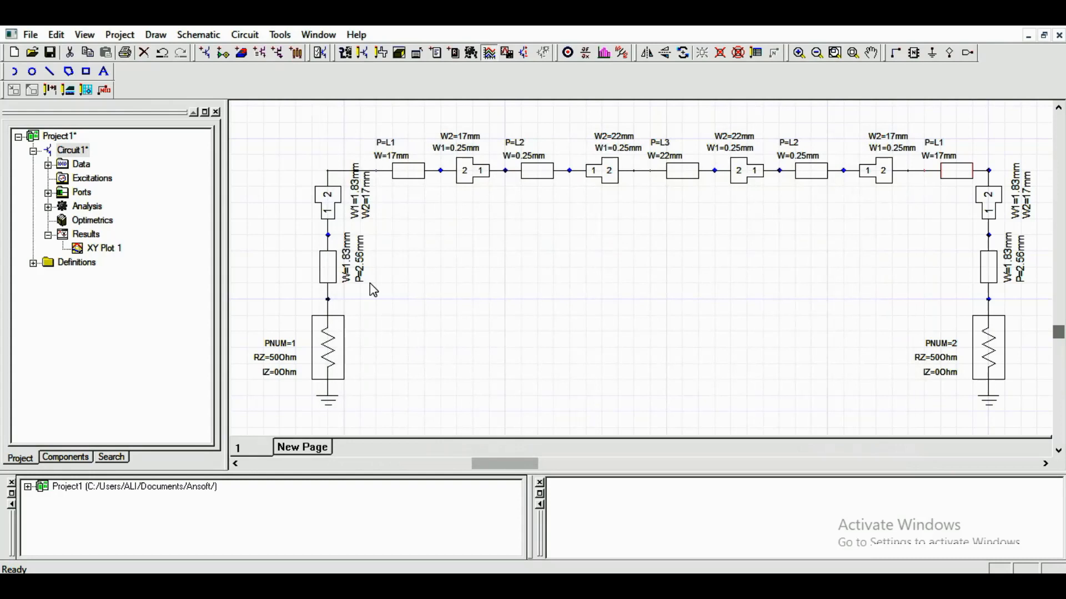
Step: Open XY Plot 1 and examine the S11 curves closely between about 0.88 and 1.02 GHz
double_click(103, 250)
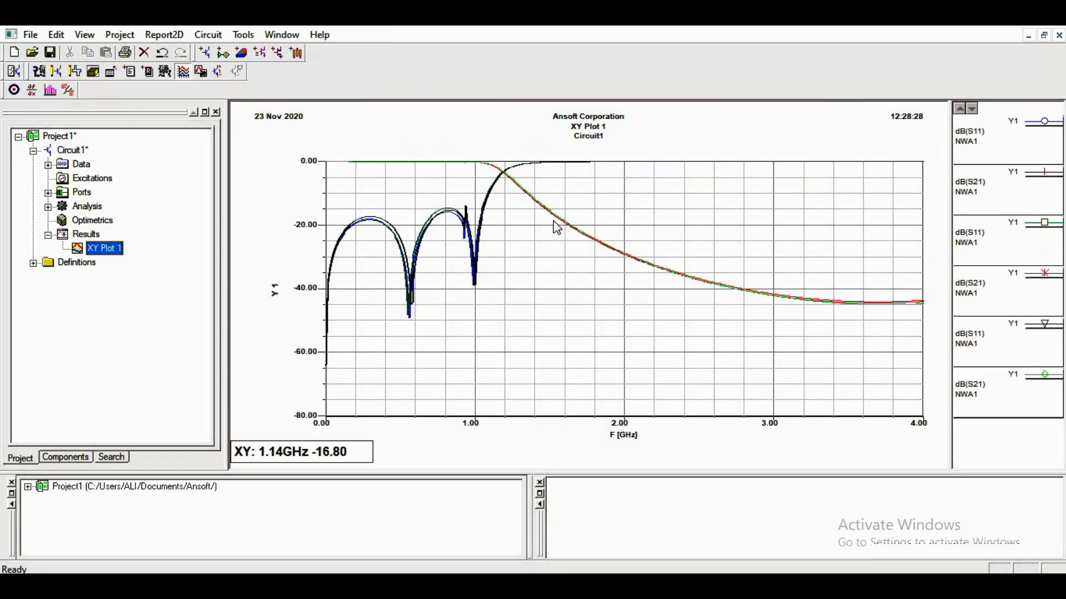
right_click(423, 174)
left_click(466, 206)
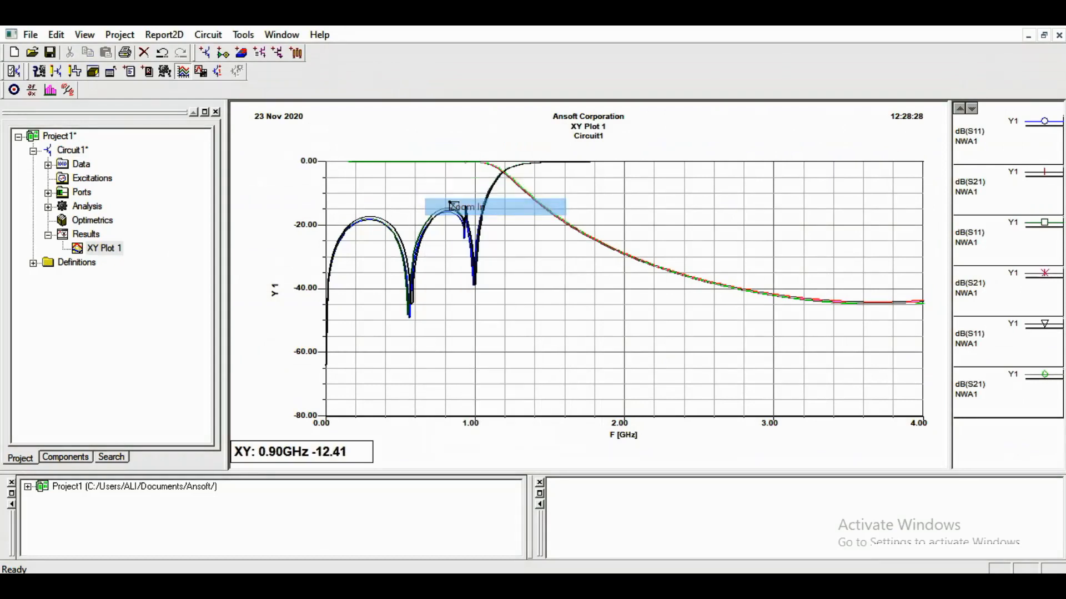
left_click_drag(418, 145, 511, 309)
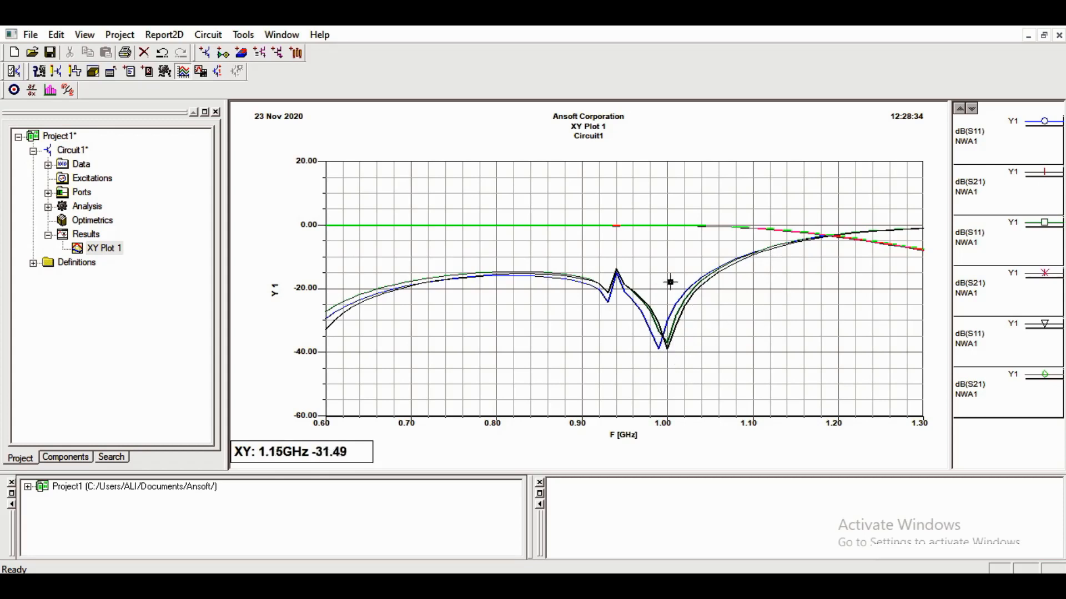
right_click(655, 342)
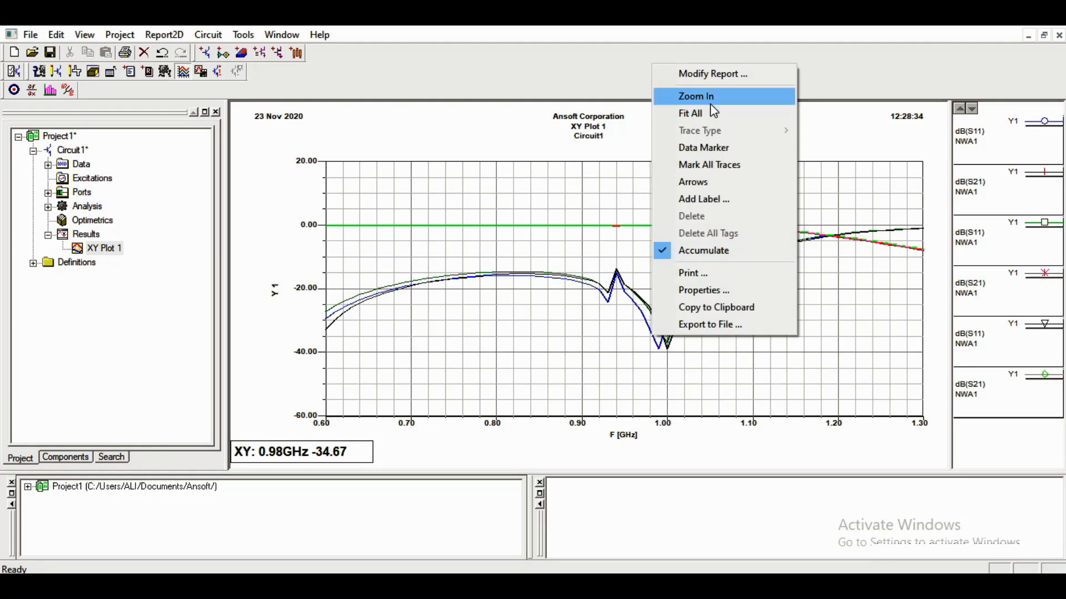
left_click(621, 333)
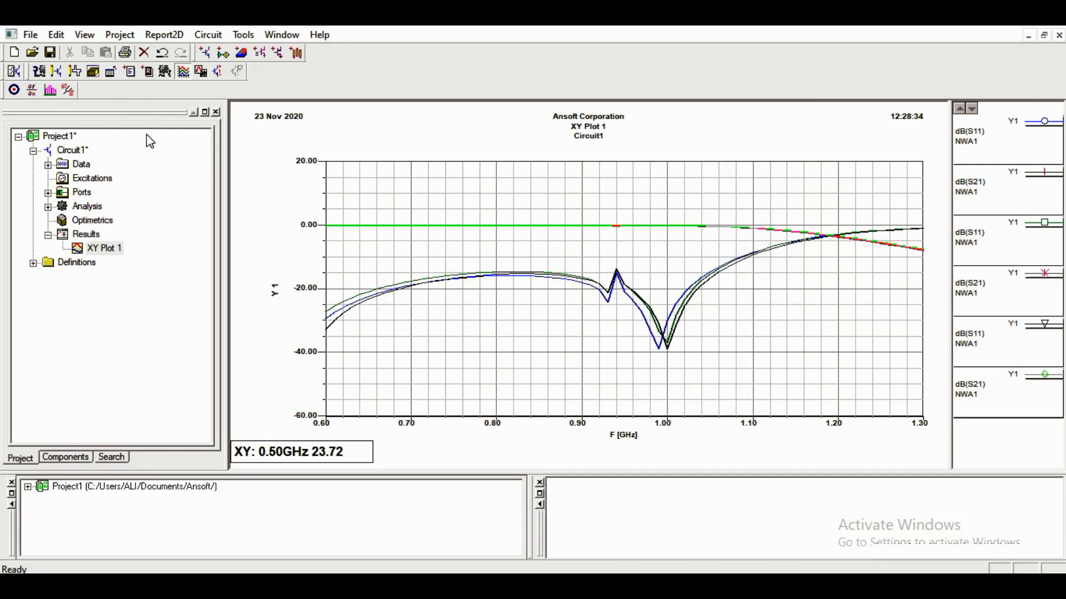
right_click(630, 337)
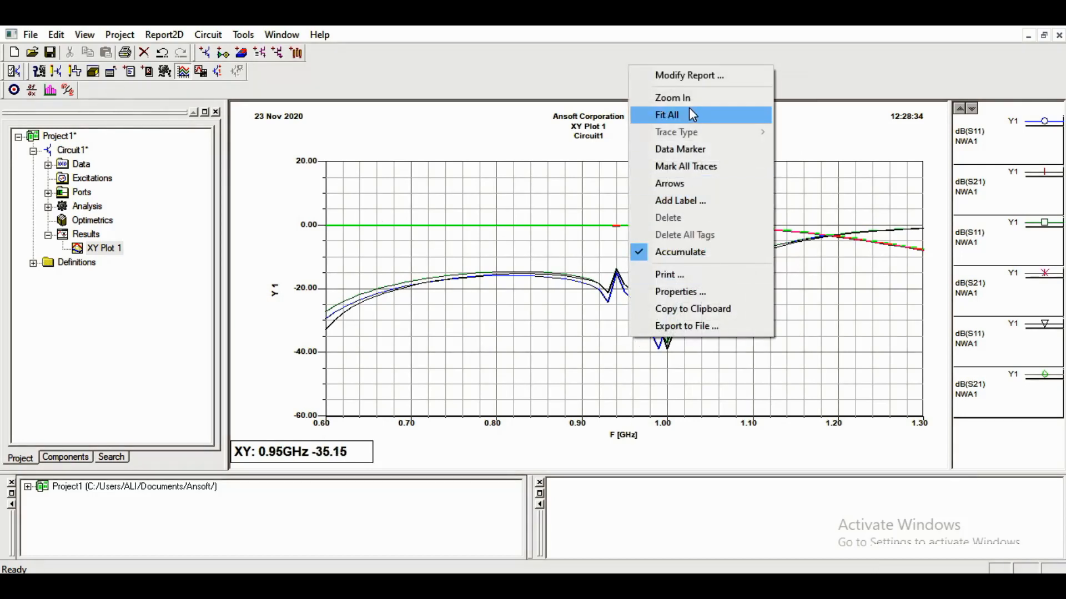
left_click(672, 98)
left_click_drag(580, 260, 681, 369)
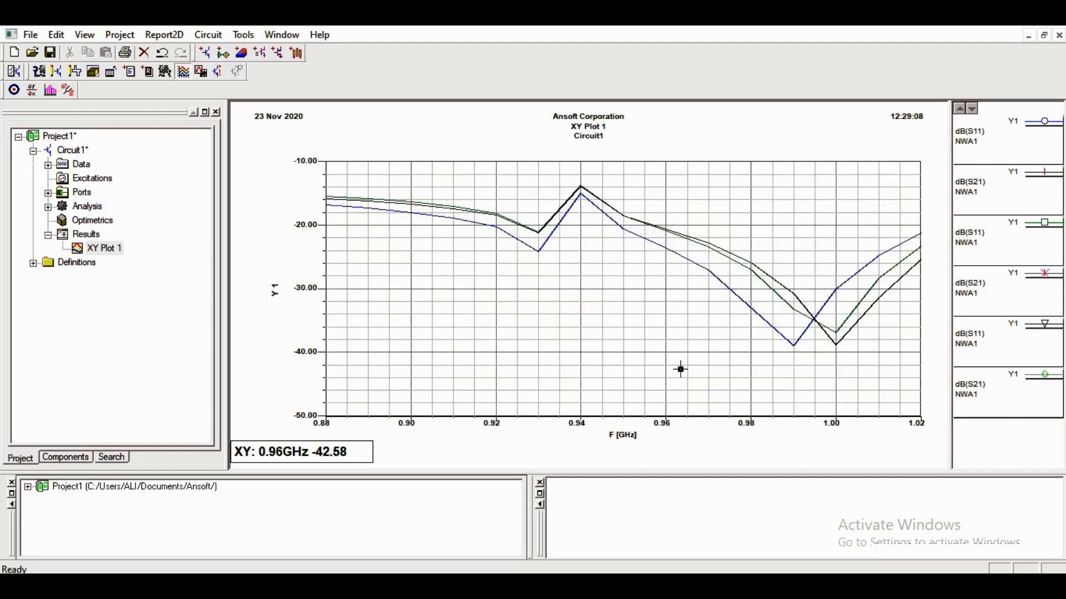
Step: Highlight each of the three S11 traces in turn to compare their dips, and fit the whole plot again
left_click(779, 333)
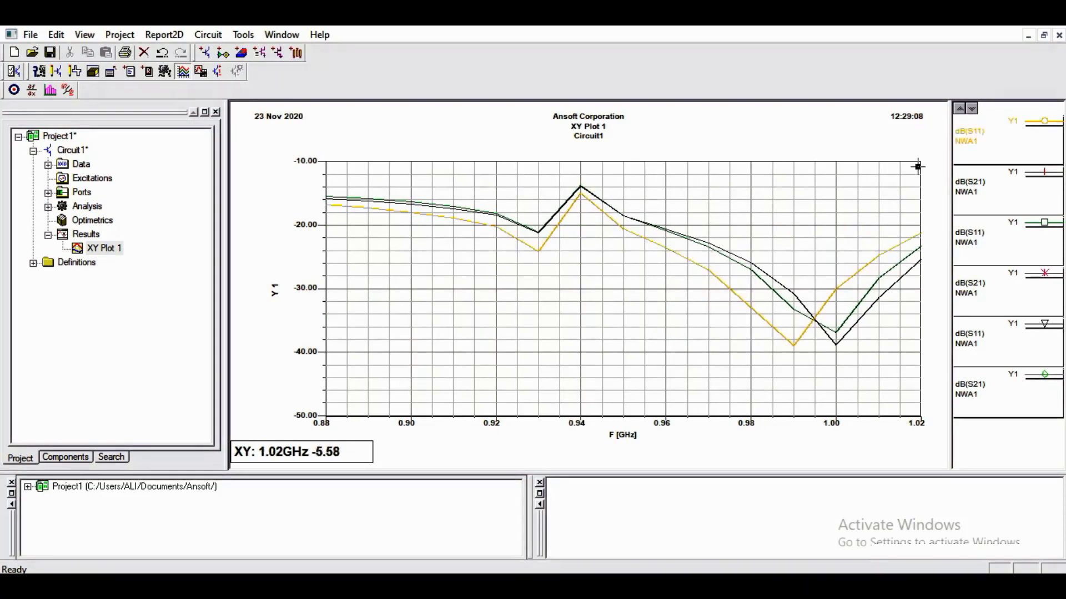
left_click(844, 331)
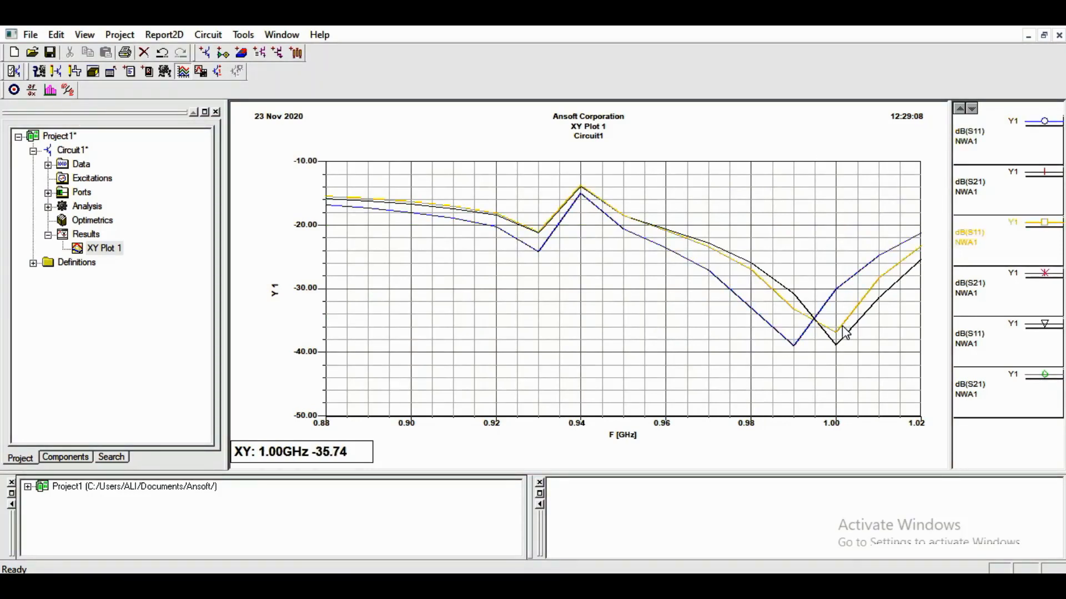
left_click(843, 335)
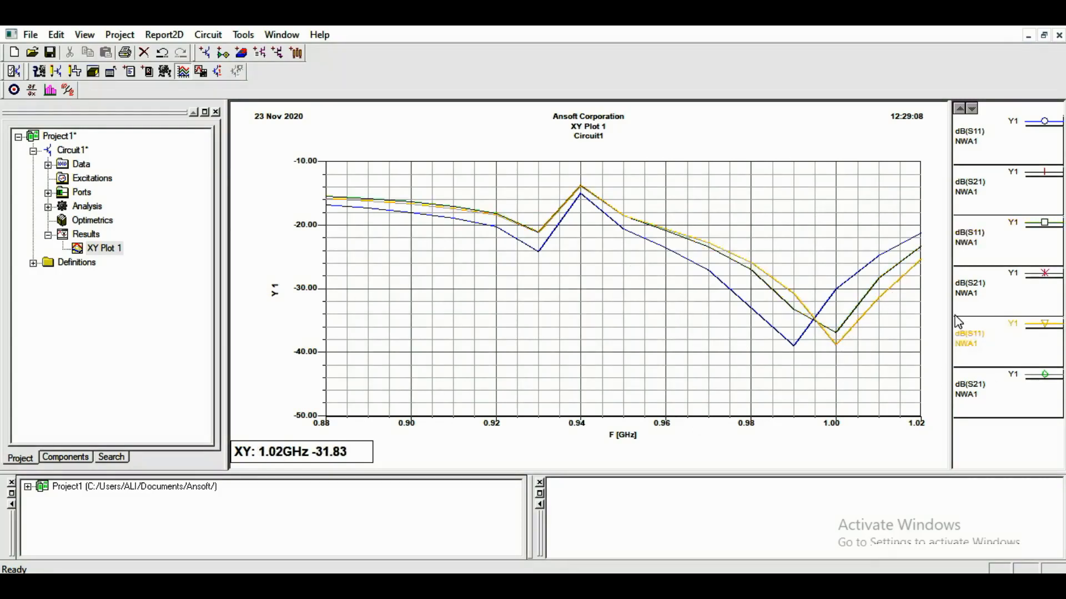
left_click(793, 345)
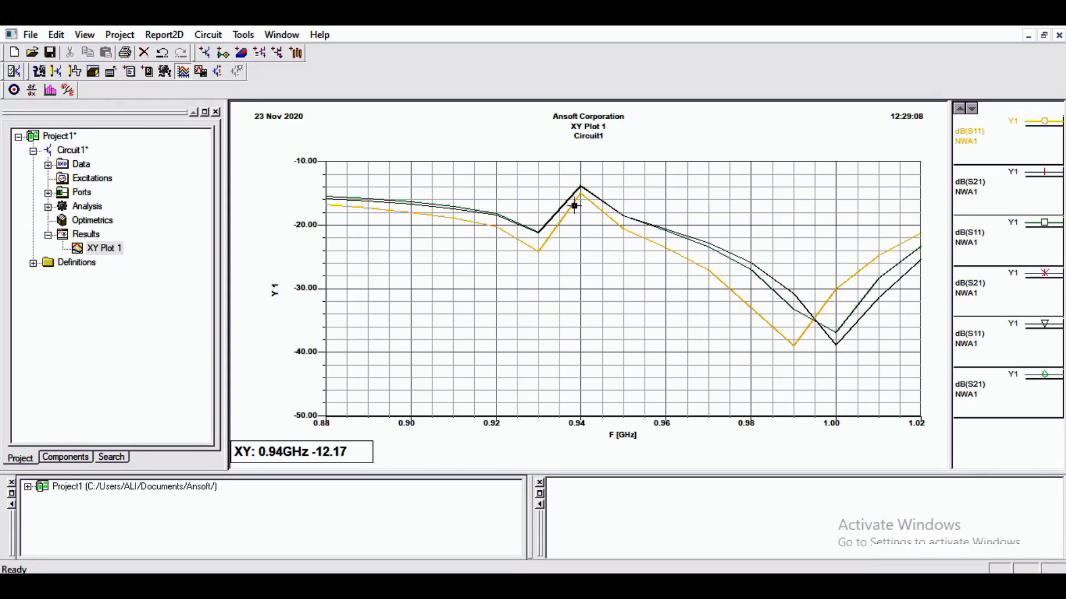
right_click(721, 302)
left_click(789, 350)
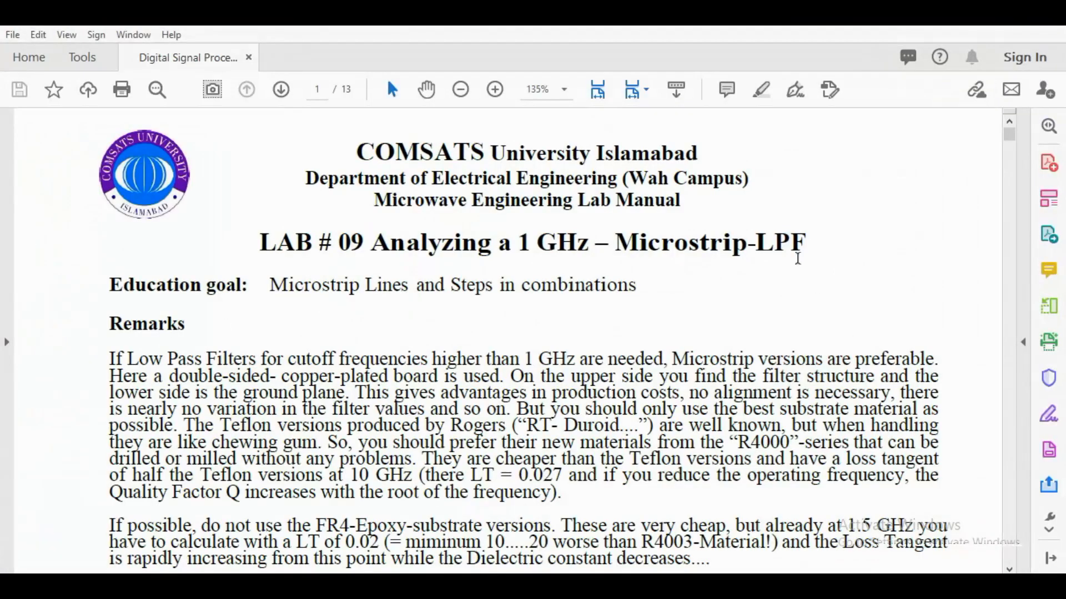
Step: Review the board layout picture and its line dimensions on page 1 of the PDF manual
scroll(639, 469, "down", 15)
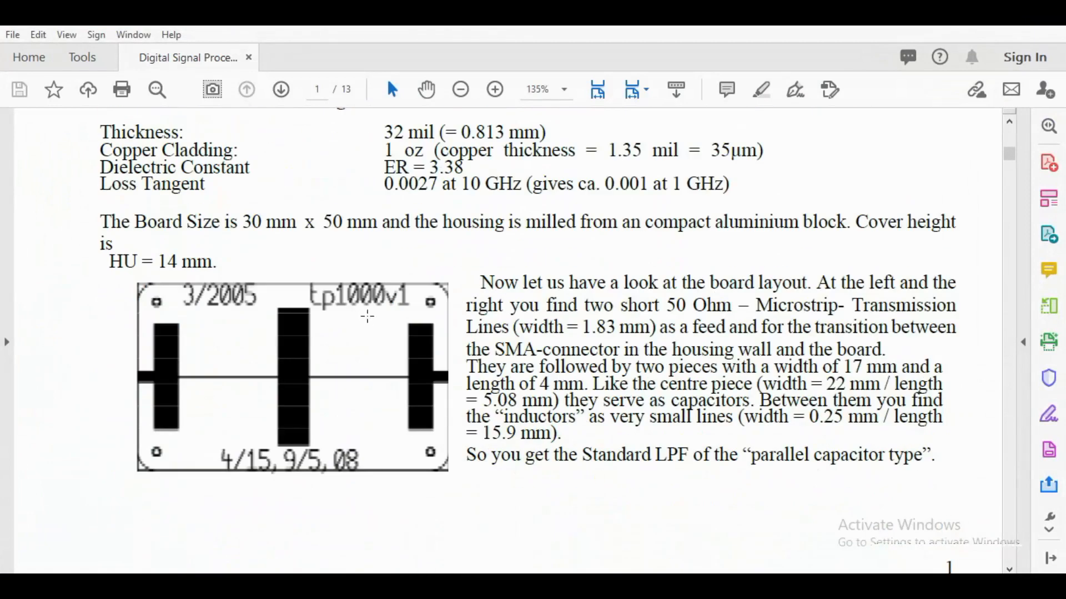
scroll(367, 317, "down", 1)
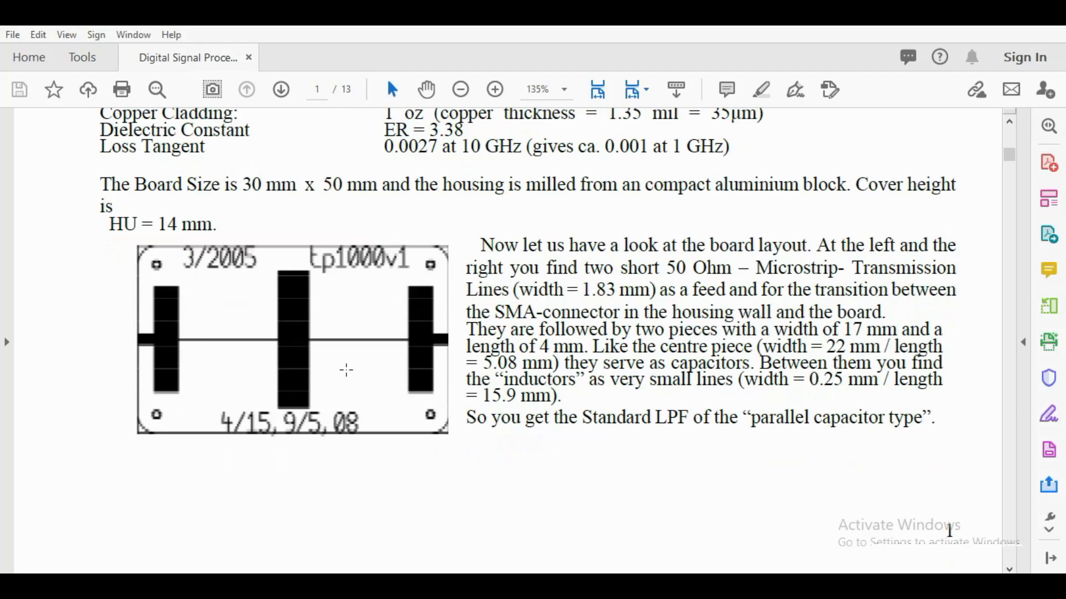
scroll(388, 379, "down", 2)
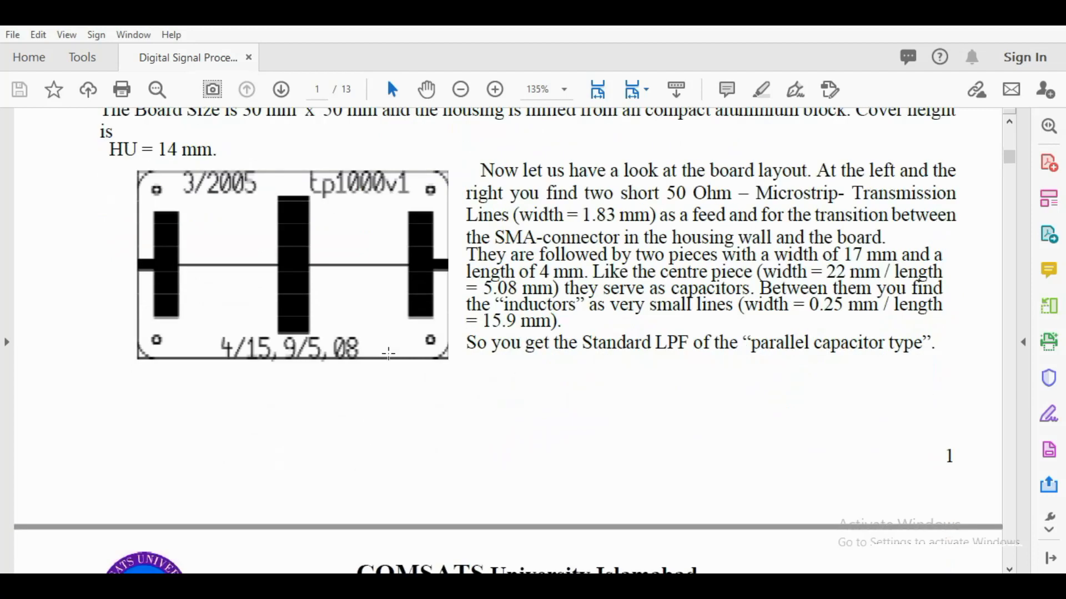
Step: Return to Ansoft Designer and open Circuit1's schematic in the Layout Editor
left_click(638, 586)
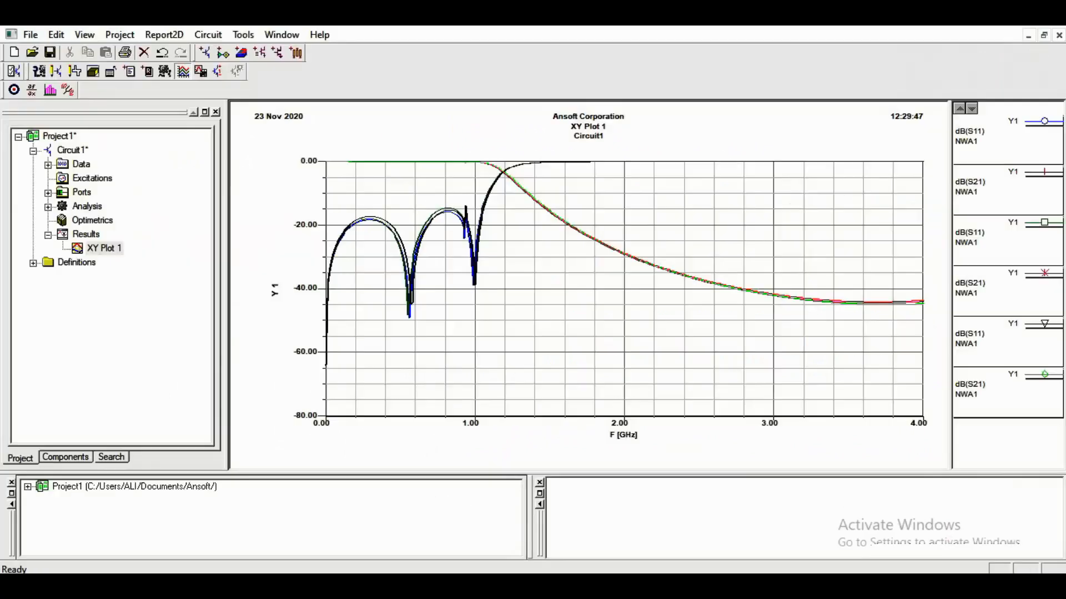
double_click(77, 150)
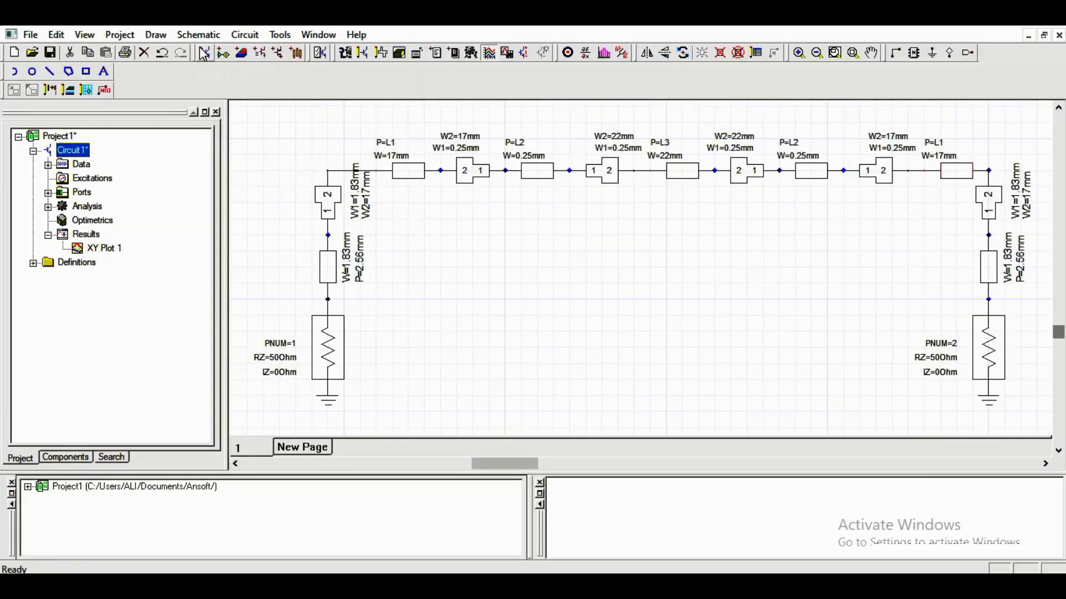
left_click(380, 53)
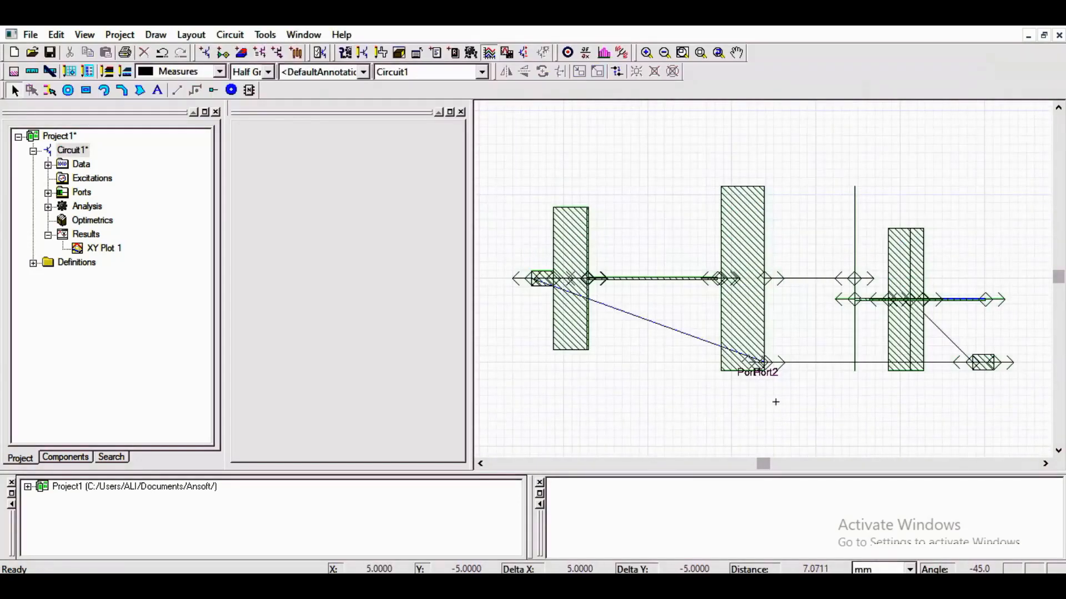
Step: Select all layout components and align their microwave ports with Align MW Ports
key("ctrl+a")
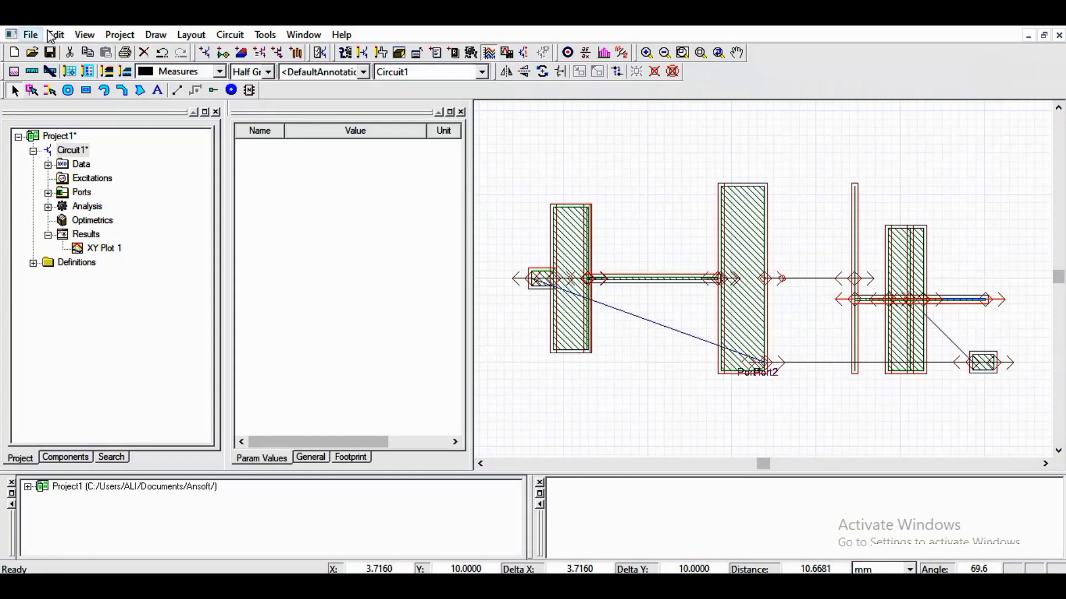
left_click(156, 35)
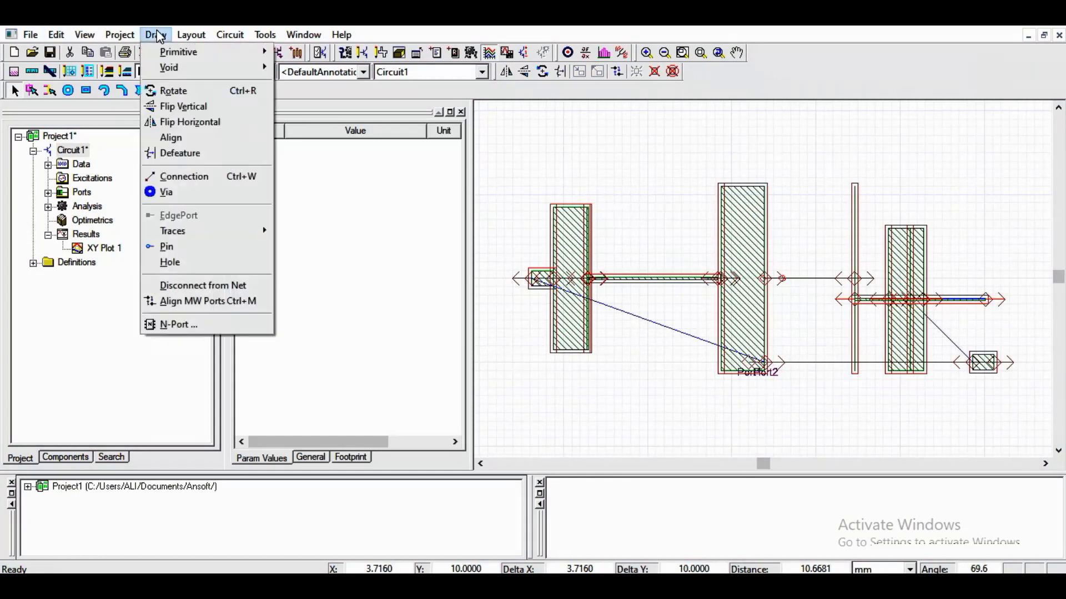
left_click(207, 301)
left_click(721, 202)
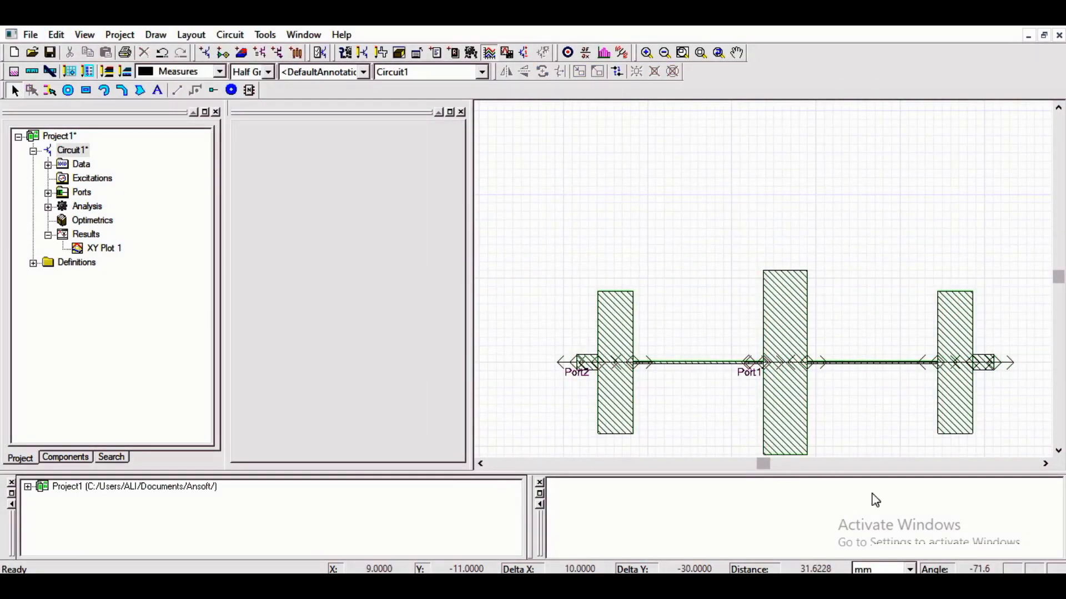
Step: Examine the aligned filter layout with the properties pane closed, and open it in the 3D Viewer
left_click(1046, 464)
left_click(1046, 464)
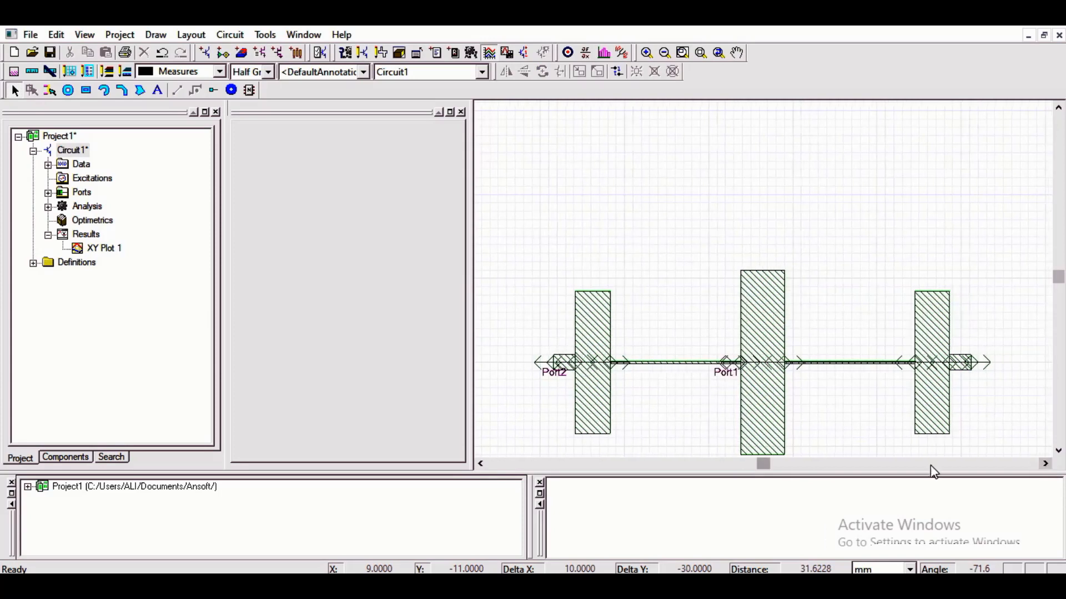
left_click(461, 112)
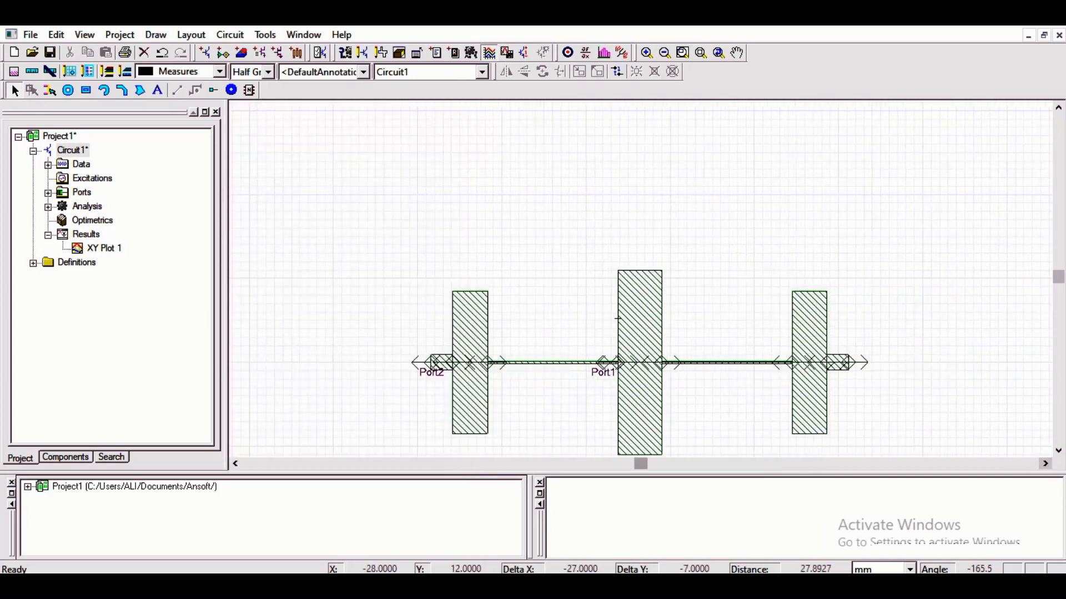
left_click(1061, 454)
left_click(1061, 454)
left_click(1061, 453)
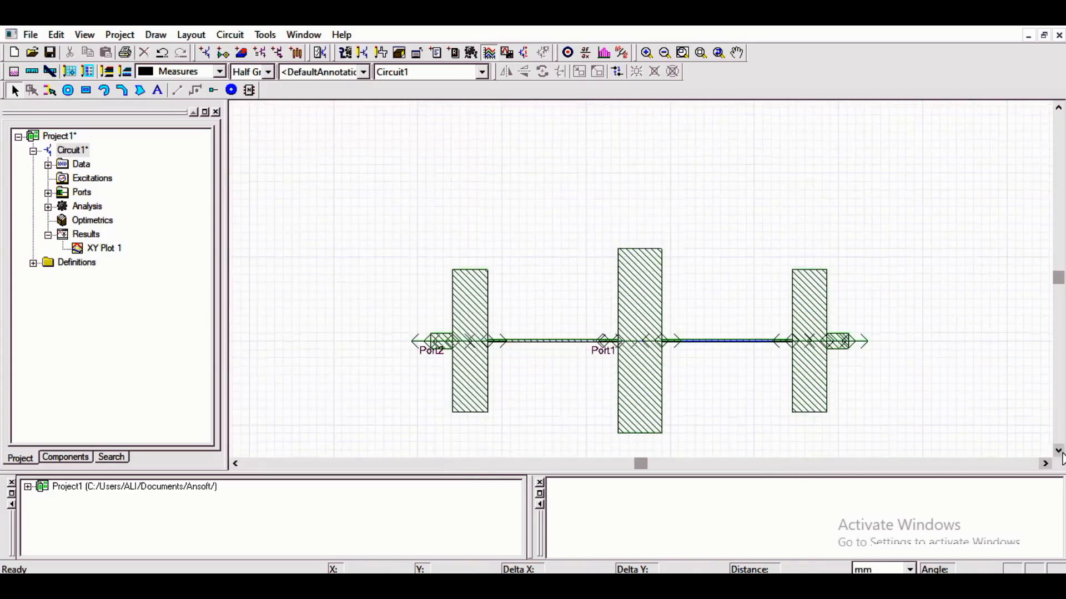
left_click(1061, 453)
left_click(1061, 453)
left_click(1061, 454)
left_click(1061, 453)
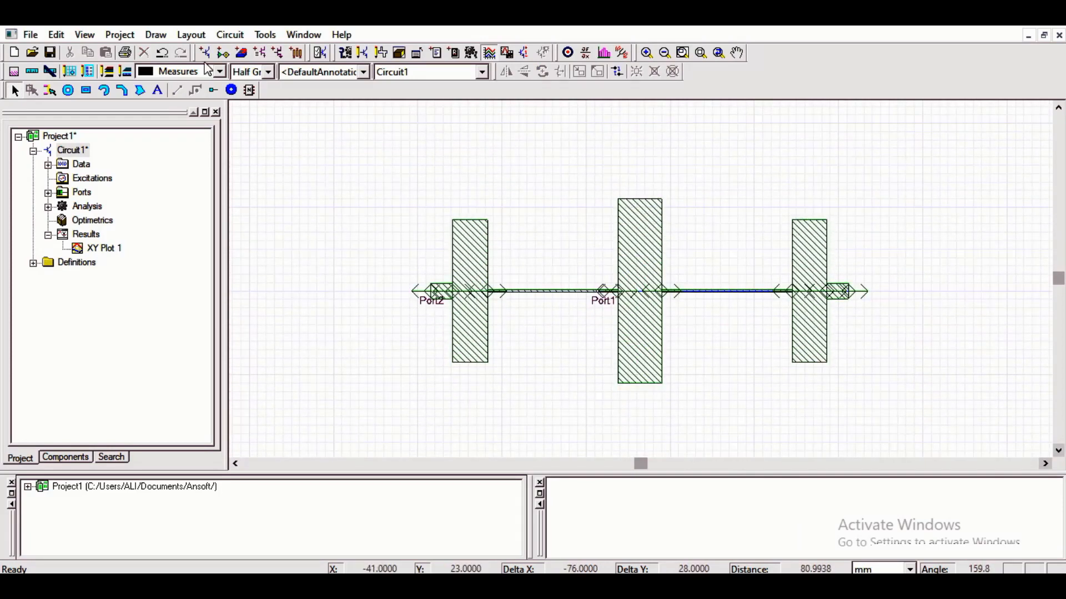
left_click(399, 53)
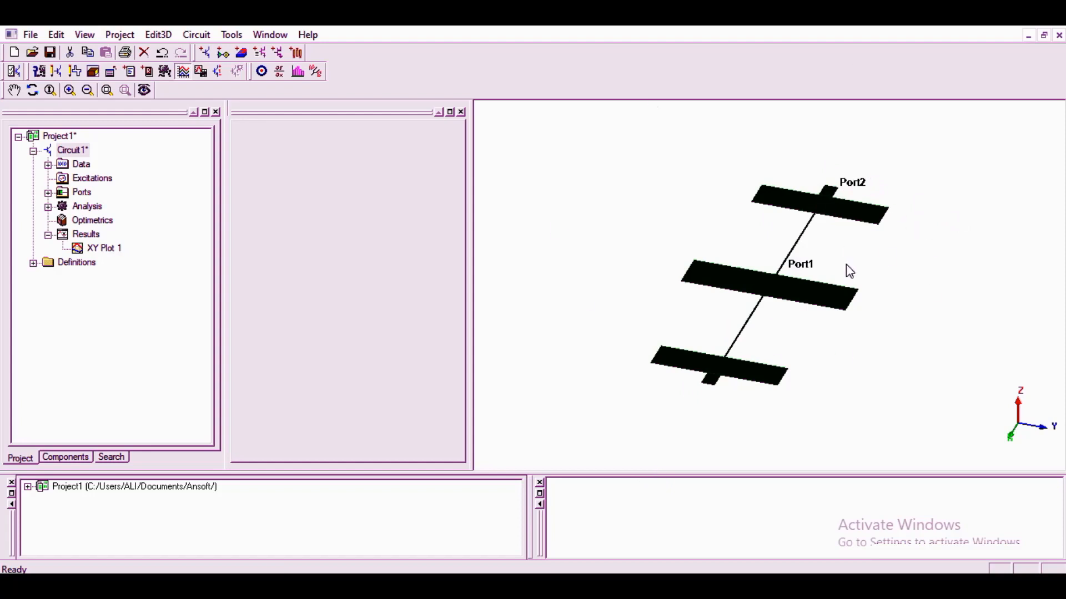
Step: Rotate the 3D filter layout to a horizontal view from above and close the empty pane beside it
left_click_drag(971, 195, 481, 314)
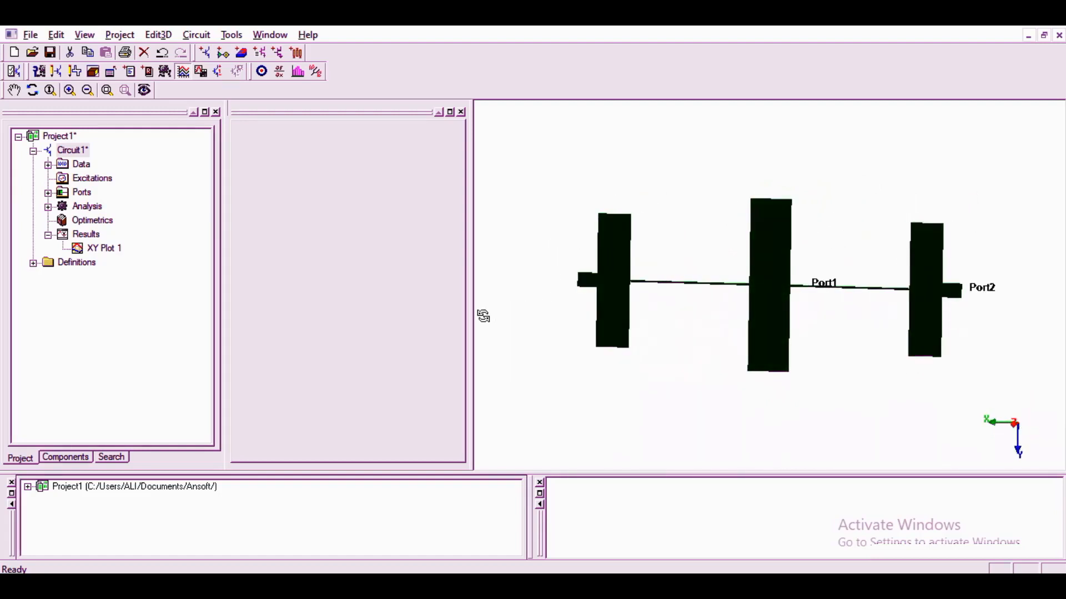
mouse_move(721, 304)
left_mouse_down()
mouse_move(699, 312)
mouse_move(760, 309)
mouse_move(711, 322)
mouse_move(728, 323)
left_mouse_up()
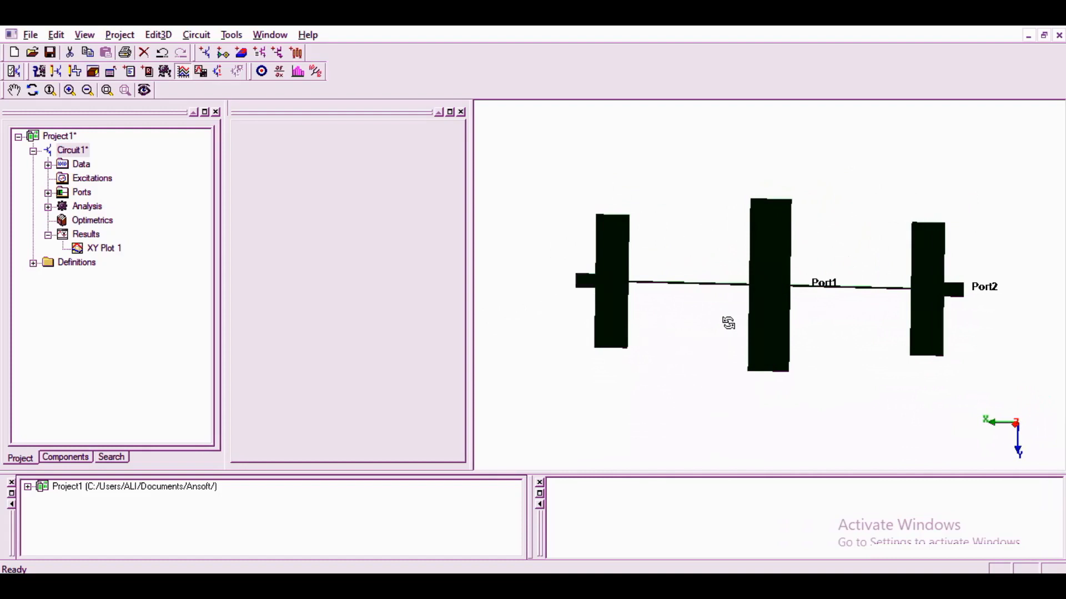
left_click(460, 111)
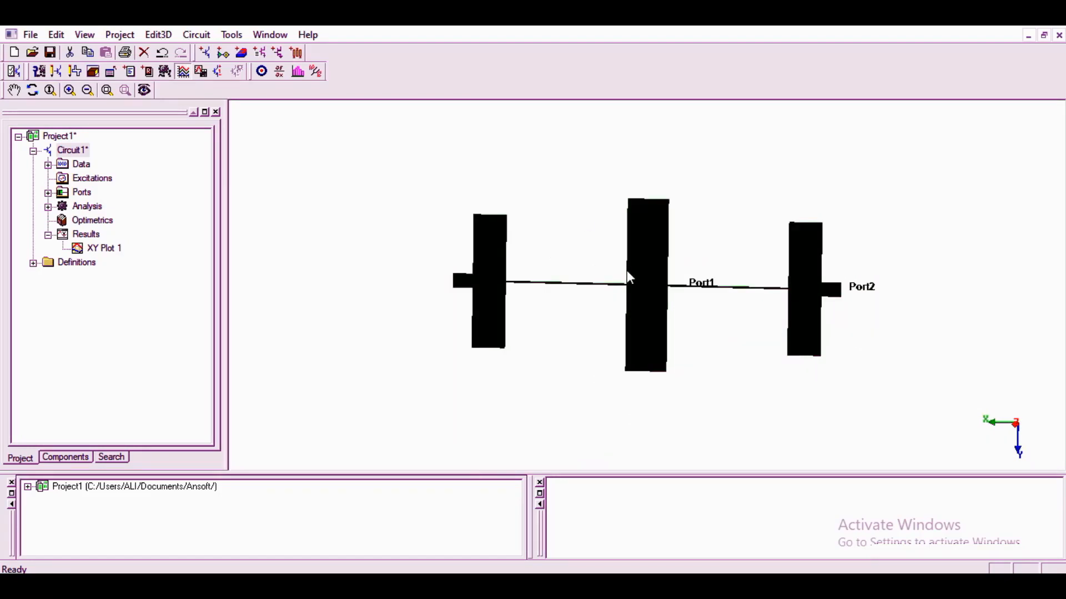
Step: Switch to the PDF manual and review it from the board layout on page 1 to the S11 and S21 comparison plot on page 7
key("alt+Tab")
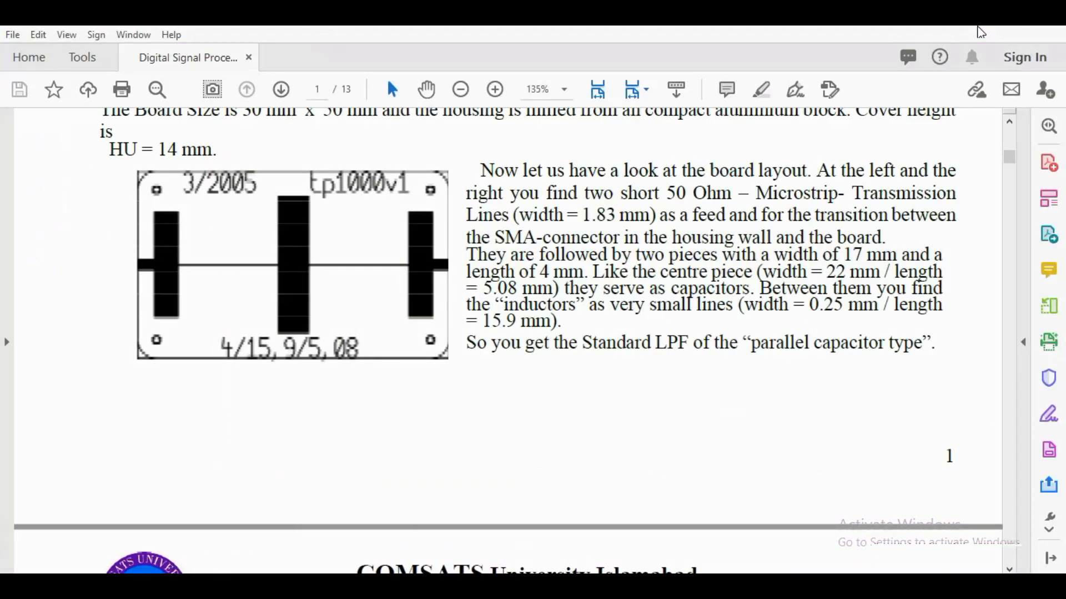
scroll(393, 392, "down", 10)
scroll(397, 395, "down", 15)
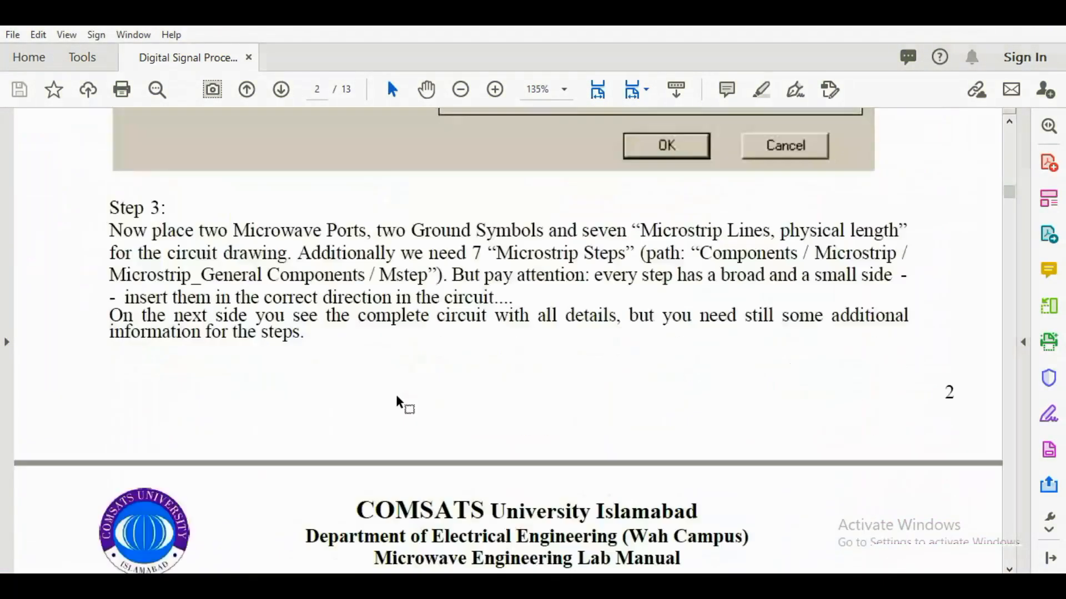
scroll(397, 396, "down", 15)
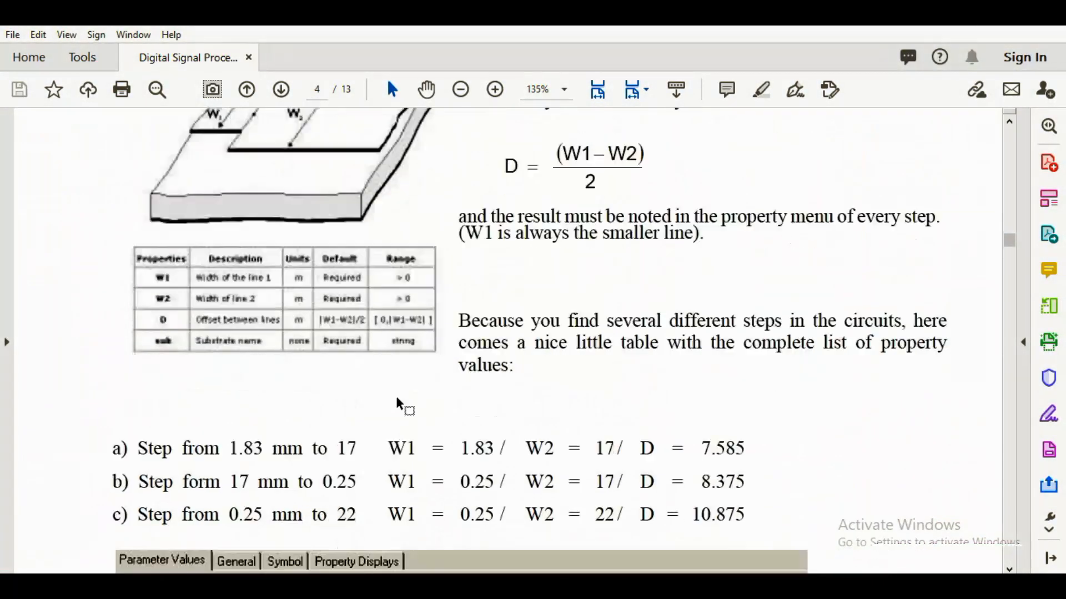
scroll(399, 405, "down", 15)
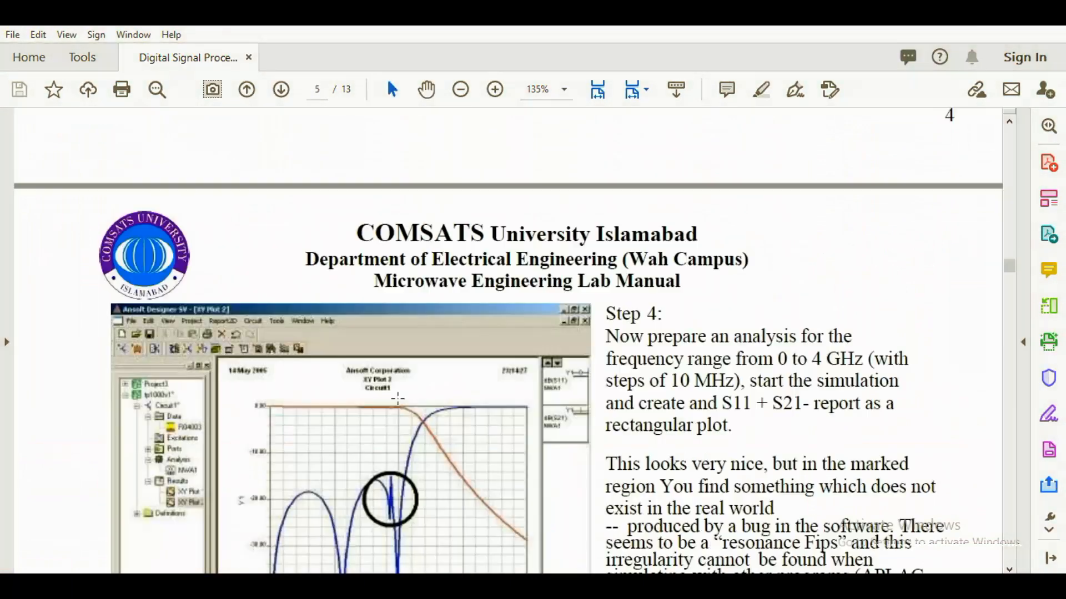
scroll(400, 412, "down", 15)
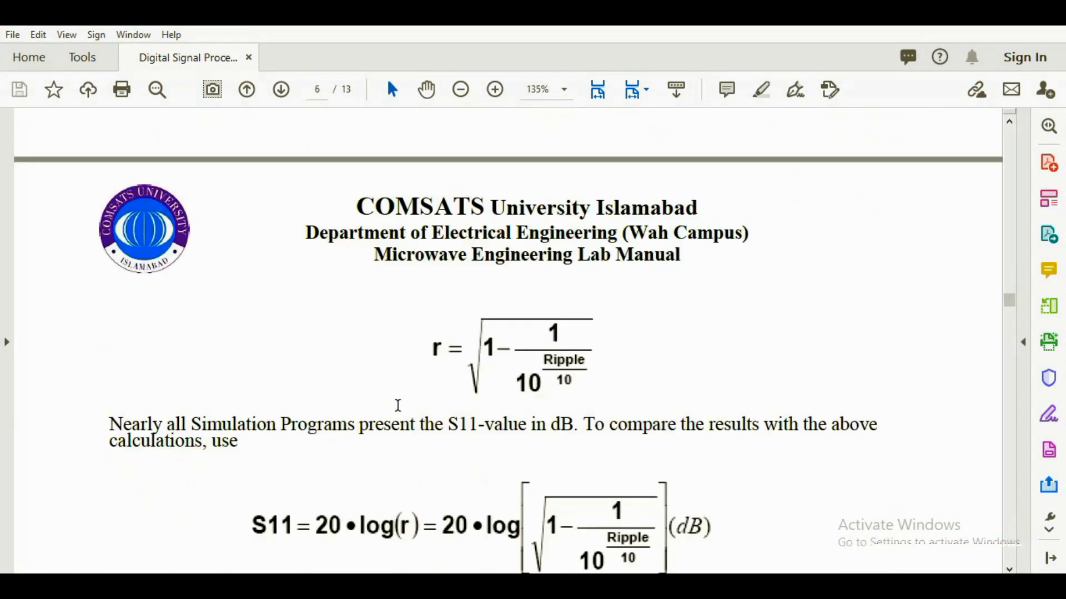
scroll(397, 408, "down", 4)
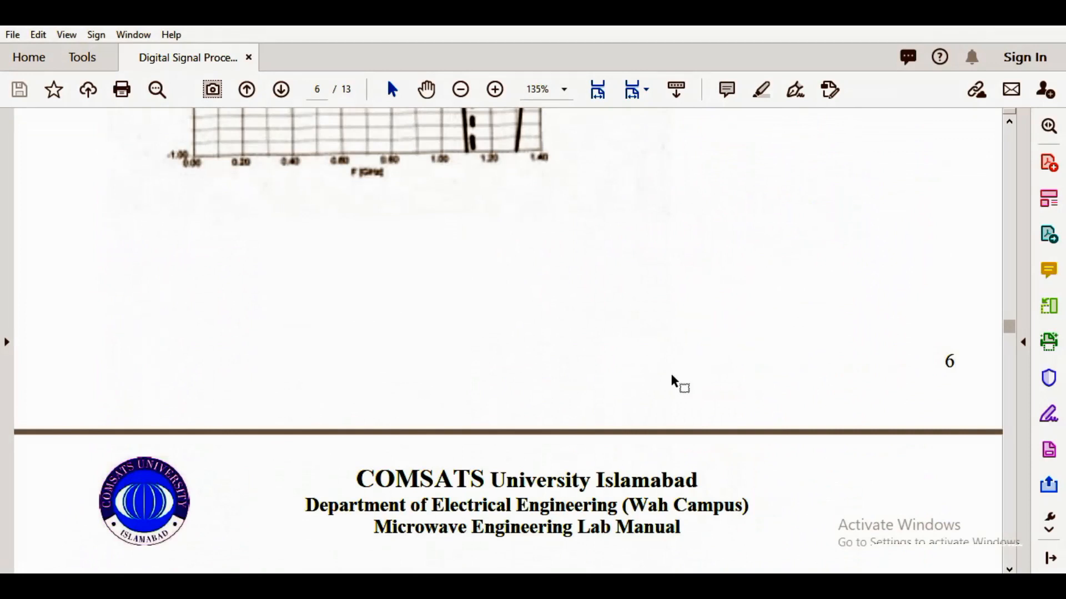
scroll(761, 309, "down", 3)
scroll(761, 308, "down", 15)
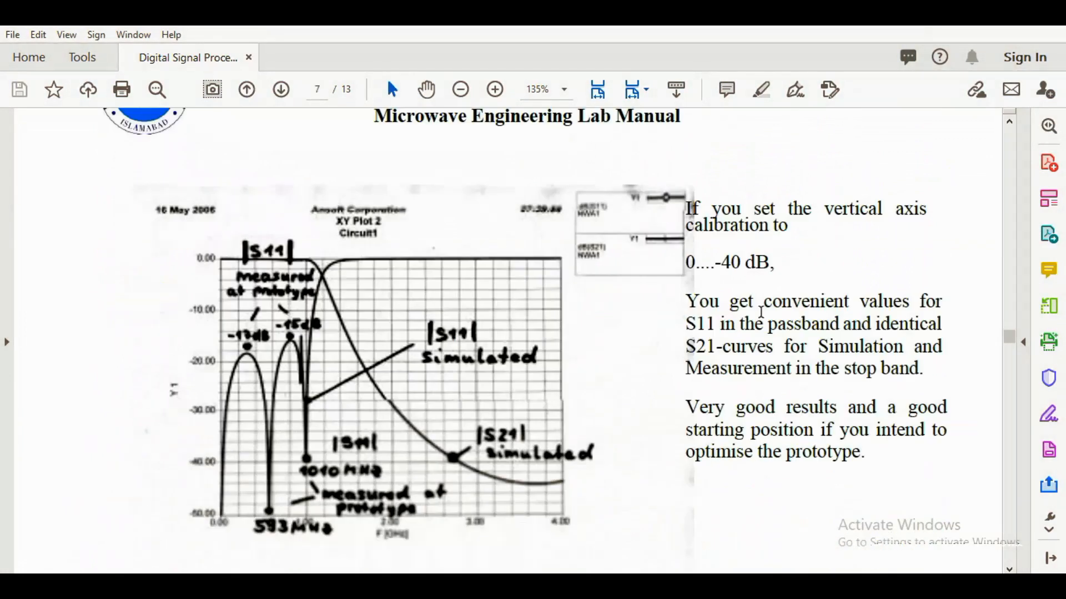